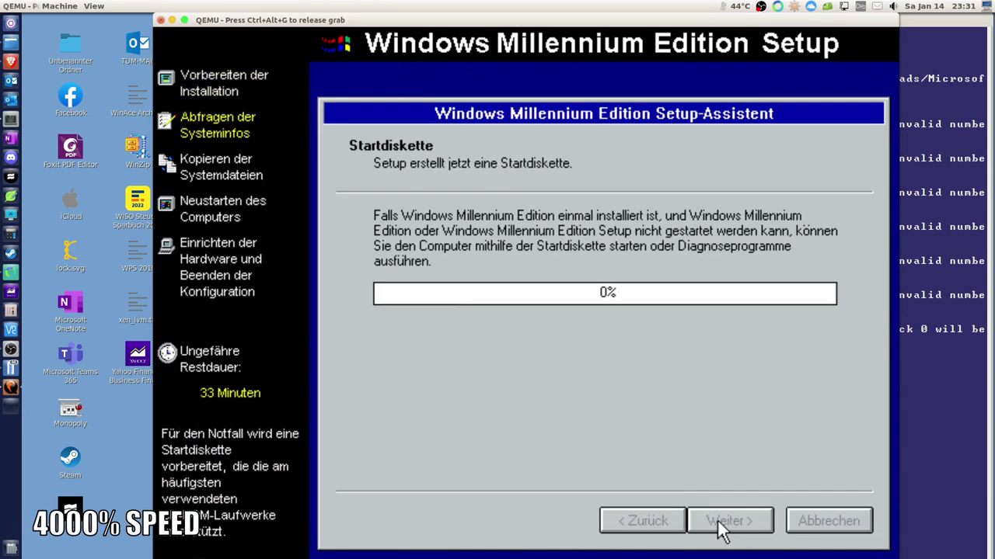
Skip the startup disk, then enter and confirm the Windows ME product key
left_click(717, 520)
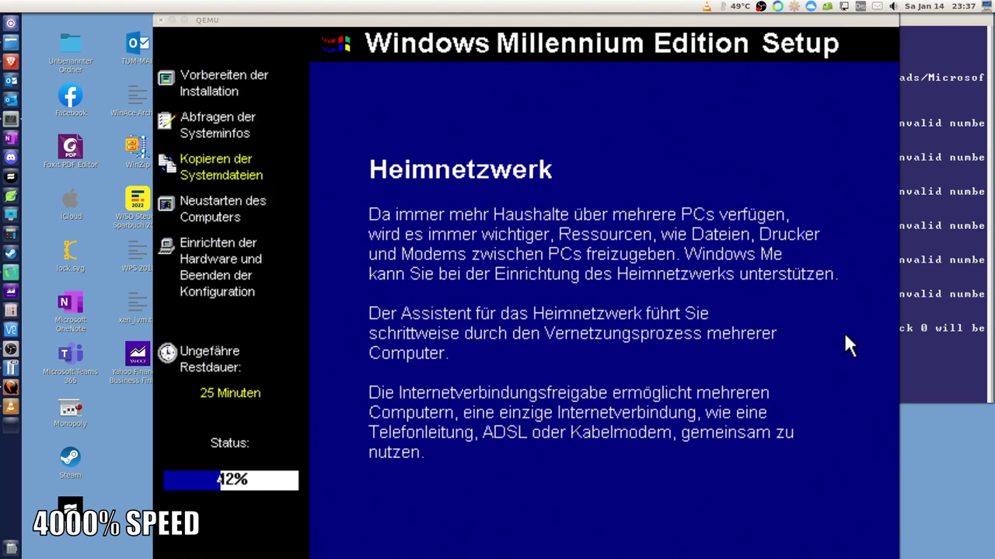
left_click_drag(843, 330, 935, 333)
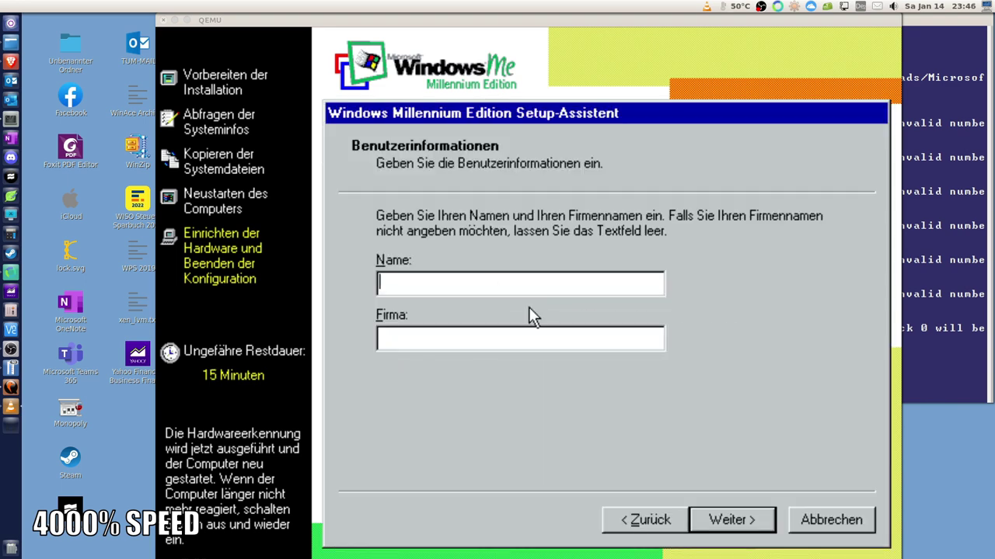
left_click(431, 280)
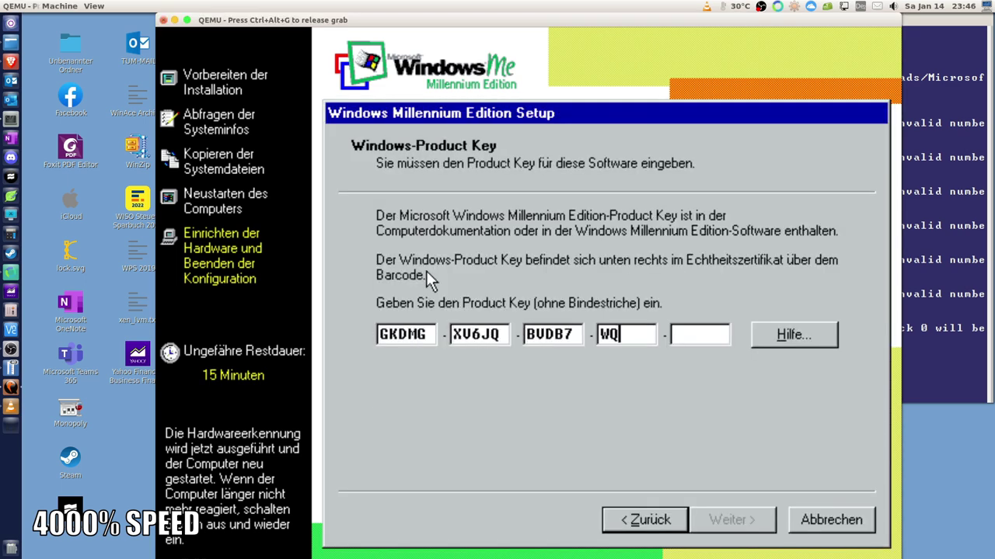
key("Return")
key("F10")
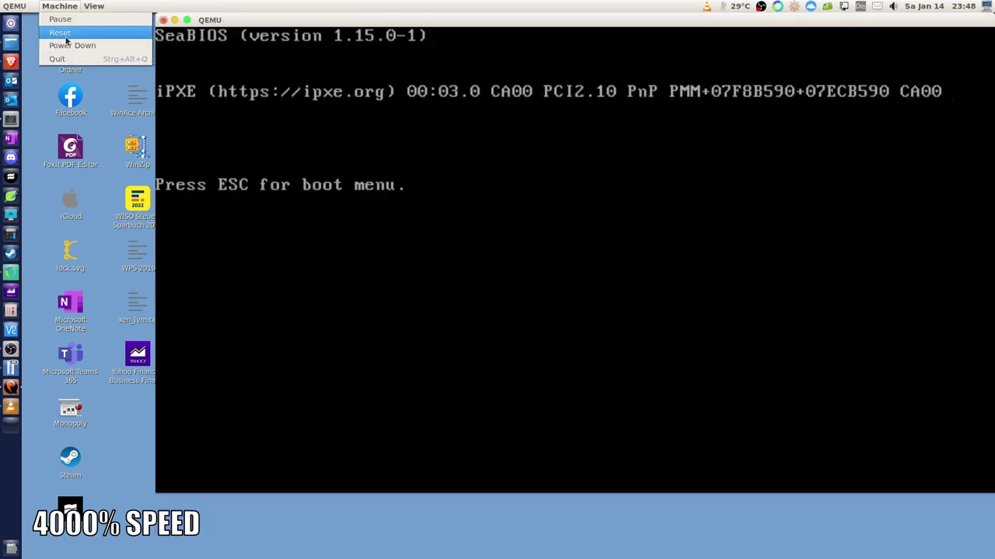
Let the VM reboot through SeaBIOS and continue setup to the 'Windows-Kennwort eingeben' prompt
key("Right")
key("Escape")
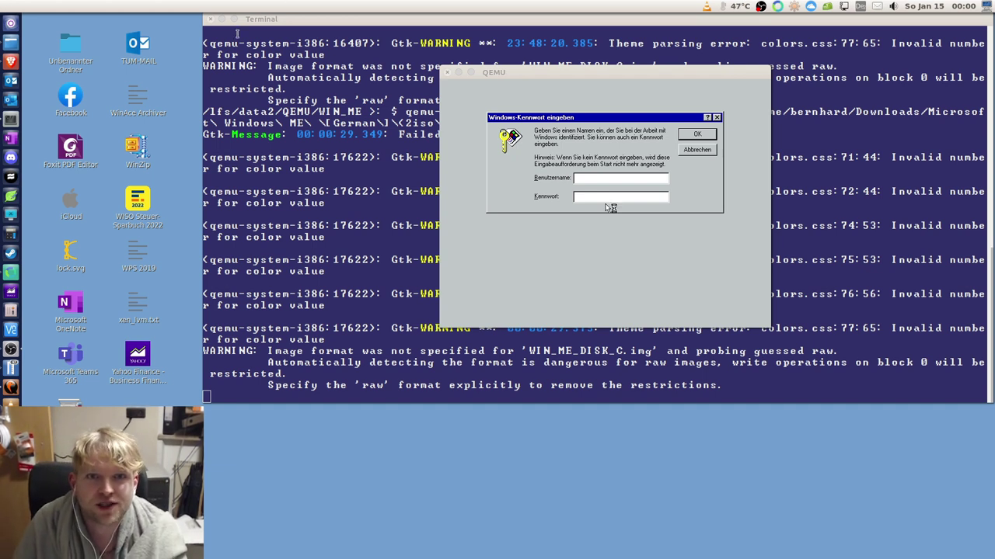
Enlarge the VM display with two View > Zoom In steps
left_click_drag(539, 78, 492, 73)
left_click(93, 6)
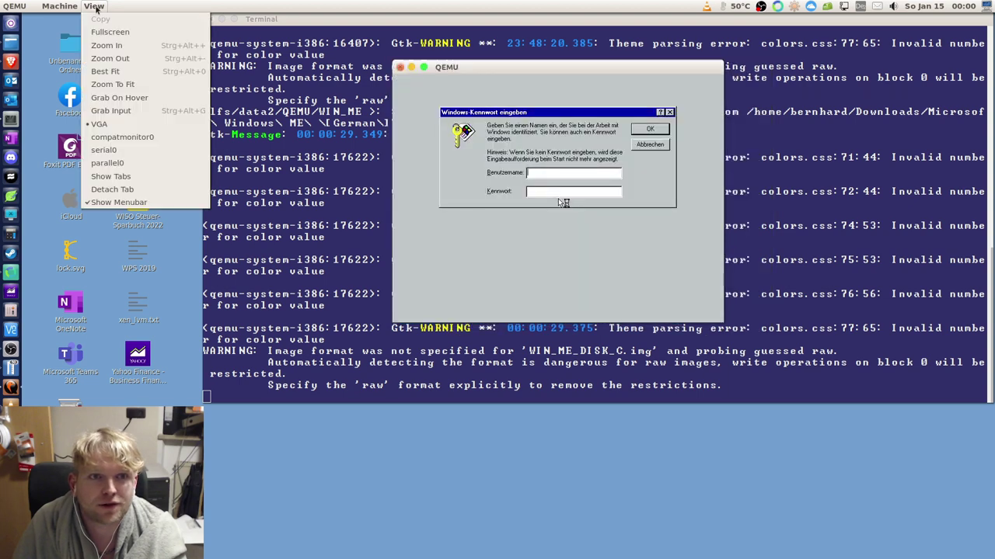
left_click(141, 48)
left_click(93, 6)
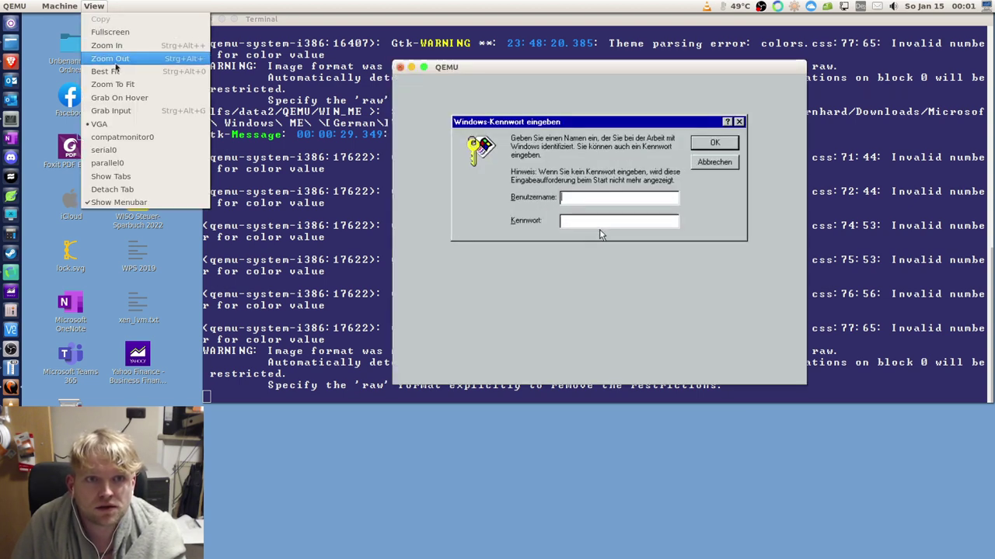
left_click(117, 46)
Log in to Windows ME with the user name 'test'
left_click(641, 264)
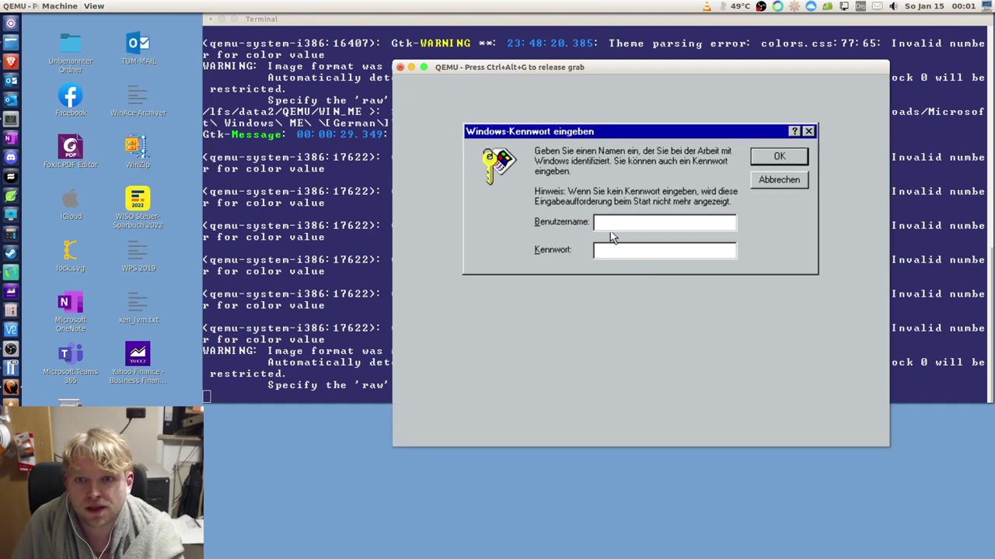
key("Return")
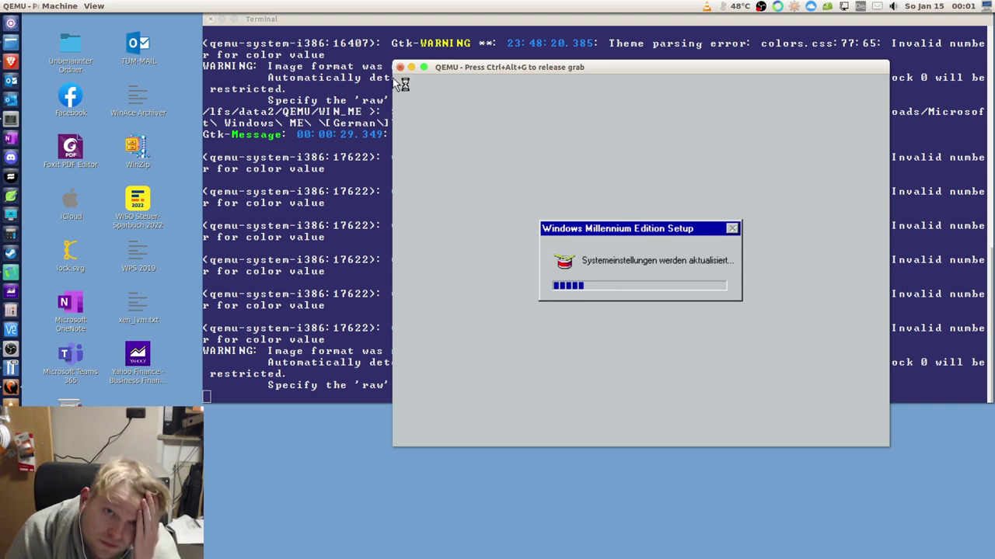
key("ctrl+alt+g")
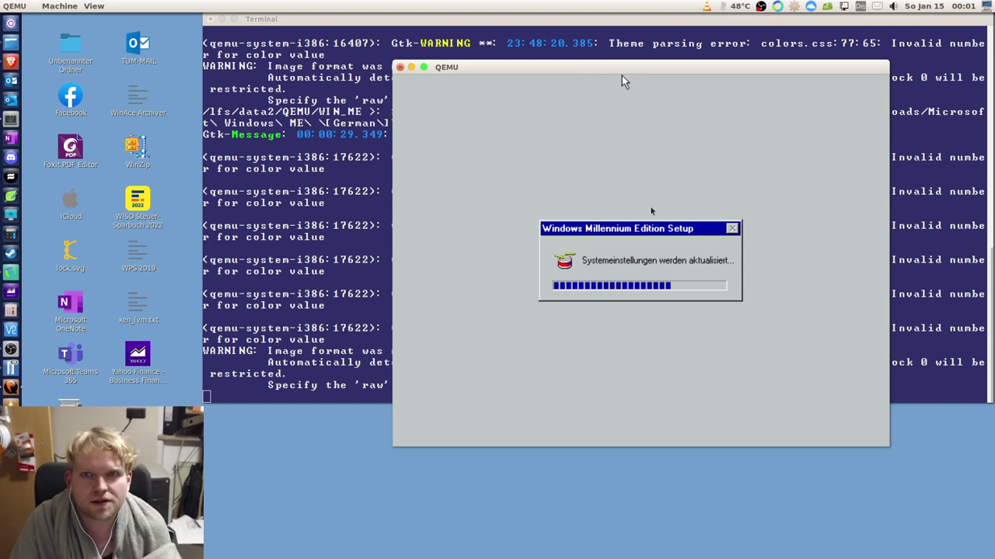
Zoom the VM display in two more times and move its window up-left
left_click(93, 6)
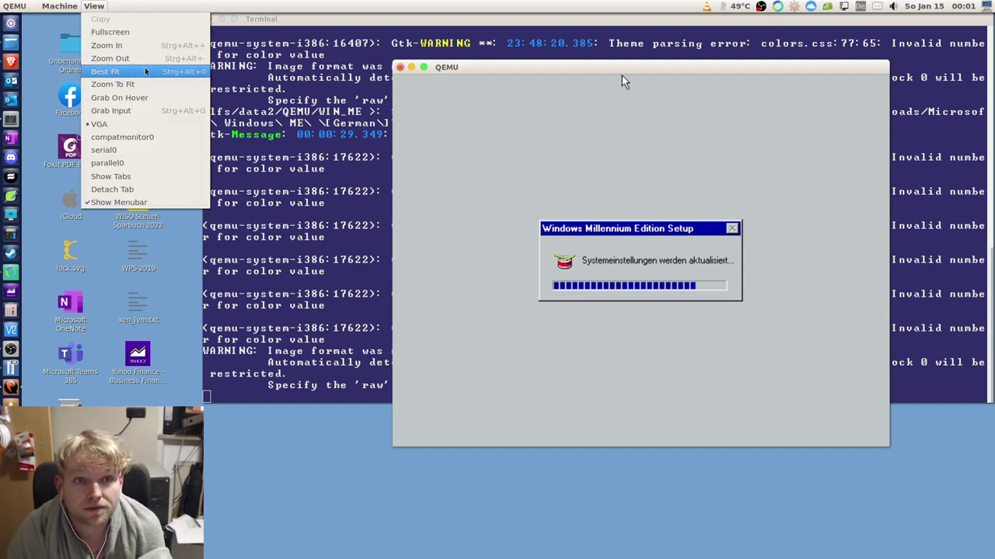
left_click(107, 45)
left_click(94, 6)
left_click(106, 45)
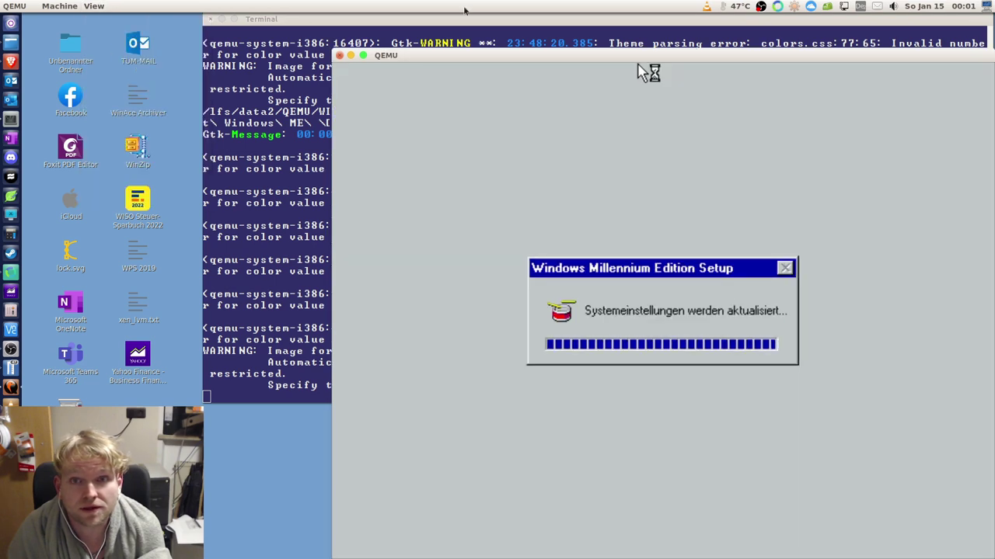
left_click_drag(469, 56, 399, 35)
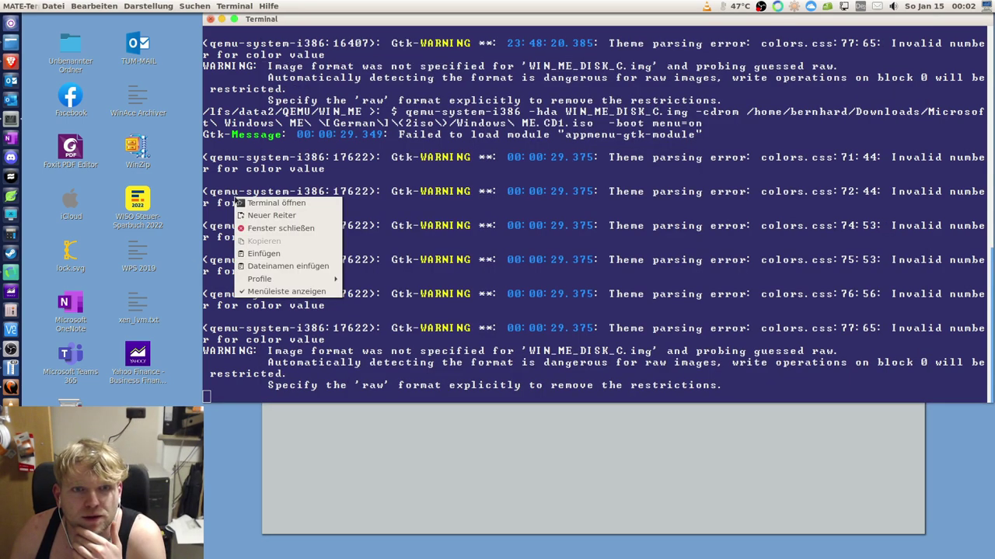
Open a new maximized terminal and list the WIN_ME folder with ll
right_click(235, 187)
left_click(250, 202)
double_click(259, 279)
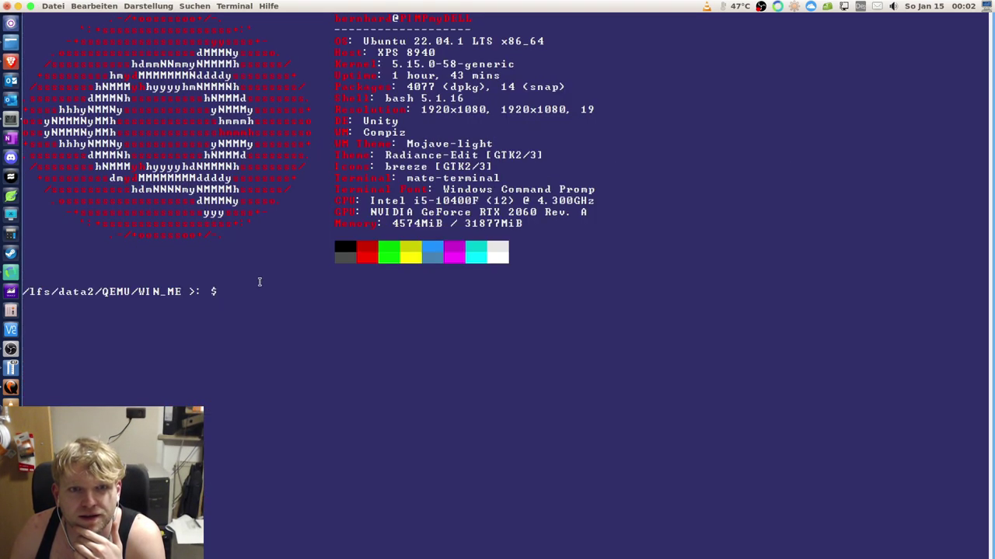
type("ll")
key("Return")
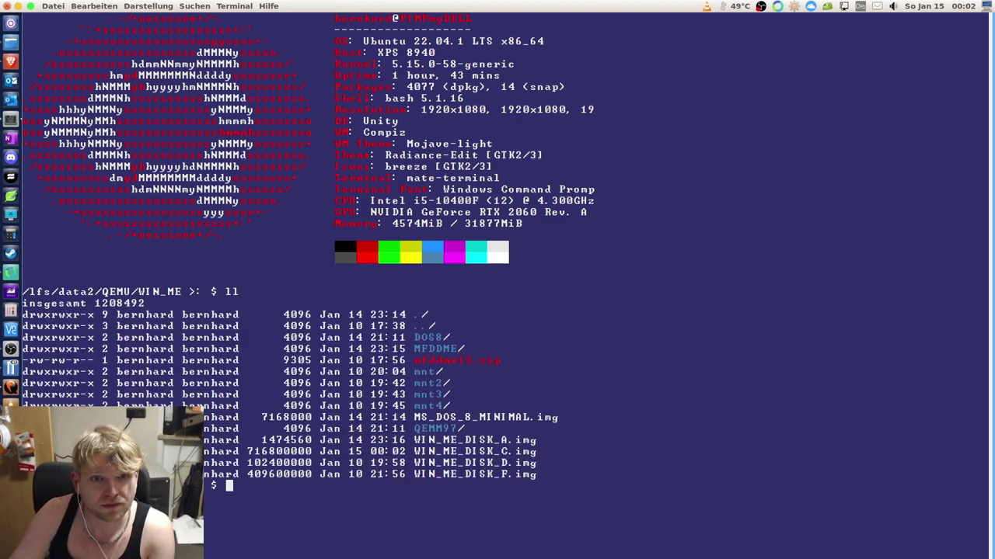
Copy the WIN_ME_DISK_A.img file name from the listing
double_click(460, 359)
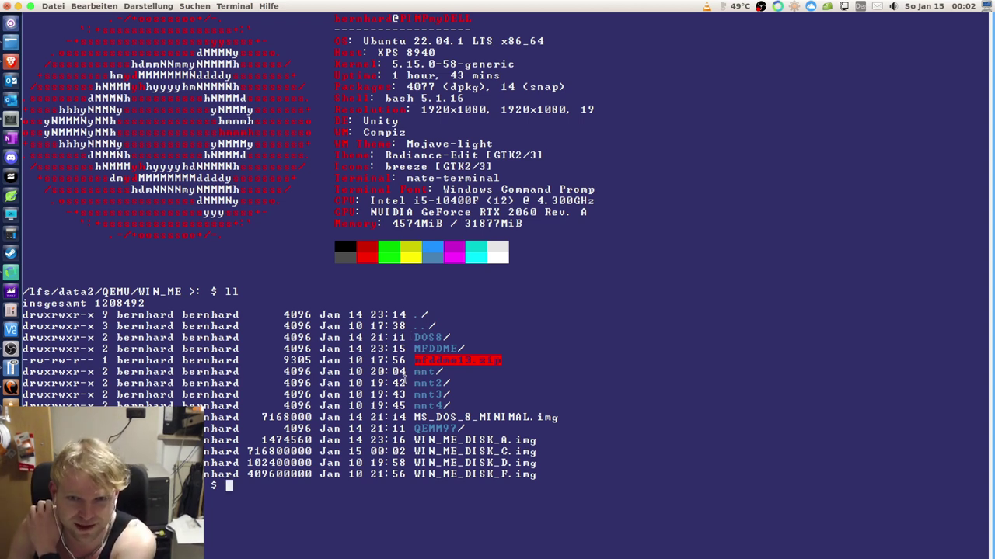
double_click(437, 440)
right_click(438, 440)
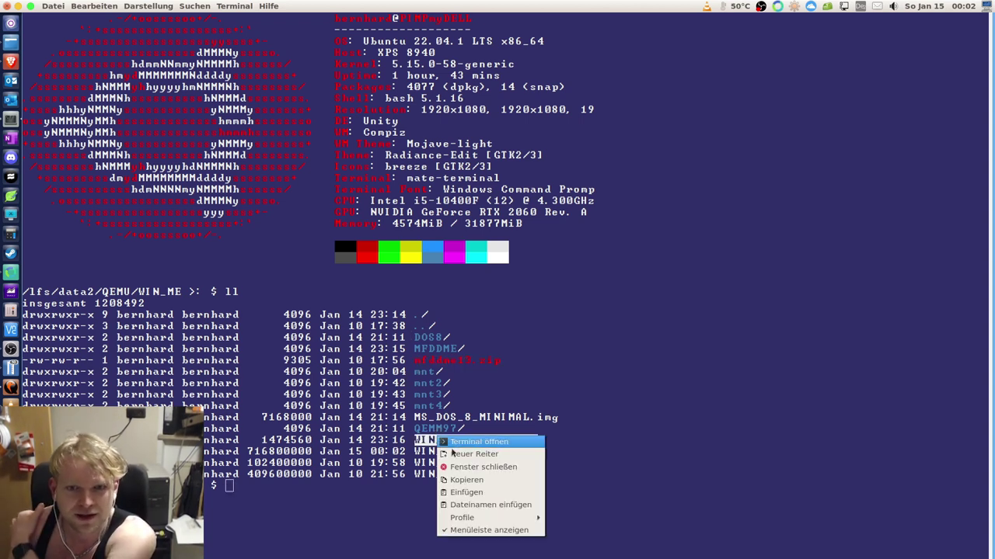
left_click(467, 479)
left_click(446, 383)
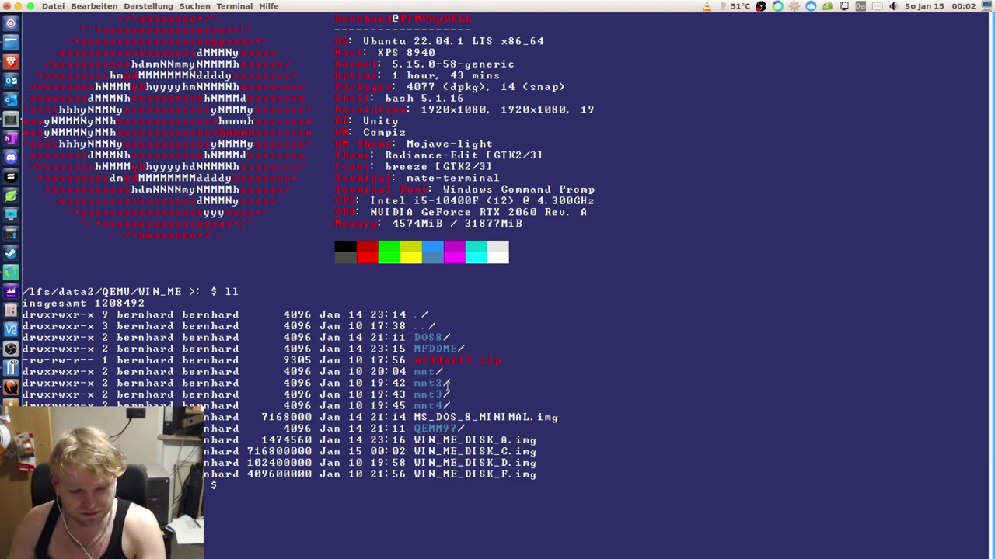
Zero-fill WIN_ME_DISK_A.img with dd if=/dev/zero bs=1k count=1440
type("dd if=/de")
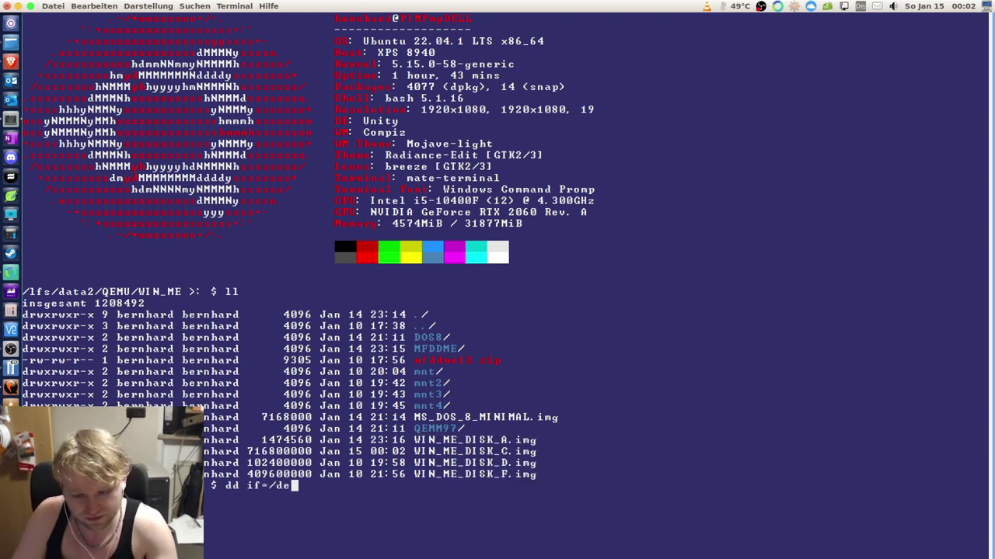
type("v/zero")
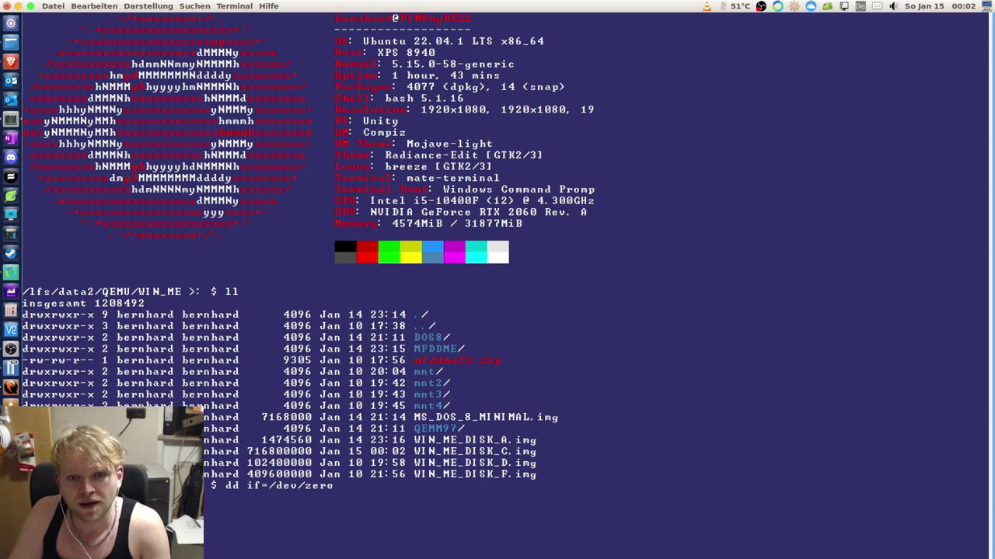
type(" of=")
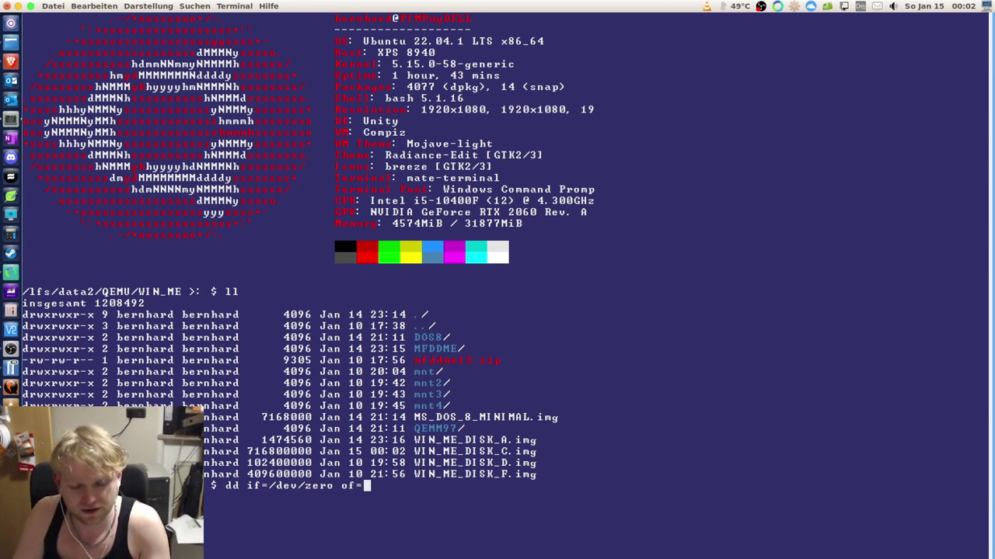
key("ctrl+shift+v")
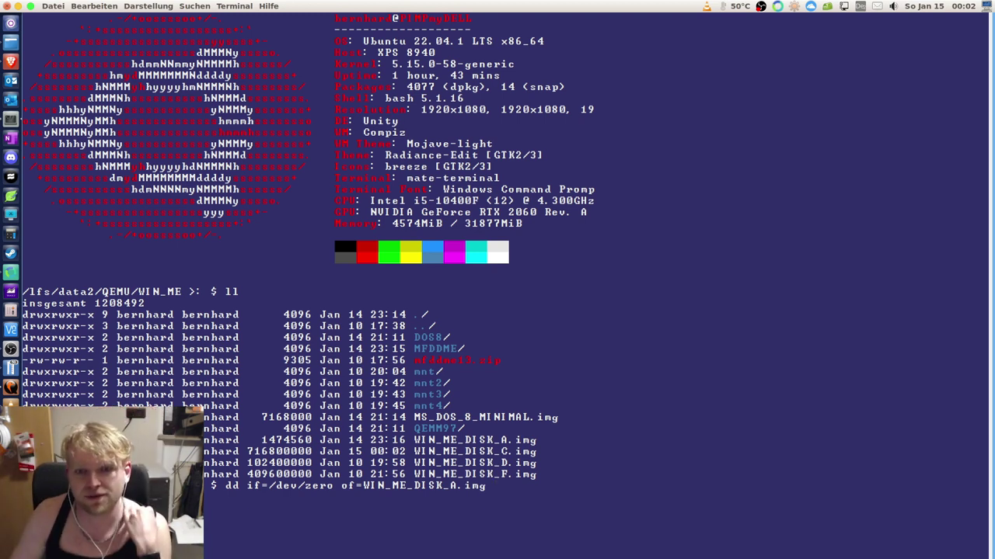
type("bs=1k ")
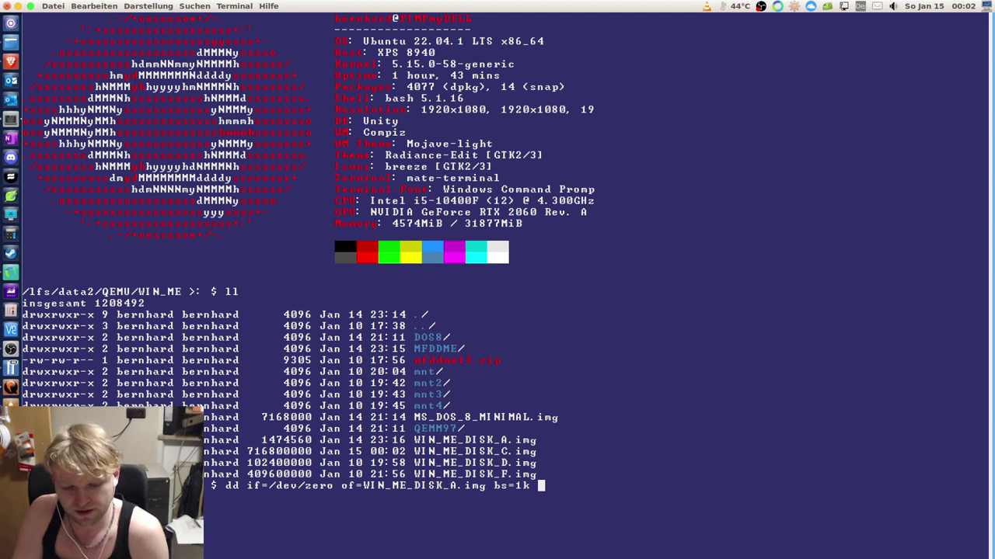
type("count=1444")
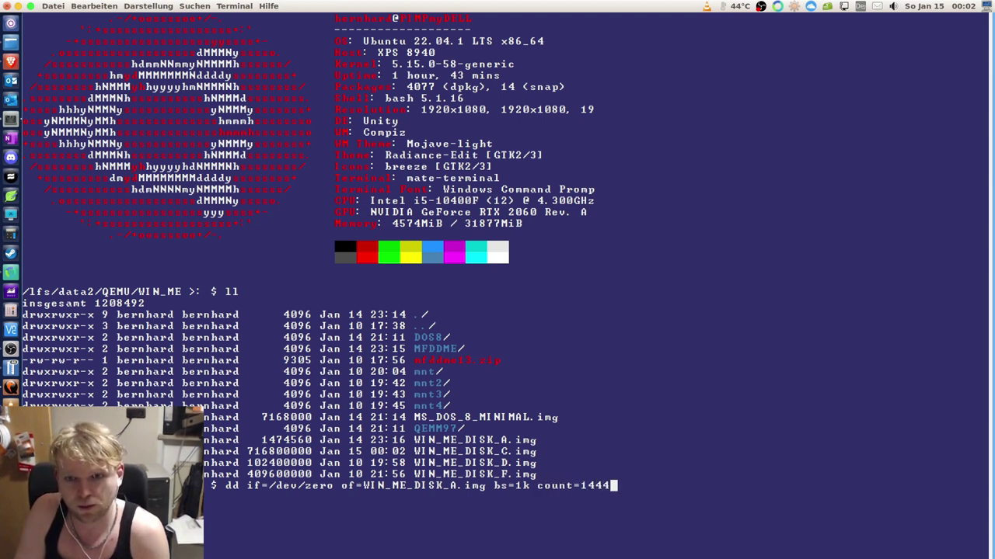
key("BackSpace")
type("0")
key("Return")
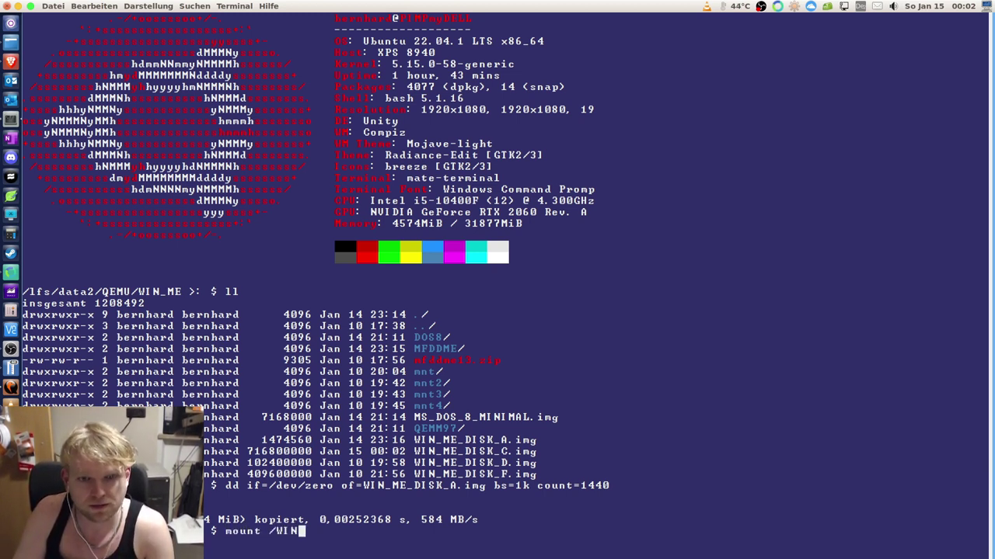
Try mounting WIN_ME_DISK_A.img on mnt, which fails, and recall the command
key("BackSpace")
key("BackSpace")
type("WIN")
key("Tab")
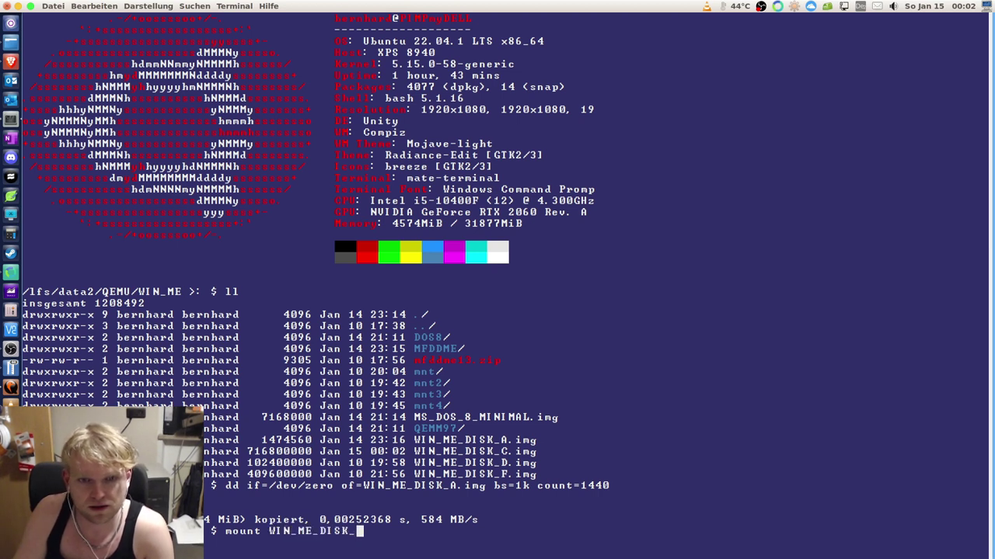
type("A")
key("Tab")
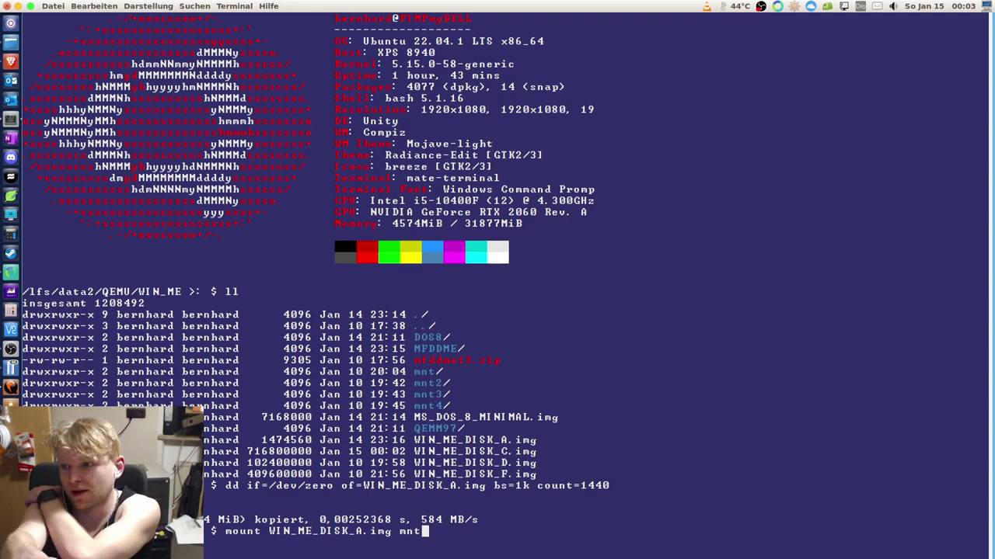
key("Return")
key("Up")
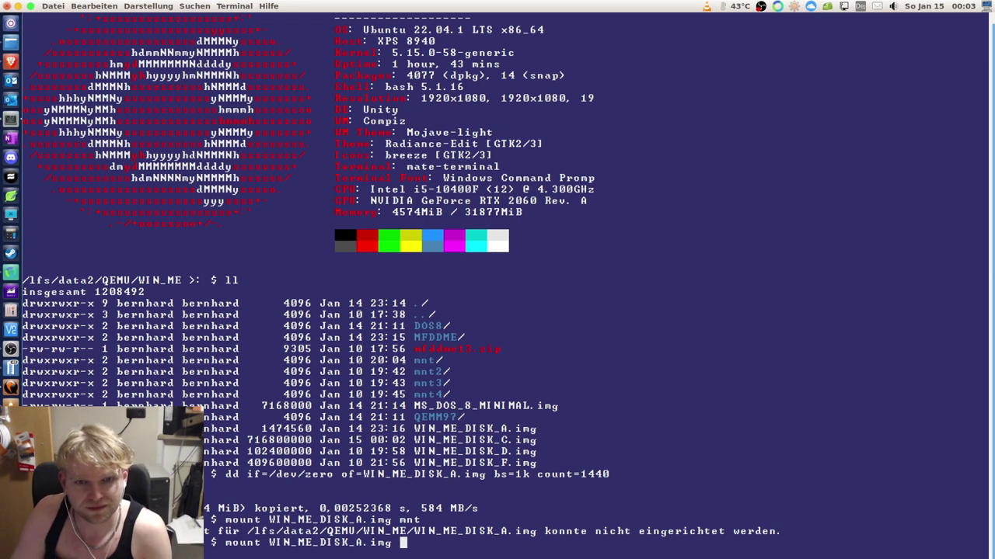
Format WIN_ME_DISK_A.img with mkdosfs
key("Delete")
key("Delete")
key("Delete")
key("Delete")
key("Delete")
type("mkdos")
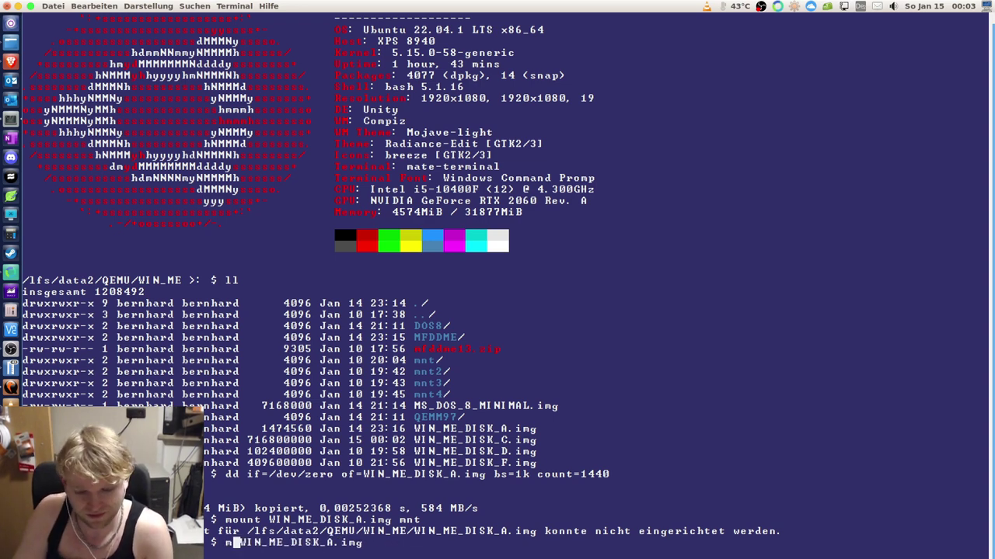
type("fs")
key("Return")
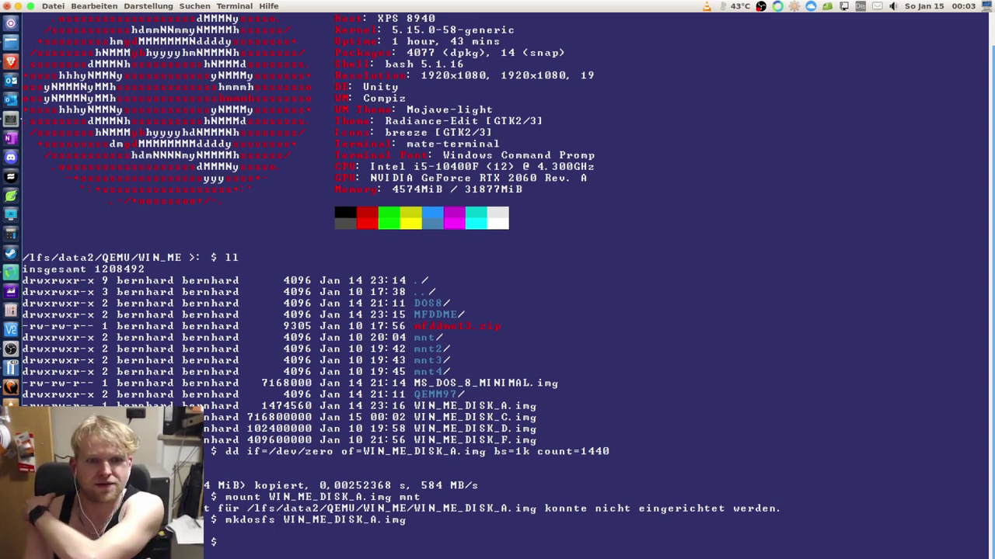
Mount WIN_ME_DISK_A.img on mnt using sudo after a plain mount fails
key("Up")
key("Up")
key("Return")
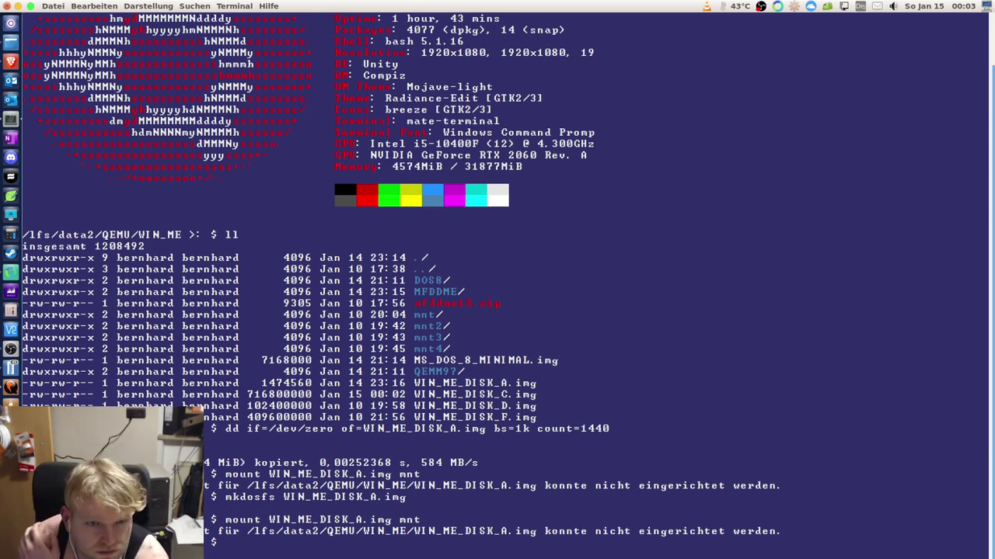
key("Up")
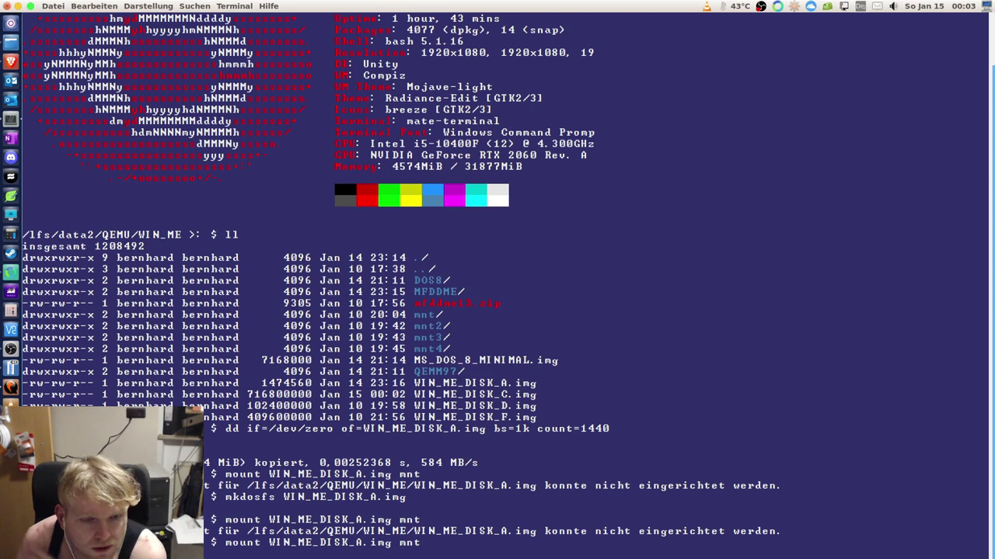
type("sudo")
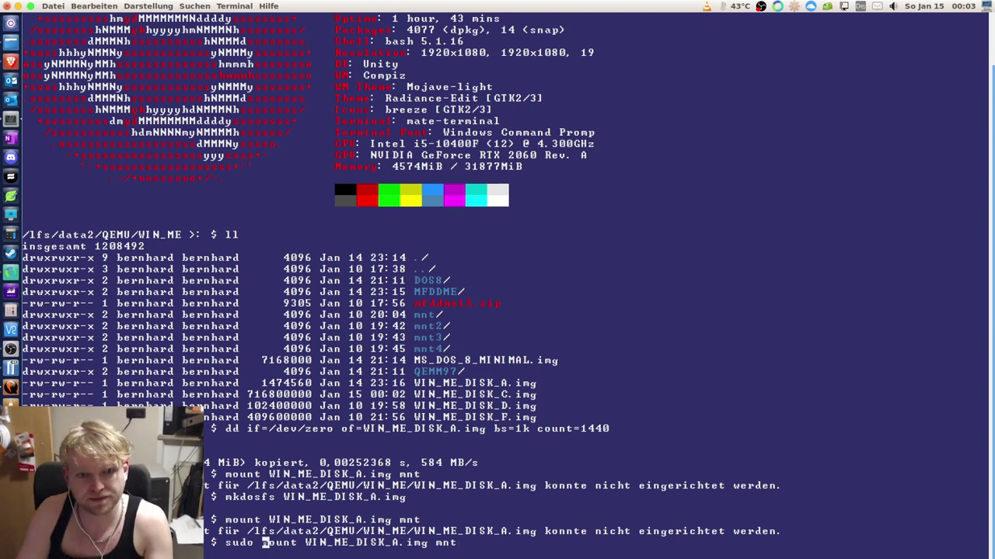
key("Return")
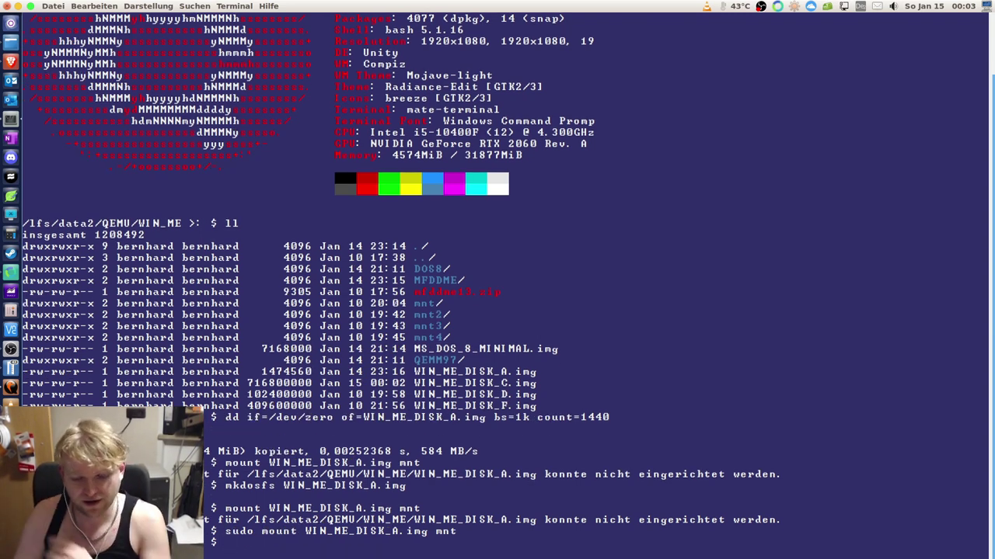
Check the mounted floppy image's size and usage with df -h
type("ll /mnt/")
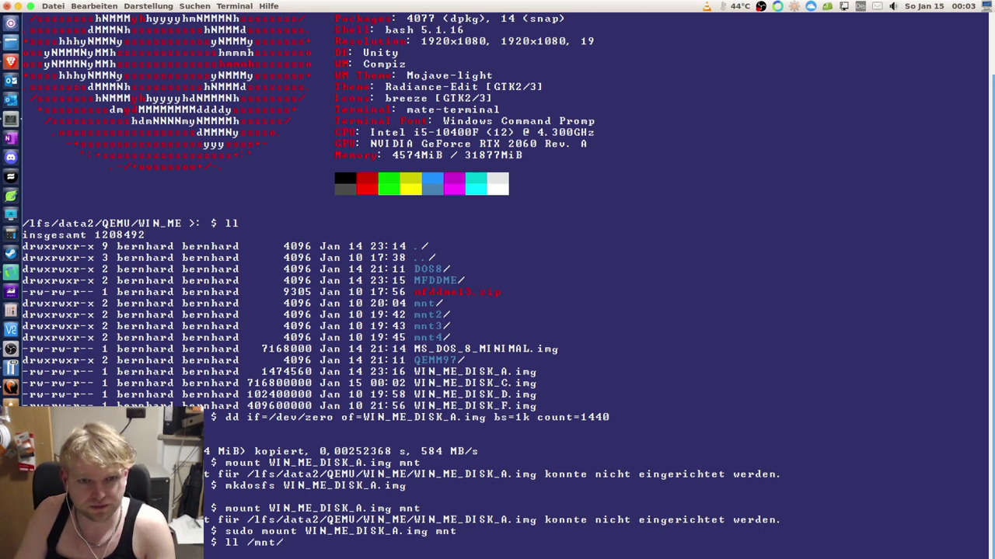
key("BackSpace")
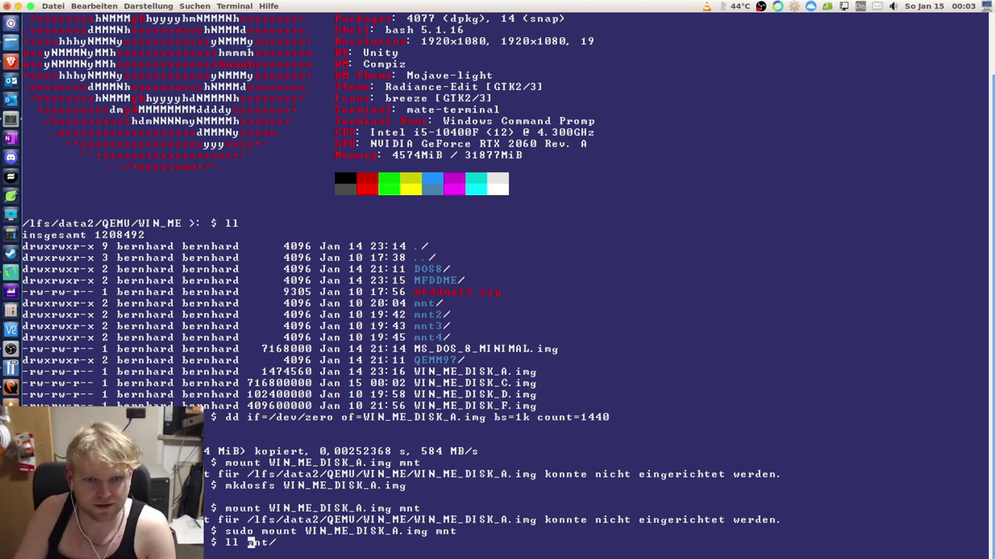
type("df -h")
key("Return")
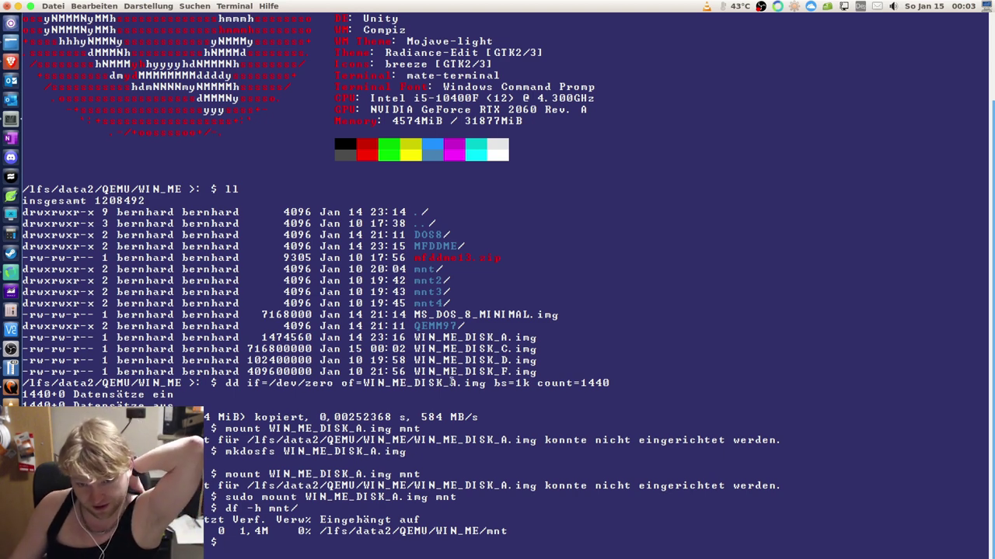
double_click(474, 531)
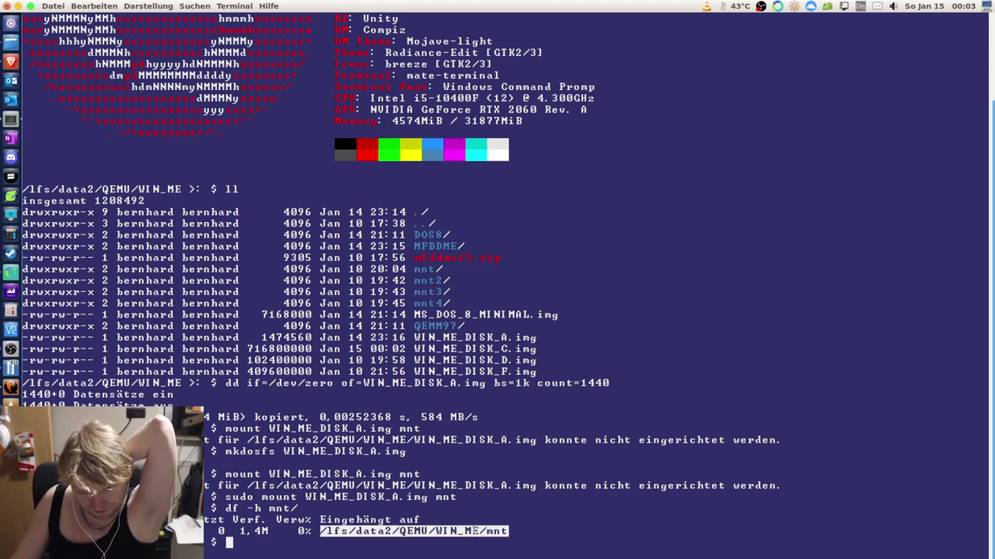
left_click(510, 451)
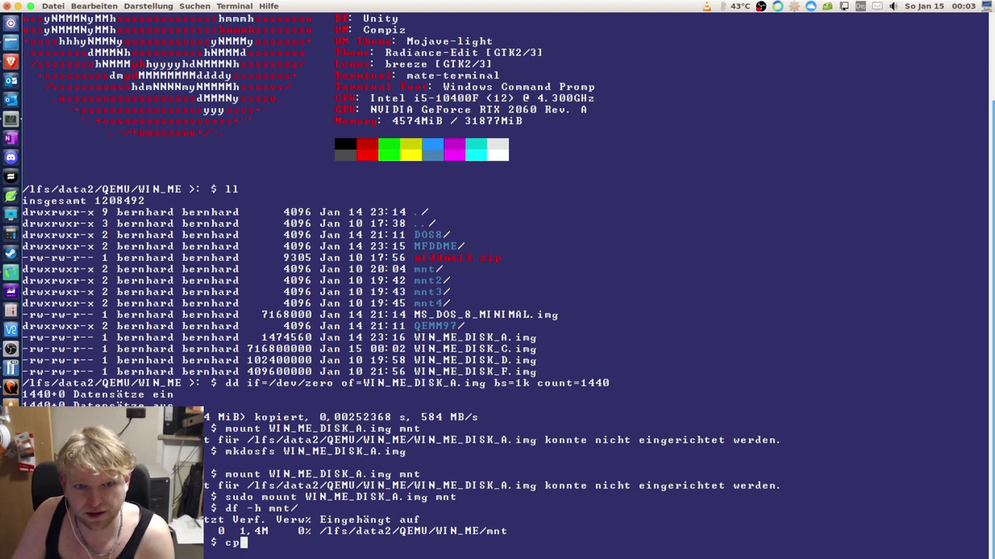
Copy the MFDDME folder onto mnt with sudo cp -rv
type("cp MF")
key("Tab")
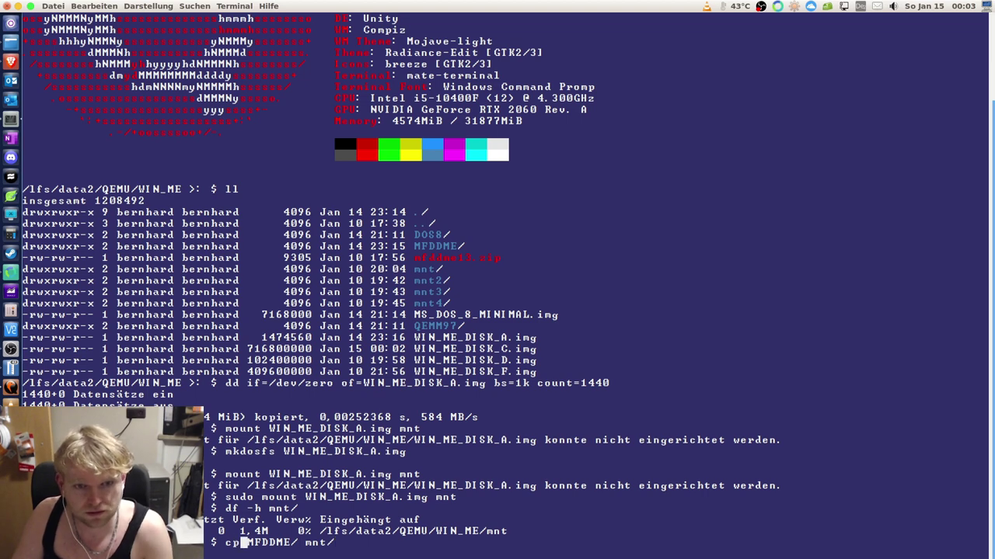
type("-rv")
key("Return")
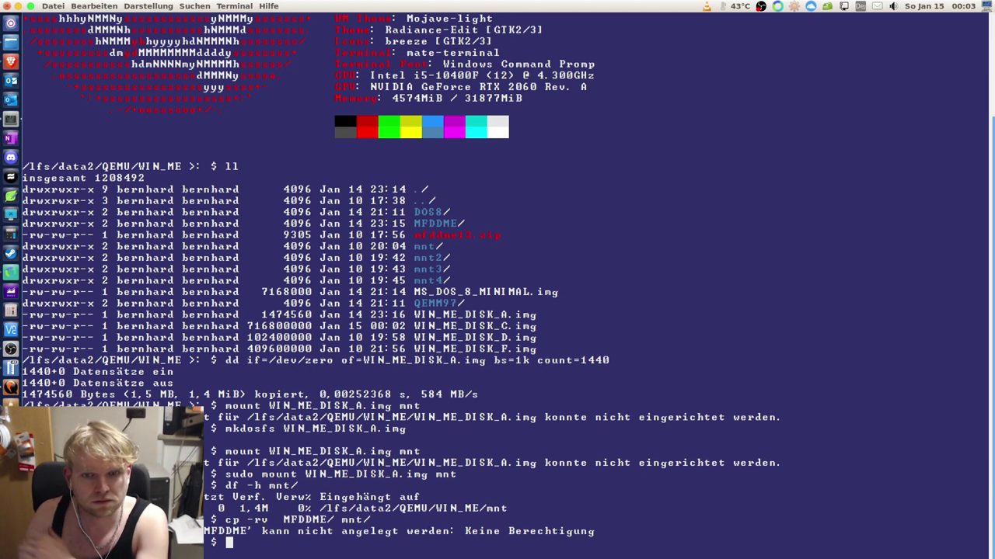
key("Up")
type("sudo")
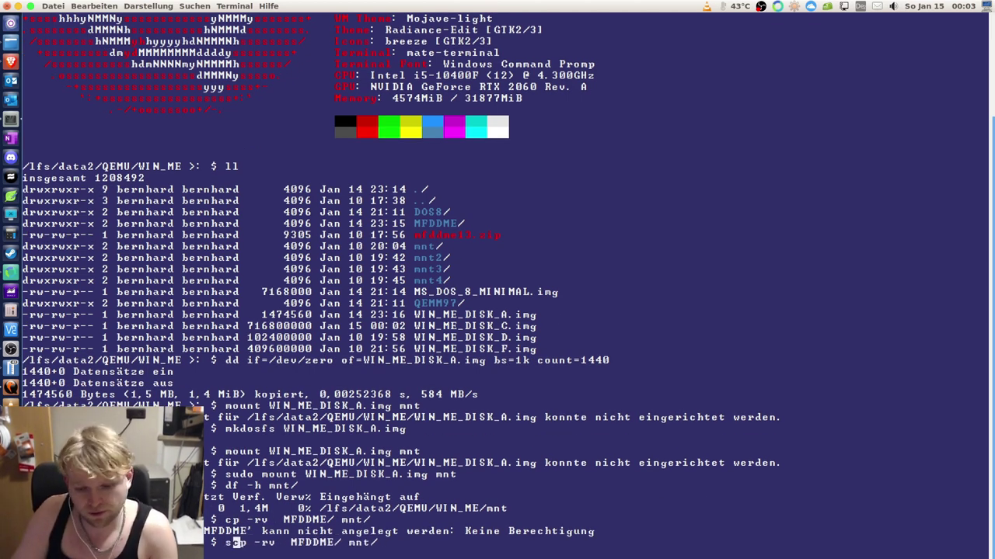
key("Return")
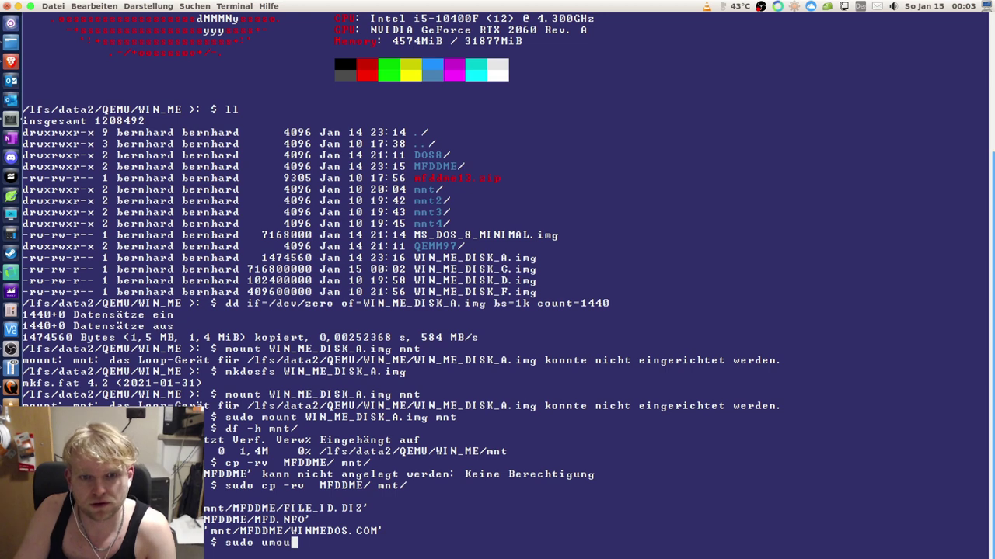
Unmount the floppy image with sudo umount mnt and return to the VM
type("sudo umount mnt")
key("Return")
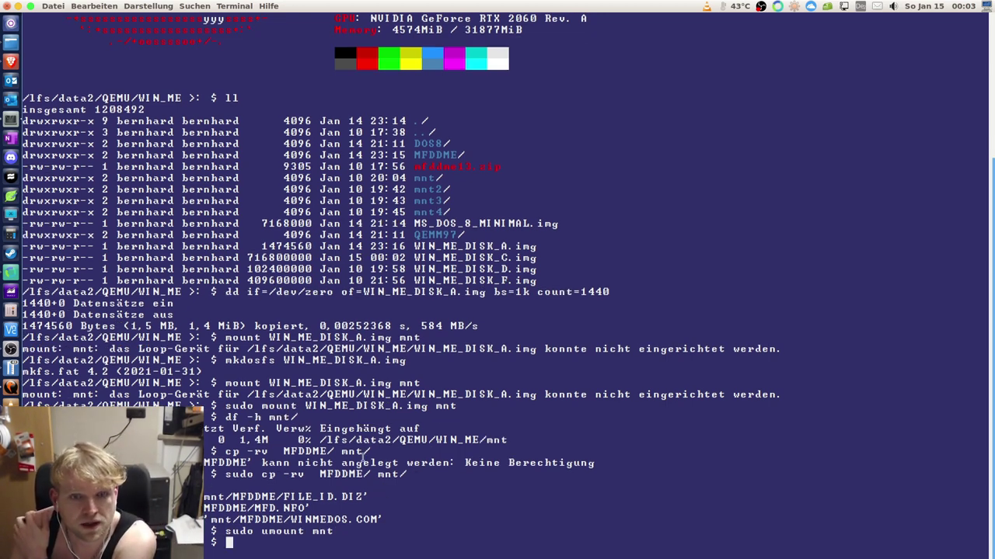
left_click(13, 389)
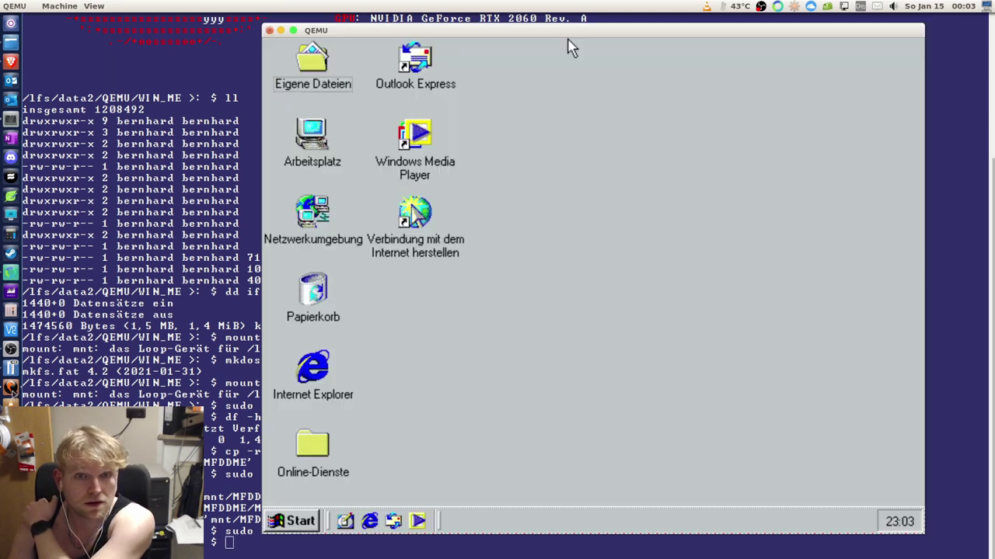
Shut down Windows ME from the Start menu's Beenden dialog
left_click(567, 47)
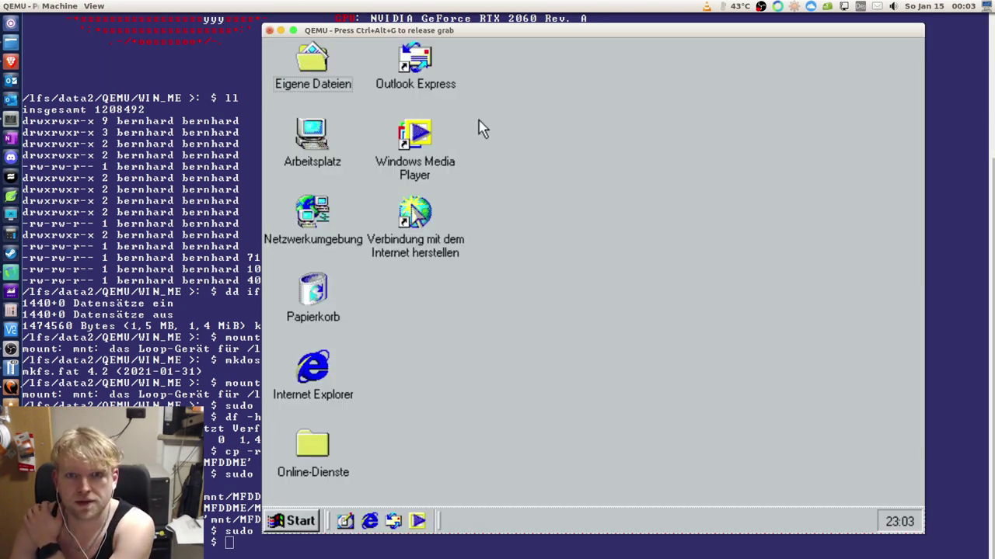
left_click(309, 522)
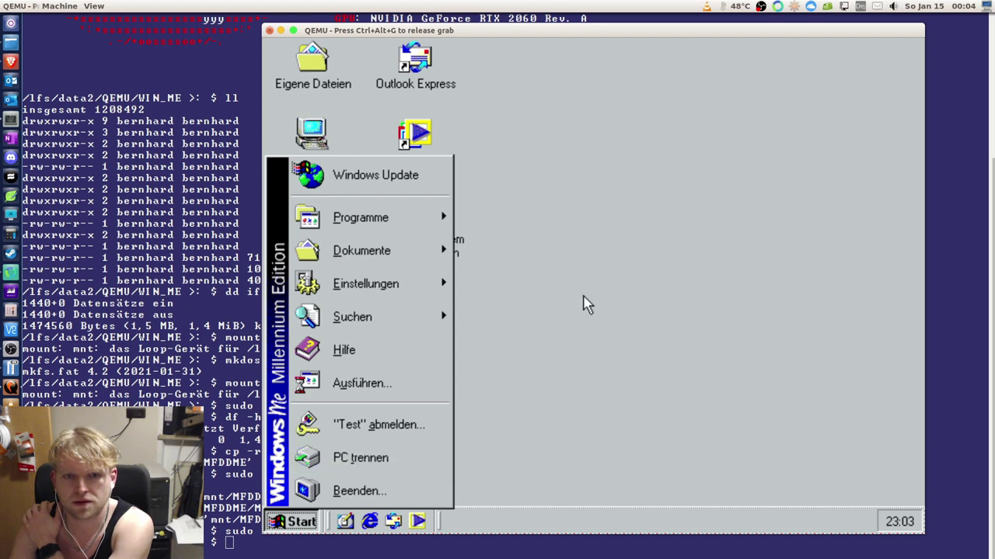
key("Up")
key("Return")
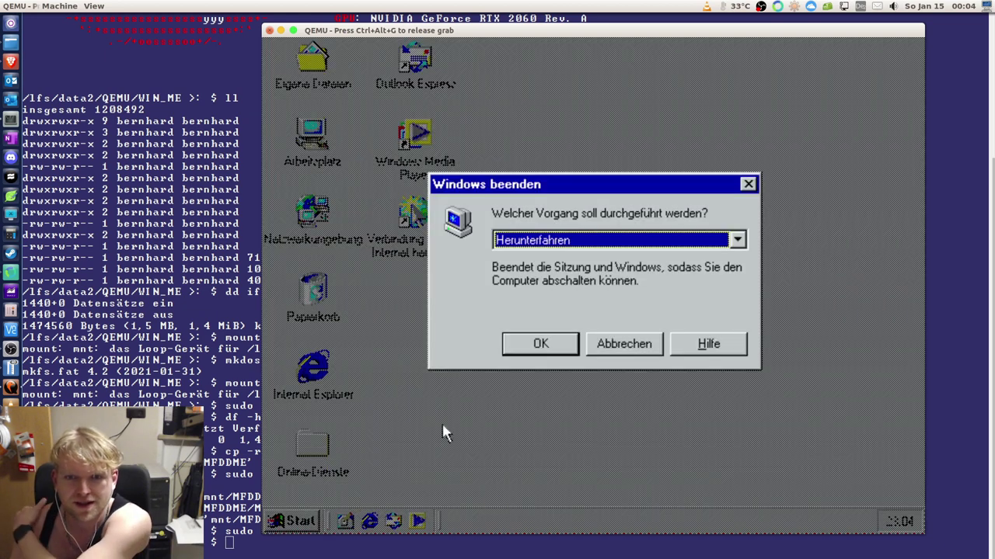
left_click(565, 346)
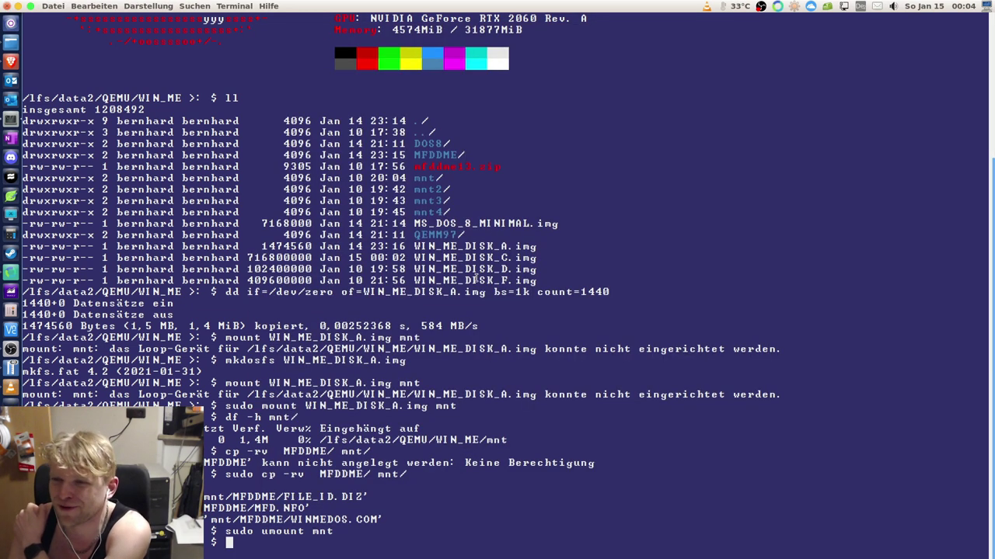
Rerun the unmount command from history and close the finished terminal
key("Up")
key("Up")
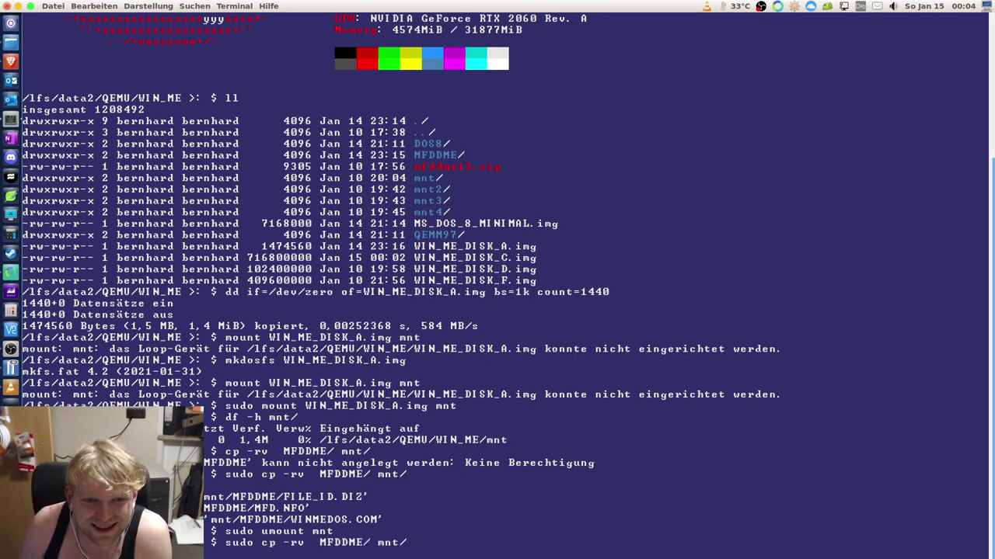
key("Up")
key("Up")
key("Up")
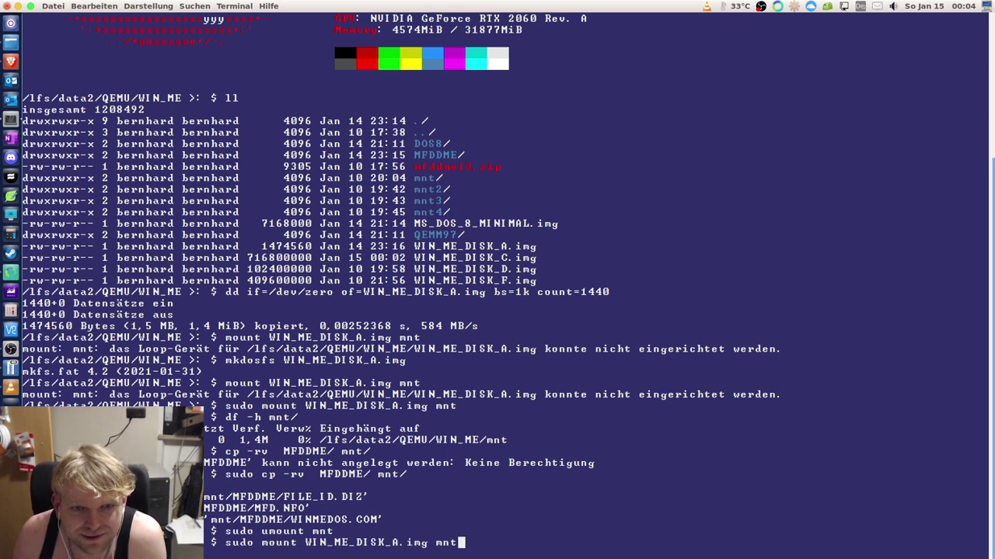
key("Down")
key("Down")
key("Down")
key("Down")
key("Return")
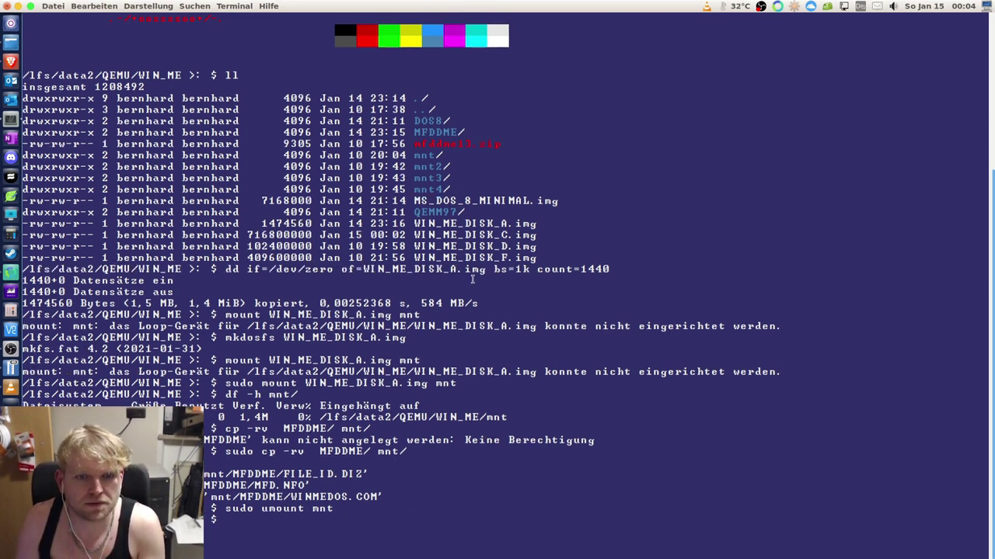
key("ctrl+d")
Relaunch qemu-system-i386 with -fda WIN_ME_DISK_A.img and bring up the boot device menu
key("Up")
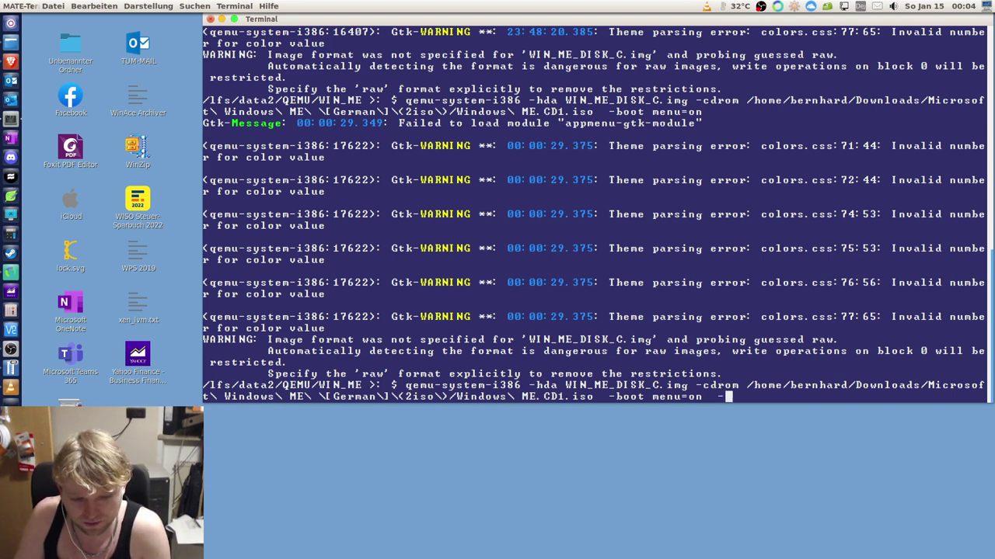
type("-fda WIN_ME_DISK_")
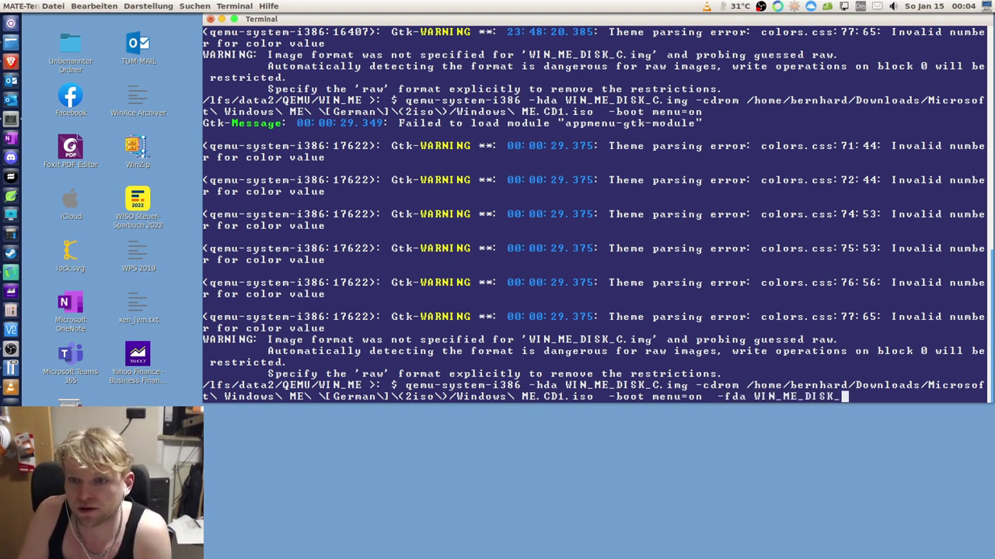
type("A")
key("Tab")
key("Return")
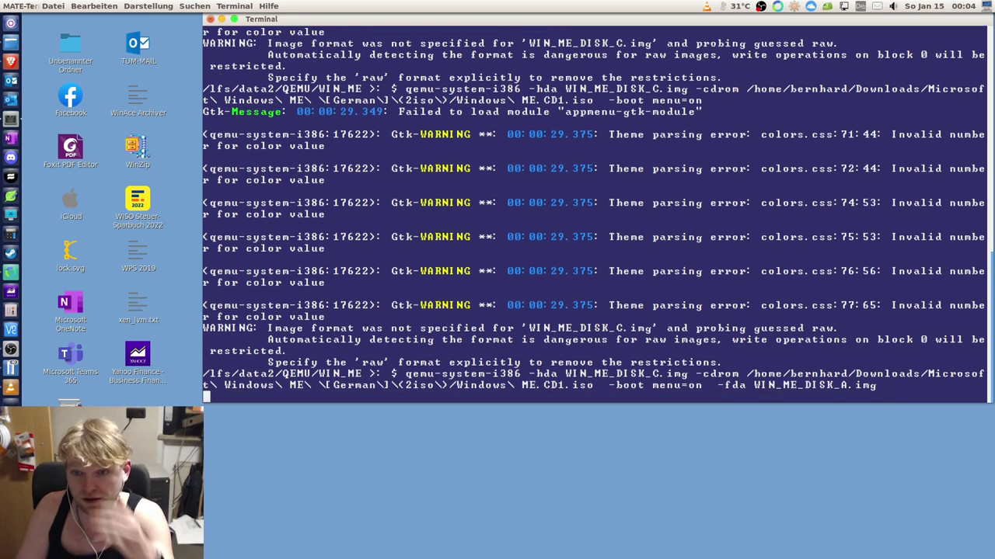
key("Escape")
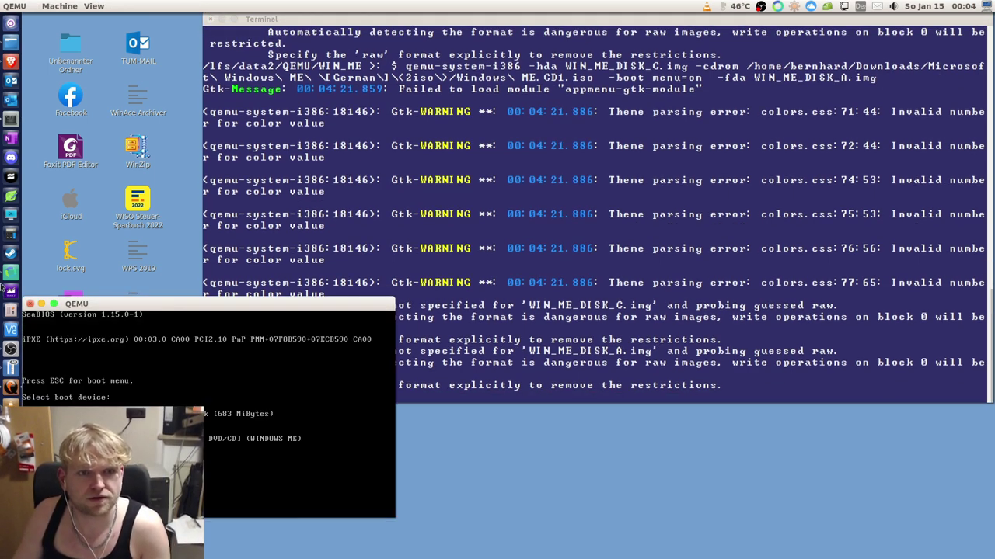
Center the VM window and scale the guest display to fit it
left_click_drag(249, 309, 519, 250)
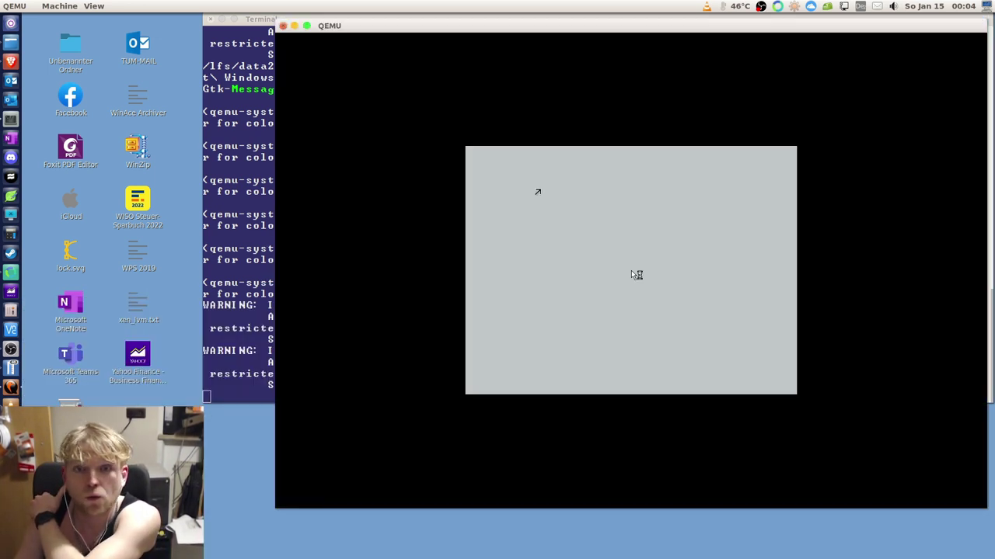
left_click(94, 5)
left_click(111, 86)
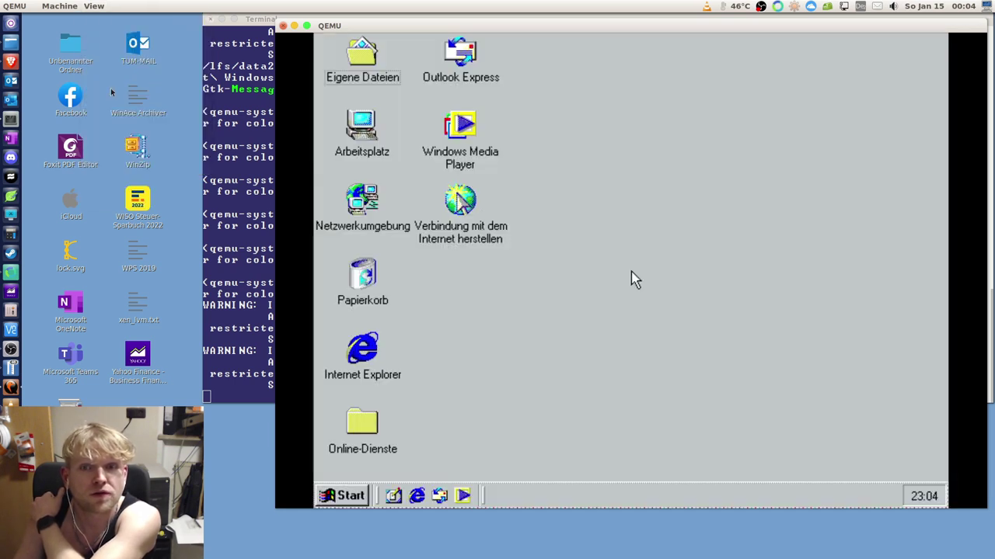
left_click(631, 280)
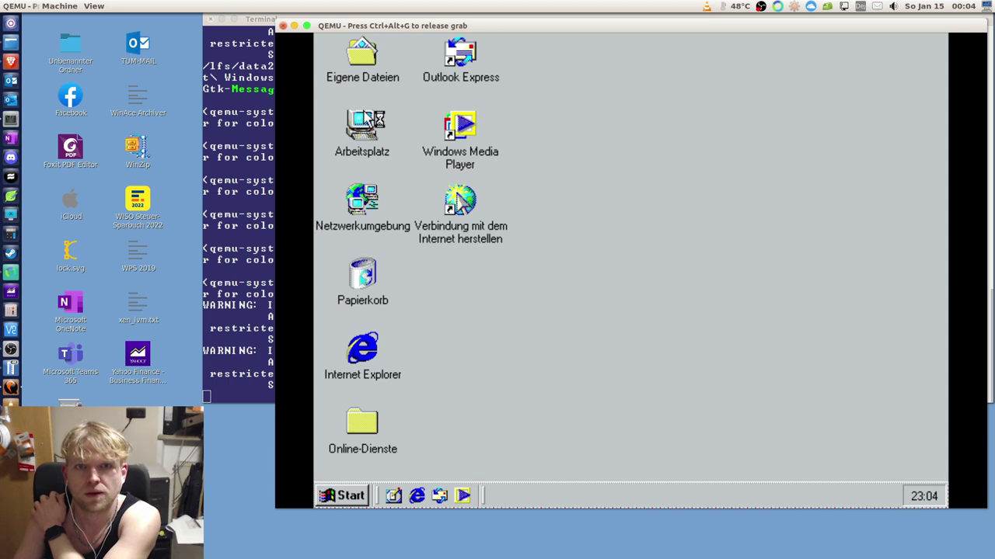
Open 3½-Diskette (A:) from Arbeitsplatz and copy the MFDDME folder
double_click(364, 128)
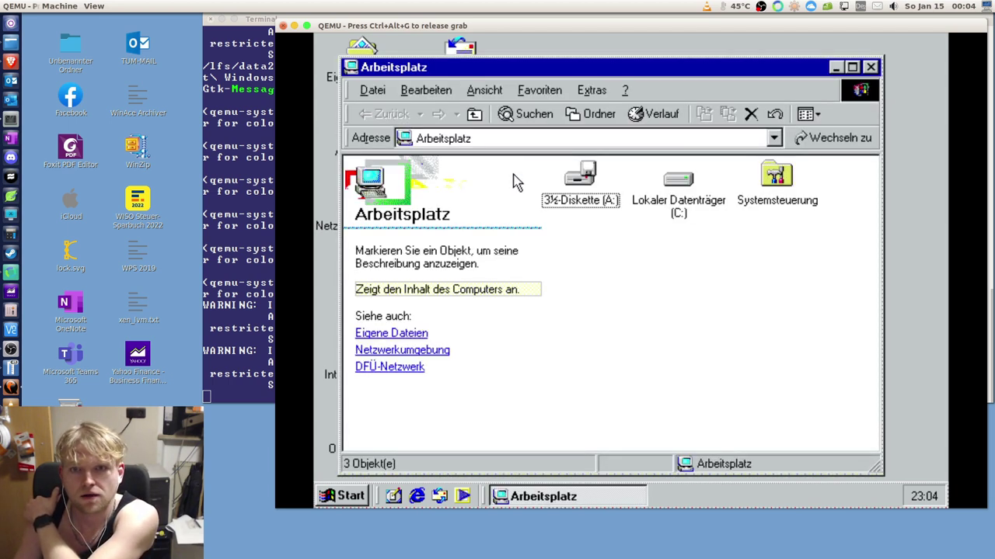
left_click(574, 185)
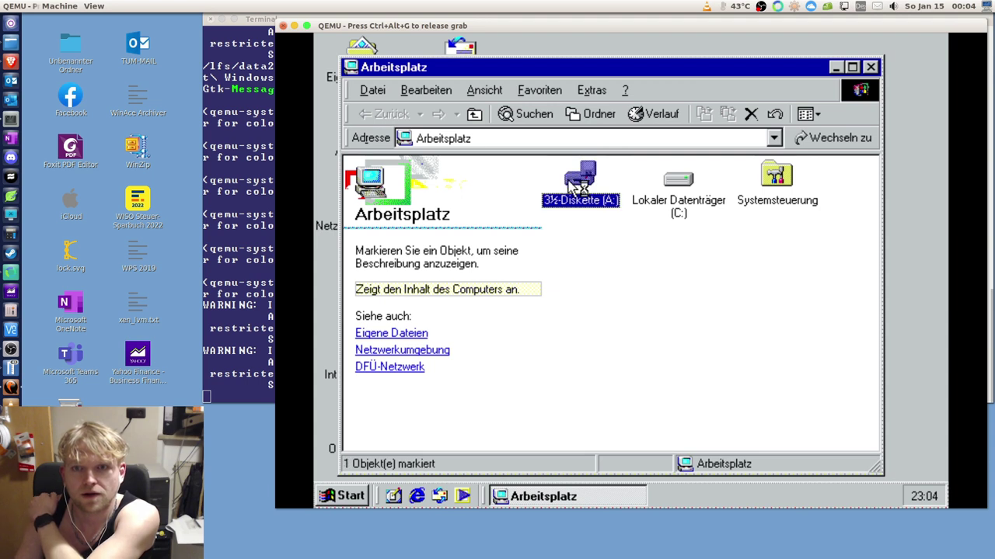
double_click(575, 185)
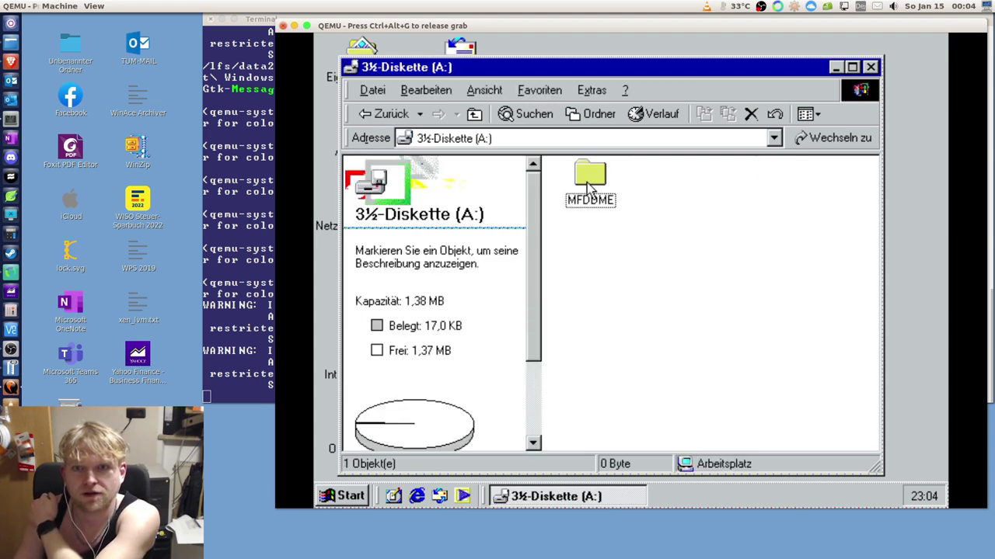
left_click(608, 199)
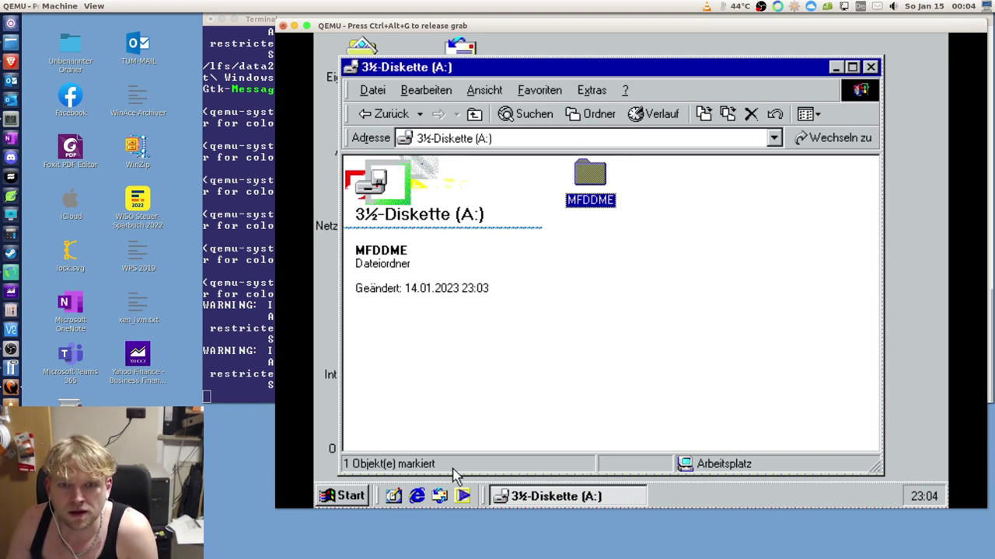
Paste MFDDME into Lokaler Datenträger (C:) and open it
left_click(387, 113)
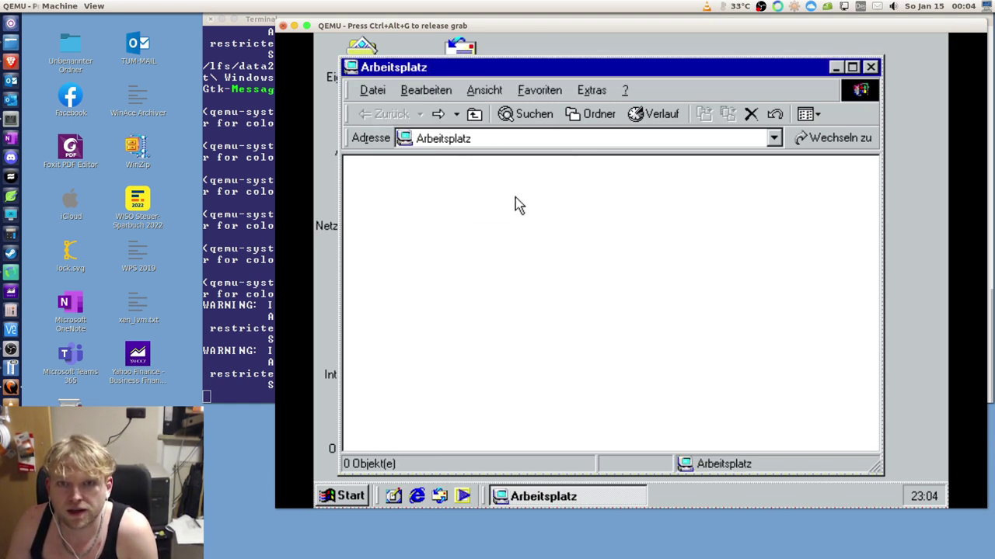
double_click(695, 201)
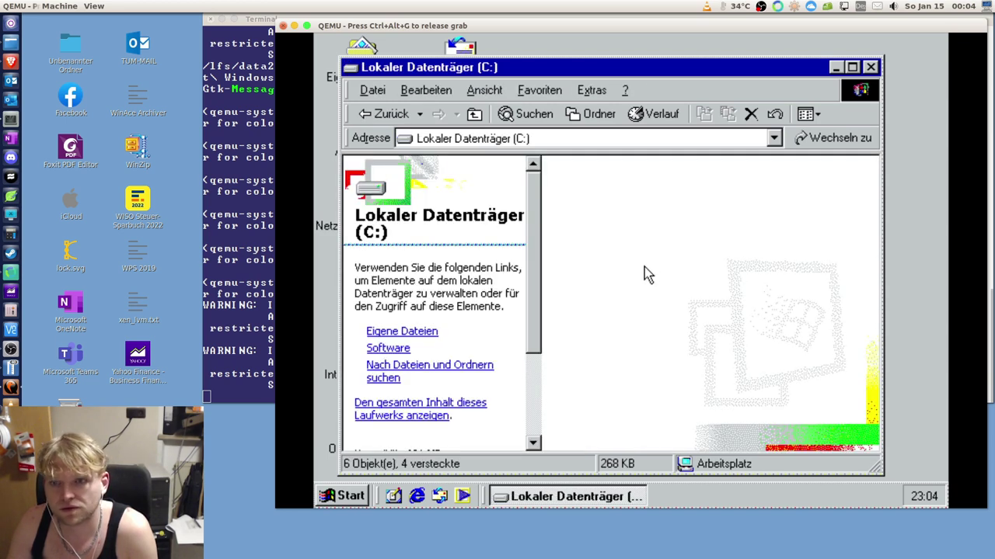
left_click(423, 416)
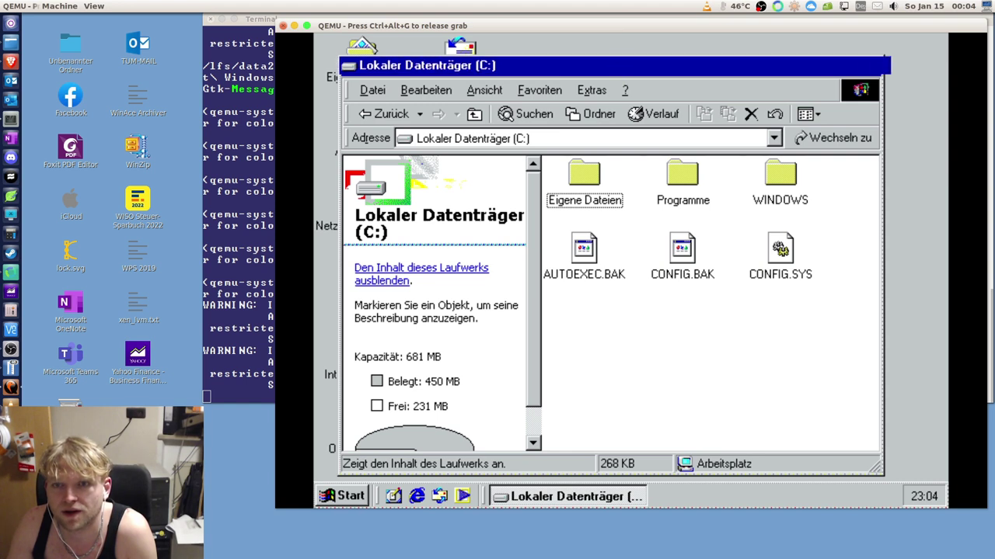
double_click(619, 69)
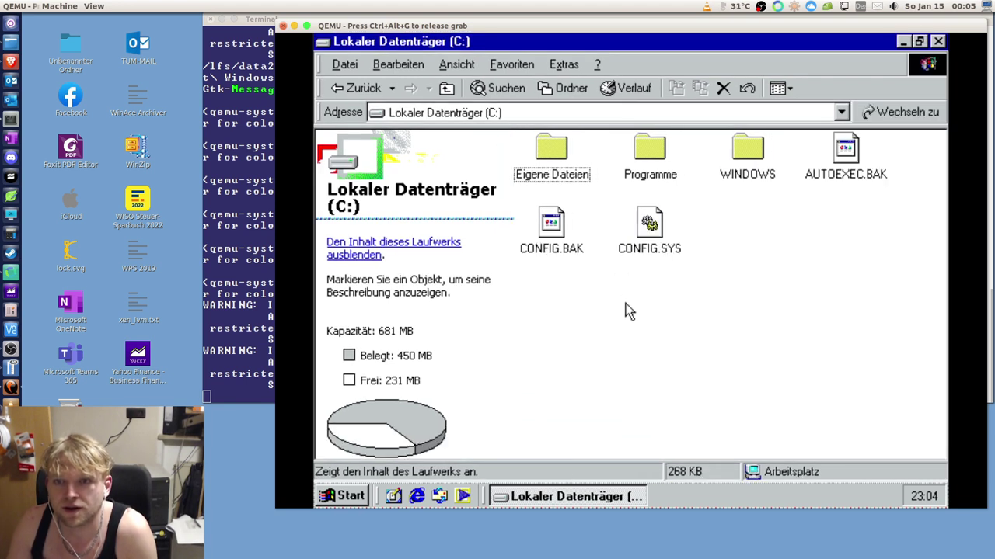
key("ctrl+v")
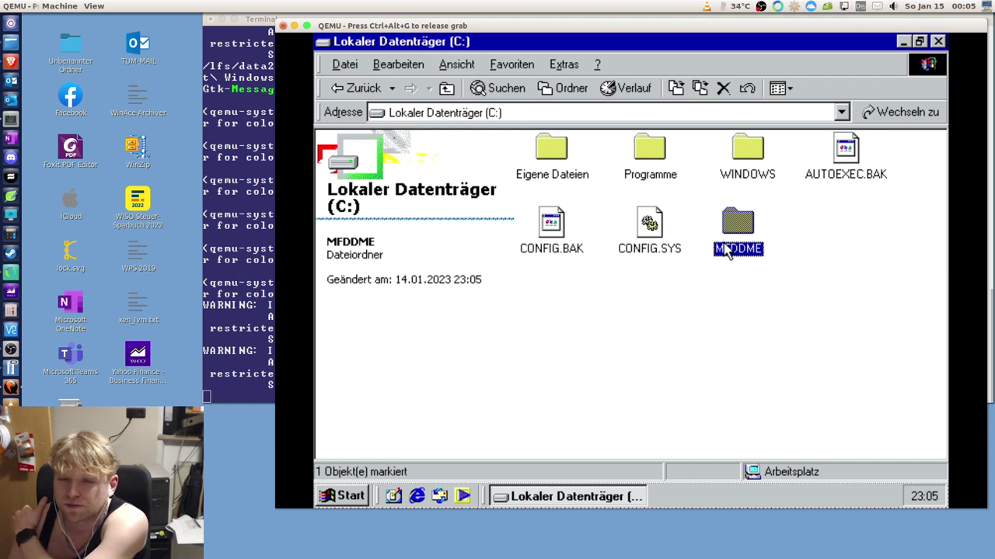
double_click(730, 249)
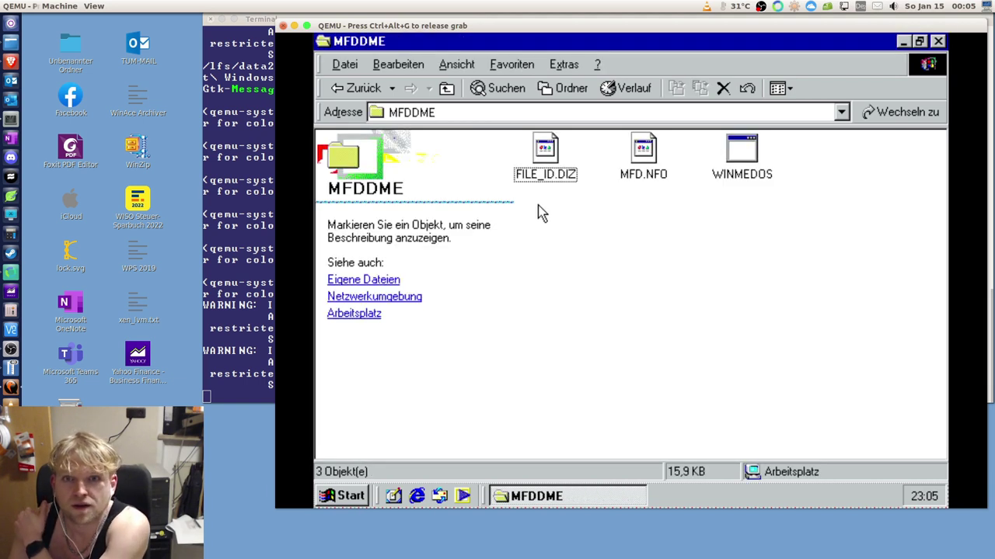
Open MFD.NFO in Editor via Öffnen mit..
right_click(655, 164)
left_click(745, 184)
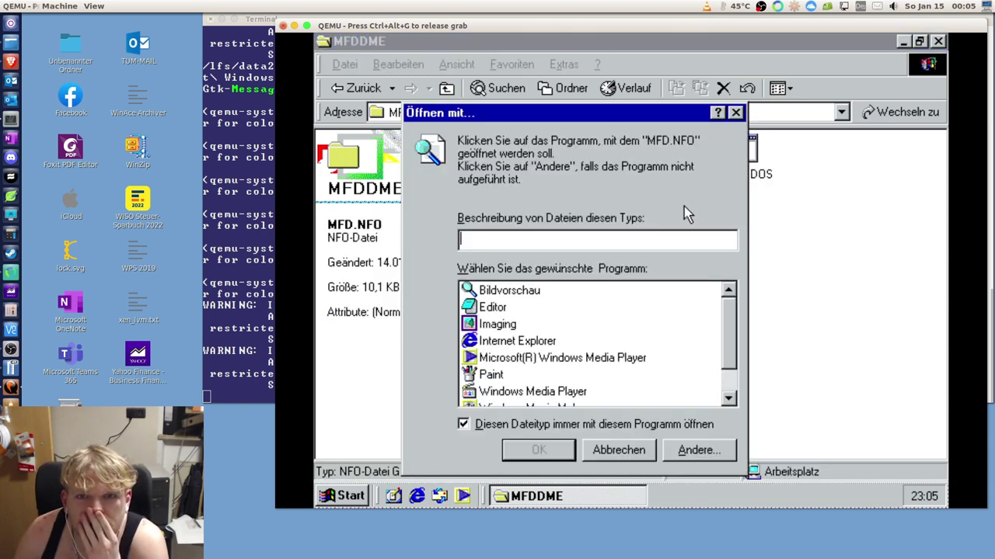
left_click(501, 324)
left_click(498, 309)
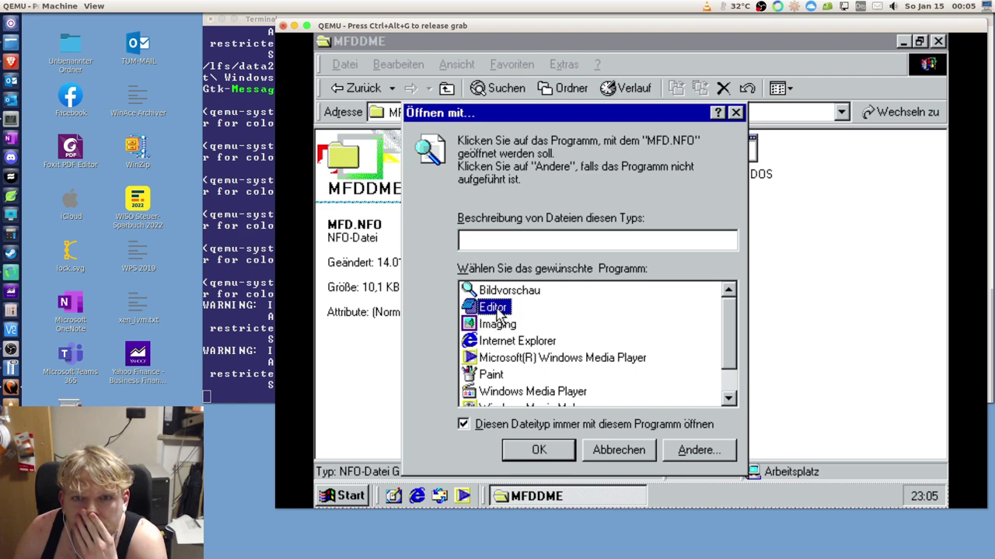
left_click(565, 454)
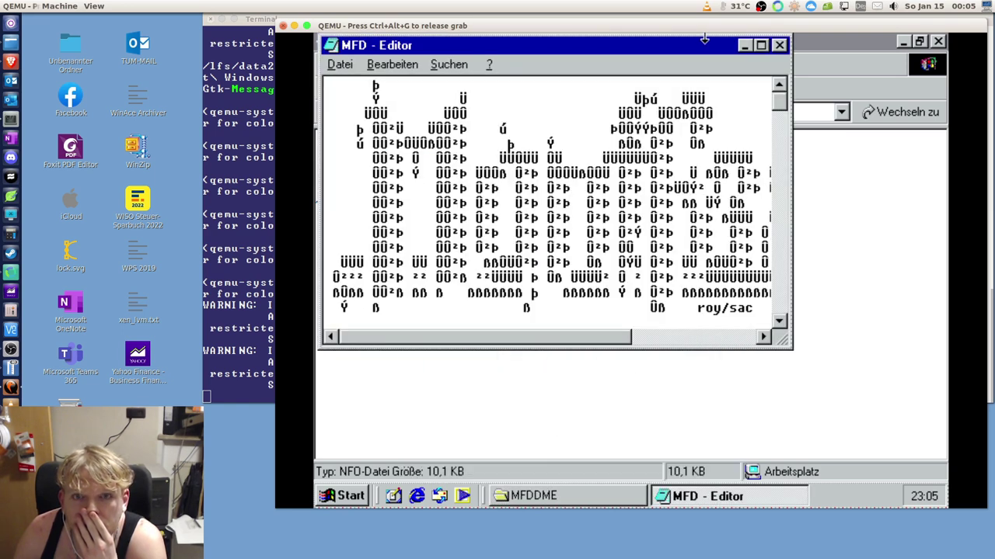
Maximize Editor and scroll down to the Stage 1–3 install instructions
scroll(592, 177, "down", 5)
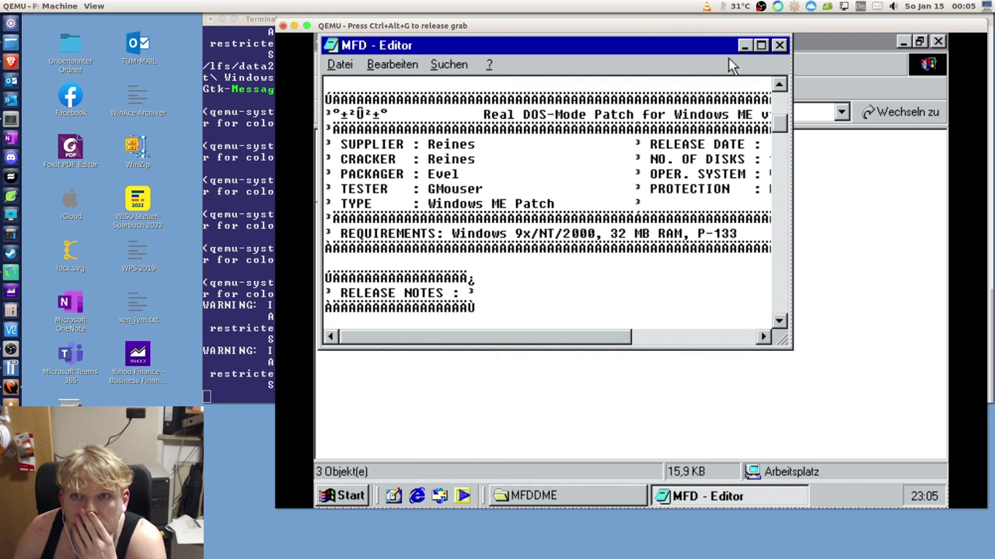
left_click(760, 45)
scroll(641, 155, "down", 2)
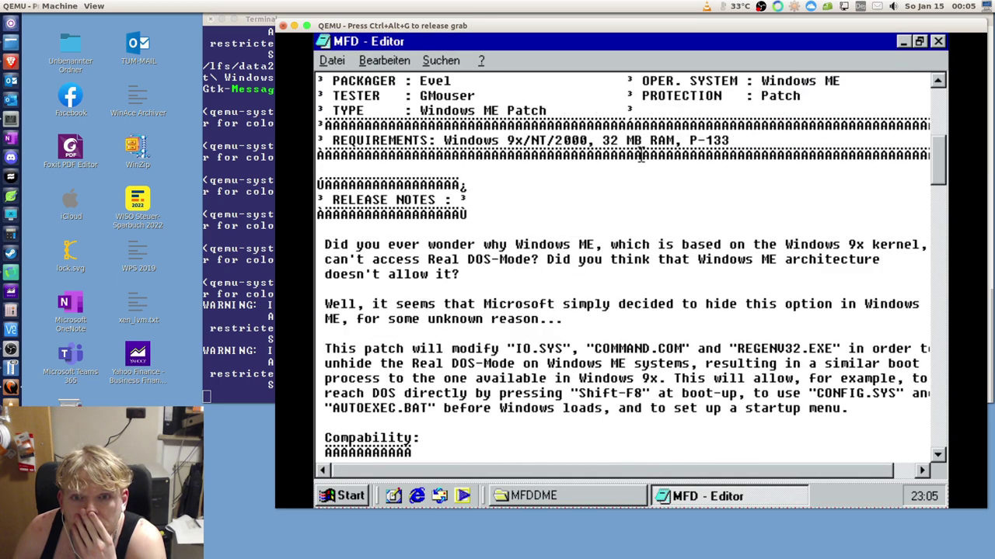
scroll(641, 156, "down", 7)
scroll(641, 149, "down", 10)
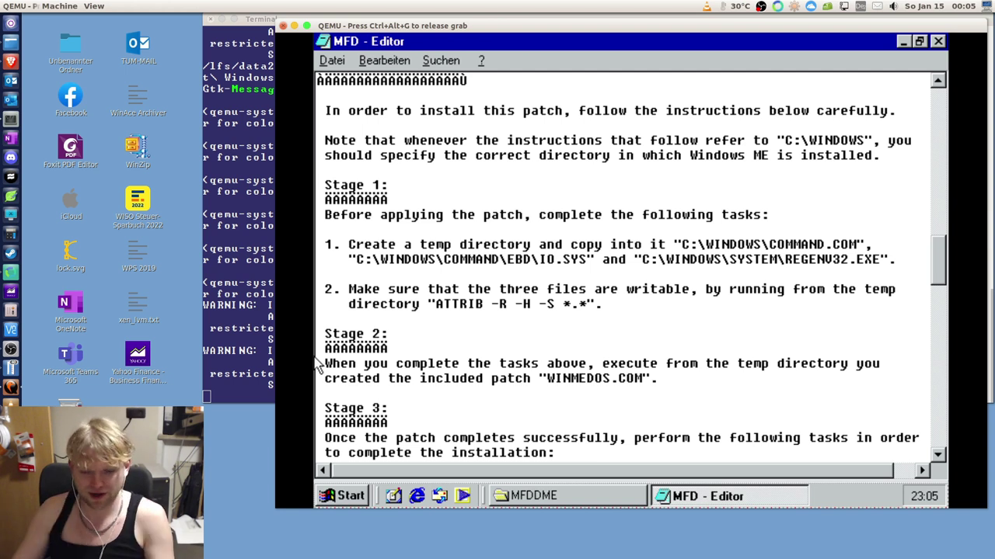
key("ctrl+alt+g")
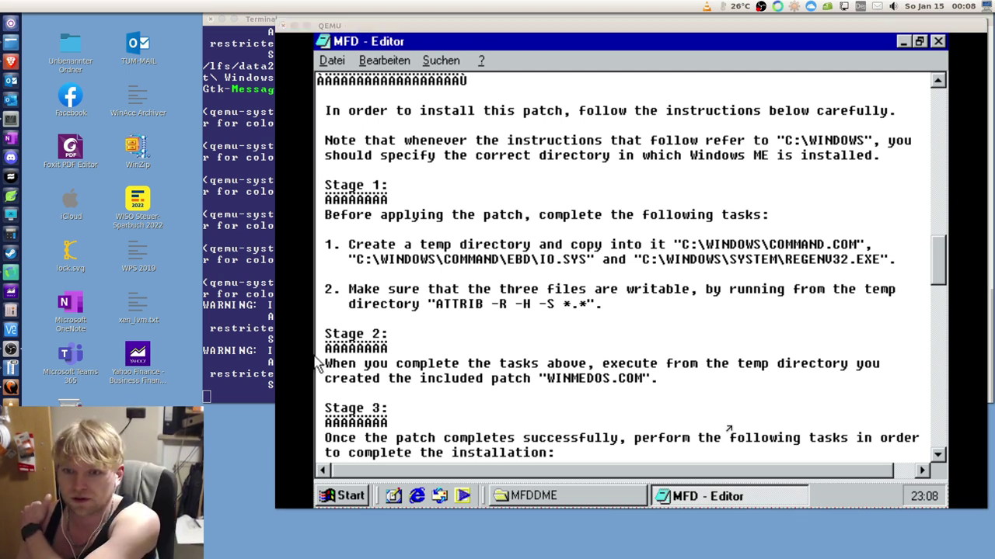
left_click(322, 361)
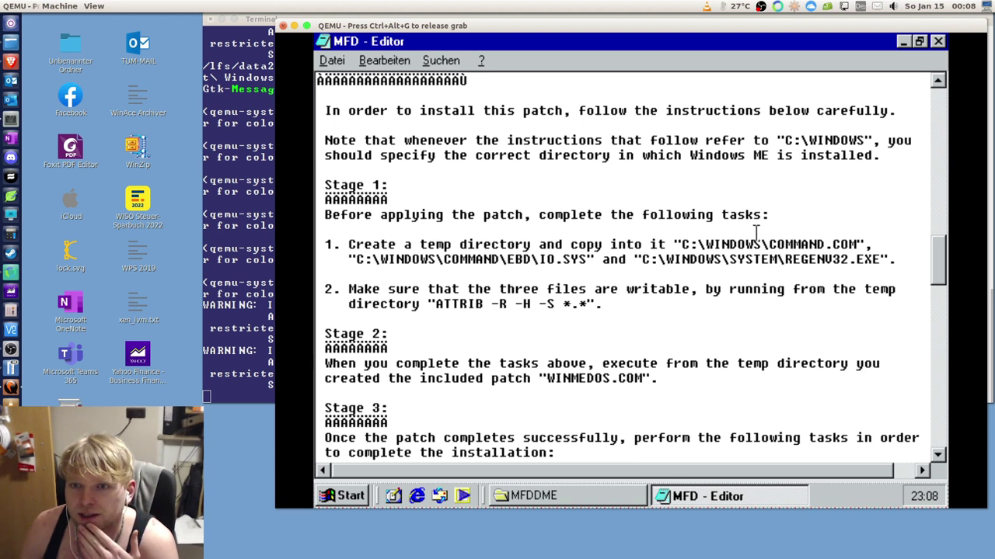
Highlight COMMAND.COM, IO.SYS and REGENV32.EXE in the notes, then minimize Editor
left_click_drag(761, 244, 858, 246)
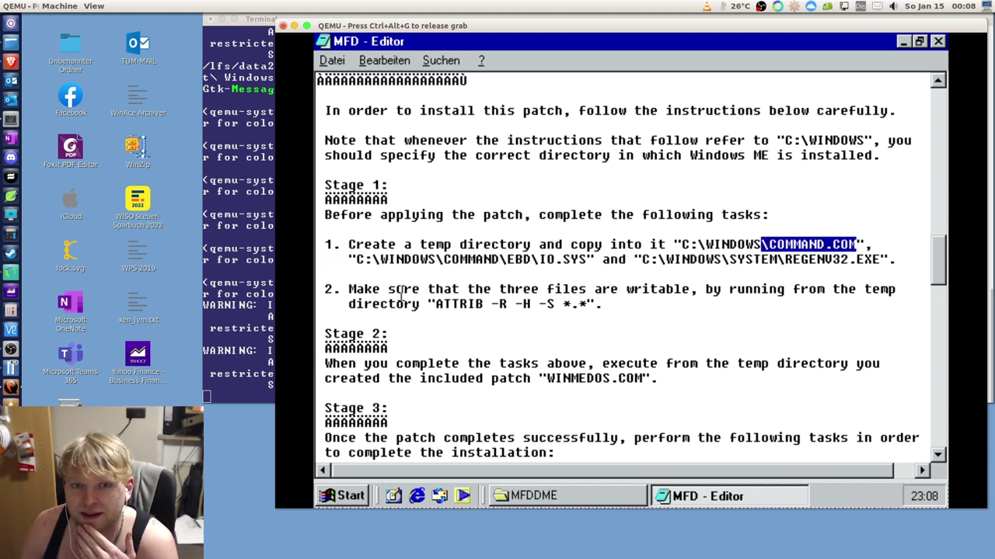
left_click_drag(538, 260, 586, 259)
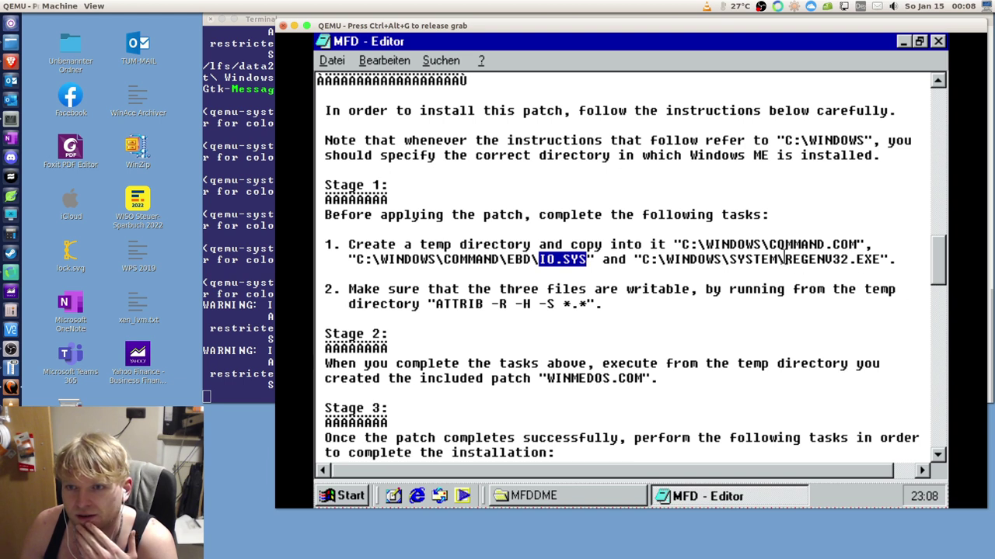
left_click_drag(783, 259, 880, 269)
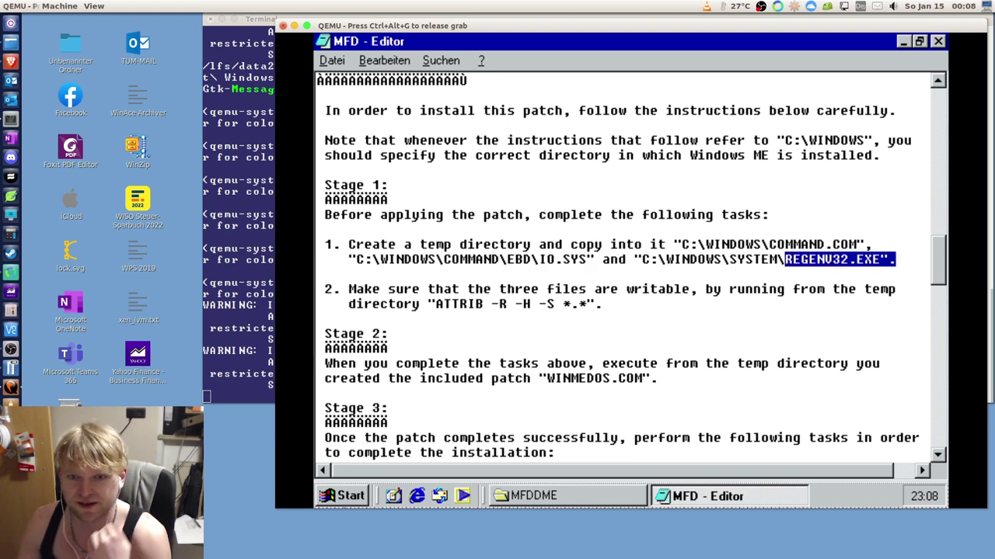
left_click(901, 42)
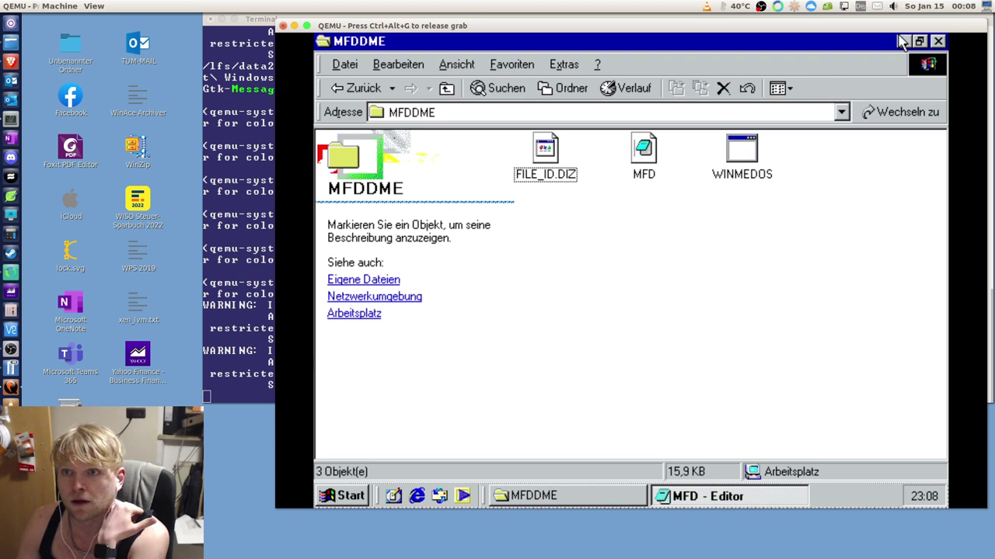
Open C:\WINDOWS from Arbeitsplatz and show all its files
left_click(901, 43)
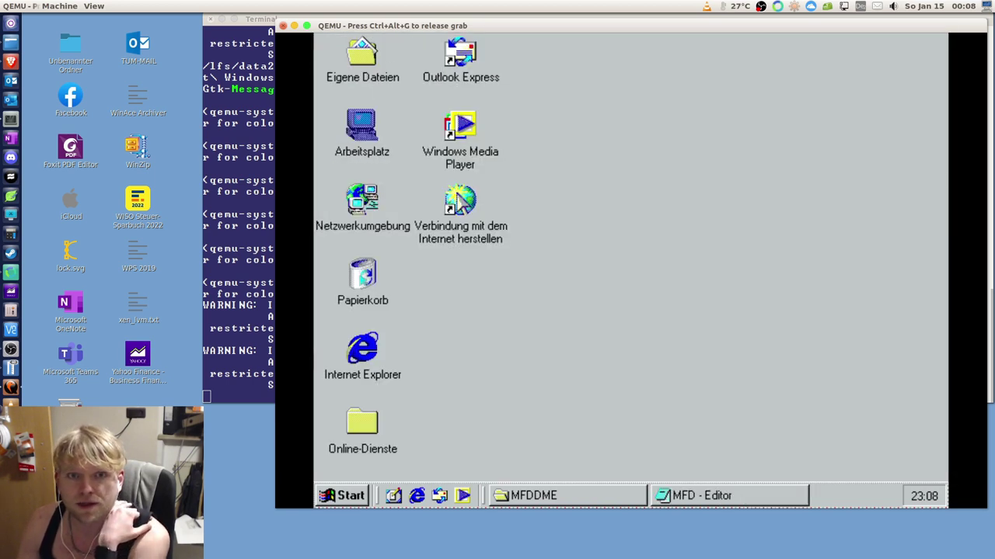
key("Return")
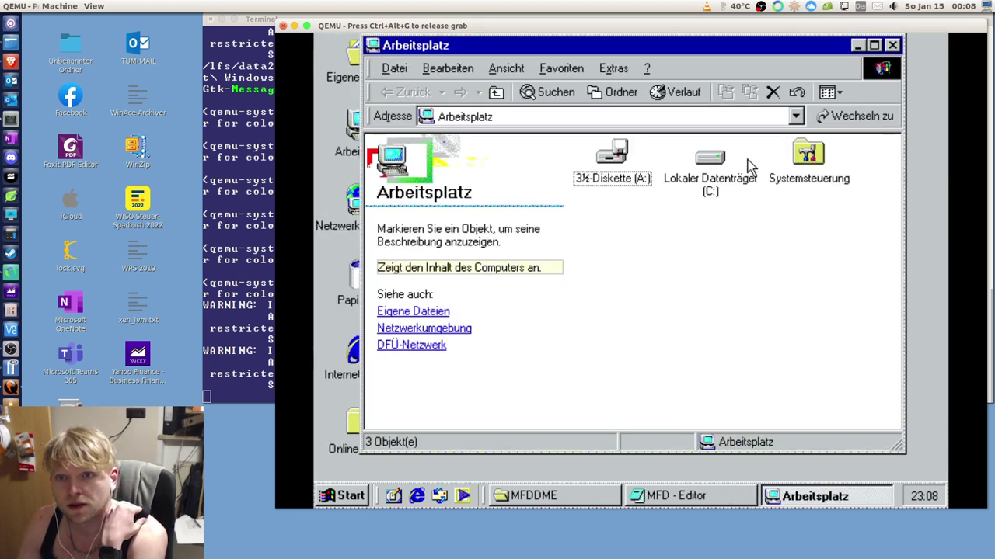
double_click(710, 160)
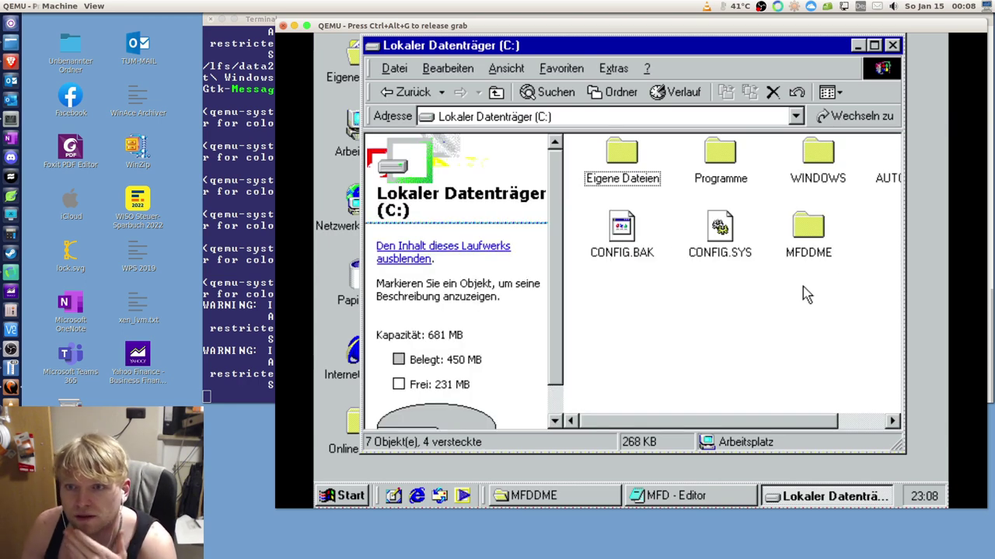
double_click(810, 167)
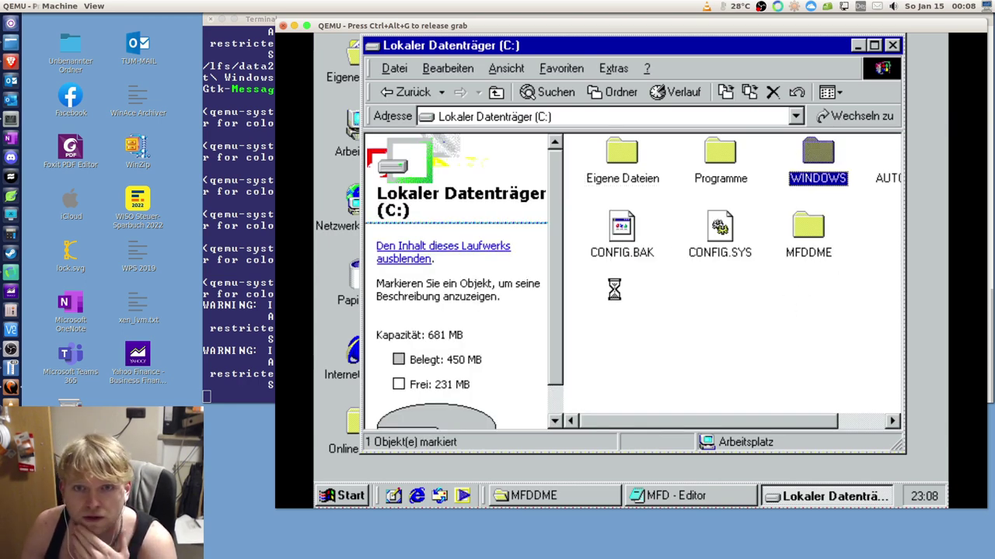
left_click(470, 320)
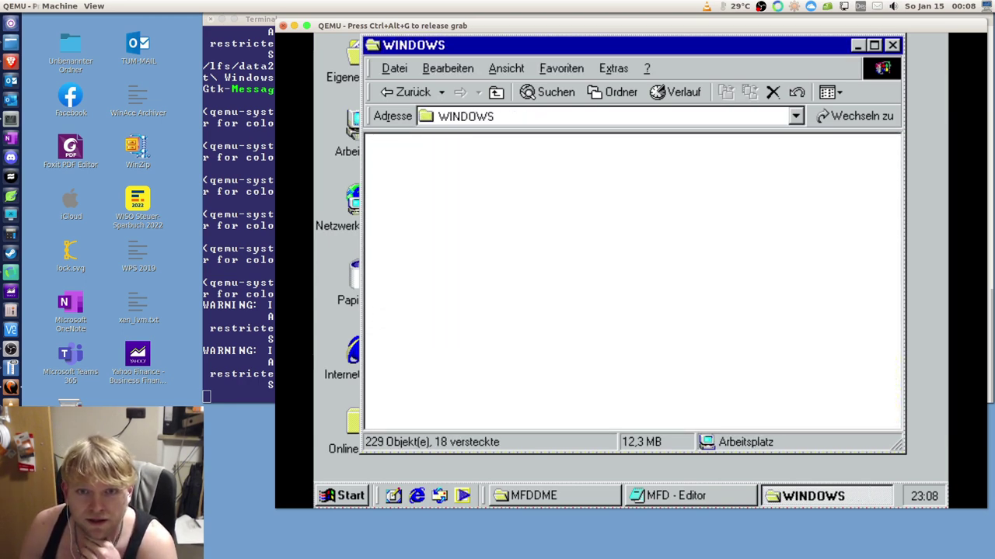
scroll(796, 268, "down", 15)
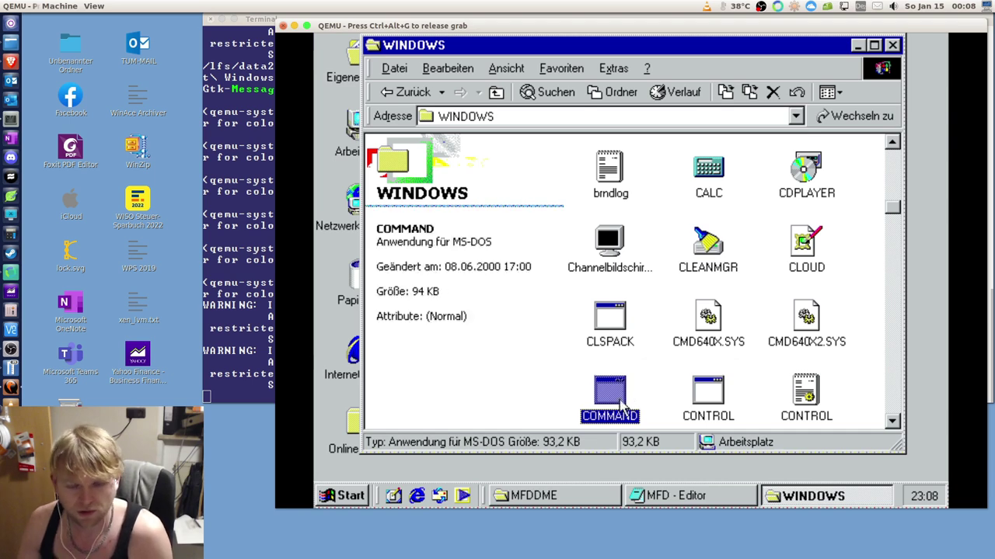
Paste COMMAND into the MFDDME folder, then switch back to the WINDOWS folder
left_click(604, 497)
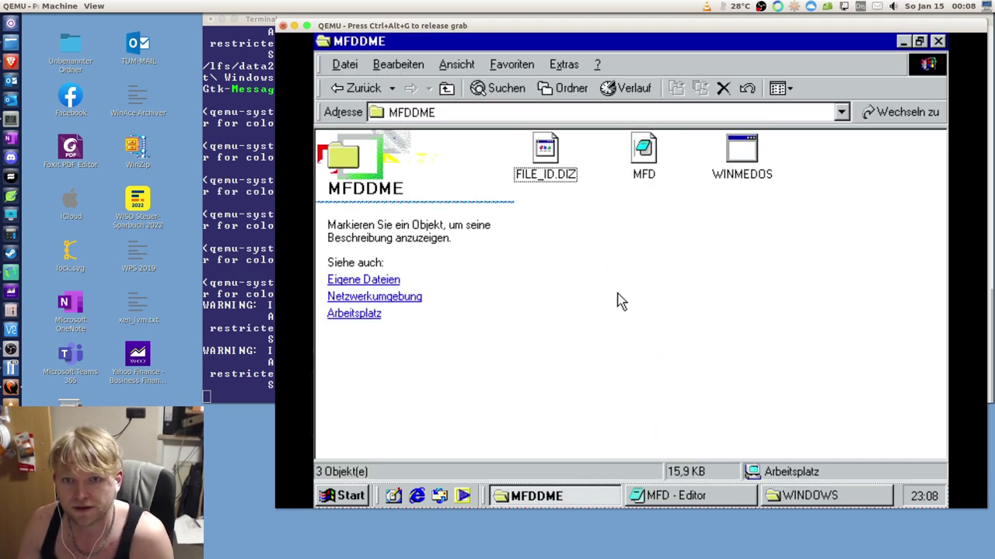
key("ctrl+v")
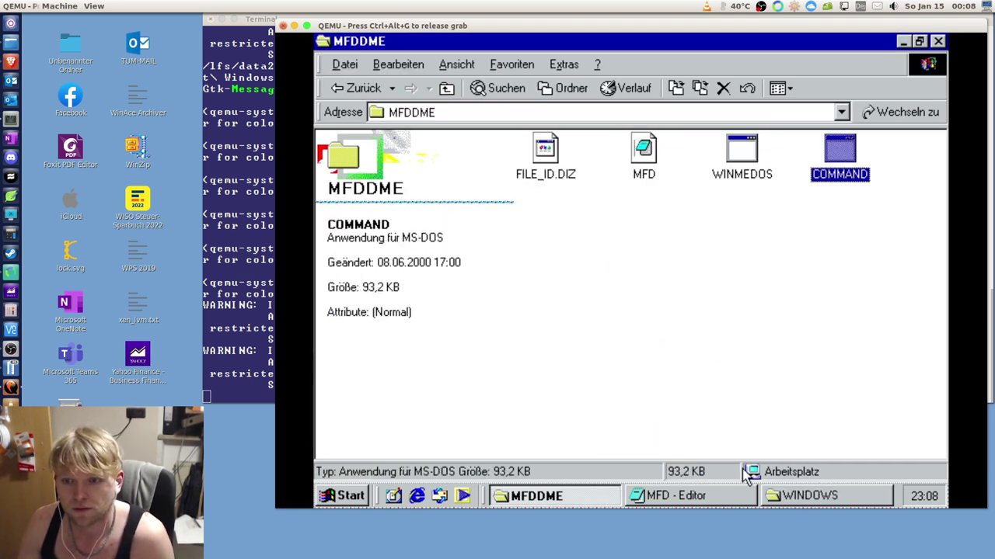
key("alt+Tab")
scroll(672, 381, "up", 10)
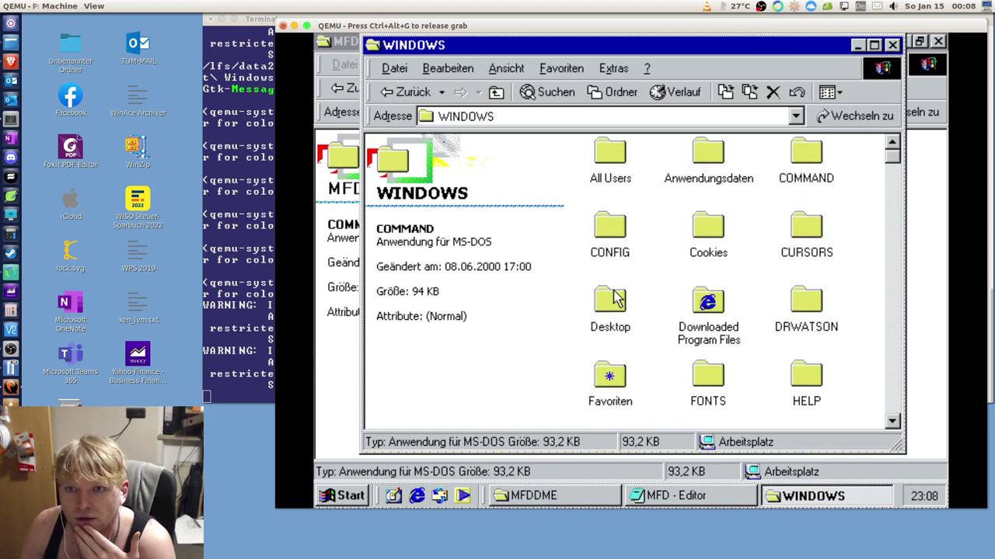
Open the C:\WINDOWS\SYSTEM folder and show all of its files
left_click(699, 501)
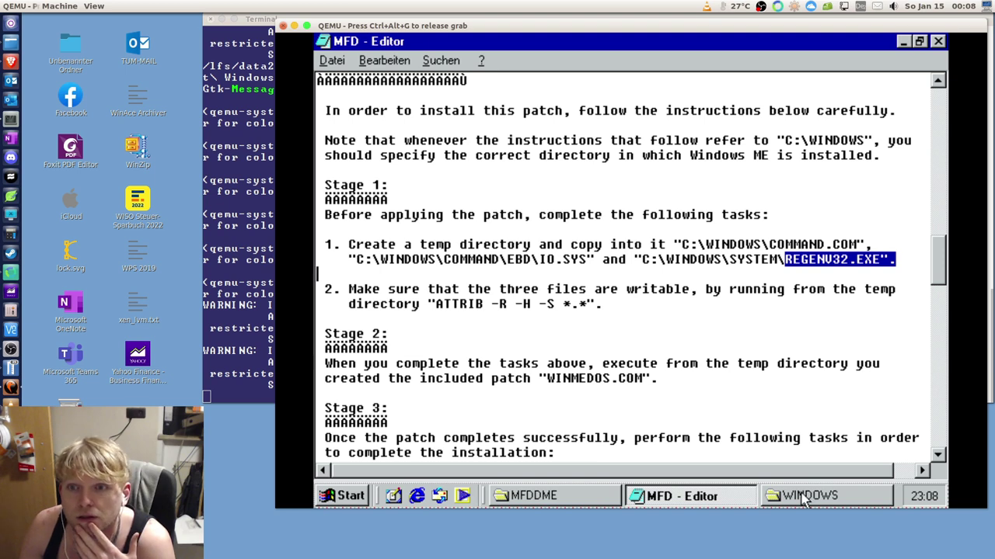
left_click(804, 500)
scroll(656, 240, "down", 8)
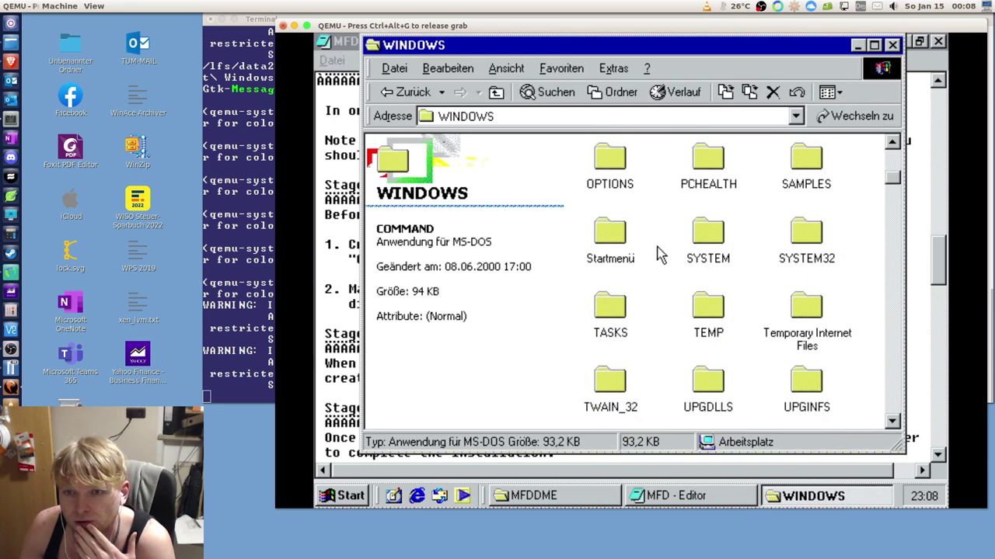
scroll(652, 233, "down", 3)
scroll(648, 247, "up", 10)
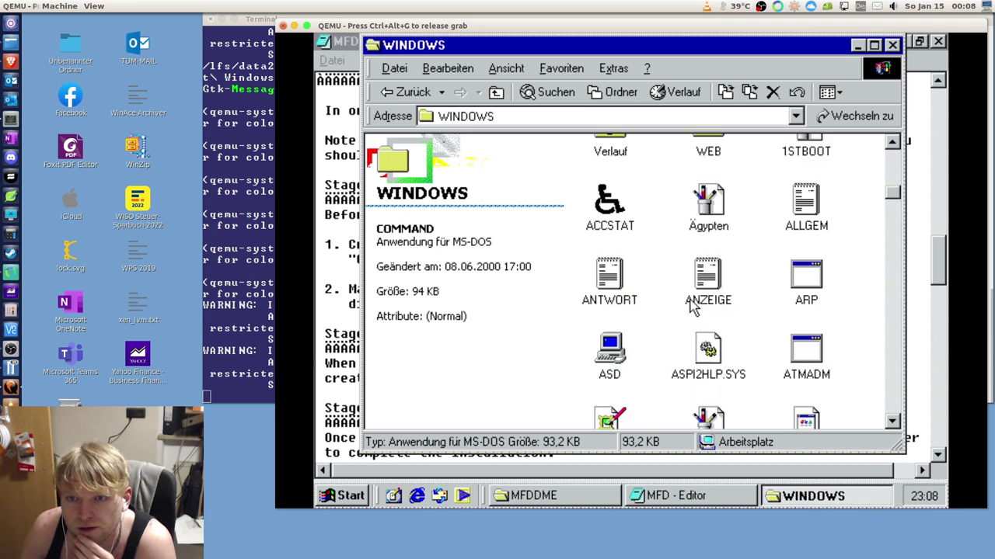
scroll(691, 296, "down", 2)
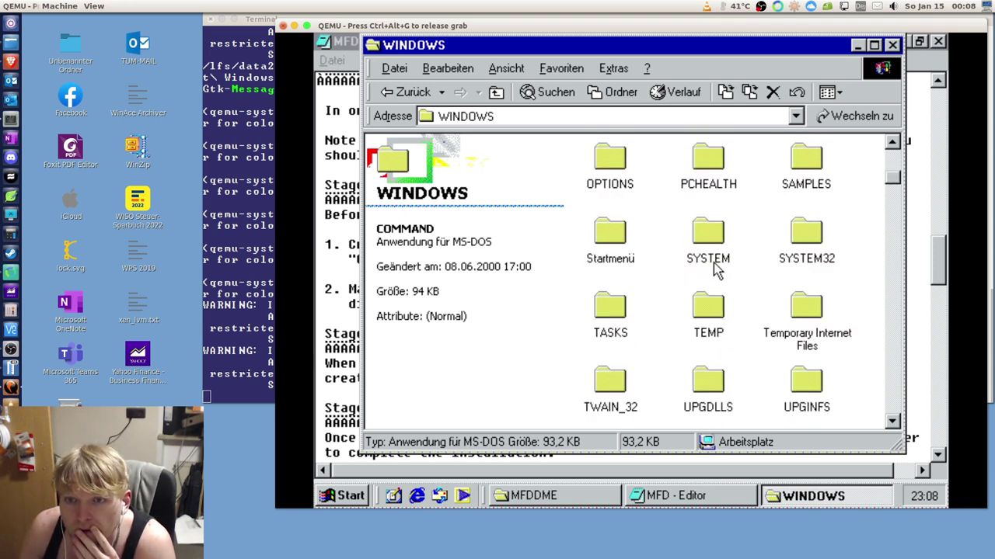
left_click(706, 246)
double_click(693, 244)
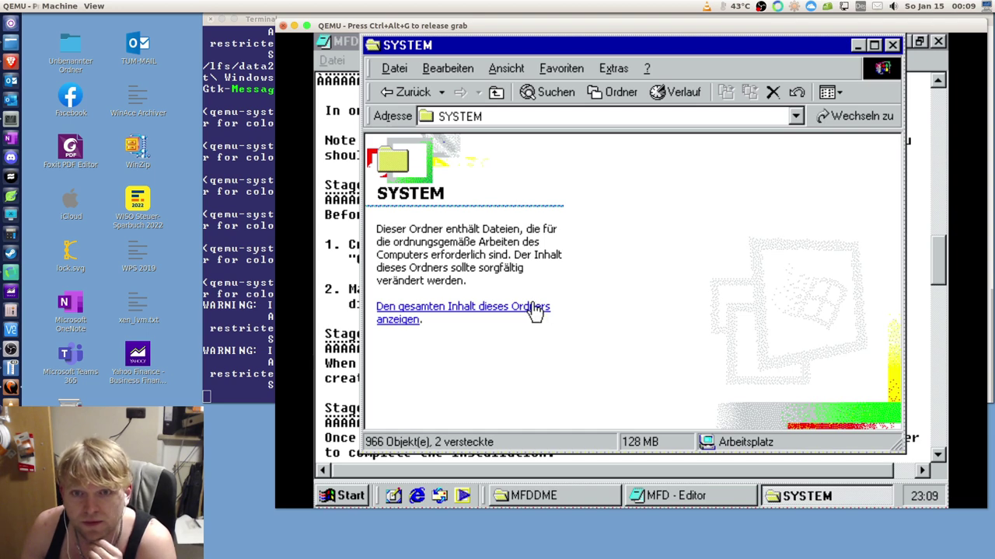
left_click(532, 309)
Find and select REGENV32 in SYSTEM, then bring the MFDDME folder window to the front
scroll(759, 237, "down", 3)
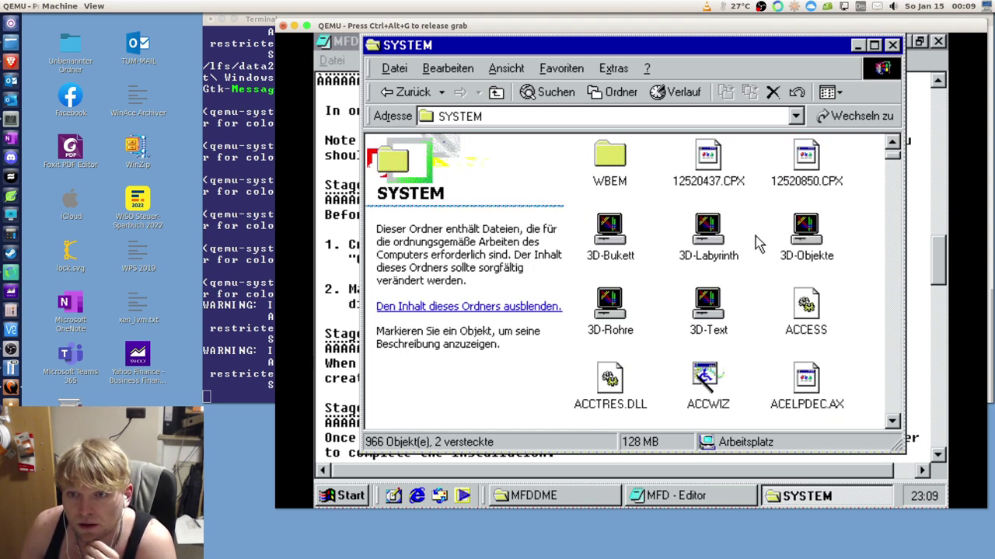
scroll(753, 247, "down", 3)
scroll(751, 252, "down", 15)
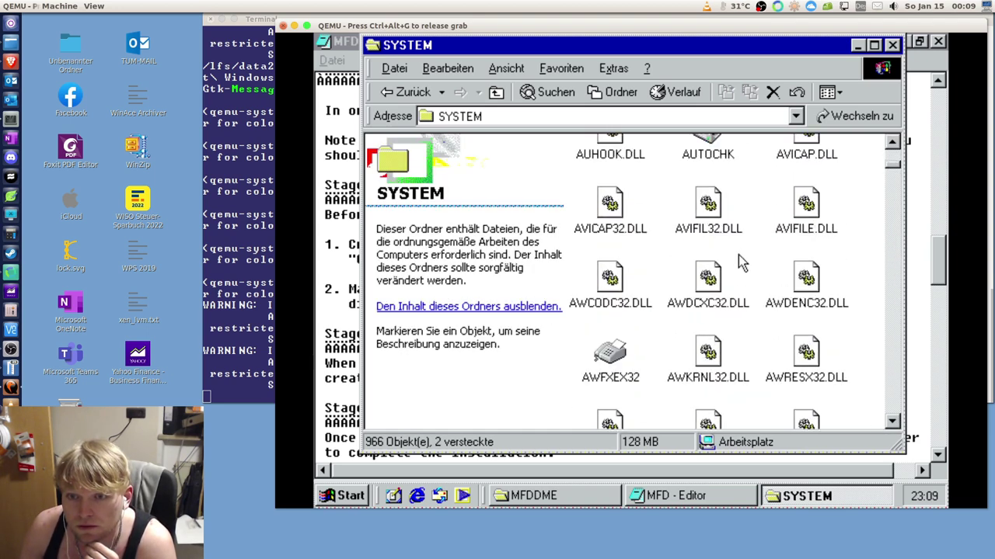
scroll(722, 299, "down", 20)
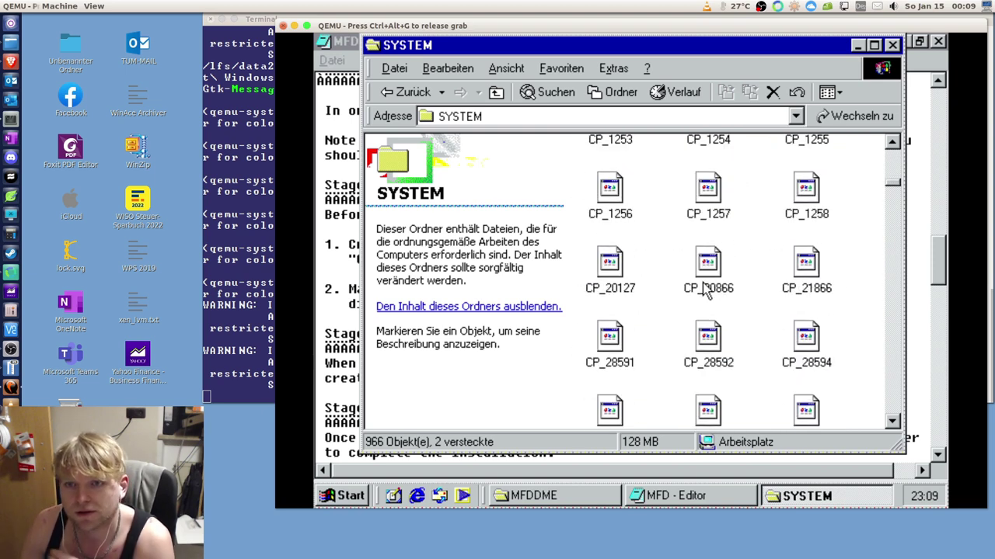
scroll(777, 288, "down", 15)
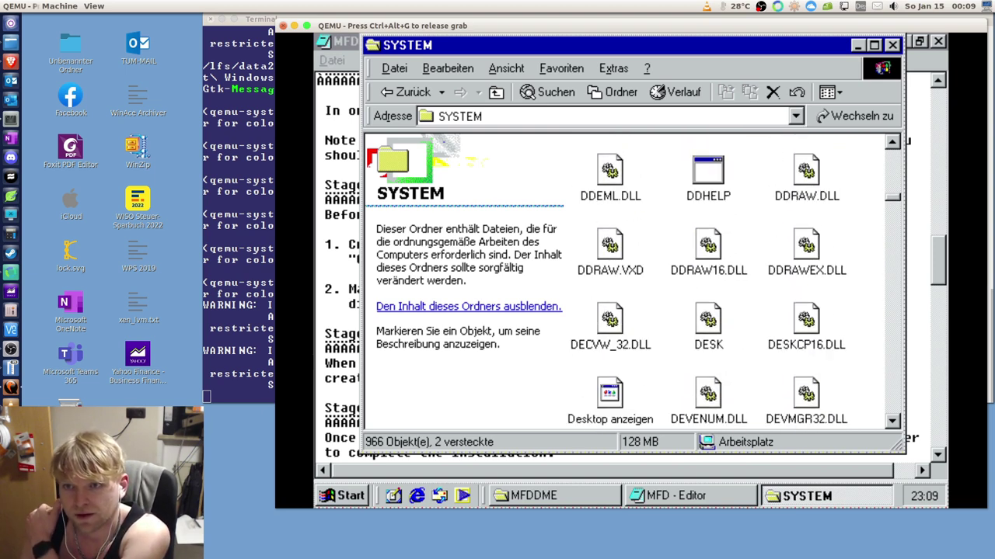
scroll(799, 297, "down", 20)
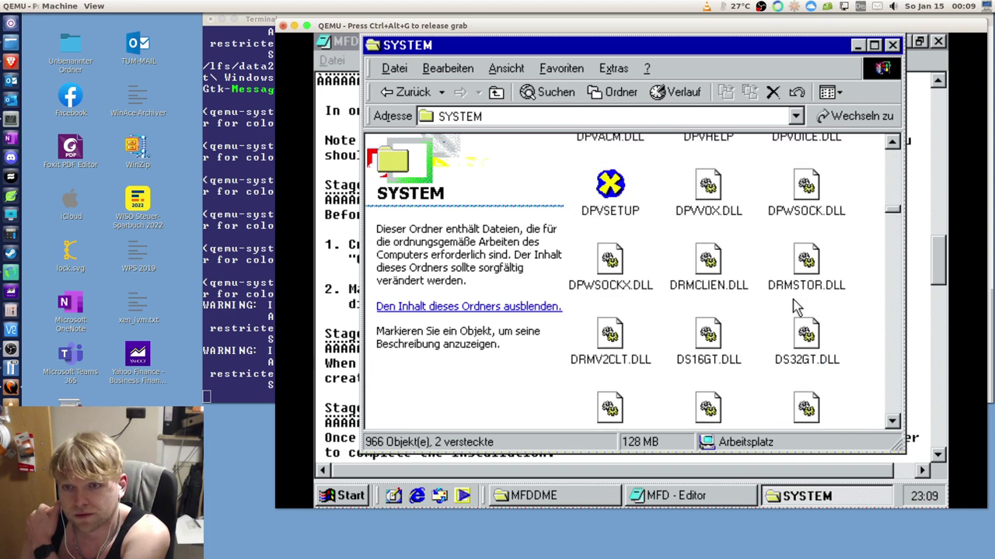
scroll(791, 299, "down", 20)
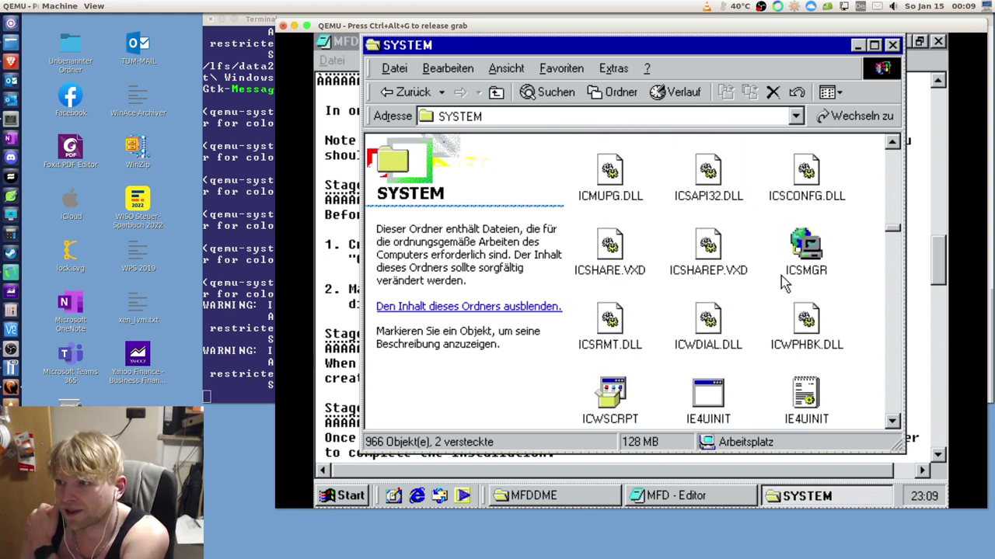
scroll(753, 295, "down", 20)
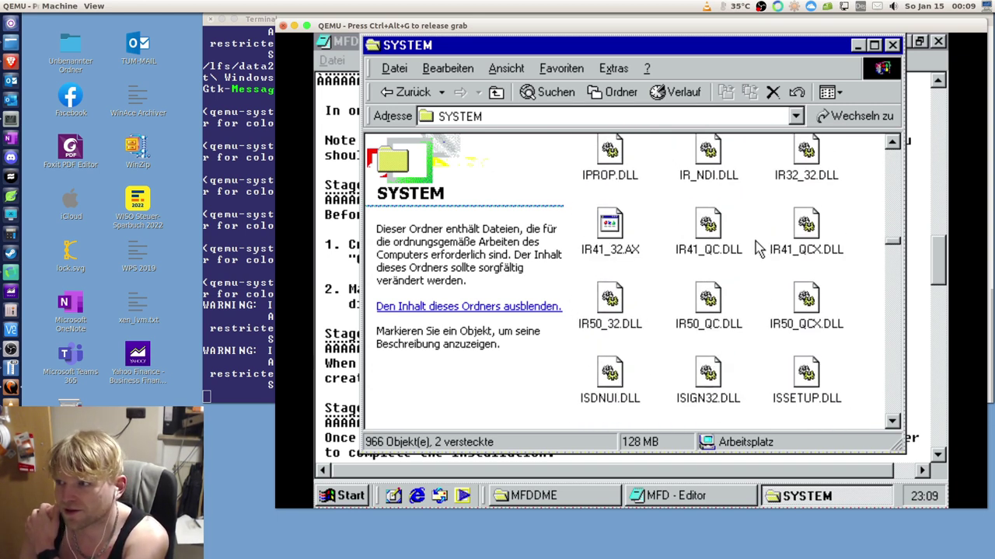
scroll(739, 265, "down", 8)
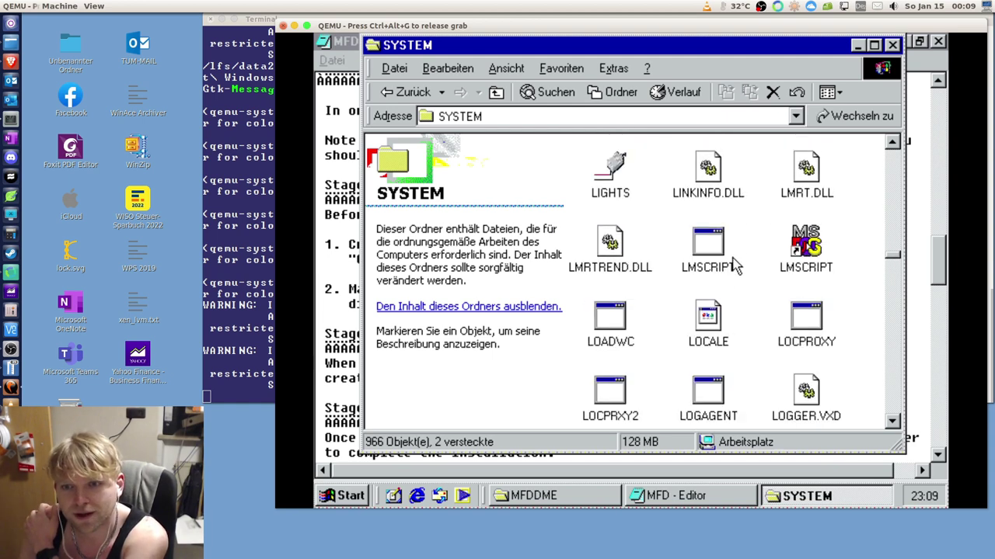
scroll(783, 335, "down", 10)
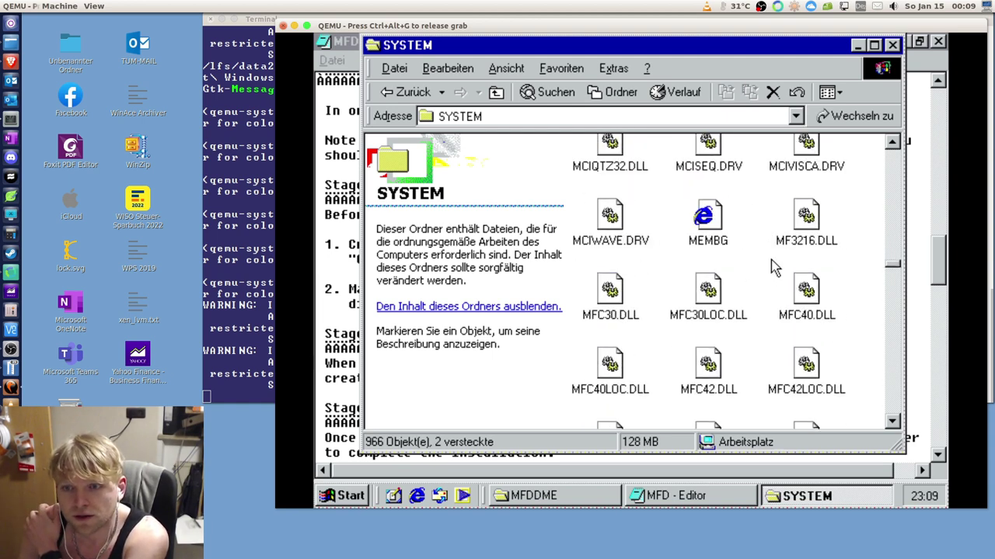
scroll(752, 264, "down", 12)
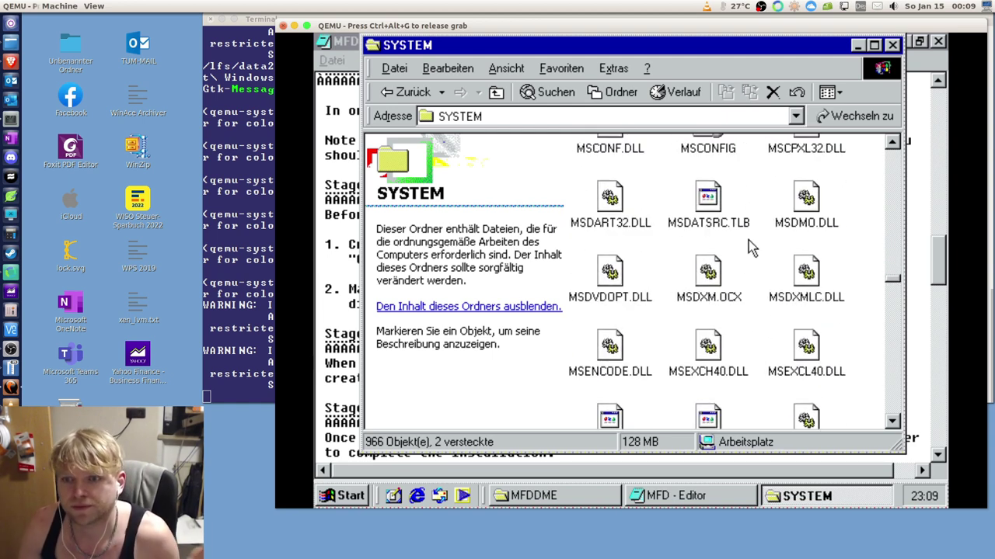
scroll(790, 150, "down", 10)
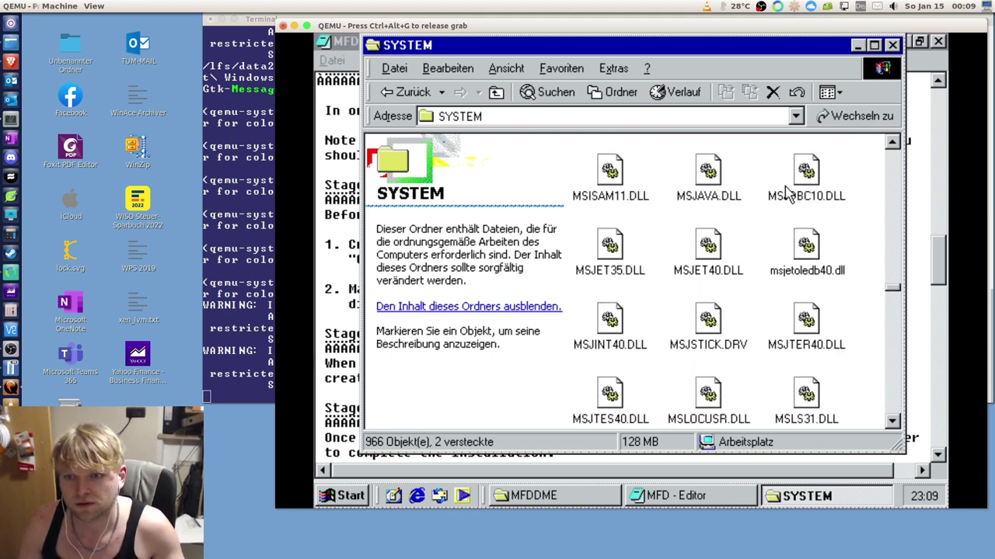
scroll(785, 194, "down", 10)
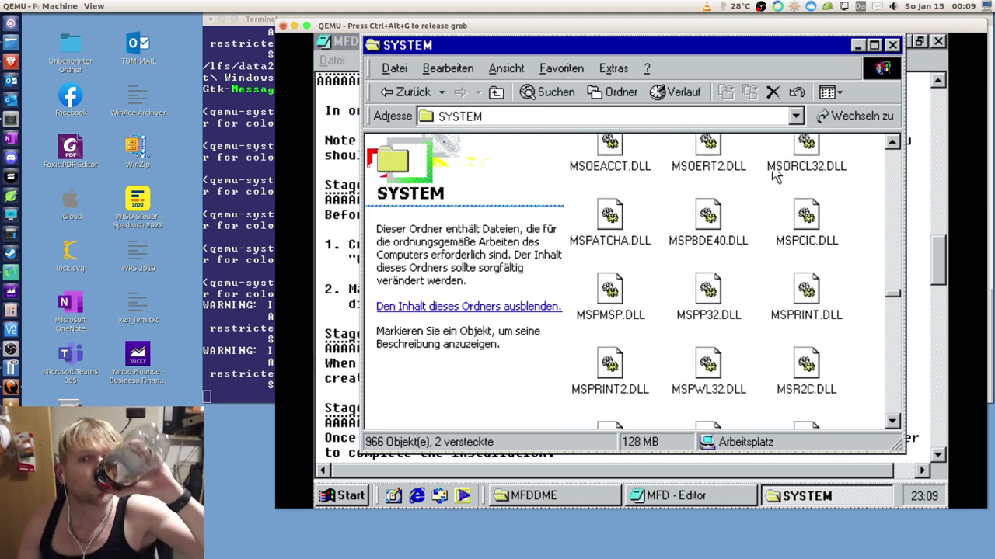
scroll(777, 179, "down", 3)
scroll(764, 250, "down", 8)
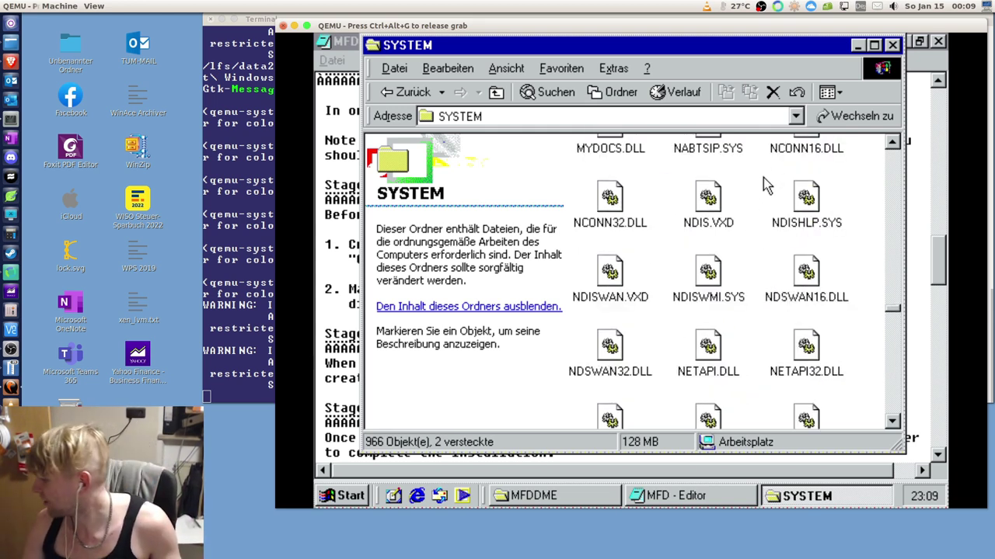
scroll(763, 177, "down", 8)
scroll(762, 180, "down", 8)
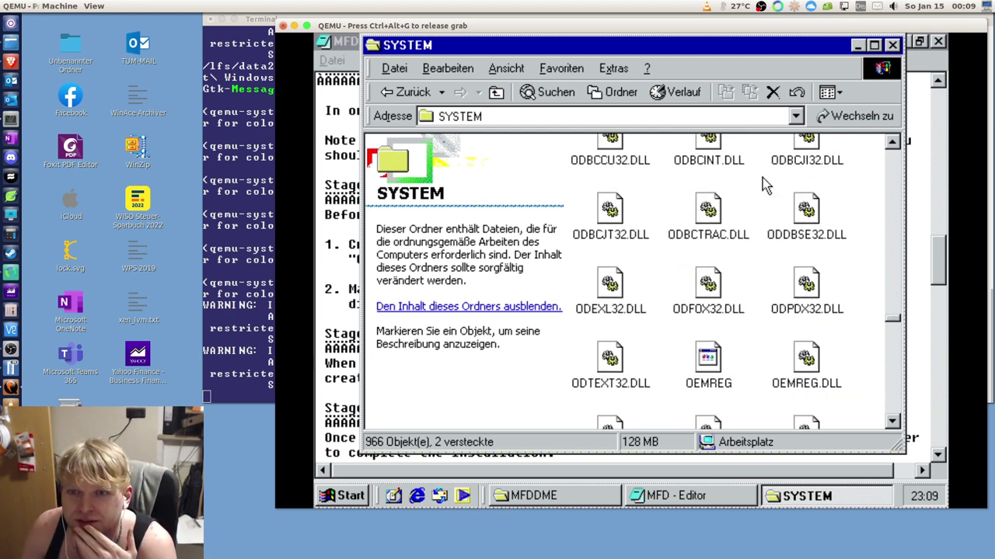
scroll(764, 242, "down", 10)
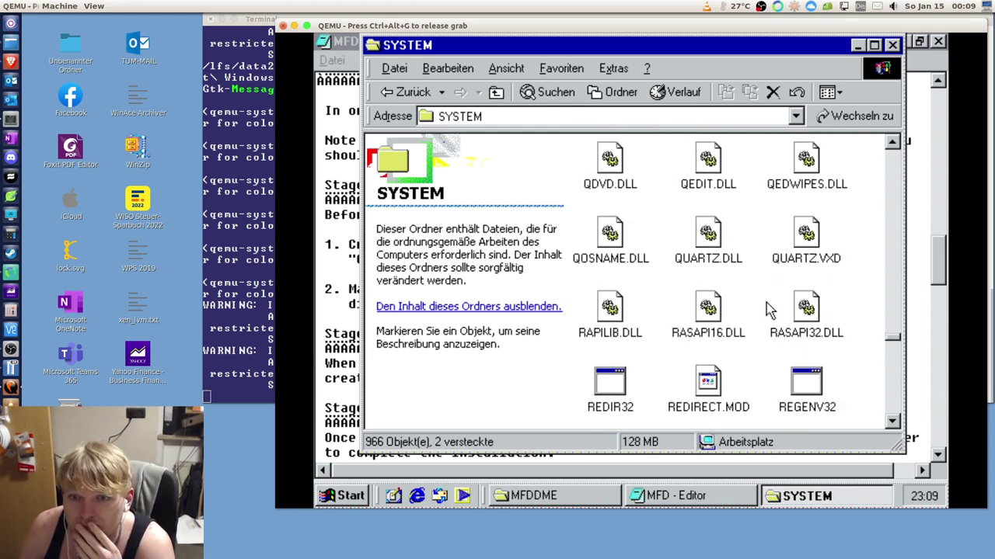
left_click(824, 384)
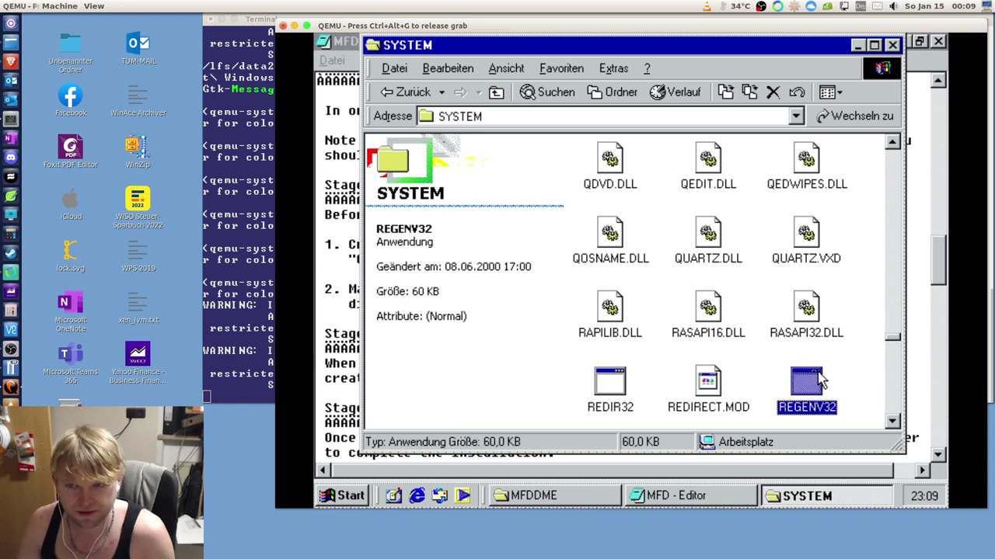
left_click(539, 497)
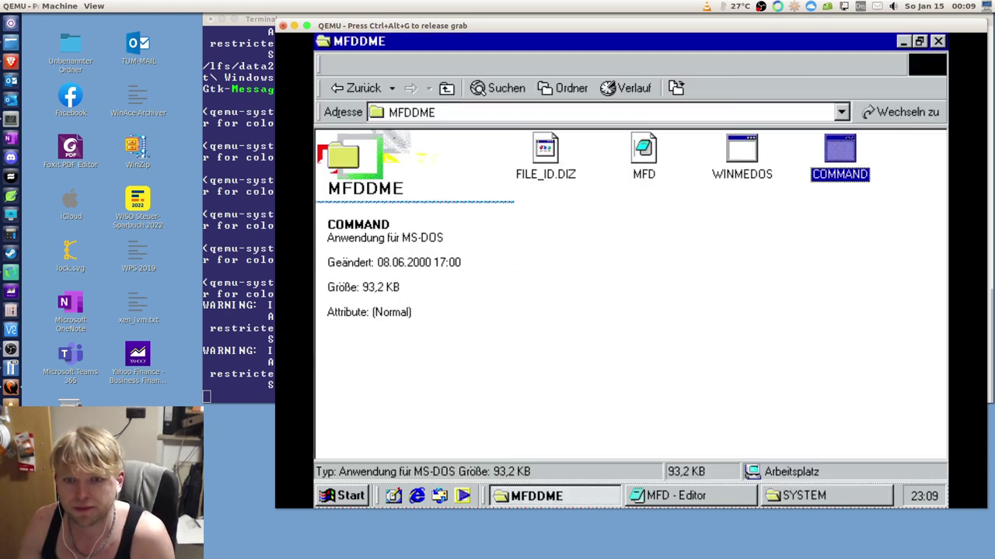
left_click(623, 327)
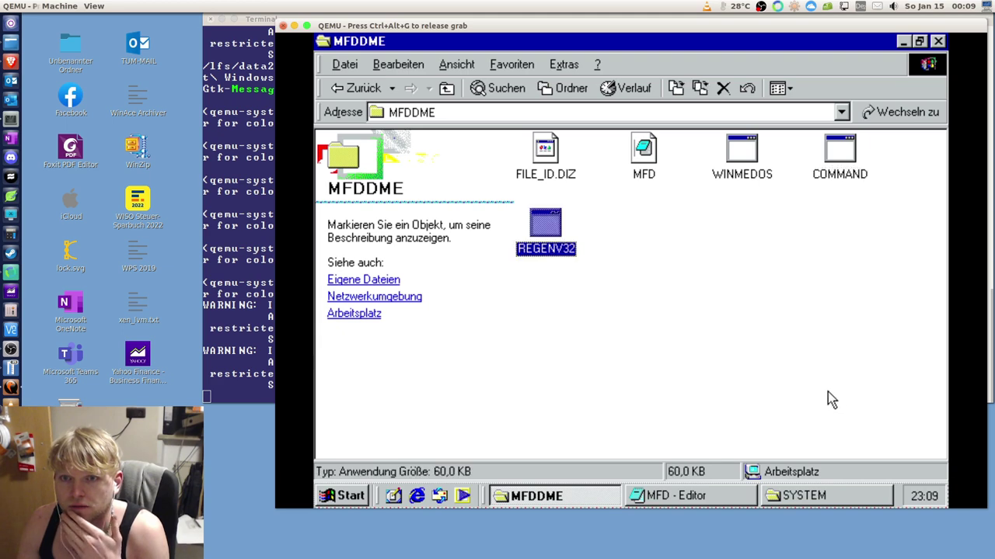
Navigate from SYSTEM back up to WINDOWS and into the COMMAND\EBD folder
left_click(812, 495)
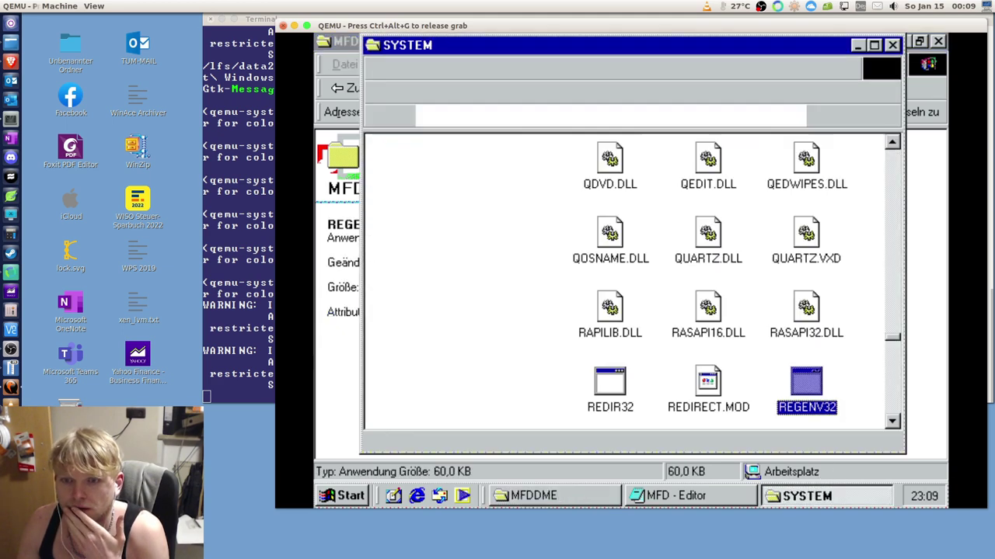
left_click(513, 498)
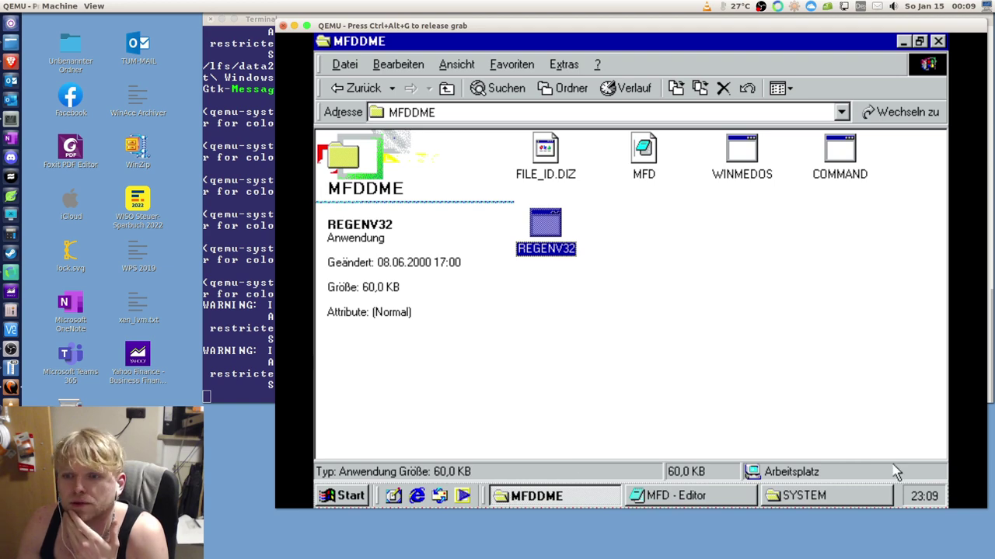
left_click(863, 495)
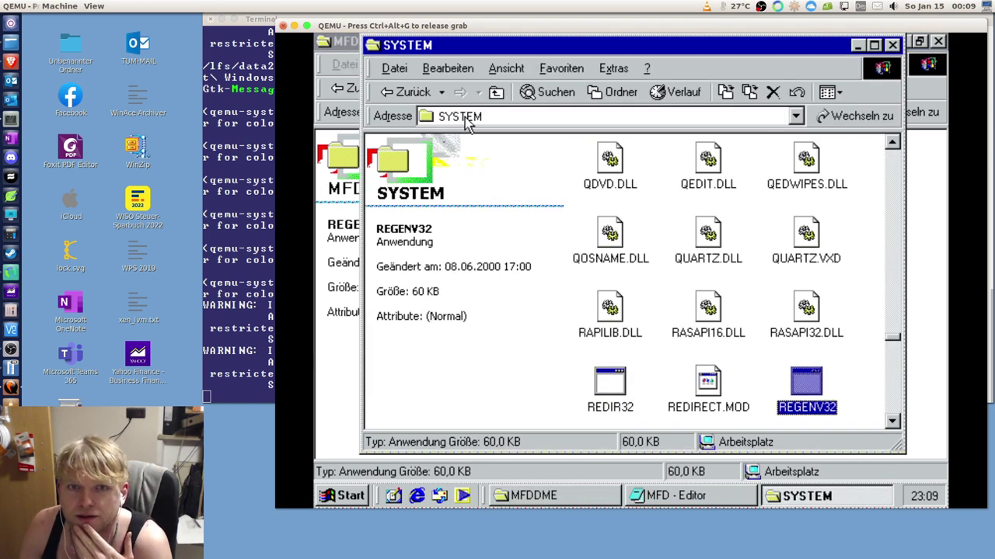
left_click(411, 93)
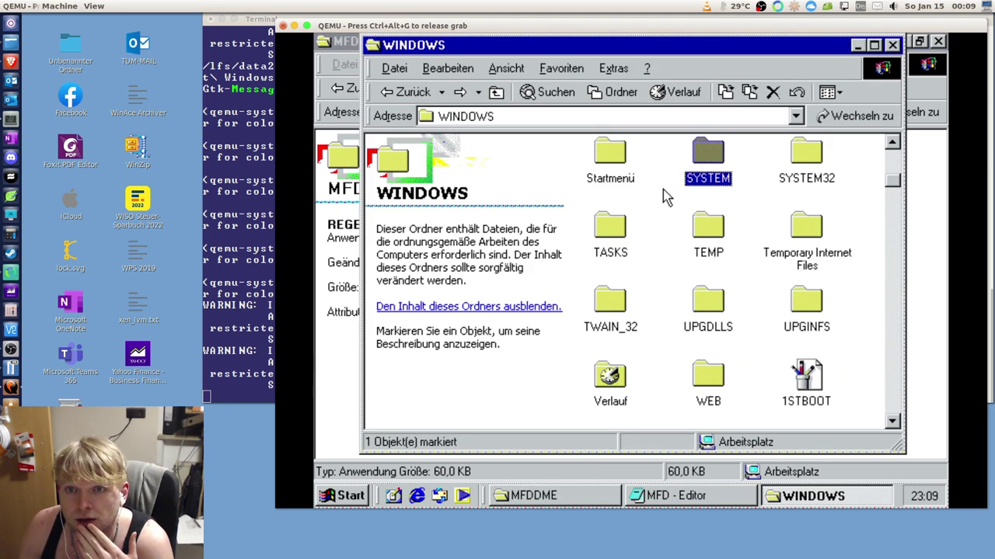
scroll(701, 248, "up", 10)
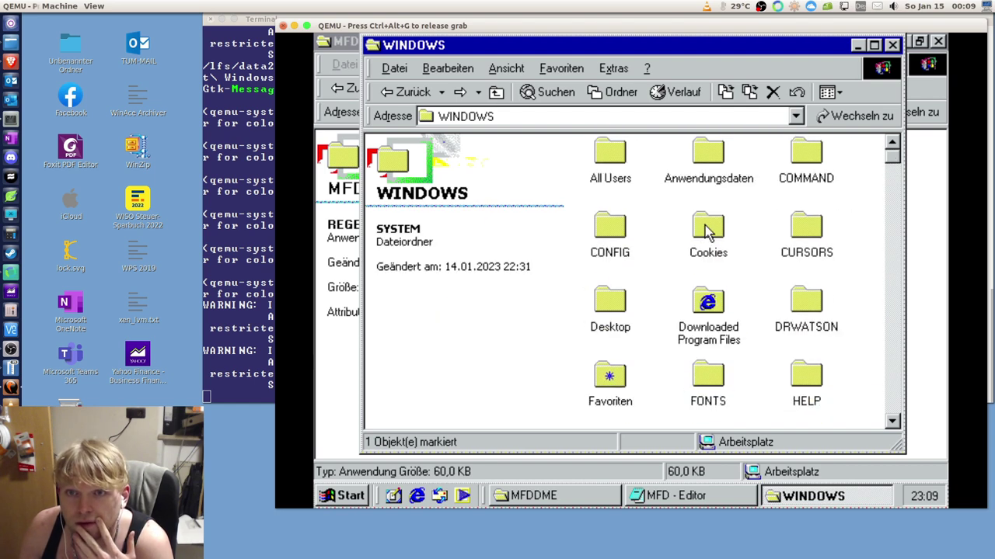
double_click(823, 152)
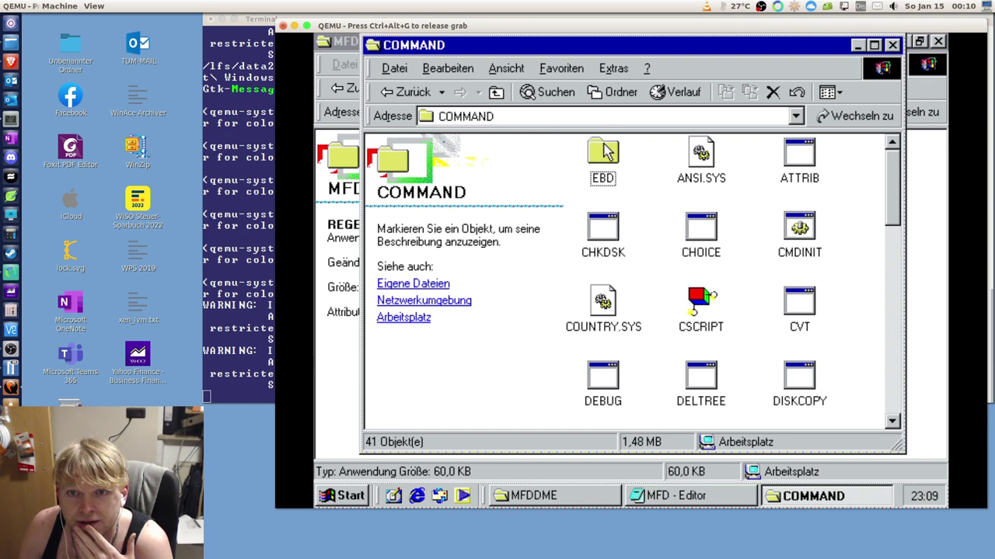
double_click(603, 147)
scroll(684, 260, "down", 5)
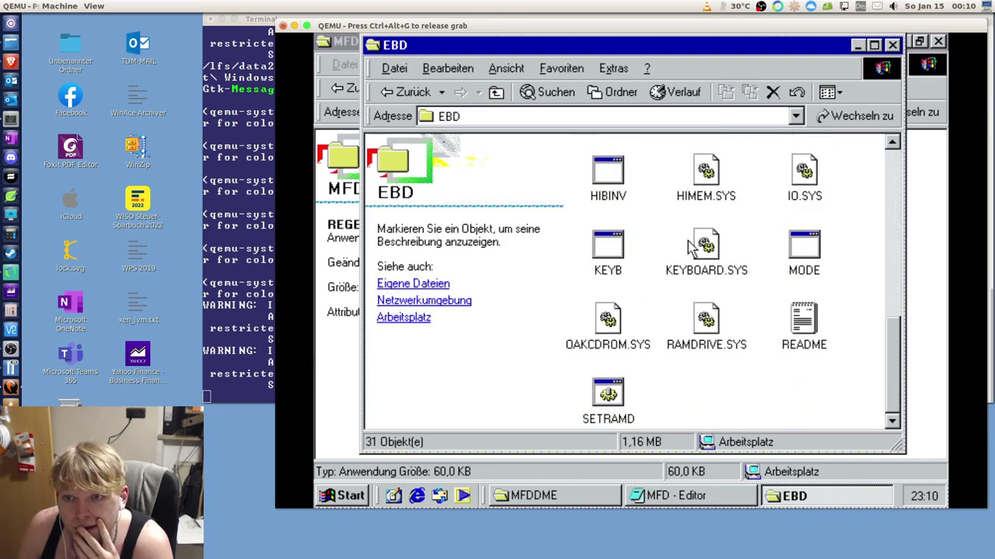
scroll(683, 255, "up", 2)
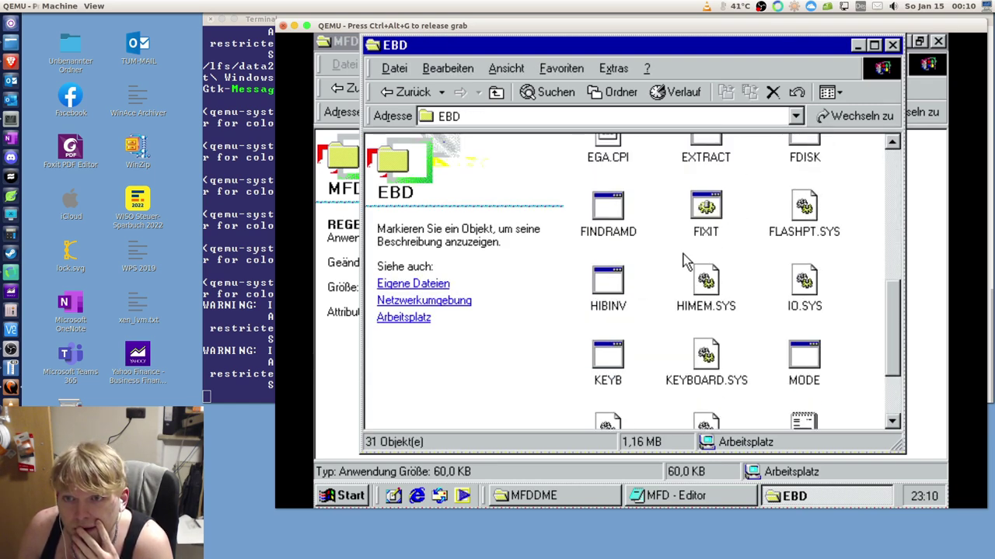
Select IO.SYS in EBD and paste it into the MFDDME folder
left_click(808, 281)
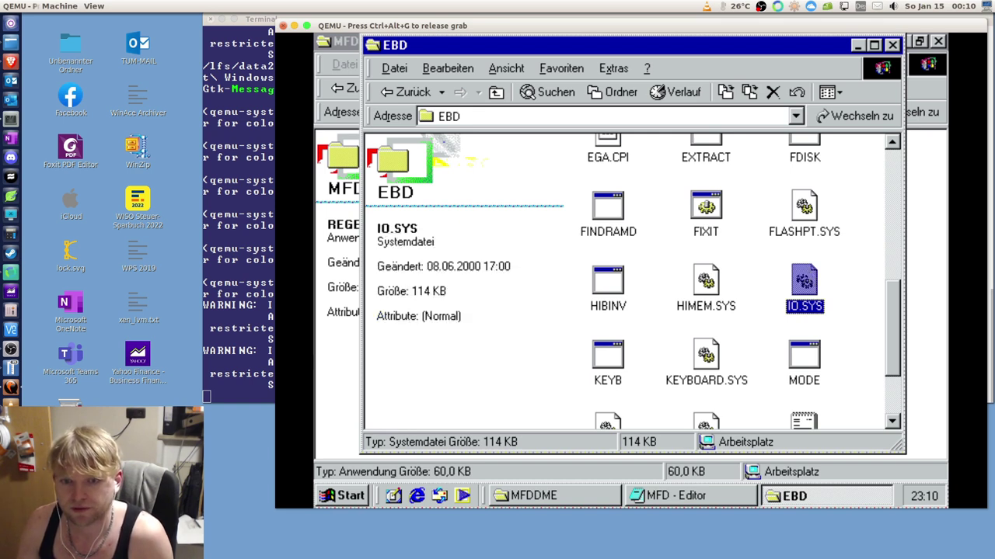
left_click(568, 502)
left_click(652, 323)
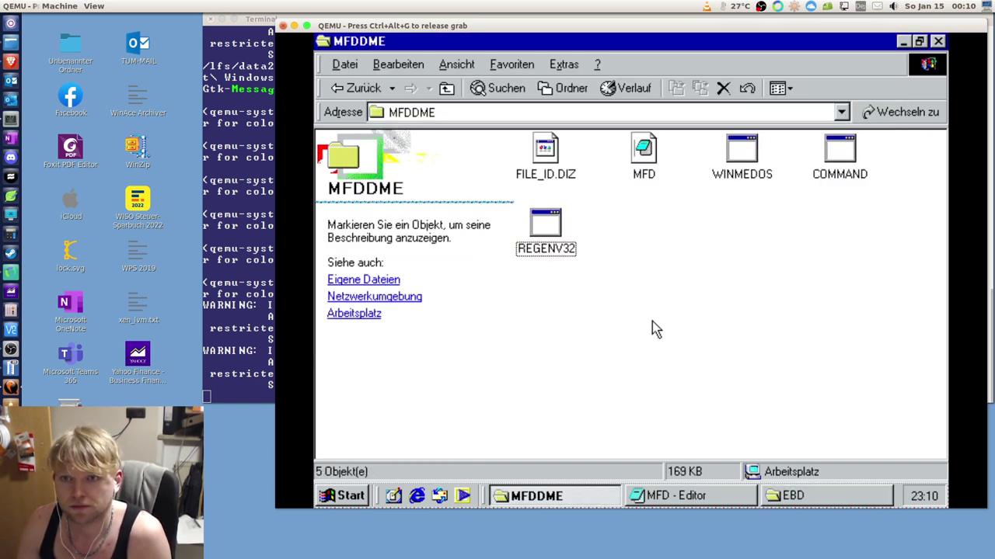
key("ctrl+v")
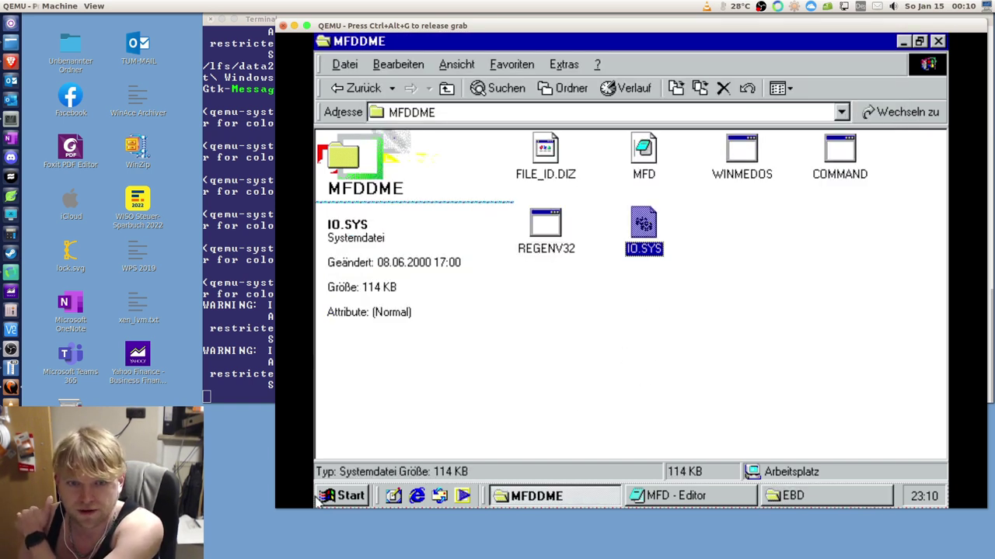
left_click(330, 498)
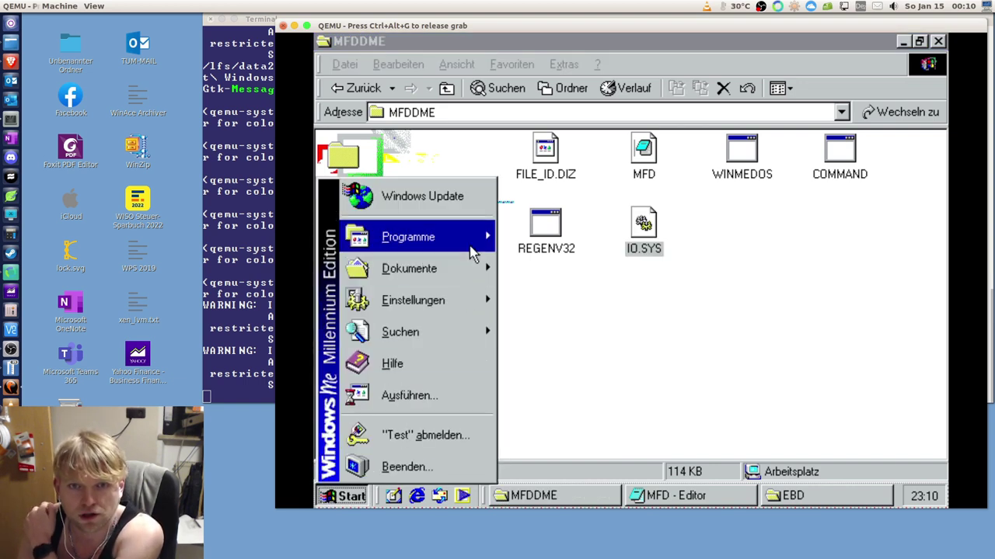
Launch MS-DOS-Eingabeaufforderung from Programme > Zubehör and maximize its window
mouse_move(473, 255)
mouse_move(633, 290)
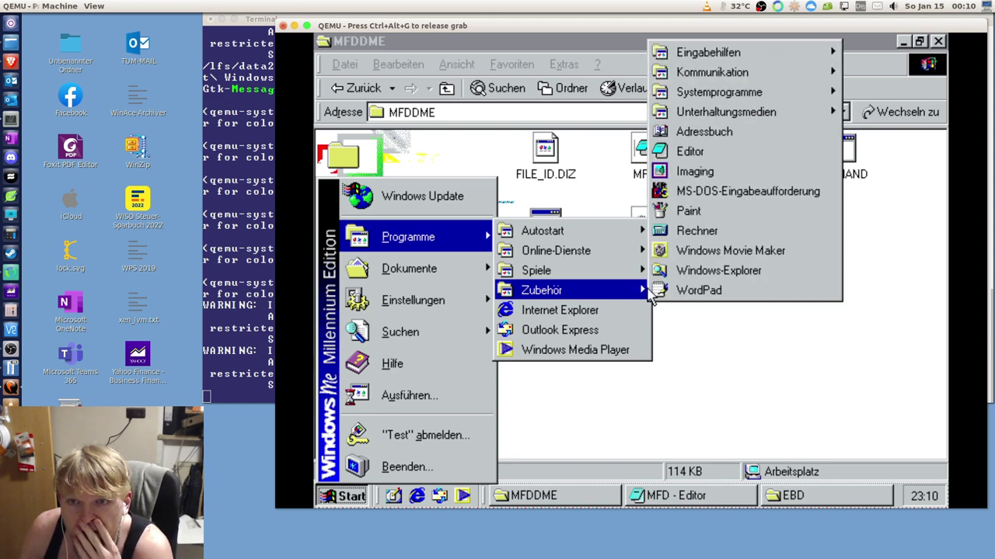
left_click(684, 187)
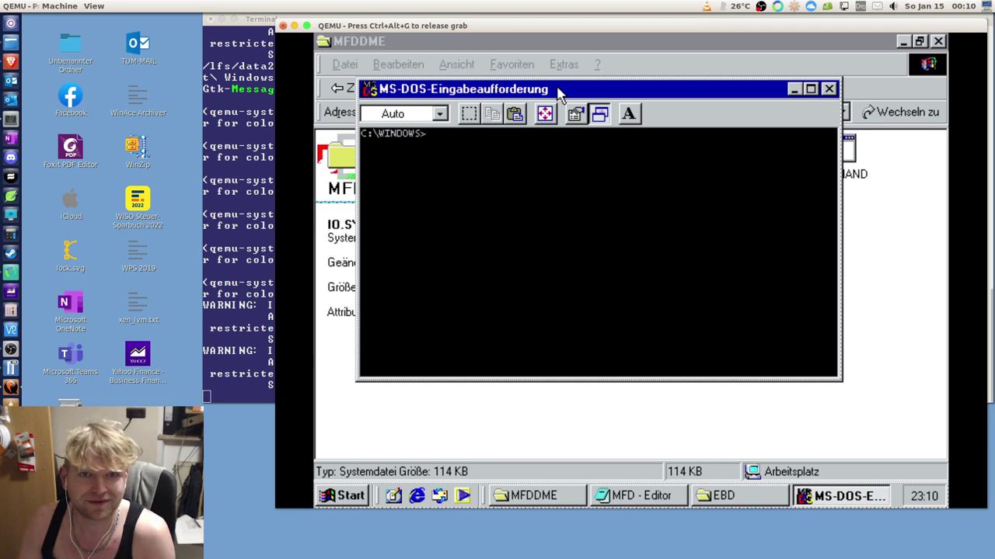
double_click(557, 90)
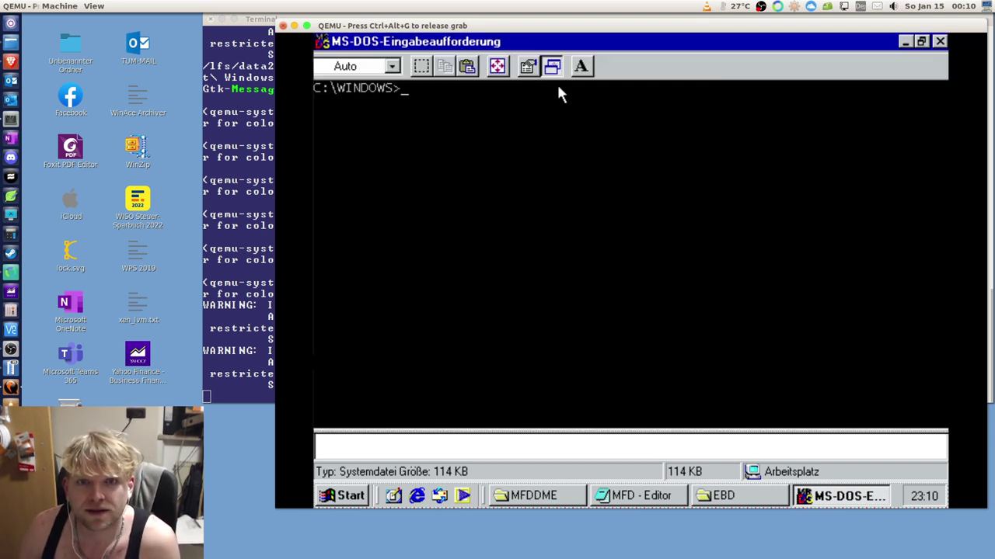
Go to the root of C:, then into the MFDDME directory, listing each with dir
type("cd ..")
key("Return")
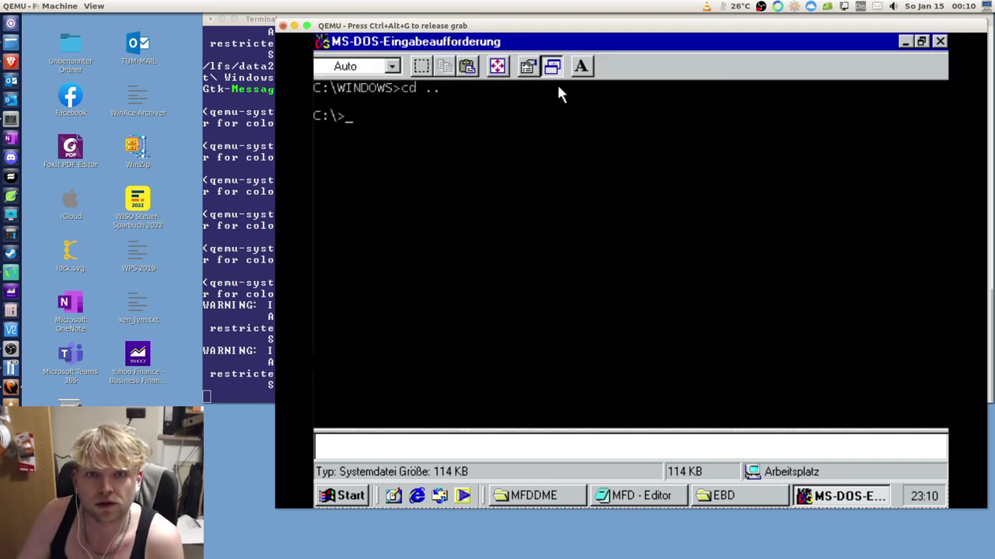
type("dir")
key("Return")
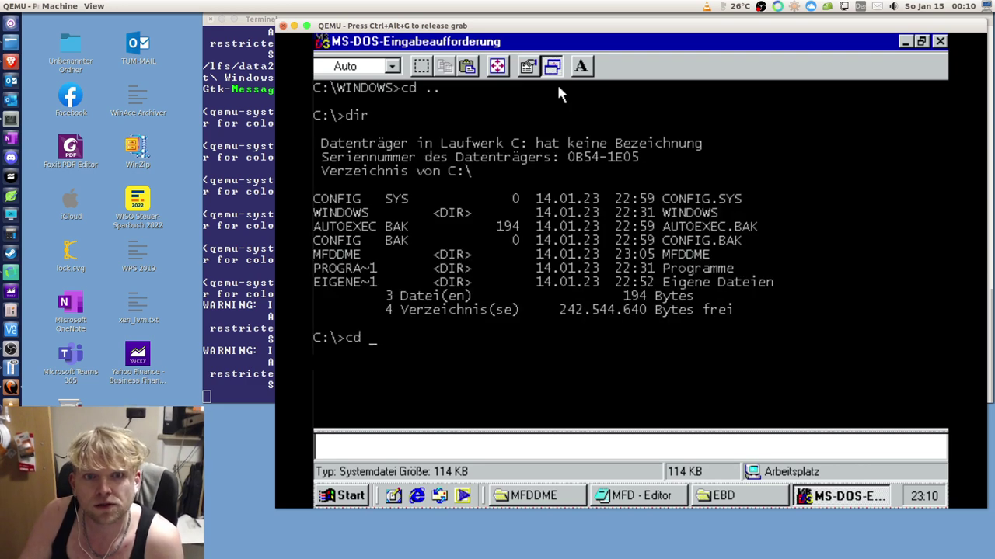
type("cd mfddme")
key("Return")
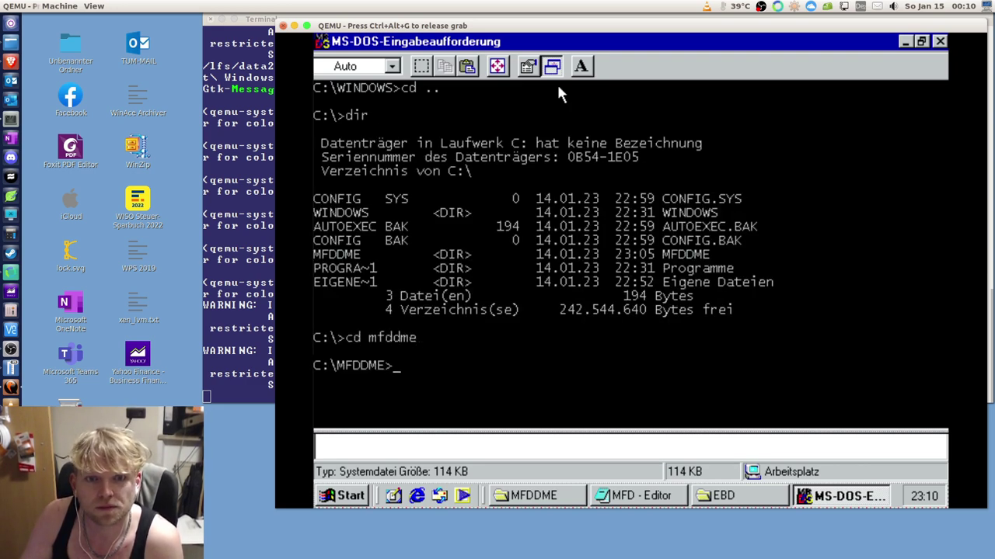
type("dir")
key("Return")
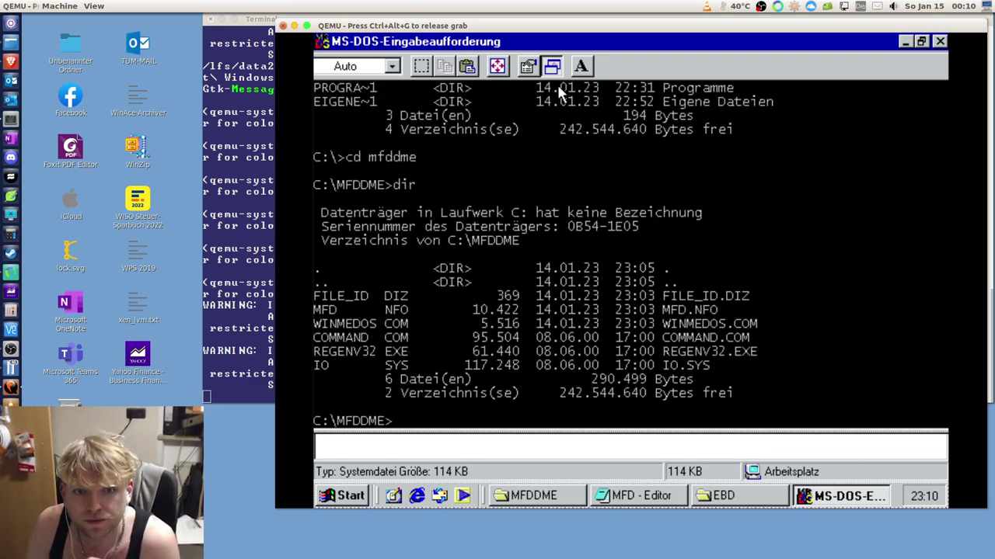
Run winmedos and confirm to patch IO.SYS, COMMAND.COM and REGENV32.EXE
type("win")
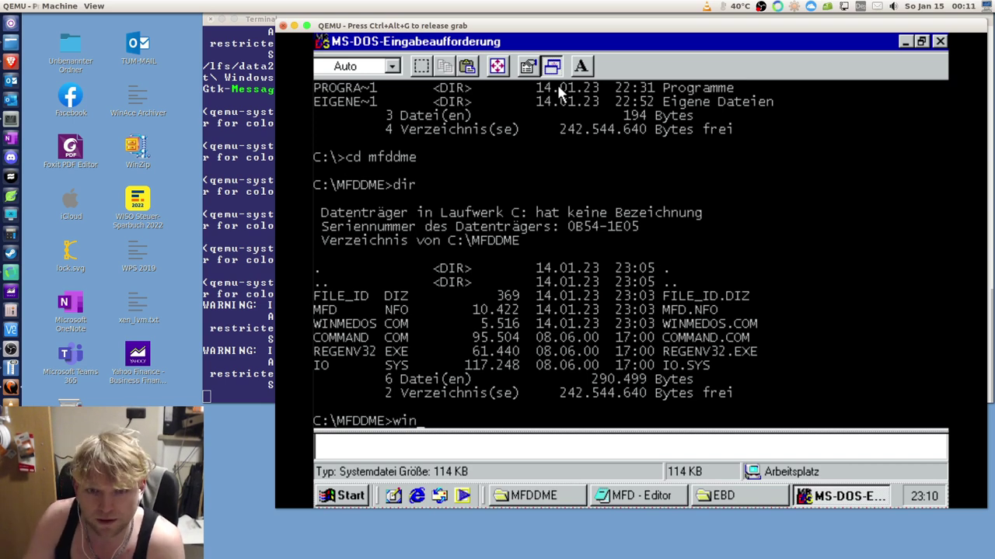
type("medos")
key("Return")
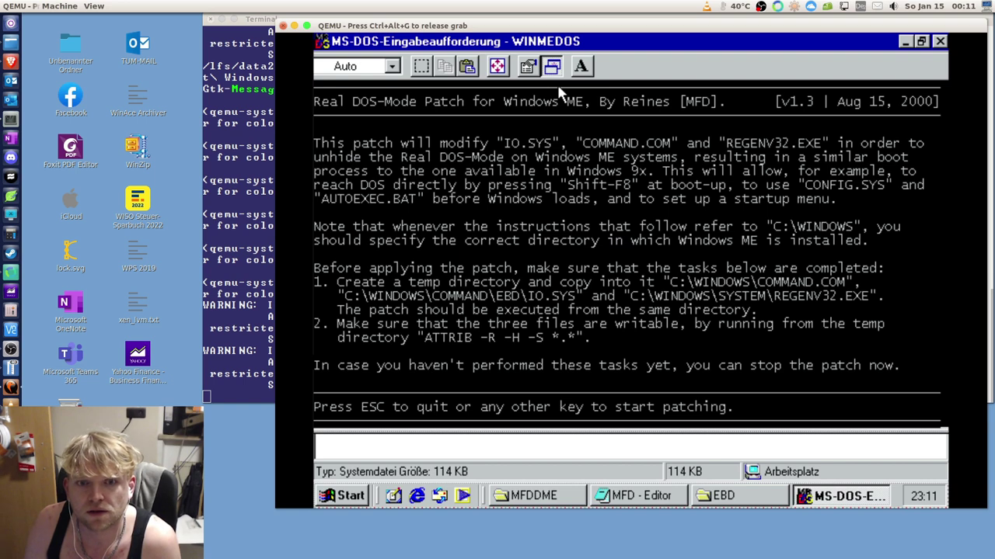
key("Return")
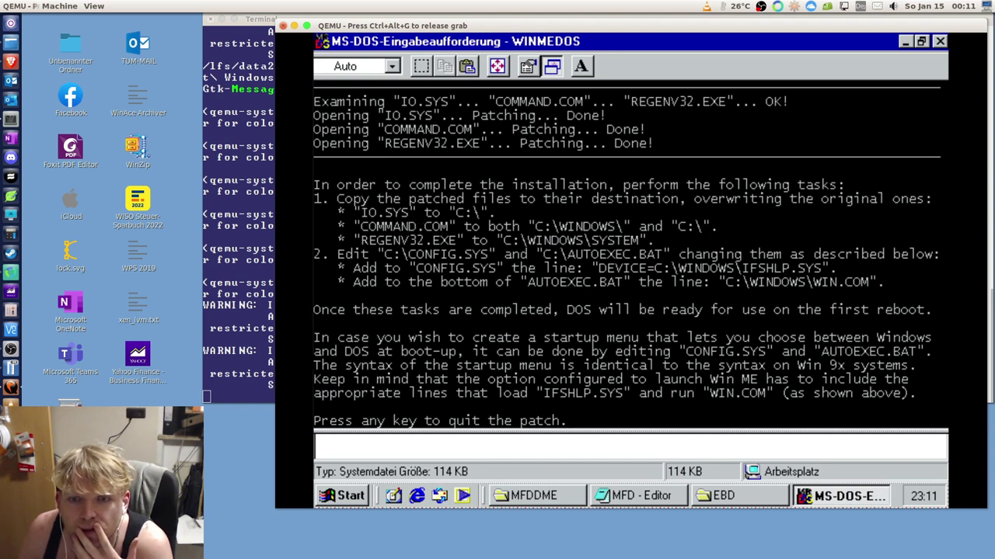
left_click(560, 502)
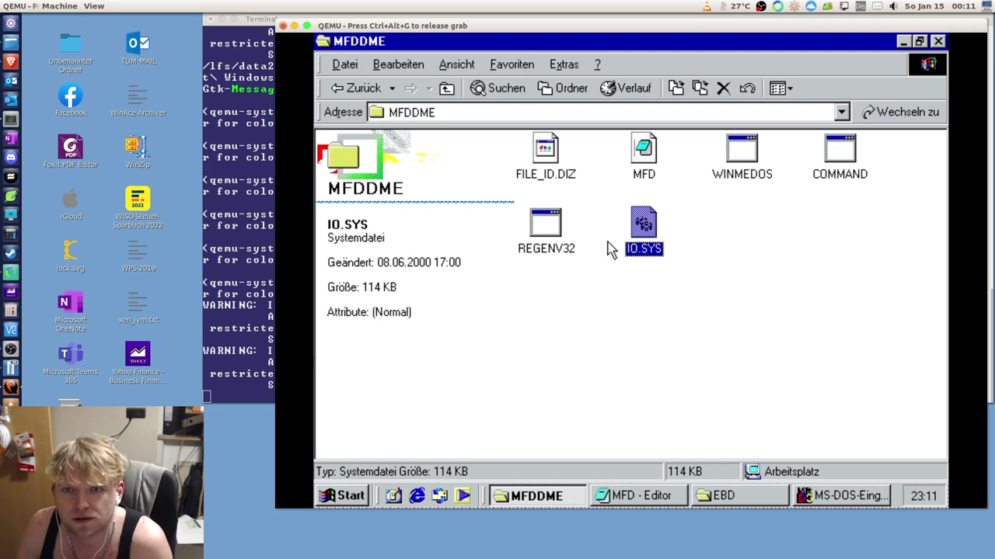
Copy the patched COMMAND and IO.SYS into the root of C:, replacing the existing files
left_click(846, 155, "ctrl")
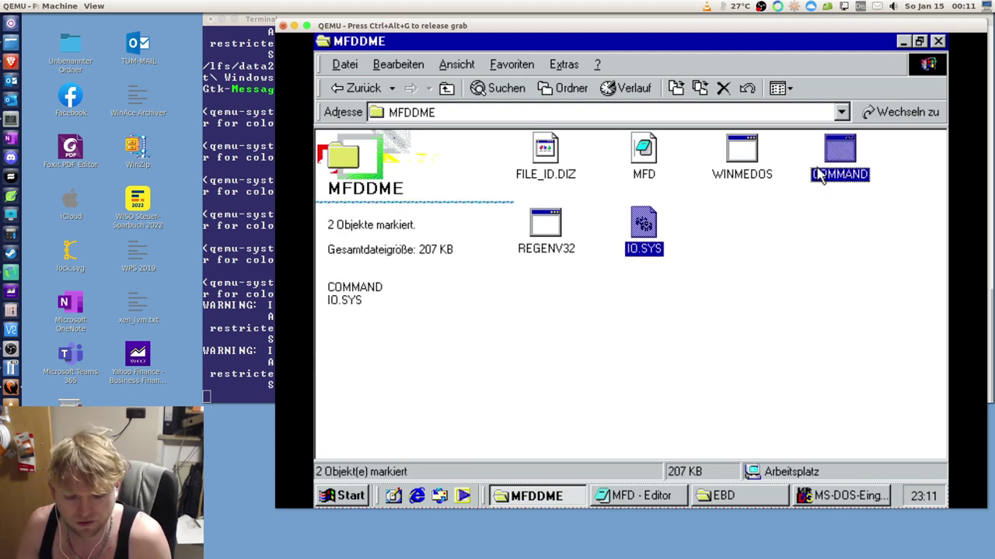
left_click(721, 497)
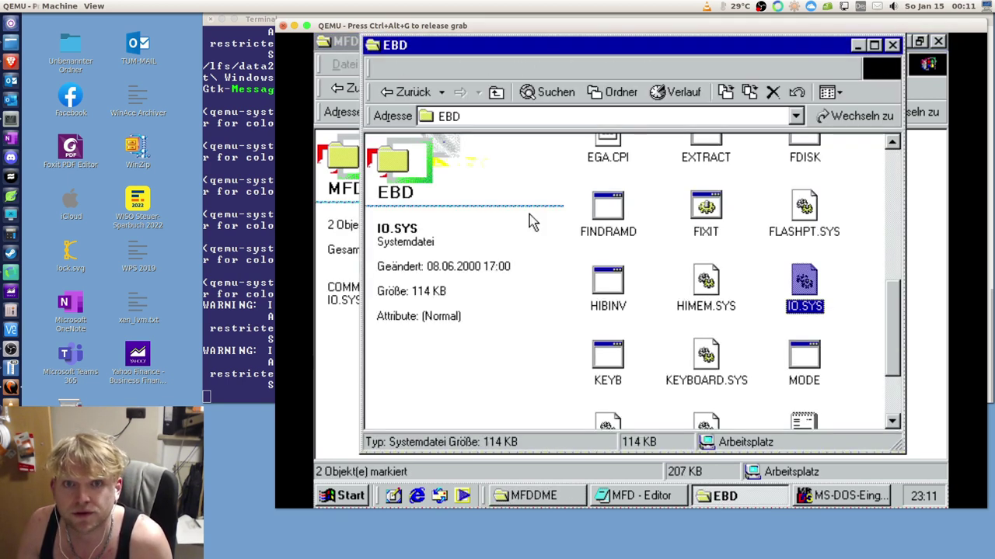
left_click(408, 93)
left_click(414, 95)
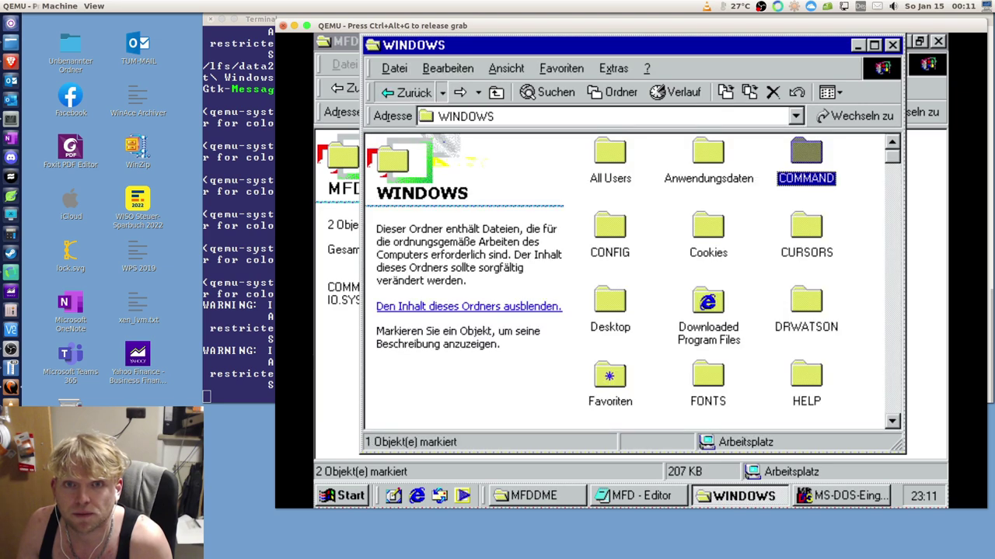
left_click(414, 95)
left_click(695, 308)
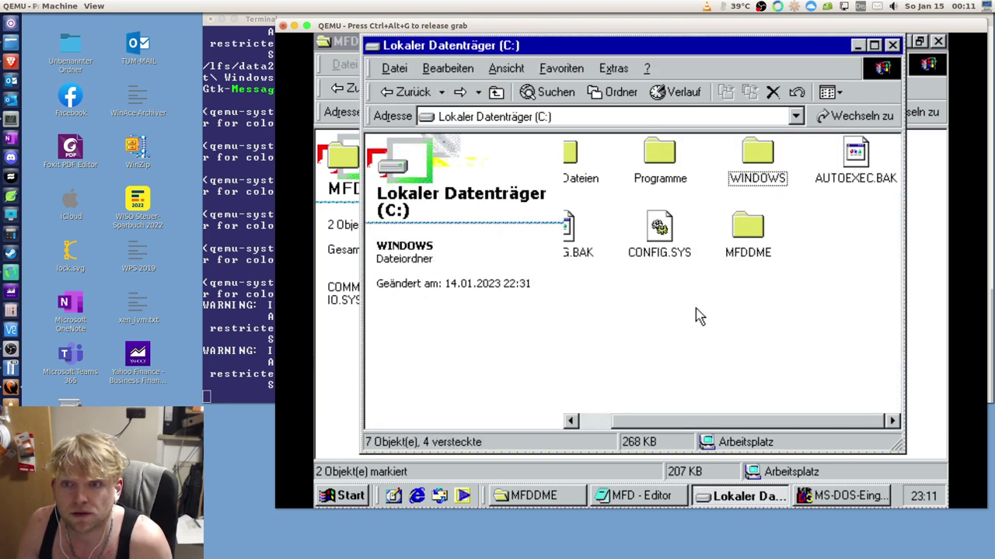
key("ctrl+v")
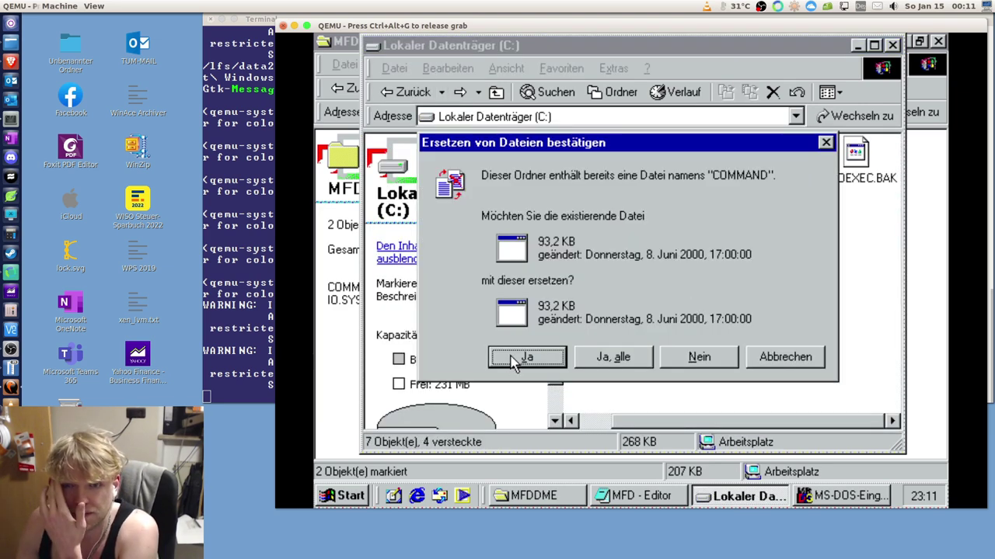
left_click(513, 361)
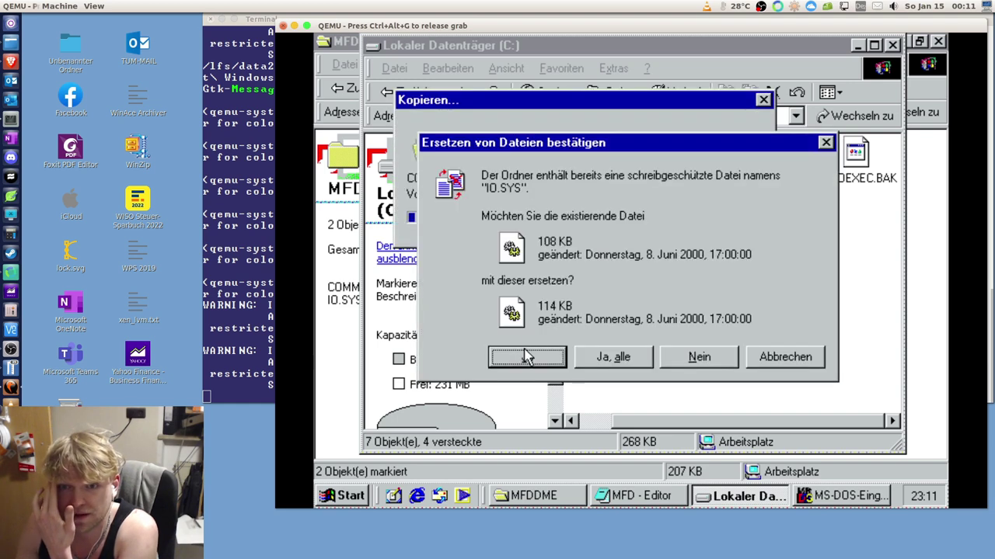
left_click(526, 356)
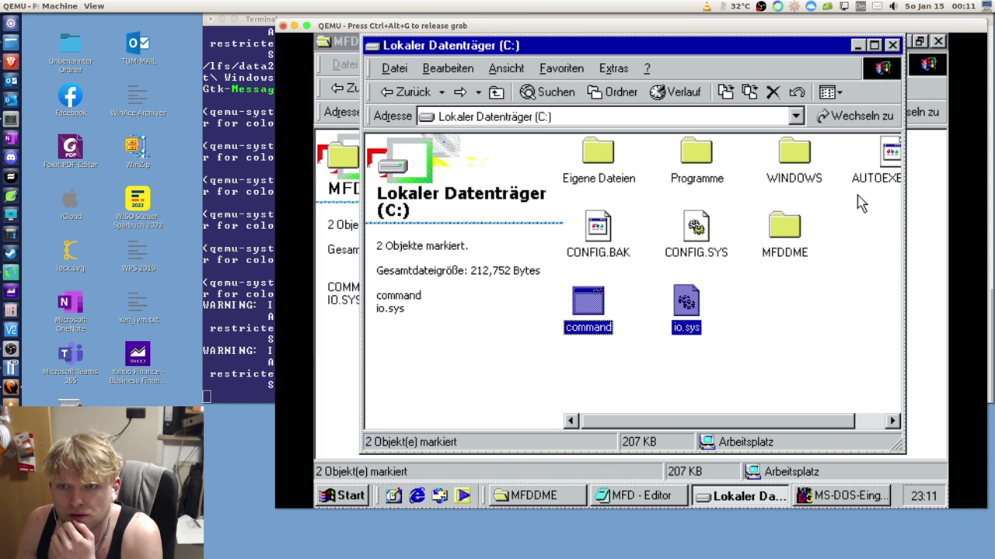
Paste the patched COMMAND into the WINDOWS folder, replacing the existing file
left_click(606, 378)
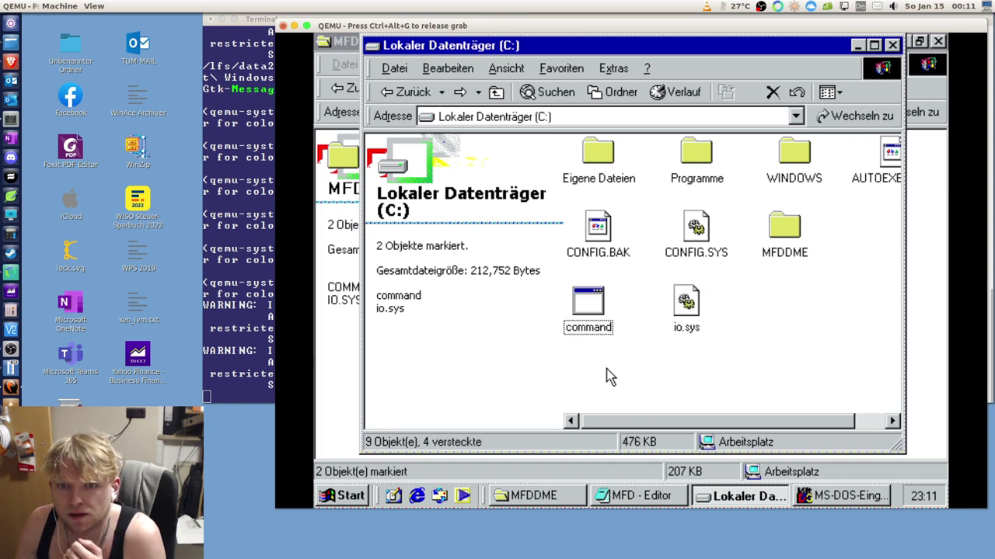
left_click(597, 312)
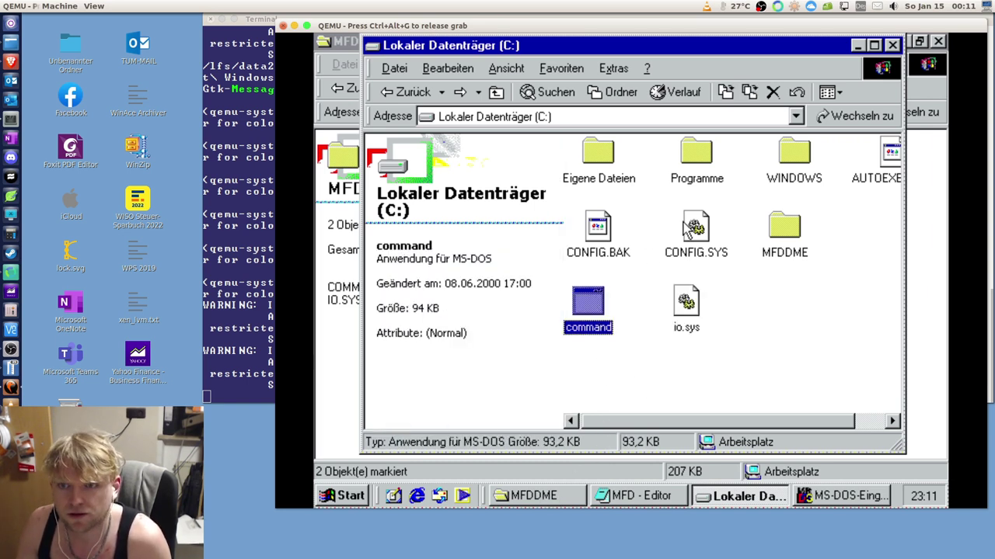
double_click(794, 163)
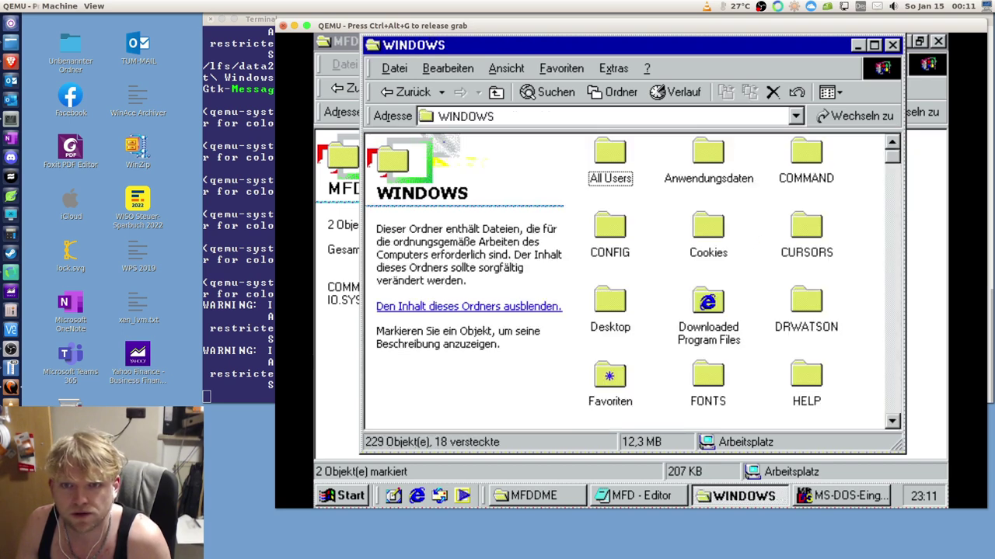
key("ctrl+v")
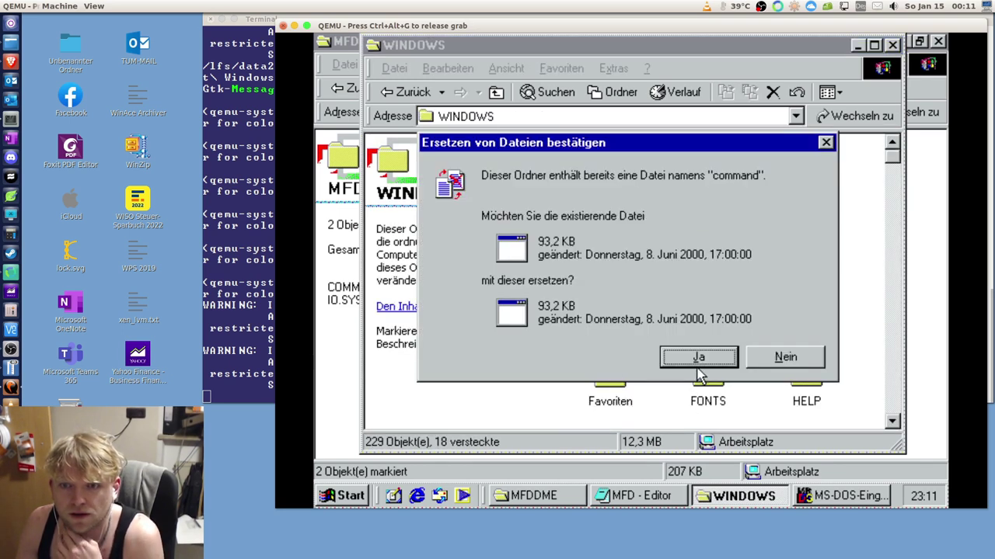
left_click(698, 359)
Open the SYSTEM folder inside WINDOWS
scroll(658, 335, "up", 10)
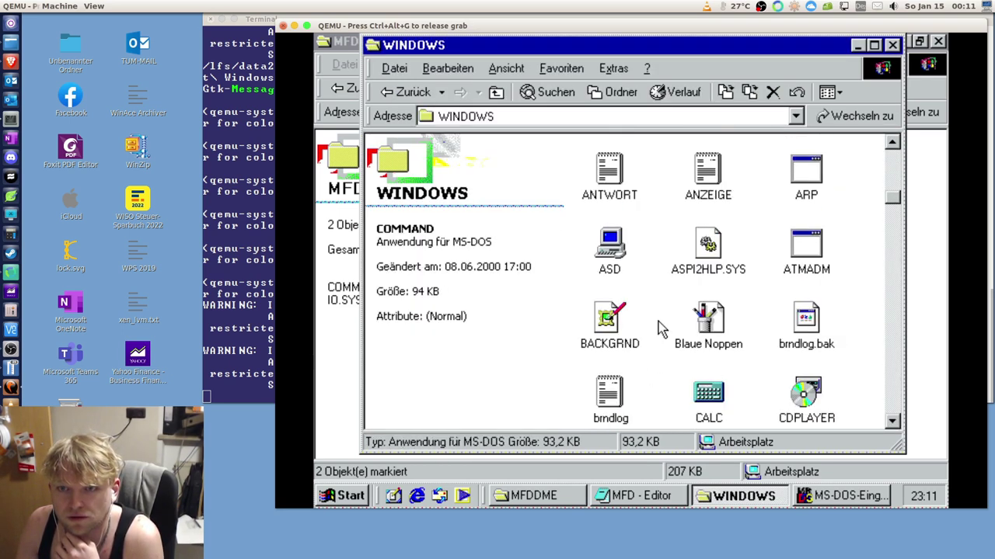
scroll(710, 280, "up", 5)
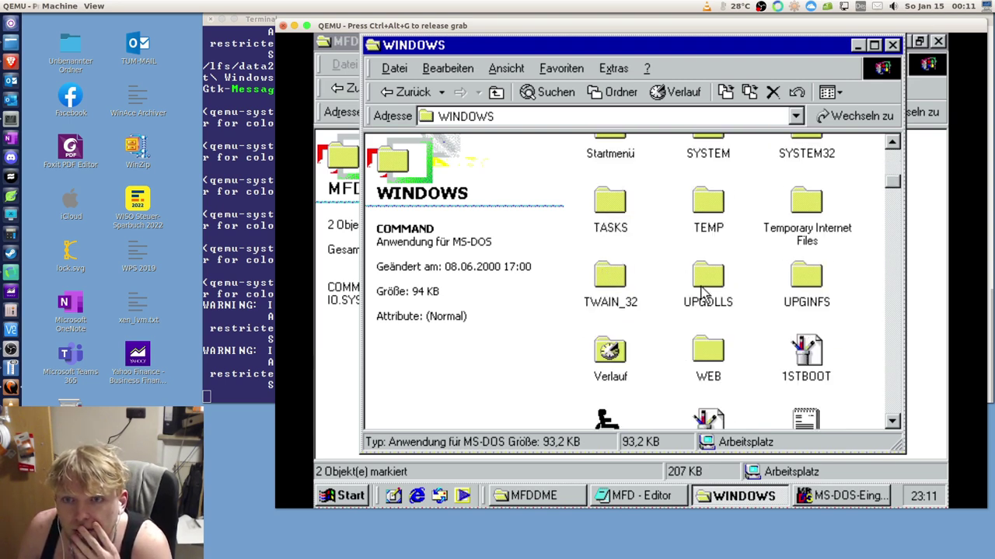
left_click(703, 247)
double_click(703, 247)
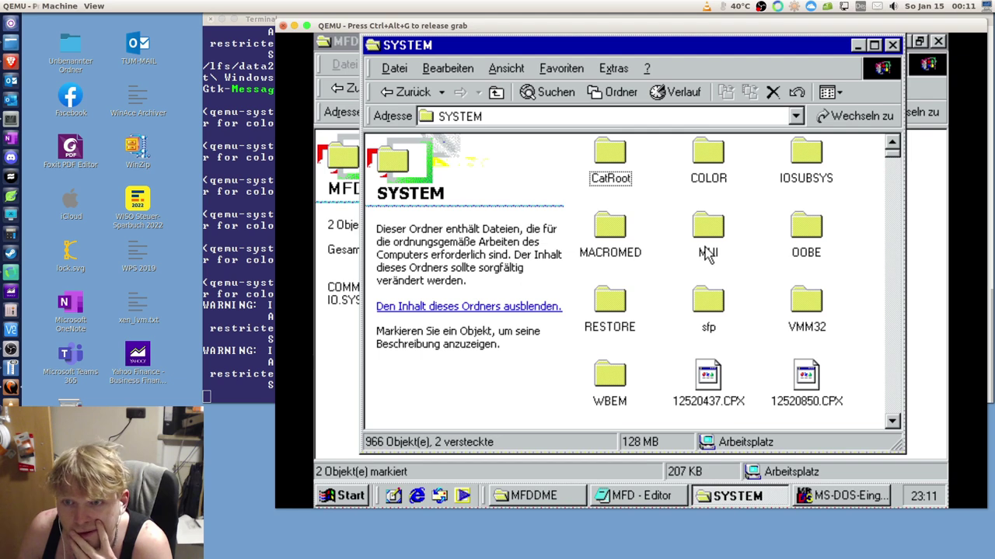
scroll(781, 268, "down", 3)
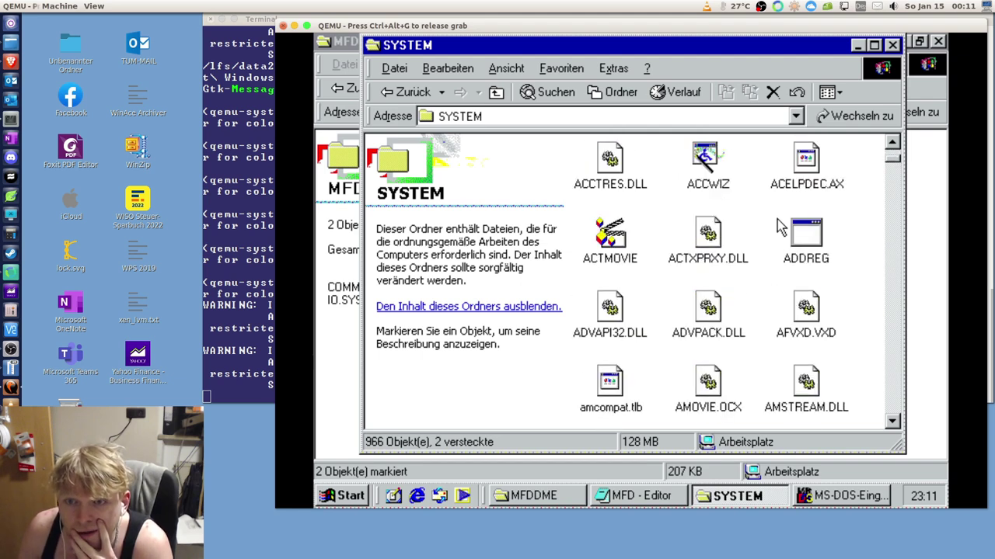
scroll(777, 229, "up", 3)
scroll(774, 239, "down", 3)
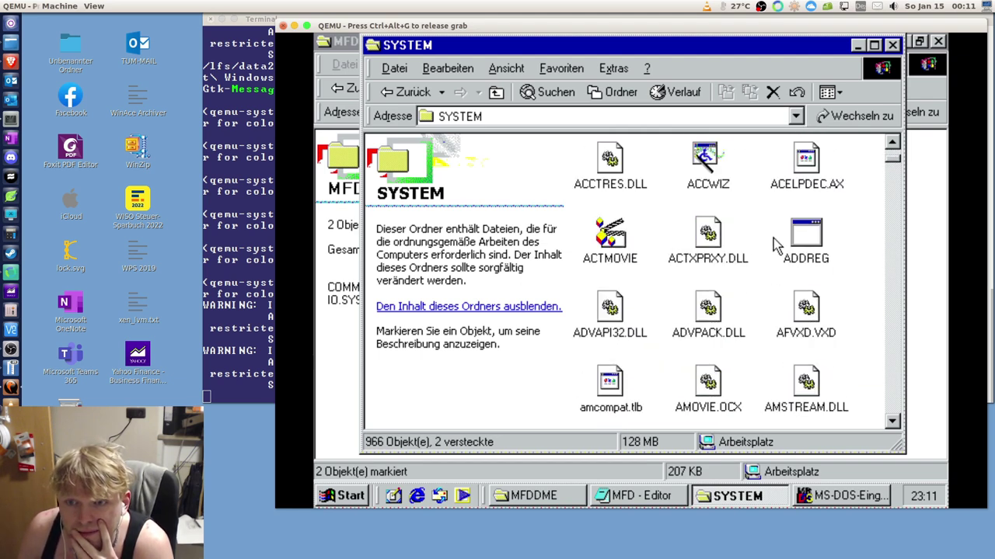
scroll(773, 241, "down", 1)
Paste the patched REGENV32 from MFDDME into SYSTEM, replacing the old file
left_click(531, 497)
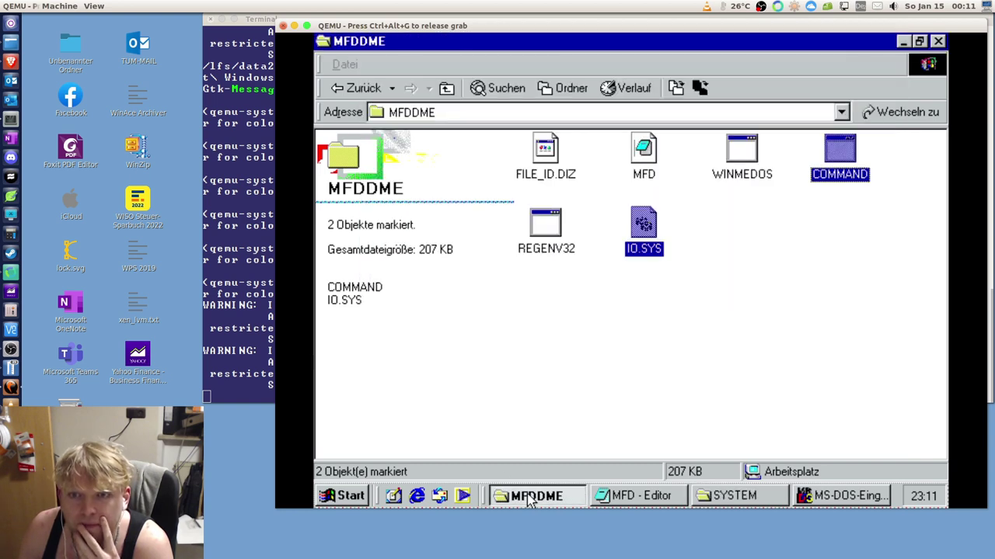
left_click(837, 280)
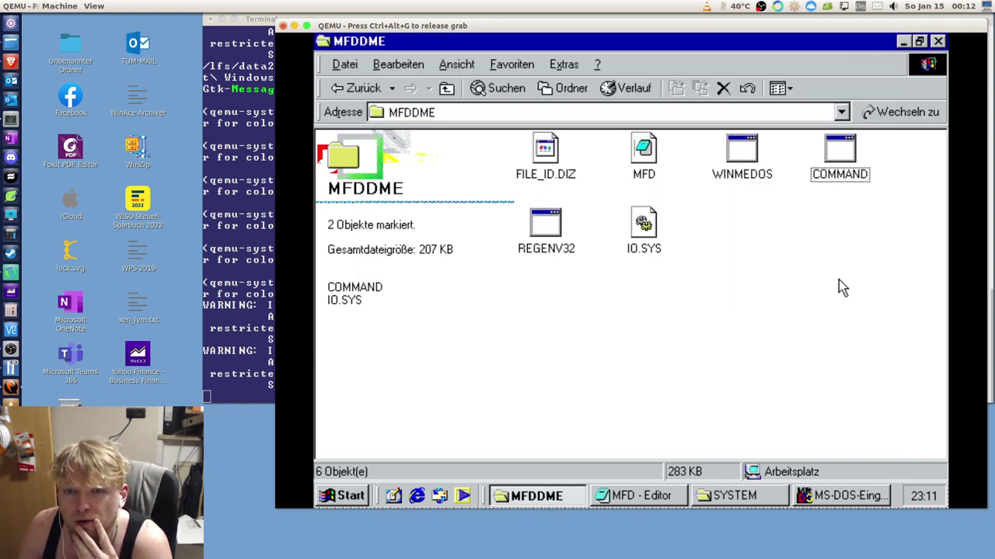
left_click(528, 250)
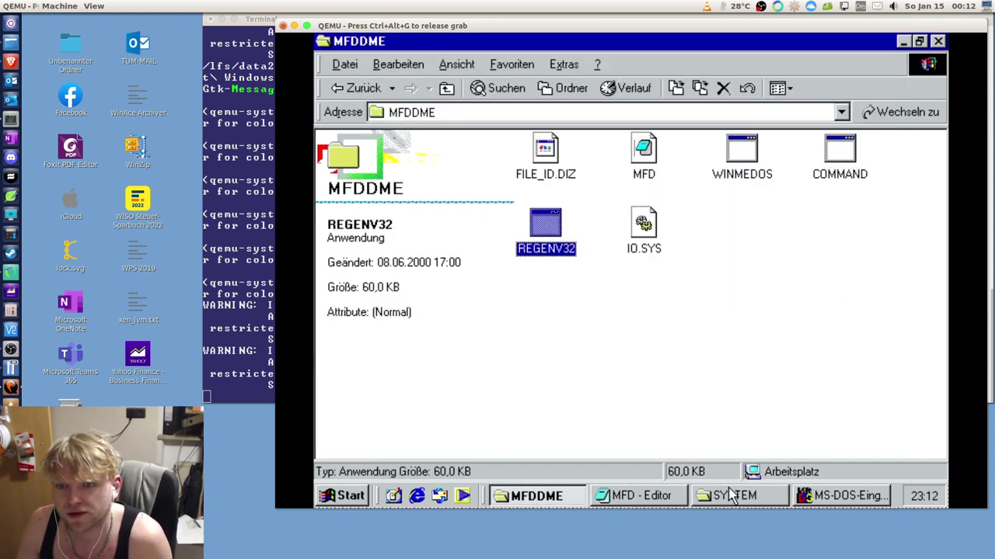
left_click(730, 495)
key("ctrl+v")
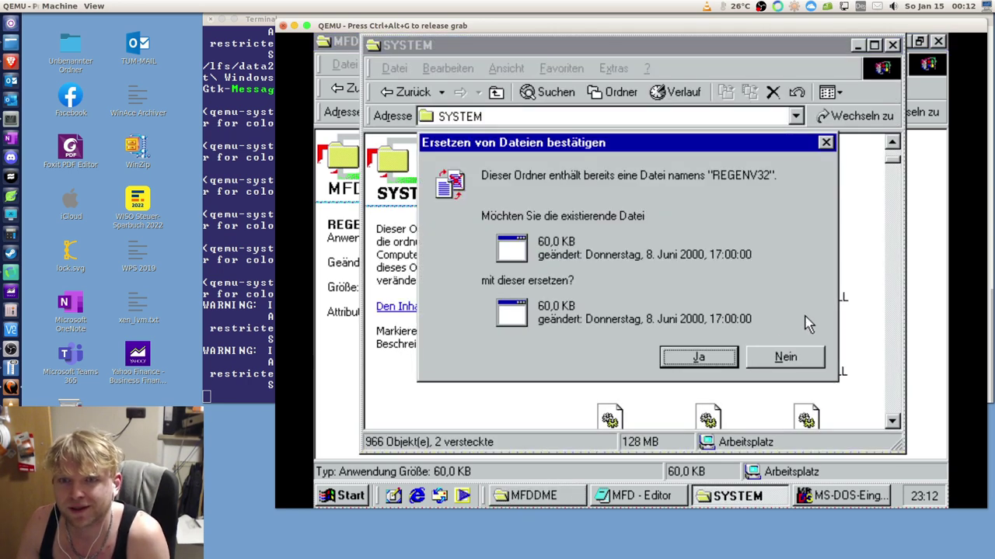
left_click(698, 360)
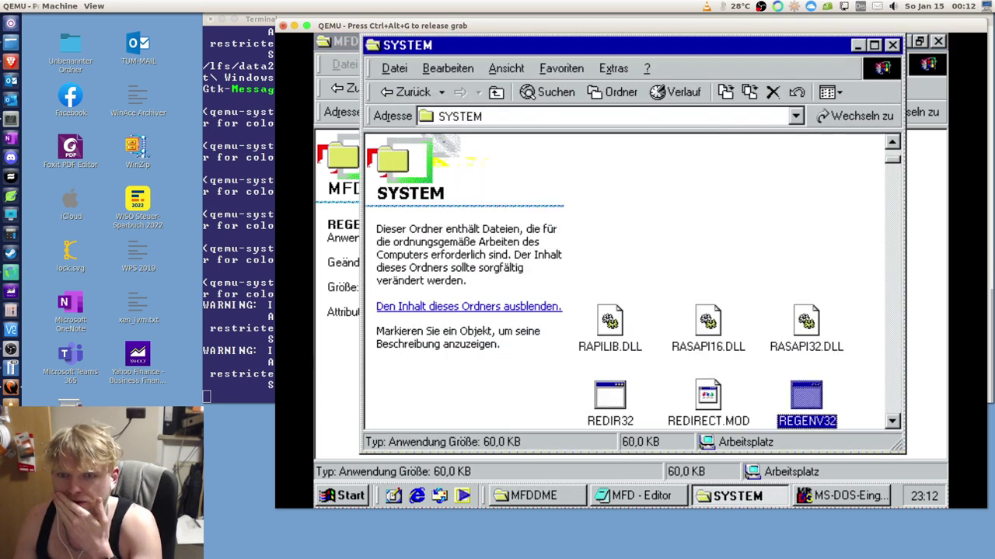
left_click(843, 497)
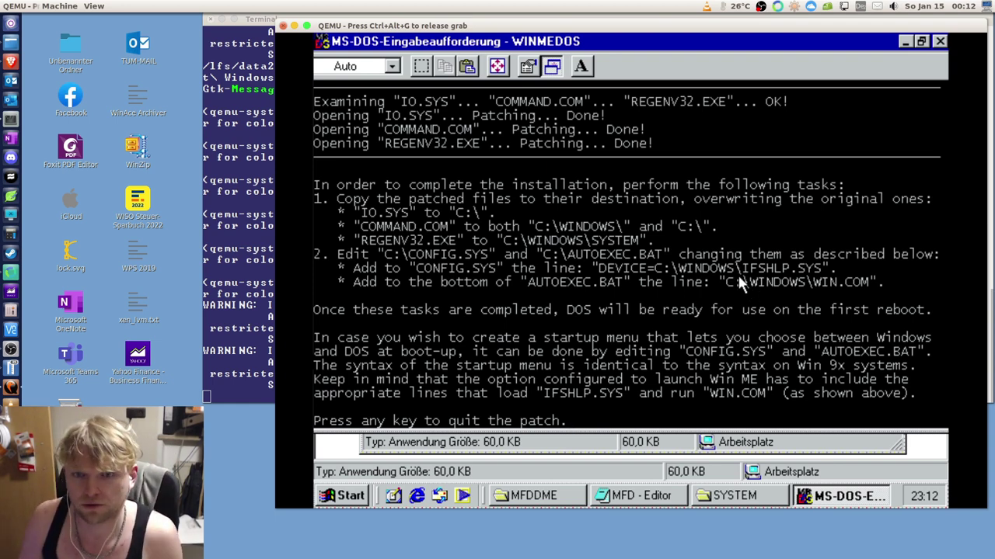
Exit the patch program, run cd .. to reach C:\, then run edit autoexec.bat
key("Return")
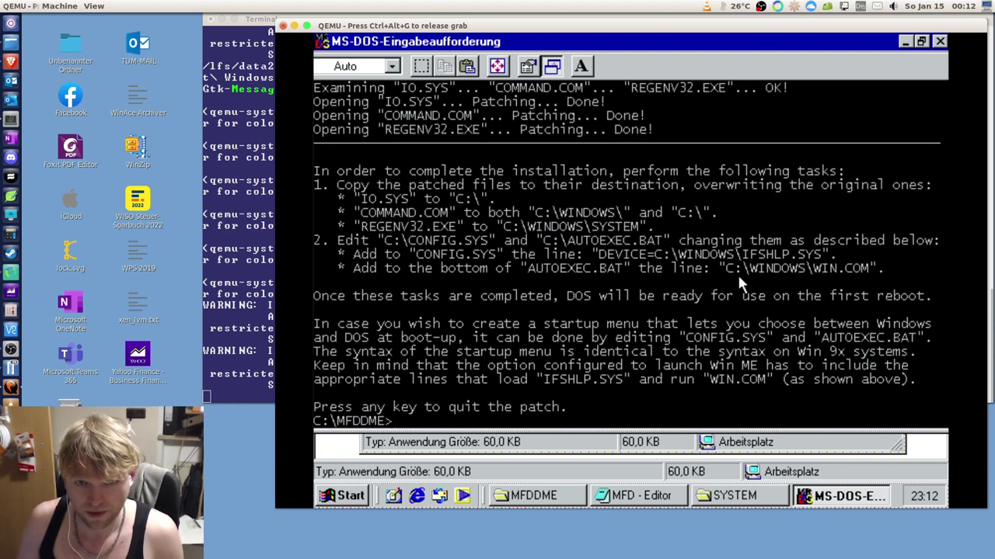
type("cd ..")
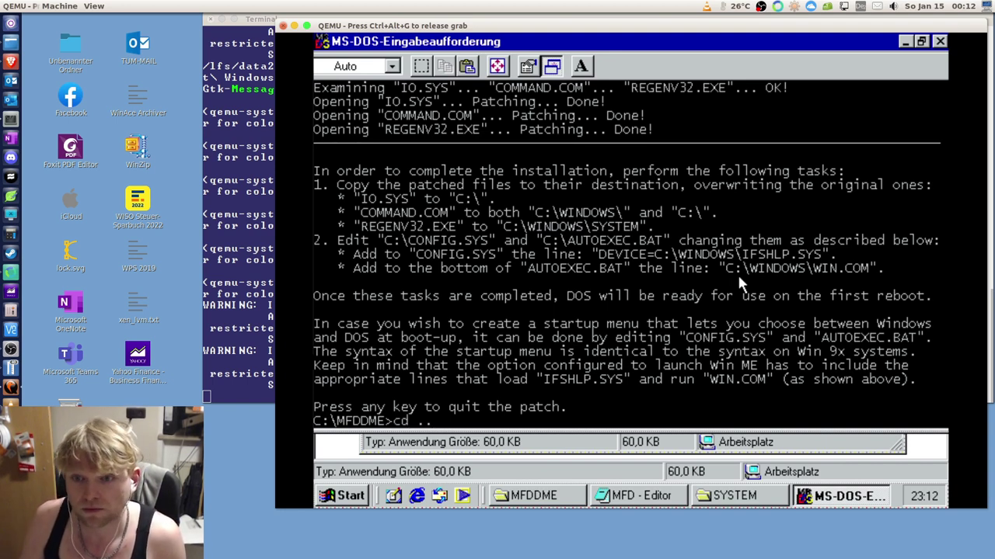
key("Return")
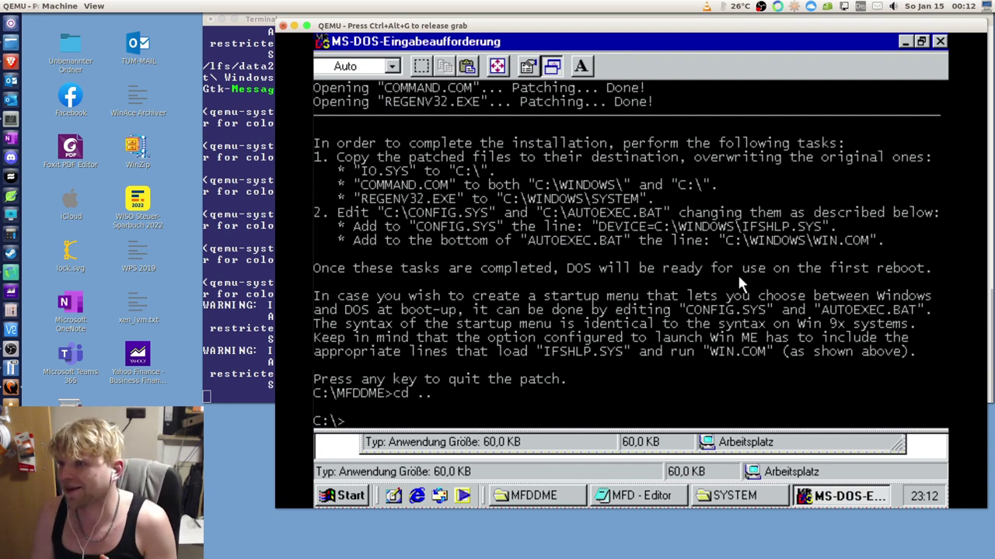
type("e")
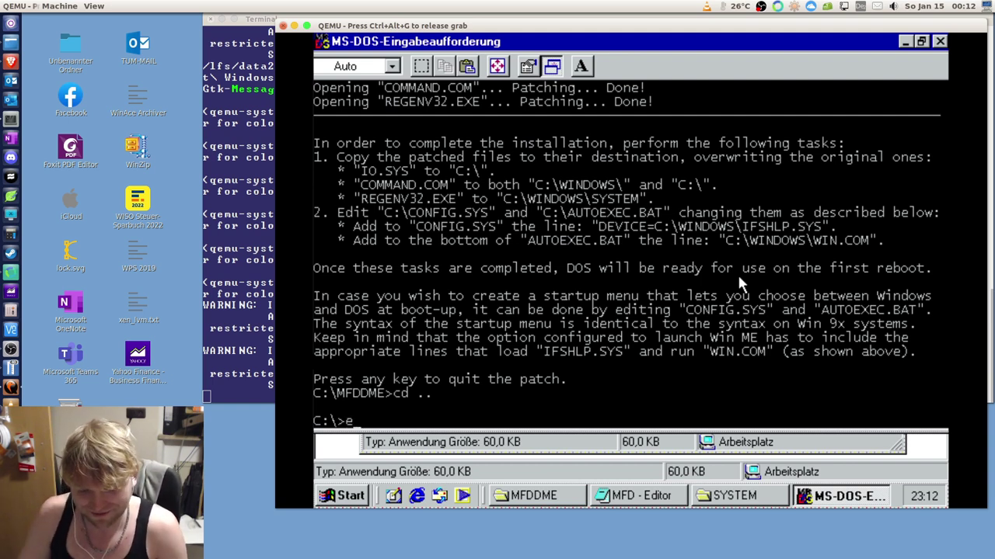
type("dit")
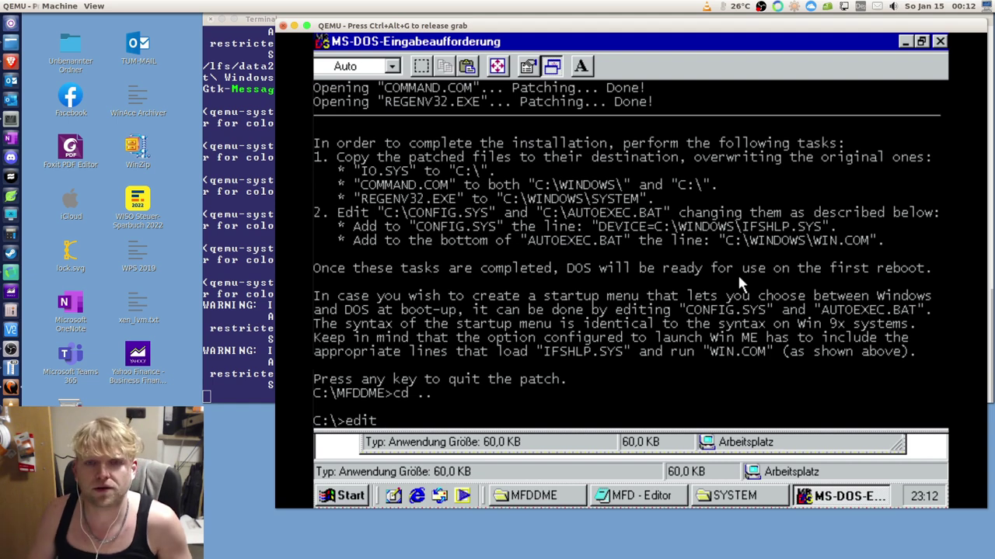
type("a")
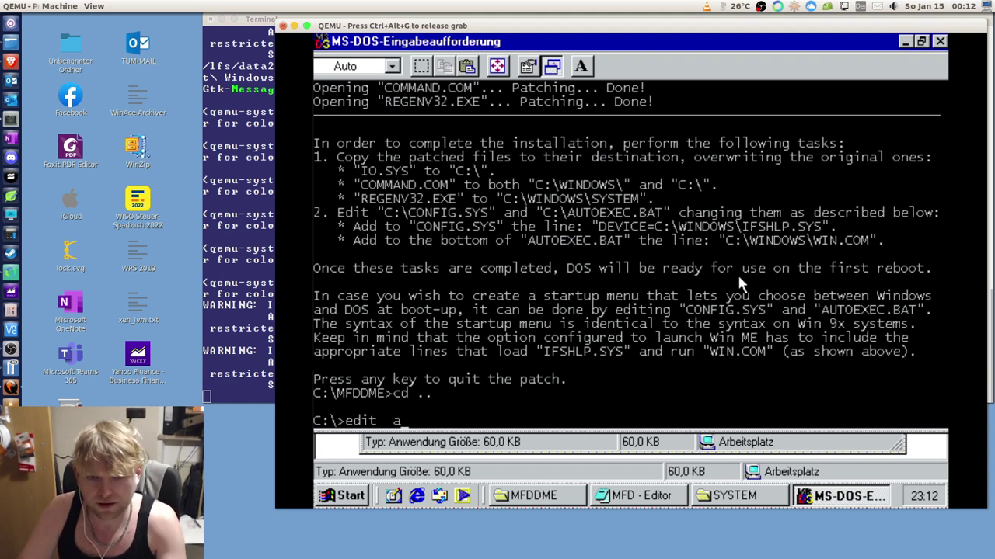
type("utoexec.bat")
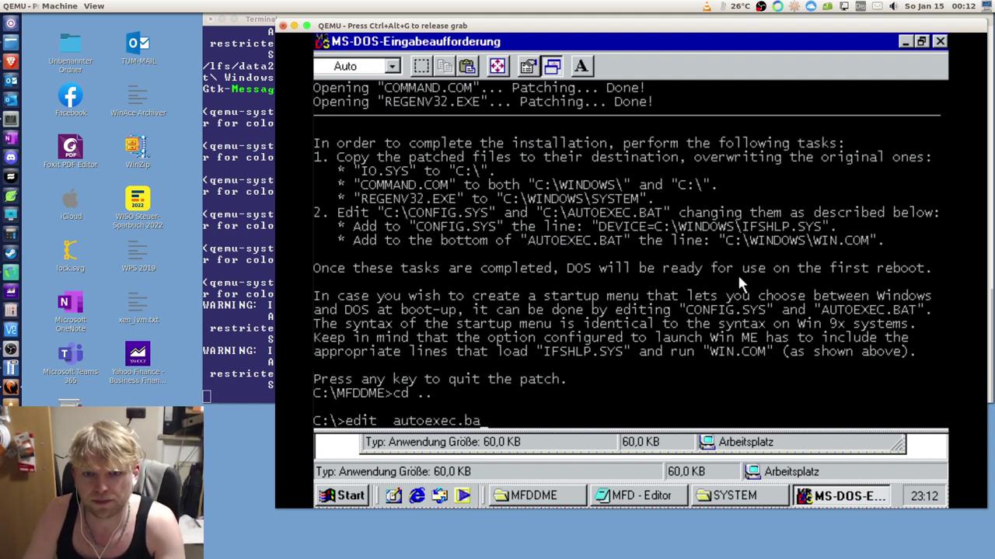
key("Return")
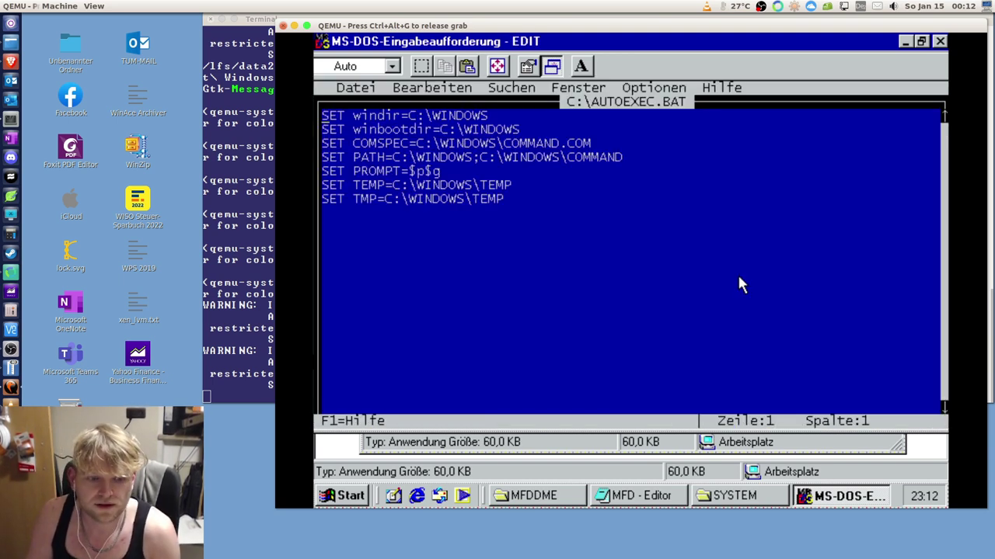
key("Return")
key("Up")
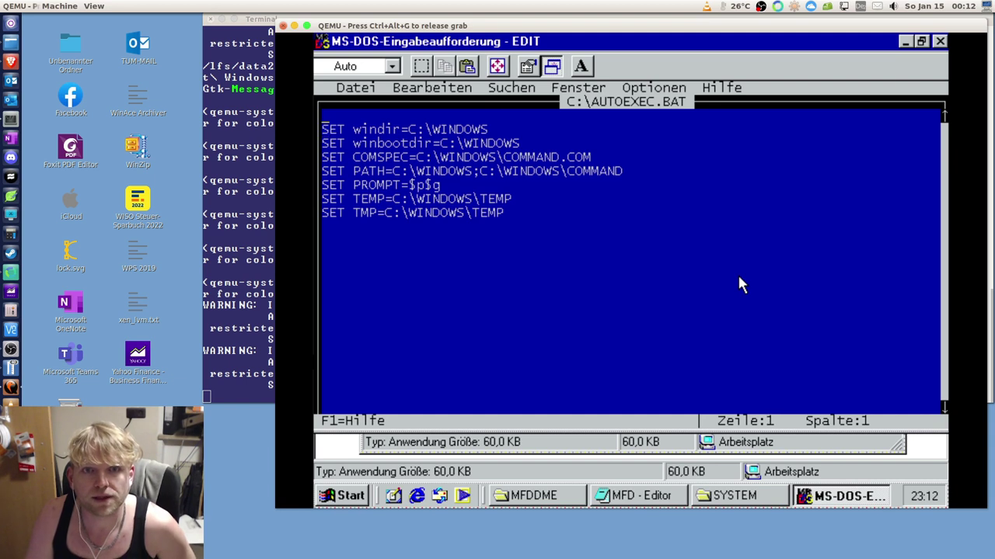
type("@")
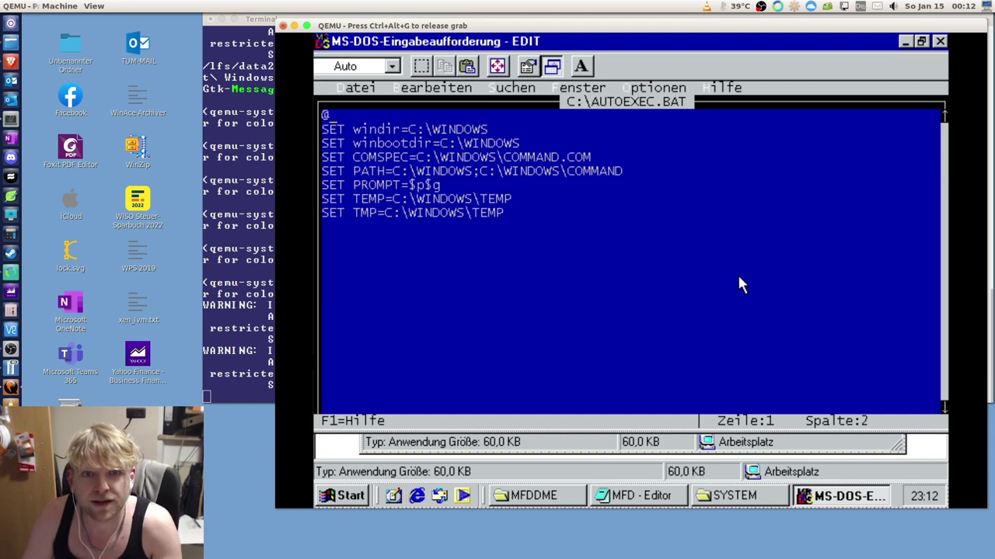
type("echo off")
key("Return")
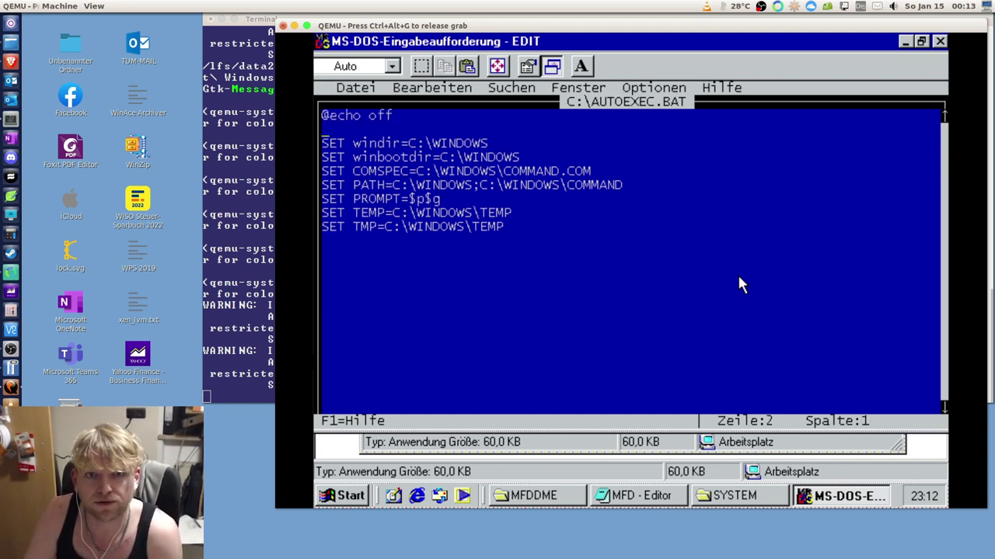
type("pa")
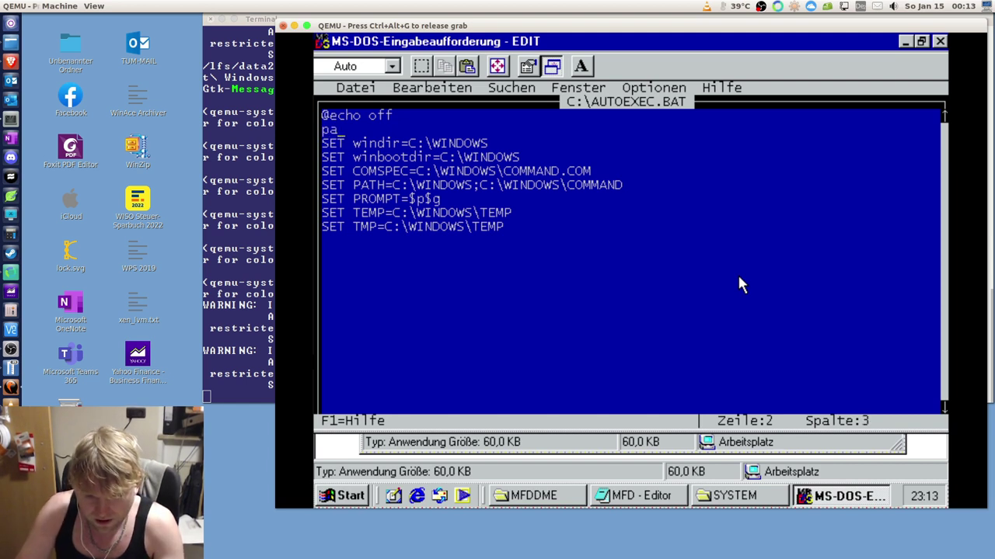
type("th=c:")
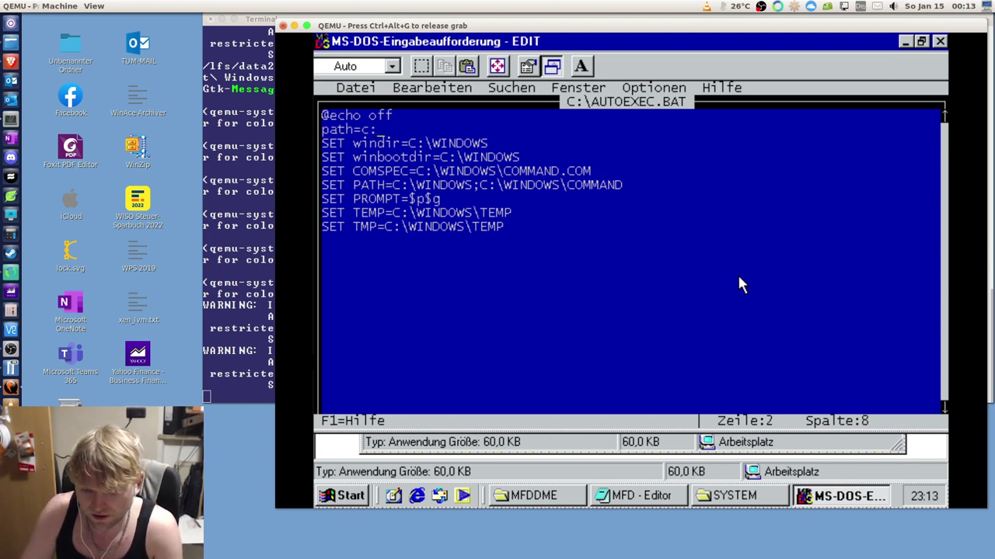
type("\\")
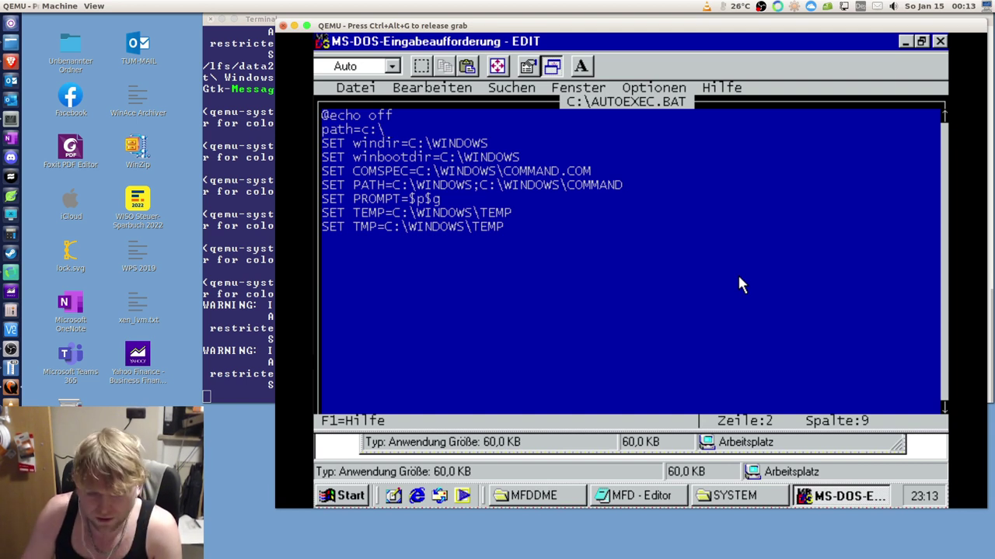
type("windows")
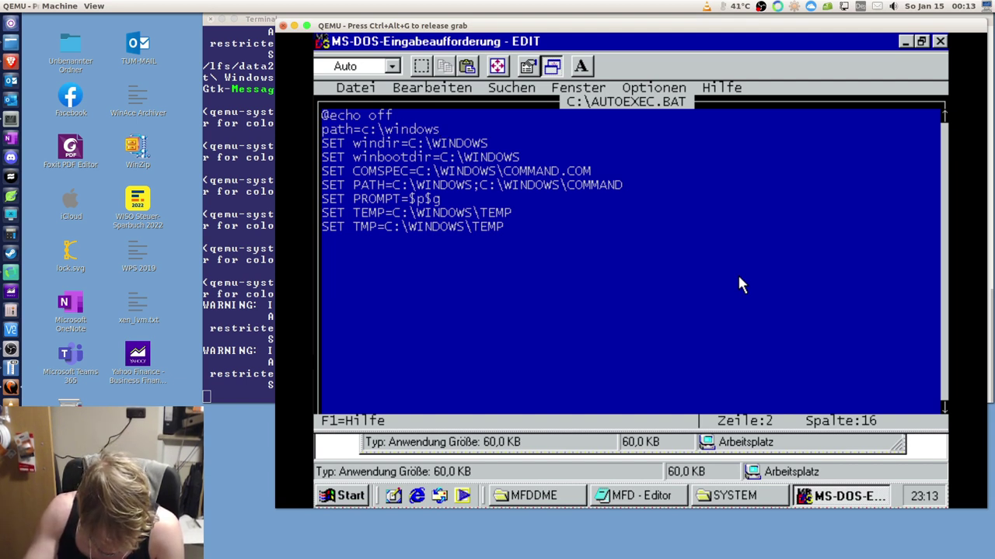
type(";")
key("BackSpace")
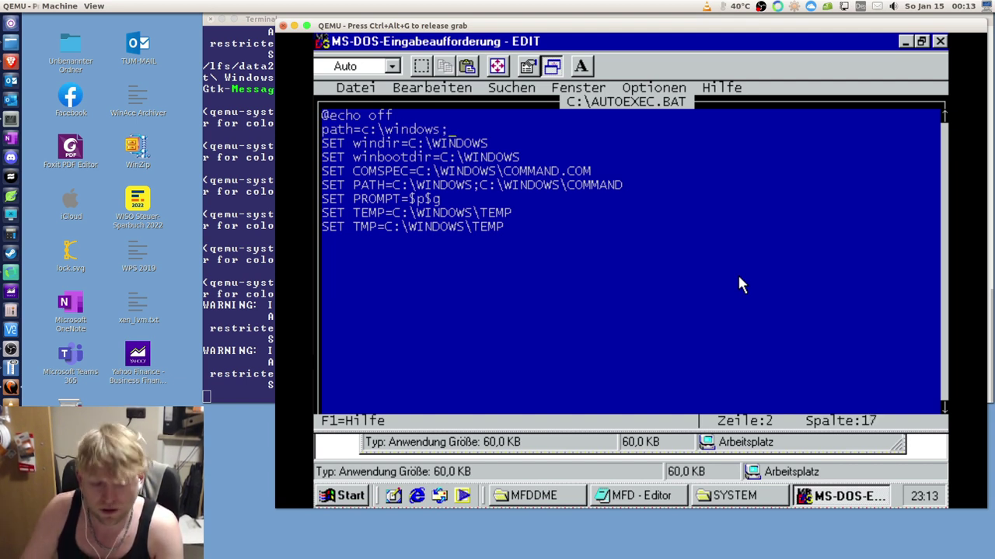
type("c:")
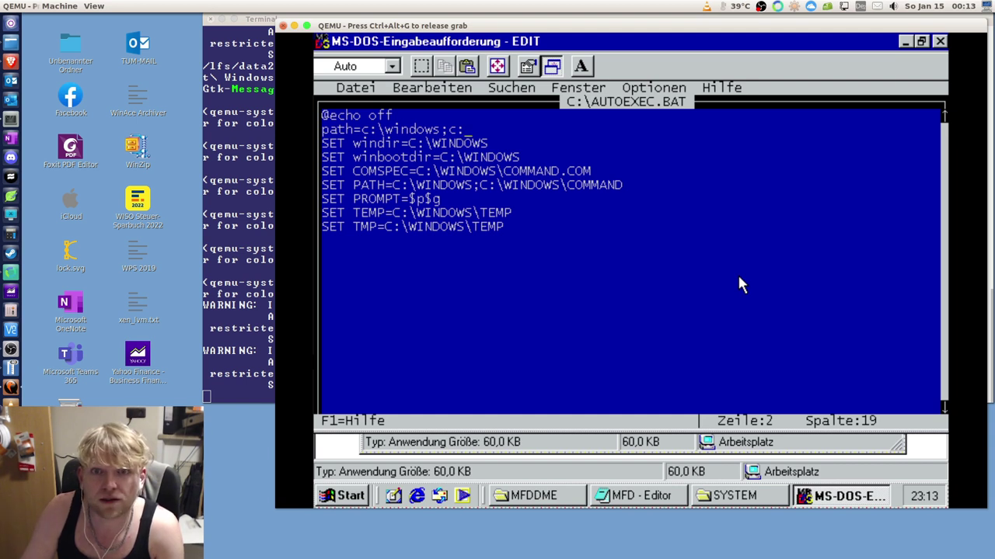
type("\\")
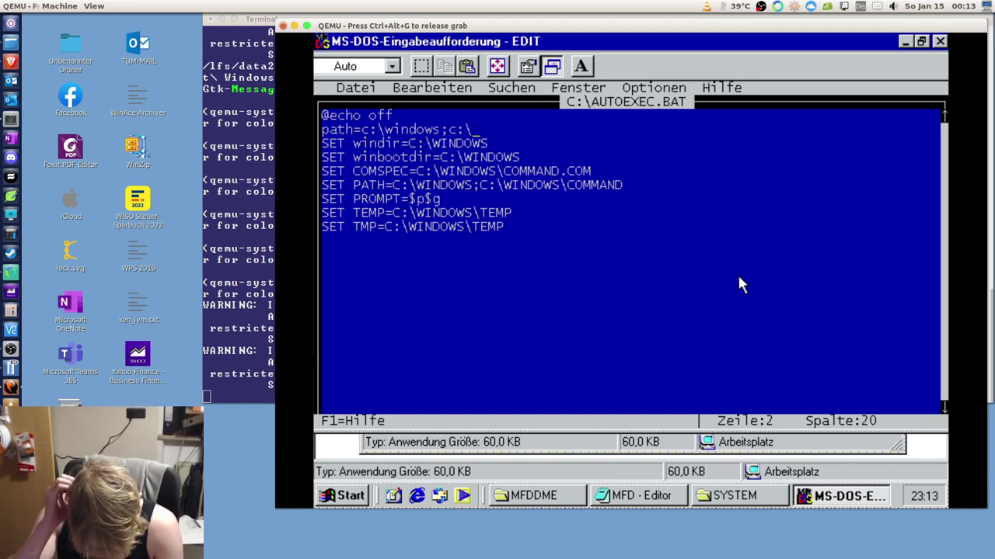
type("windows\\")
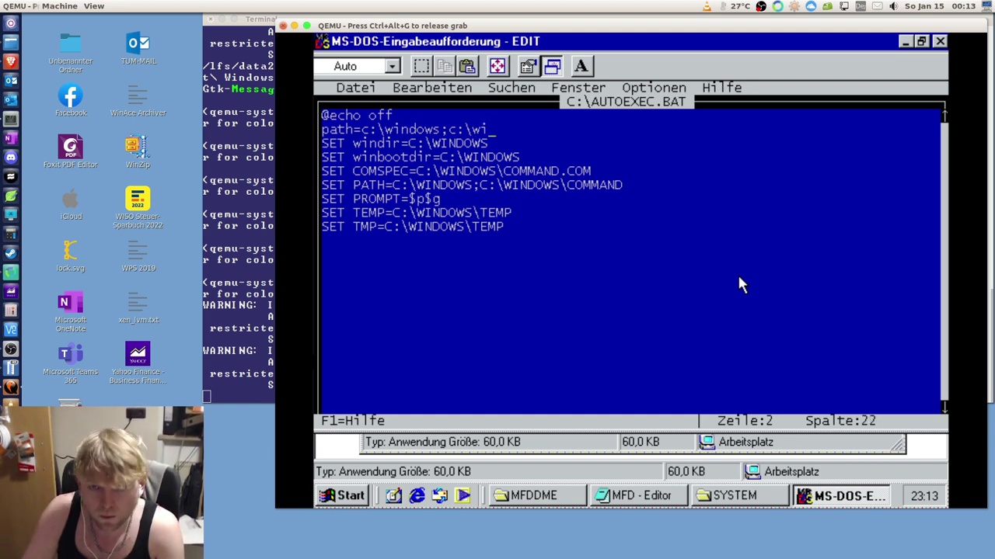
type("command")
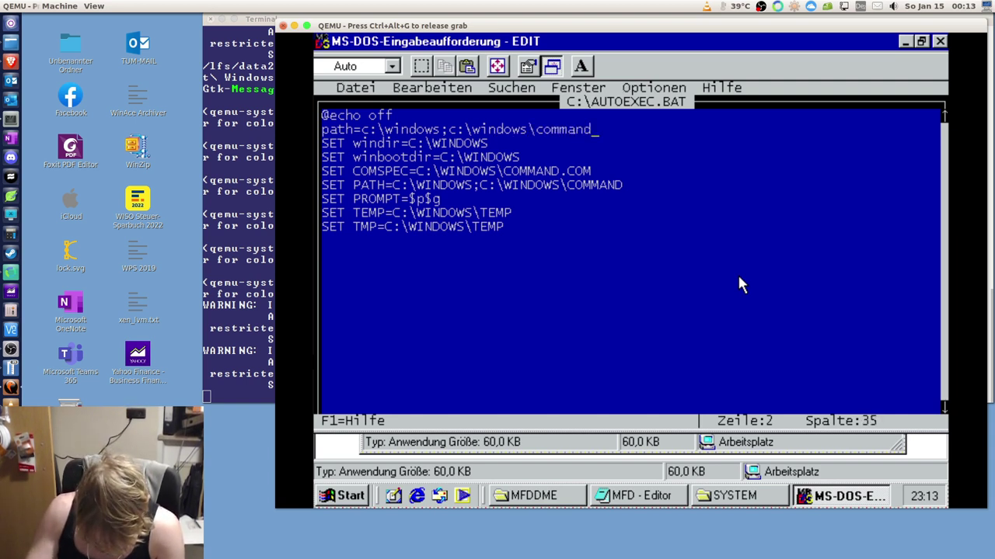
type(";c:\\")
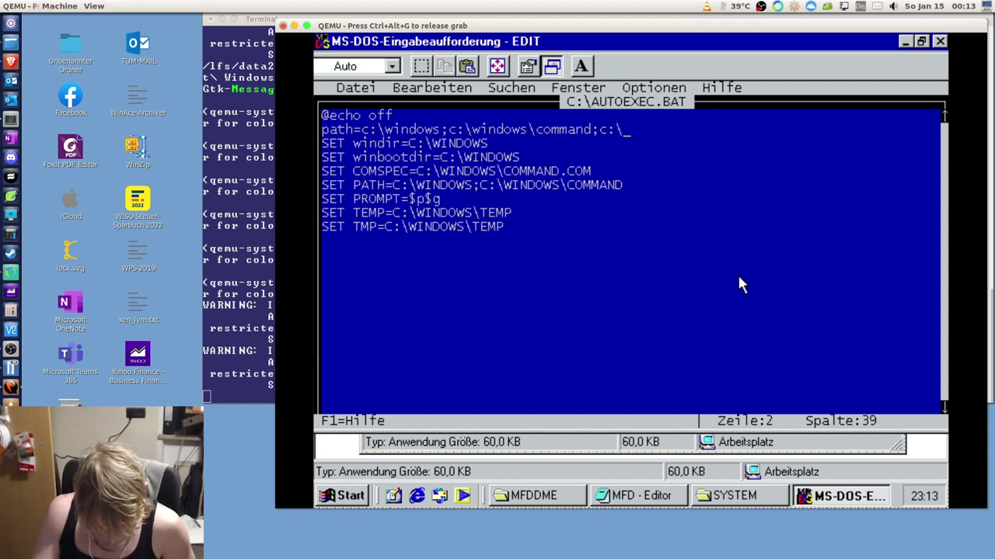
Add 'cls' and 'c:\command.com' lines at the end of the file
key("Down")
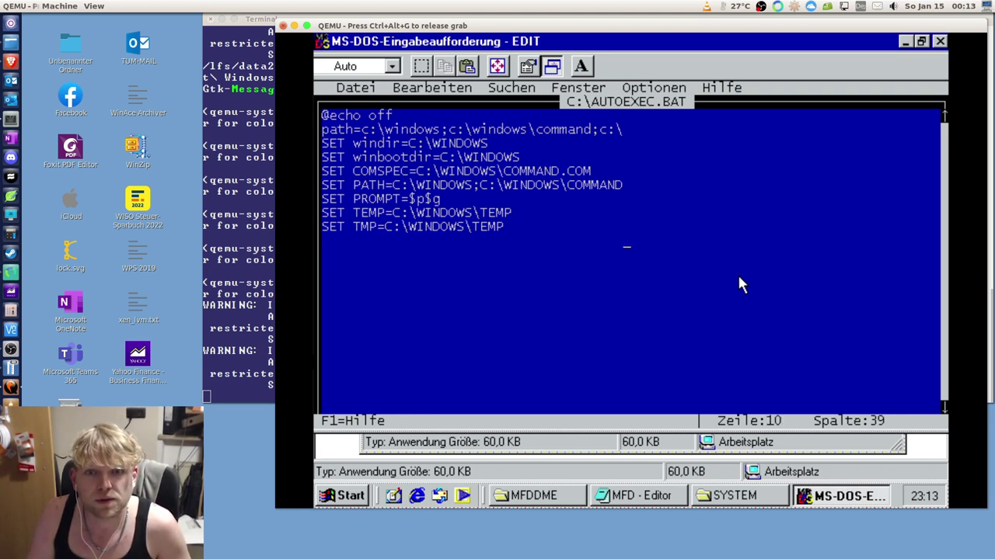
key("Up")
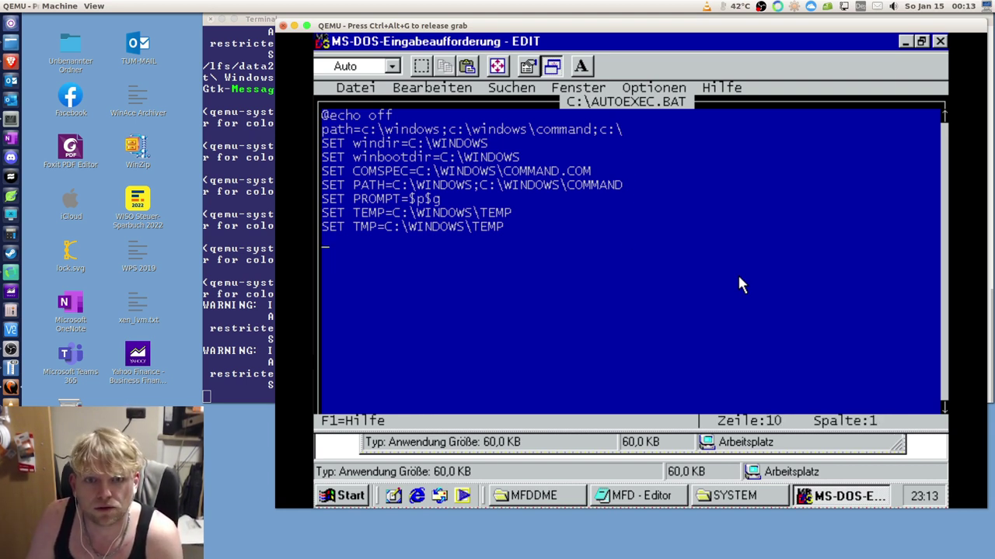
type("cl")
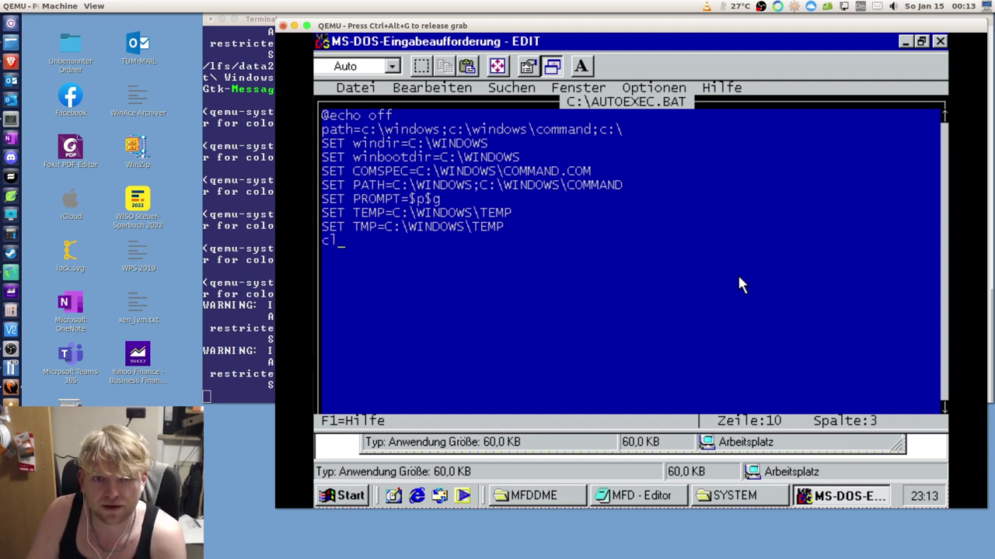
type("s")
key("Return")
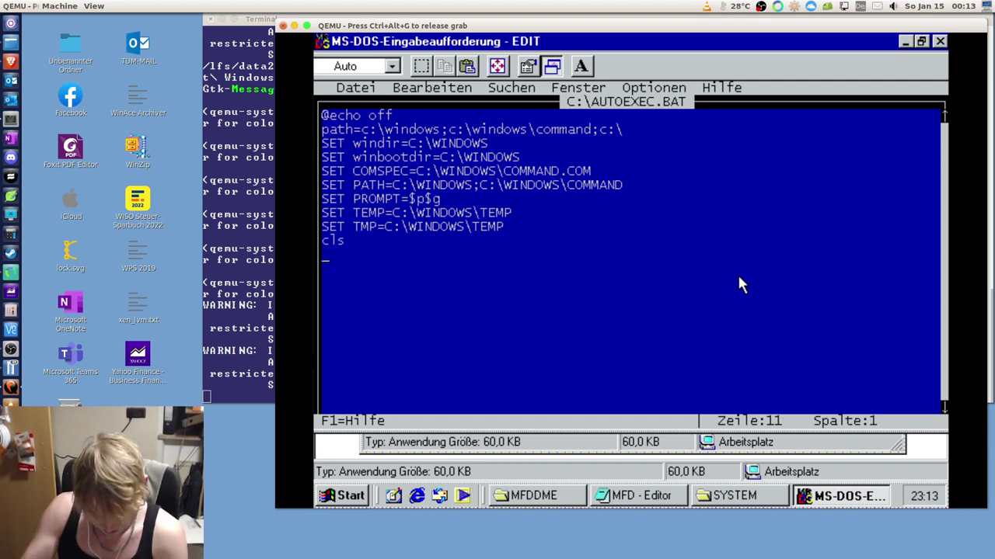
type("c")
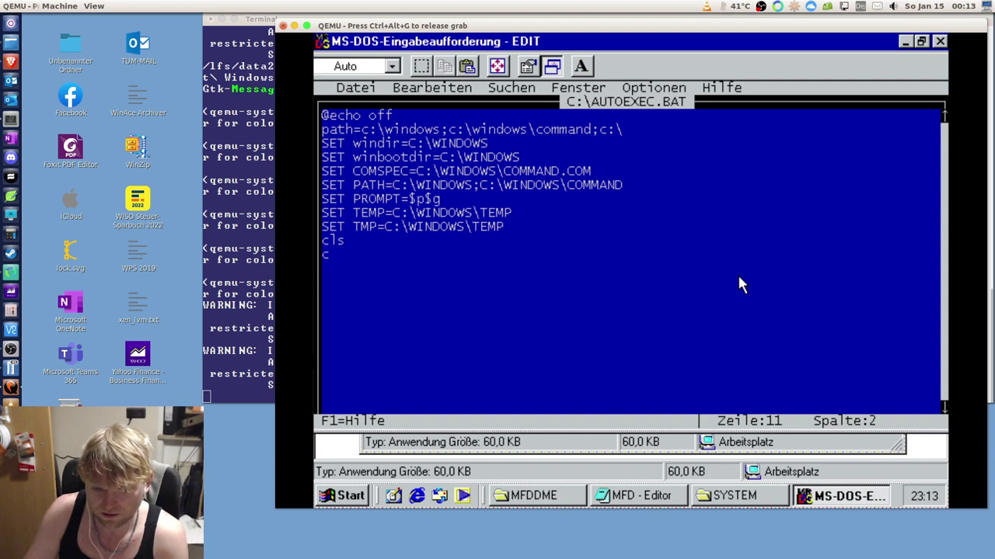
type(":\\c")
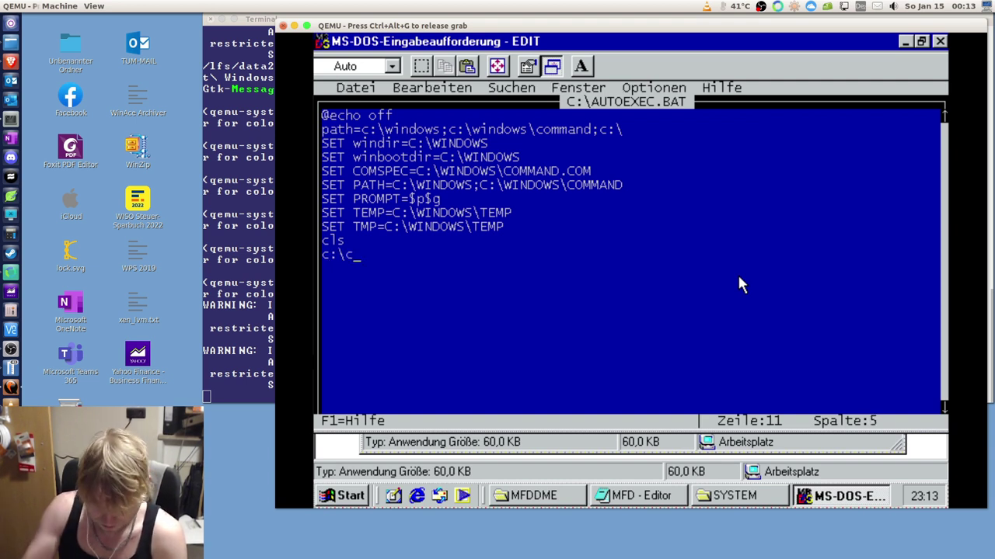
type("ommand.com")
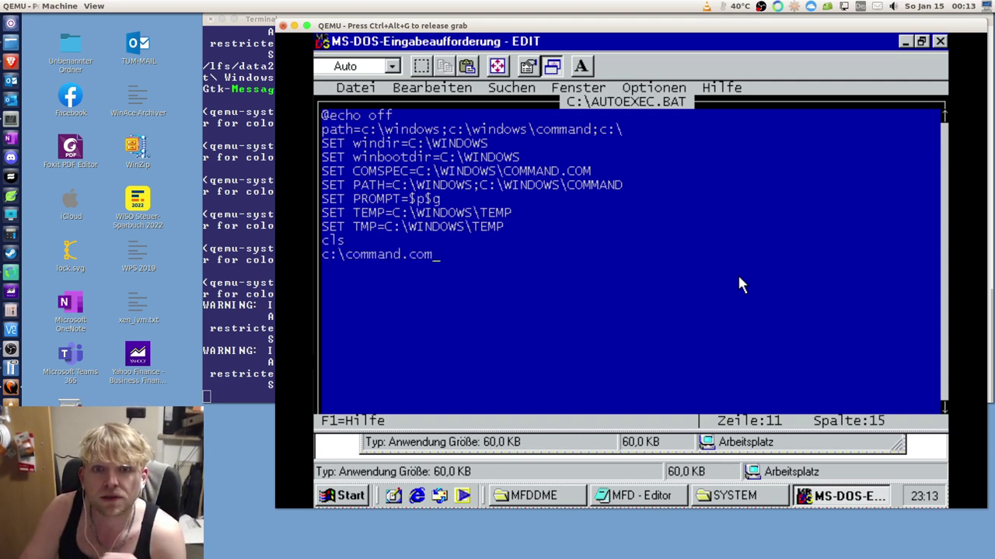
Save AUTOEXEC.BAT via Speichern and quit the editor with Beenden
key("alt+d")
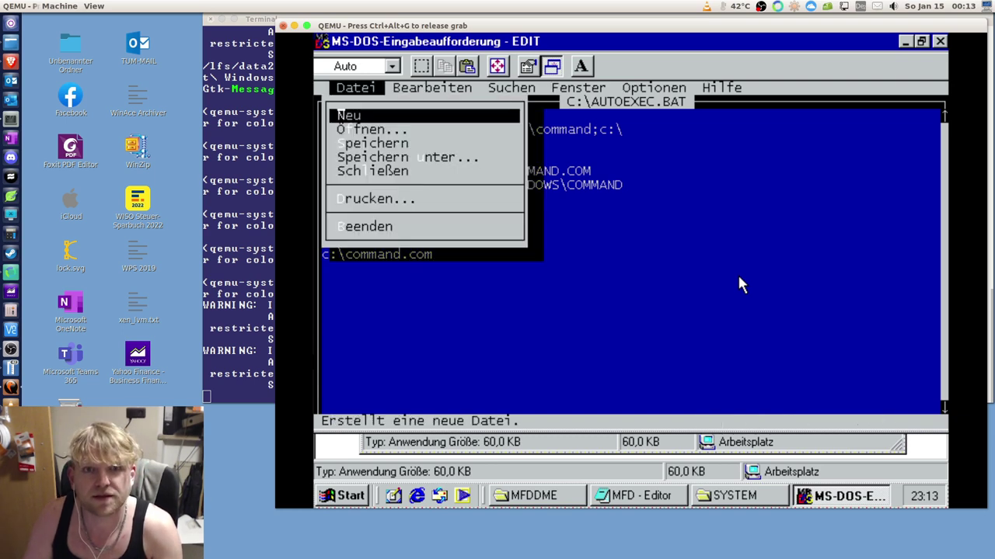
key("Down")
key("Down")
key("Return")
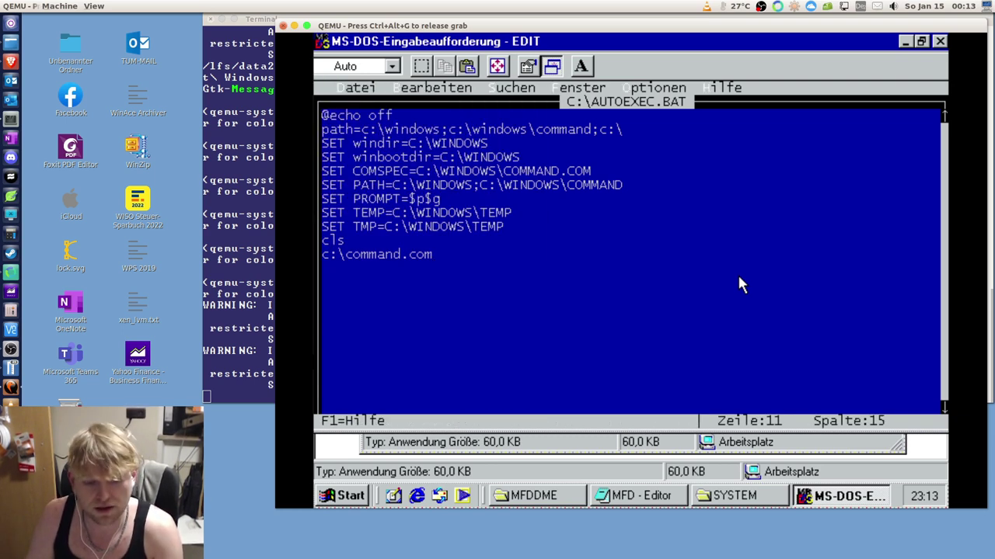
key("alt+d")
key("Down")
key("Down")
key("Down")
key("Down")
key("Down")
key("Down")
key("Down")
key("Up")
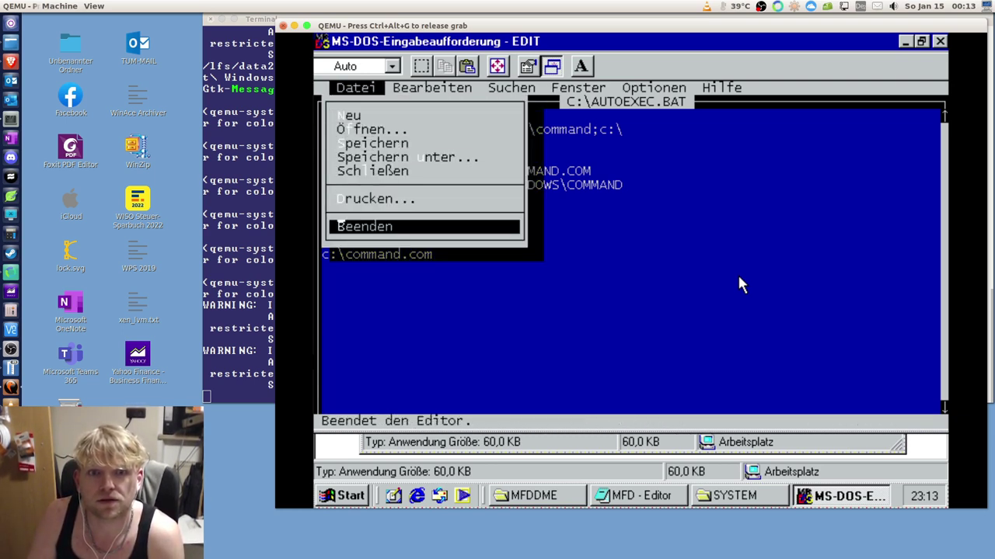
key("Return")
Edit the recalled command to 'edit config.sys' and run it
key("Up")
key("BackSpace")
key("BackSpace")
key("BackSpace")
key("BackSpace")
key("BackSpace")
key("BackSpace")
key("BackSpace")
key("BackSpace")
key("BackSpace")
key("BackSpace")
key("BackSpace")
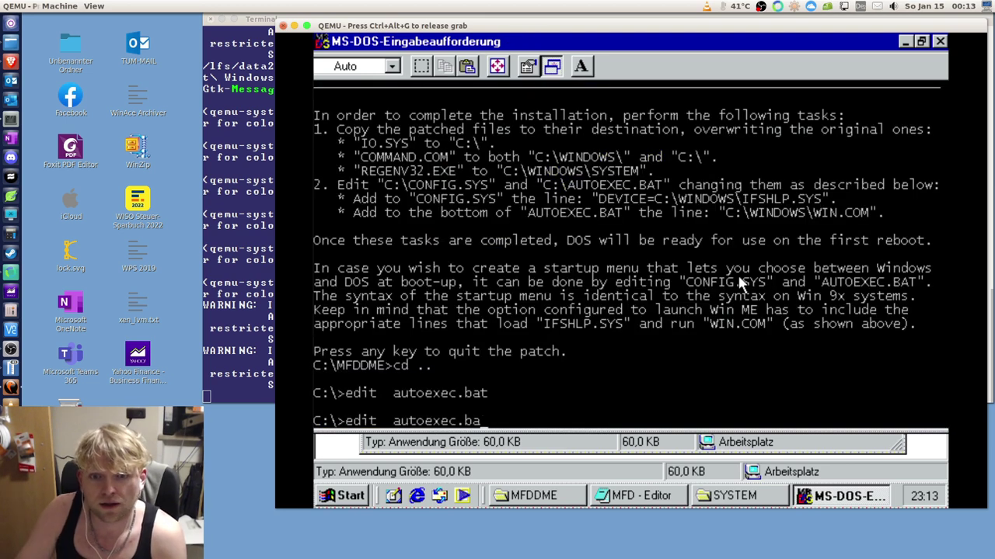
key("BackSpace")
type("conf")
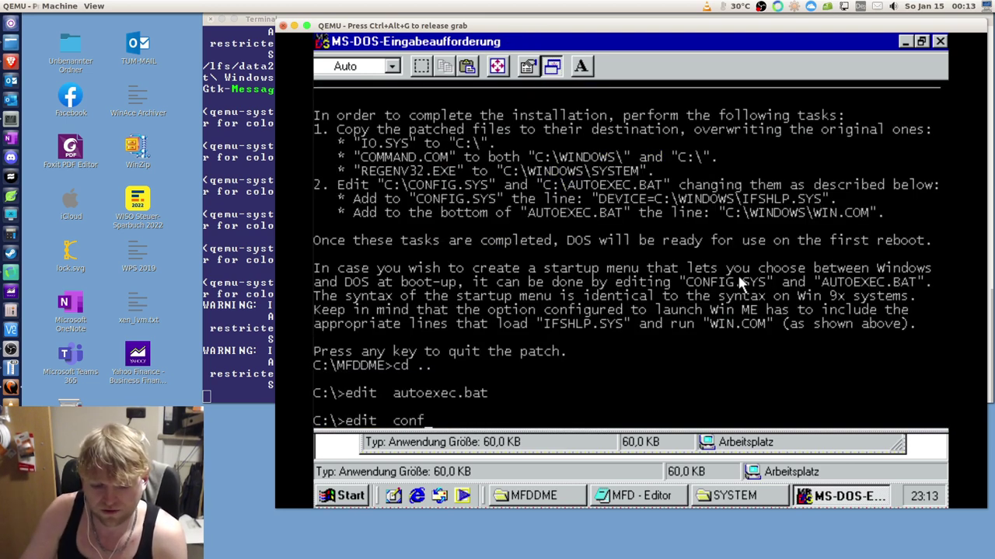
type("ig.sysy")
key("Return")
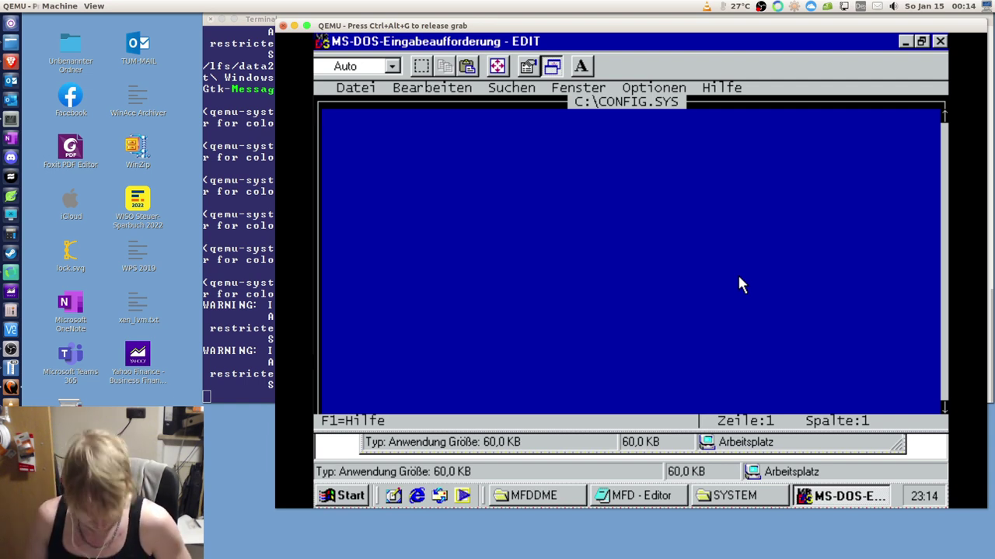
Enter 'device=c:\windows\ifhlp.sys' as the first line of CONFIG.SYS and start a new line
type("device")
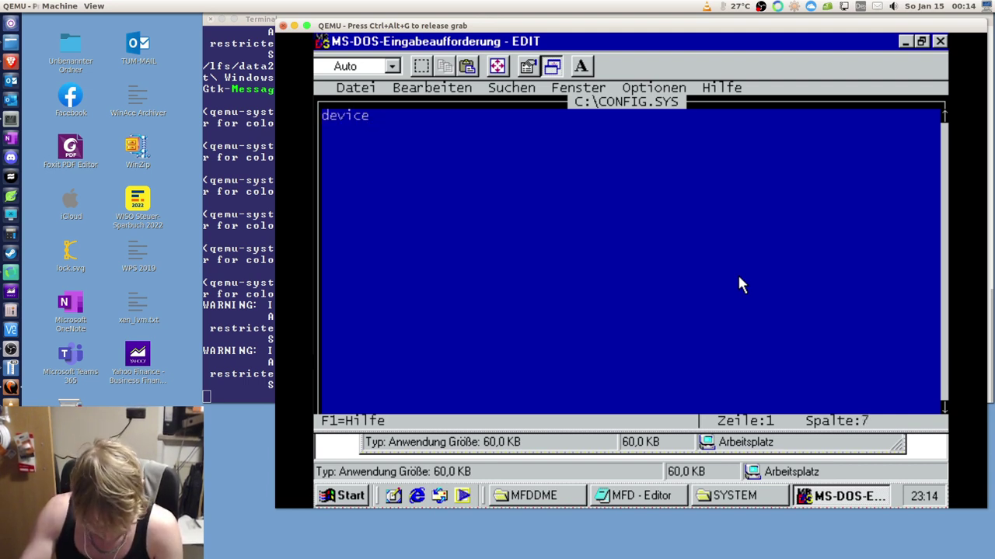
type("=c:\\")
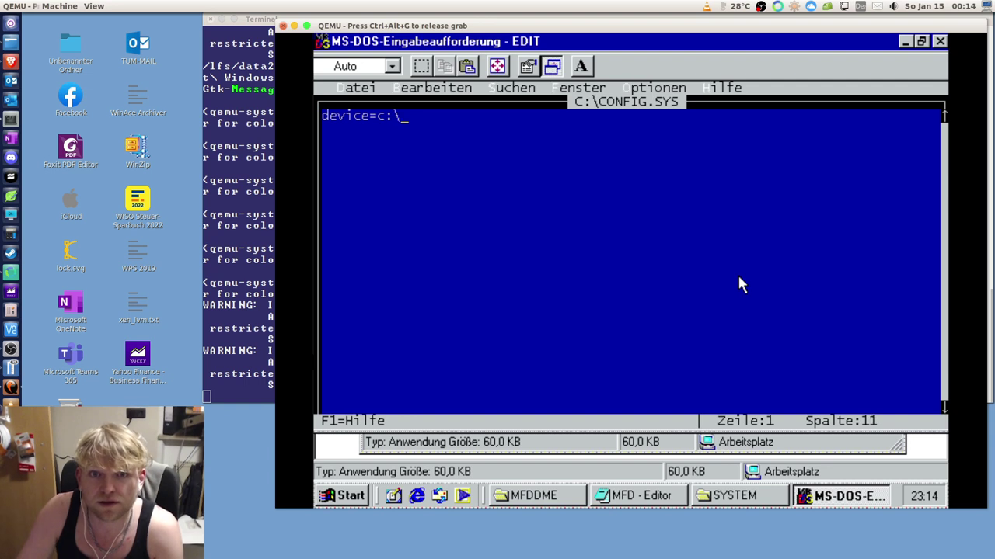
type("wi")
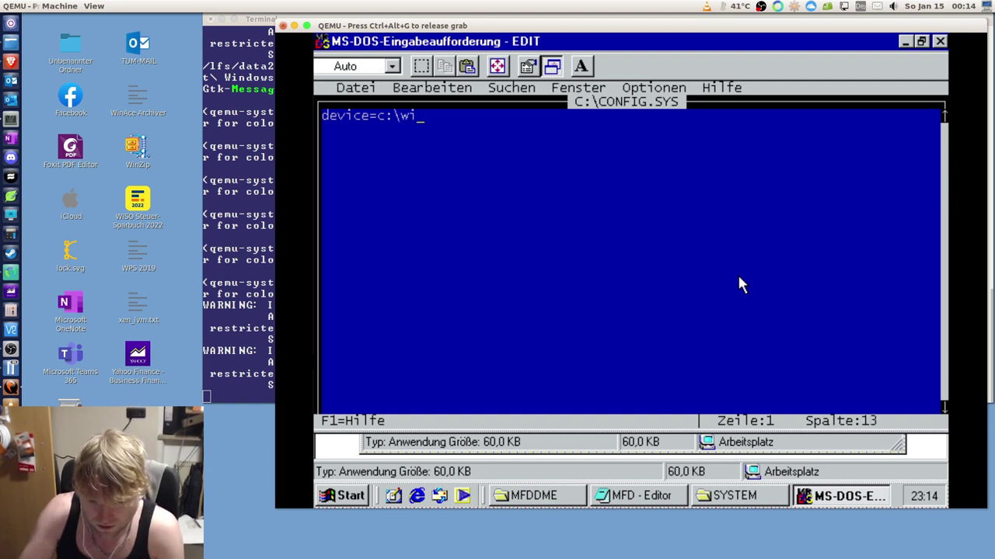
type("ndows\\ifh")
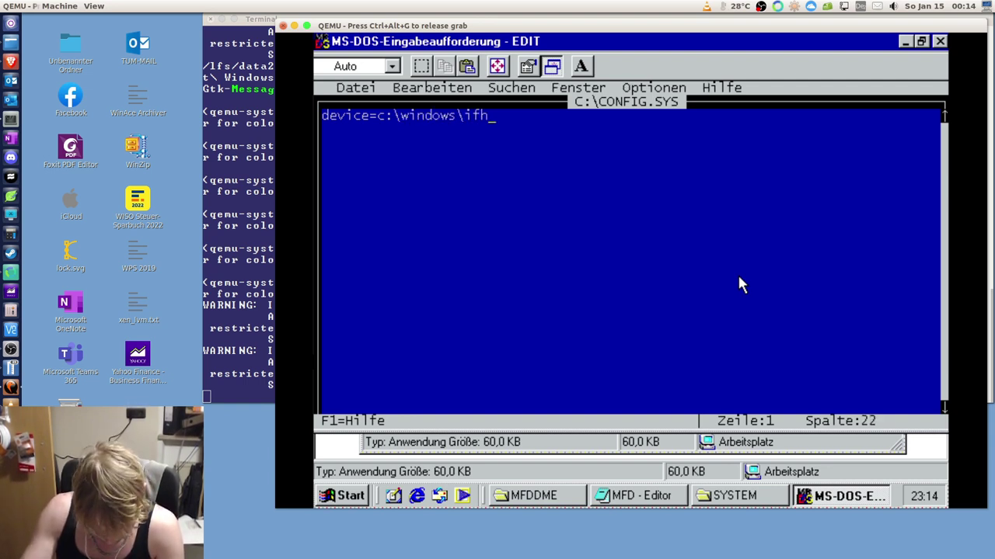
type("lp.")
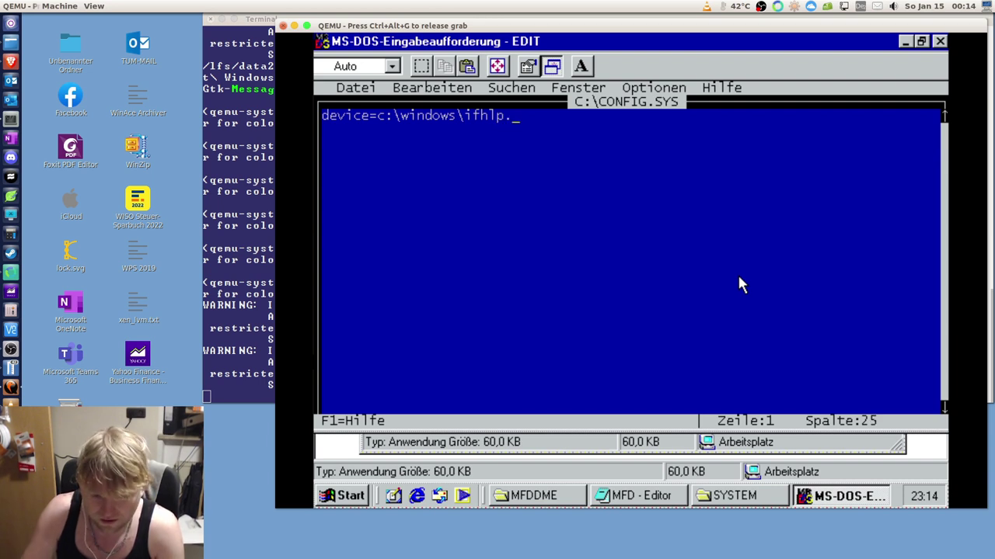
type("sys")
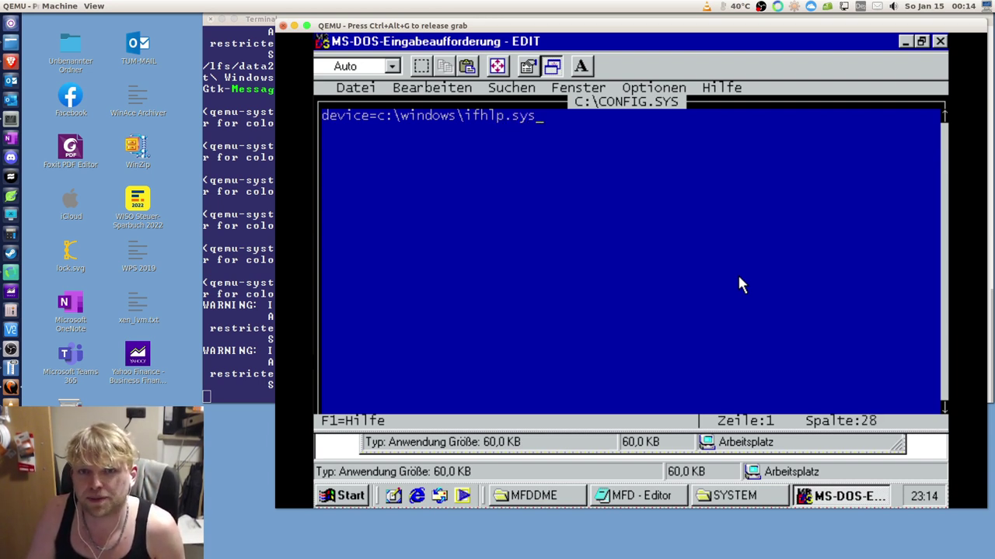
key("Return")
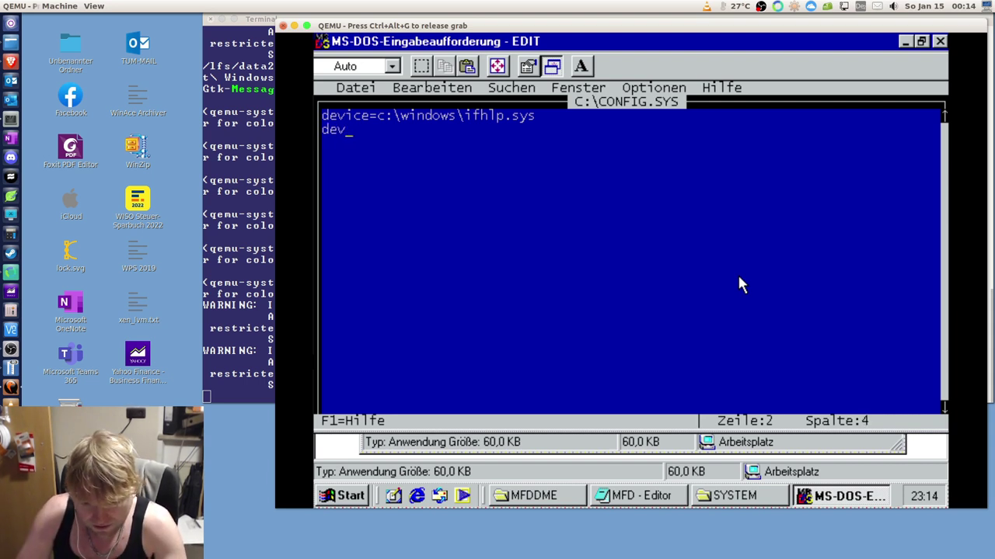
Finish the 'devicehigh=c:\windows\command\ebd\oakcdrom.sys /D:cdrom' line and start a new one
type("igh=")
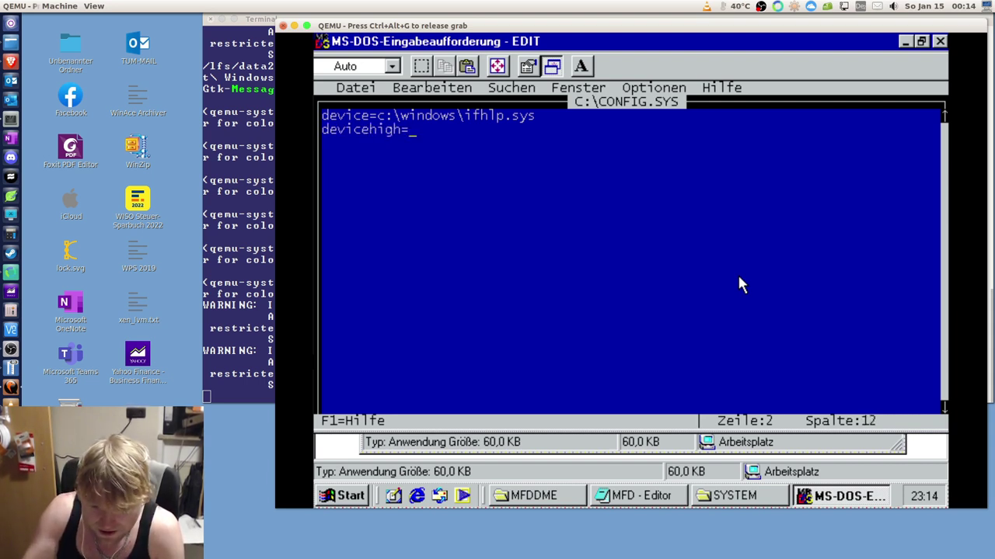
type("c:\\")
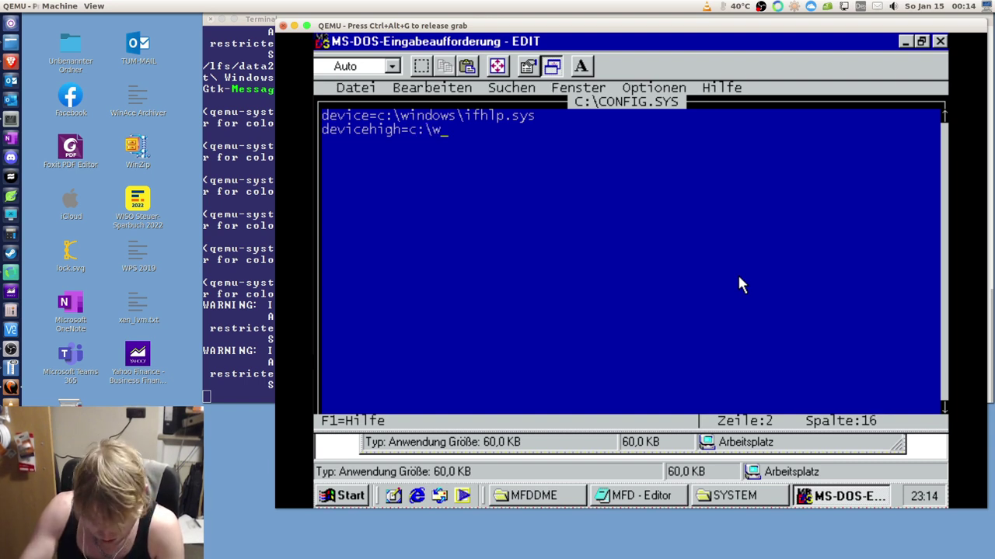
type("windows\\com")
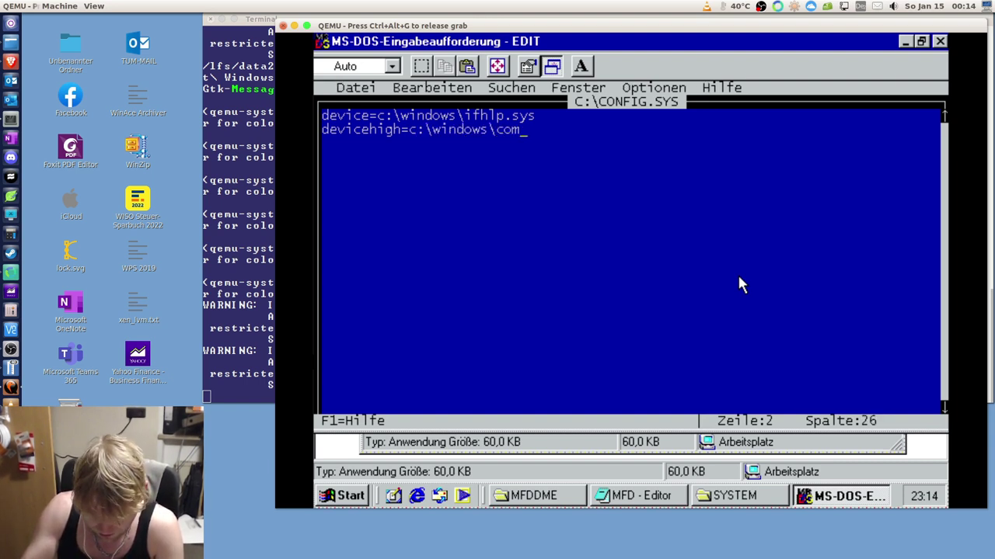
type("mand\\")
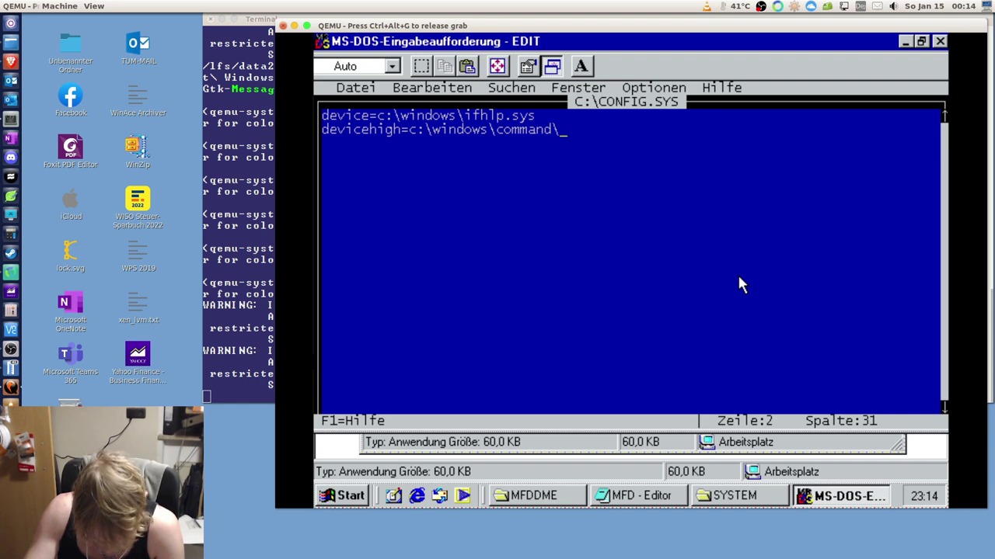
type("ebd\\oakcdrom.sys")
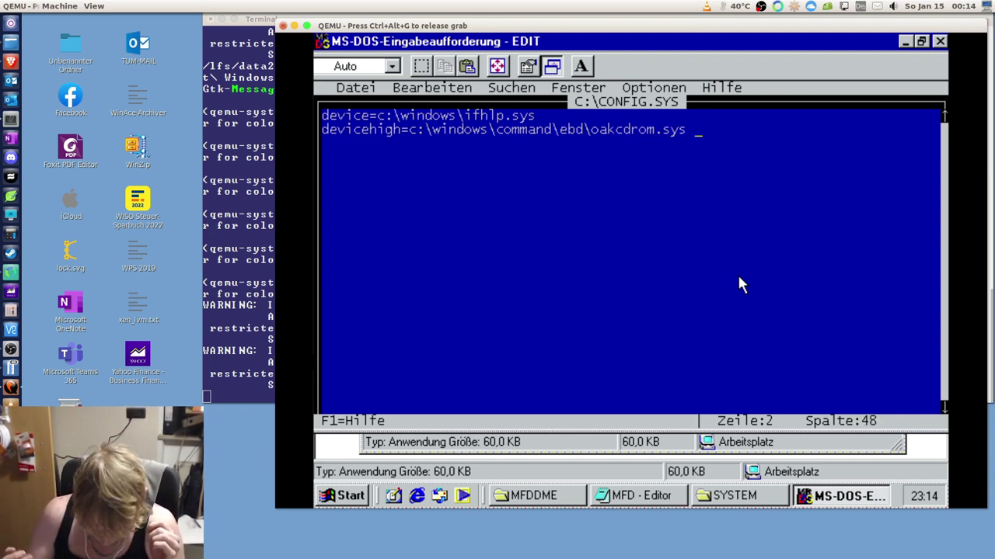
type("D")
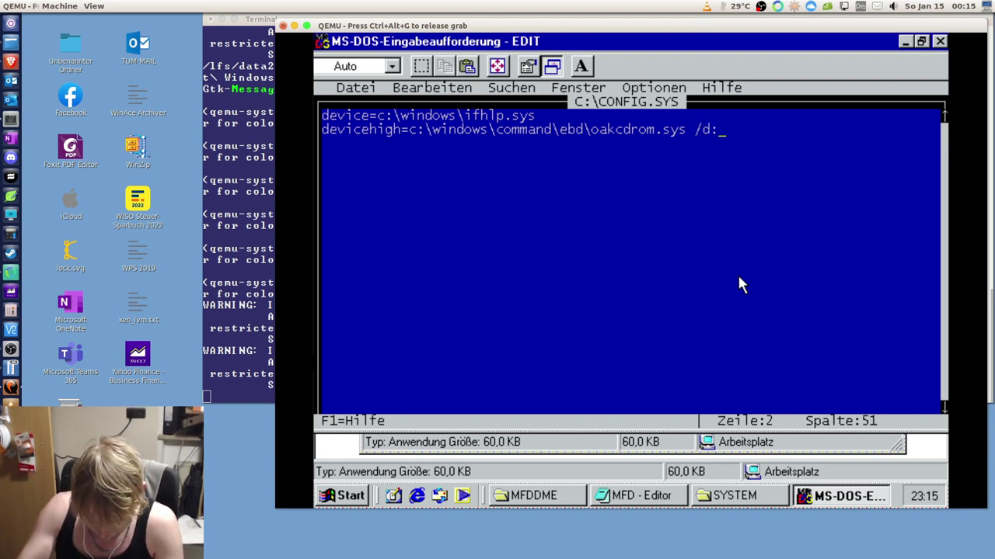
type(":cdrom")
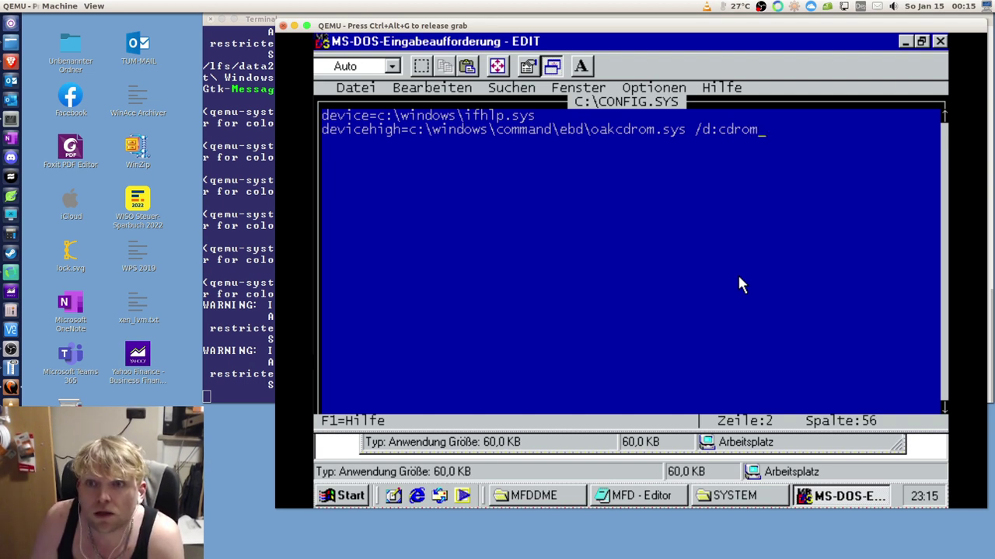
key("Return")
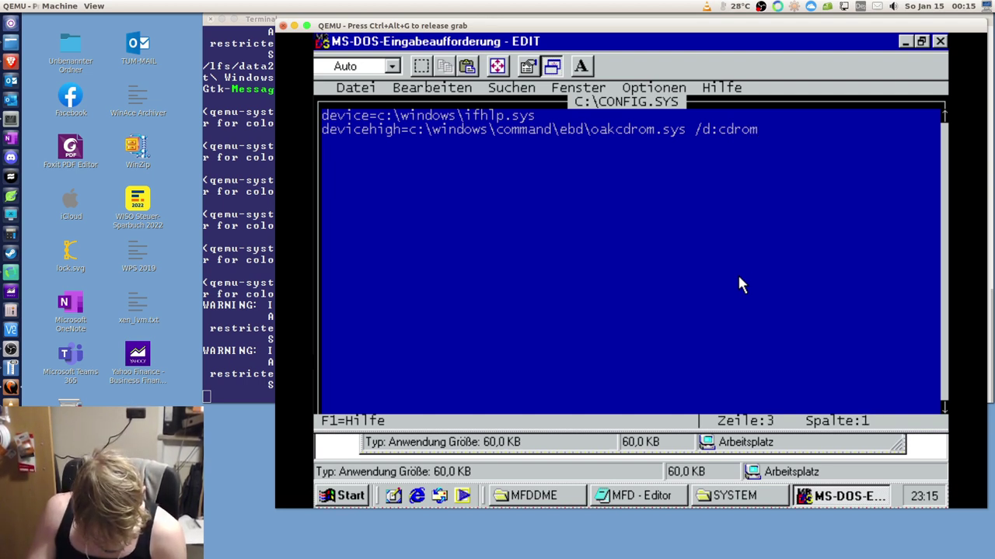
Add 'install=c:\windows\command\ebd\keyb.com dr,,c:\windows\command\keyboard.sys' and 'DOS=high,umb' lines
type("i")
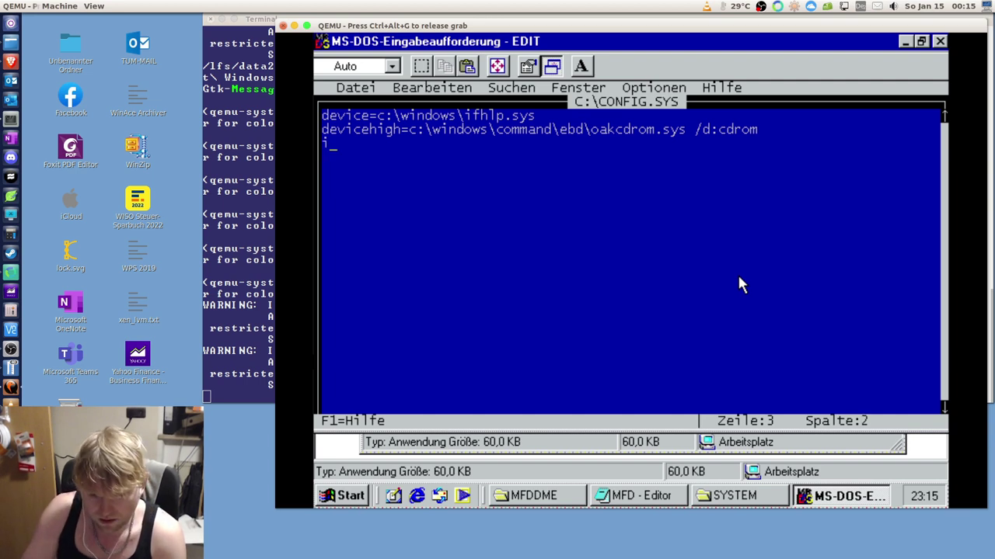
type("nstall=")
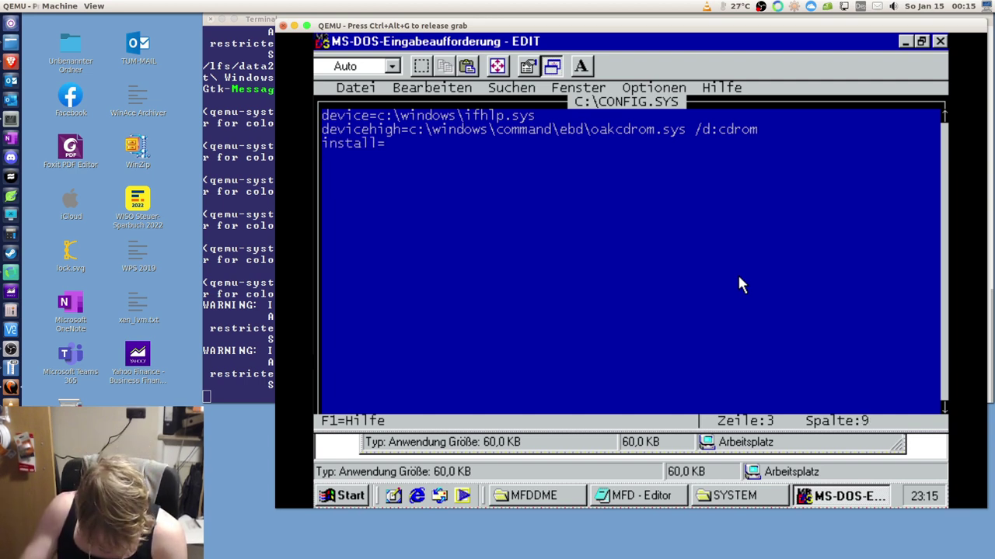
type("c:\\")
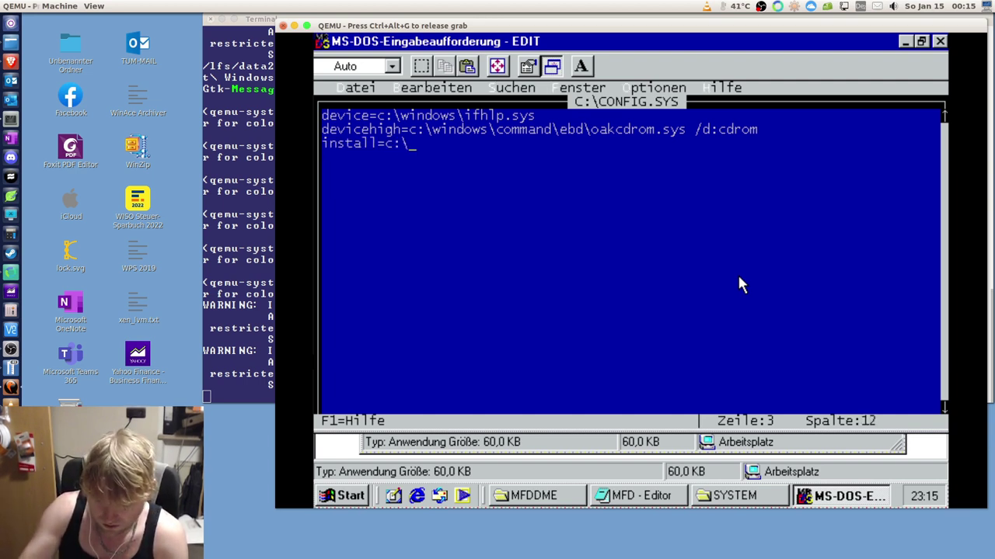
type("windows\\")
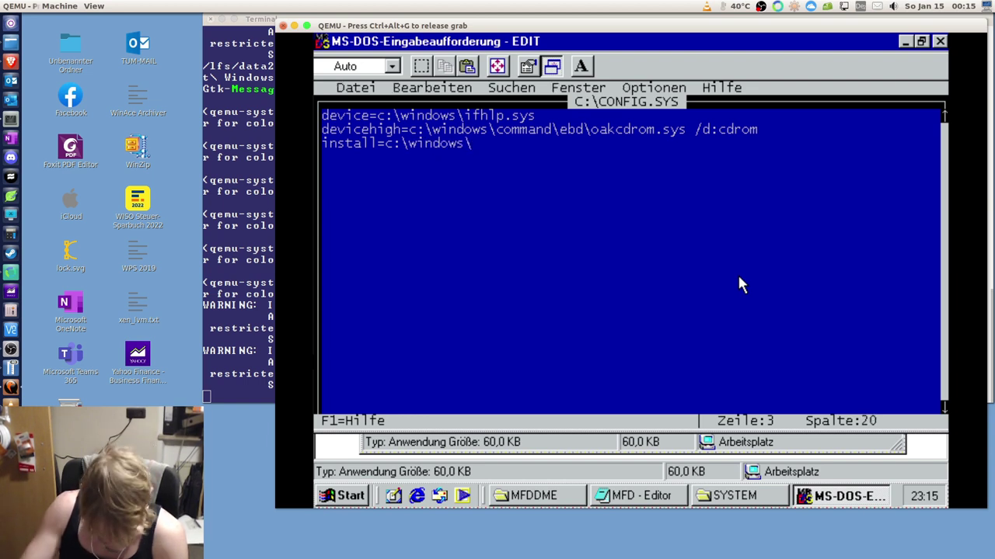
type("command")
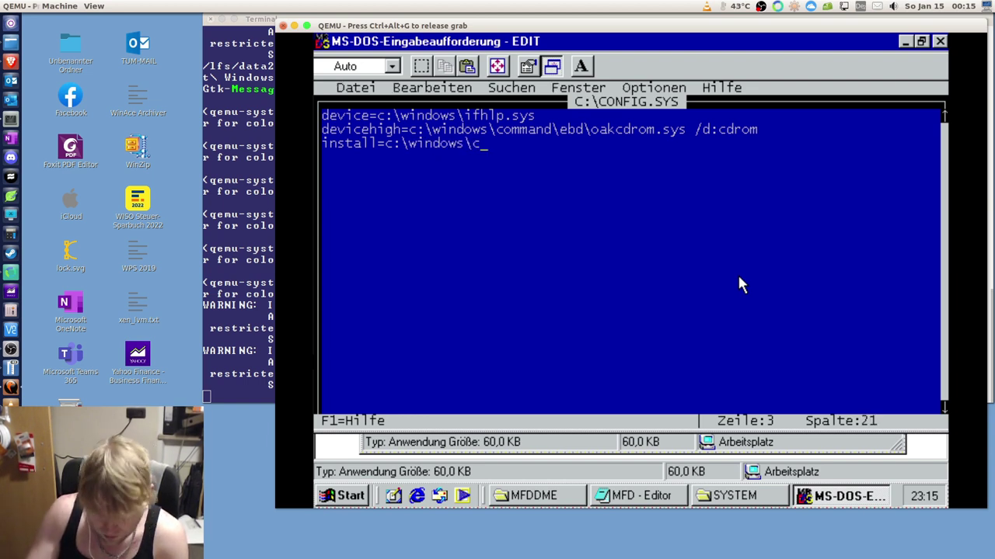
type("\\")
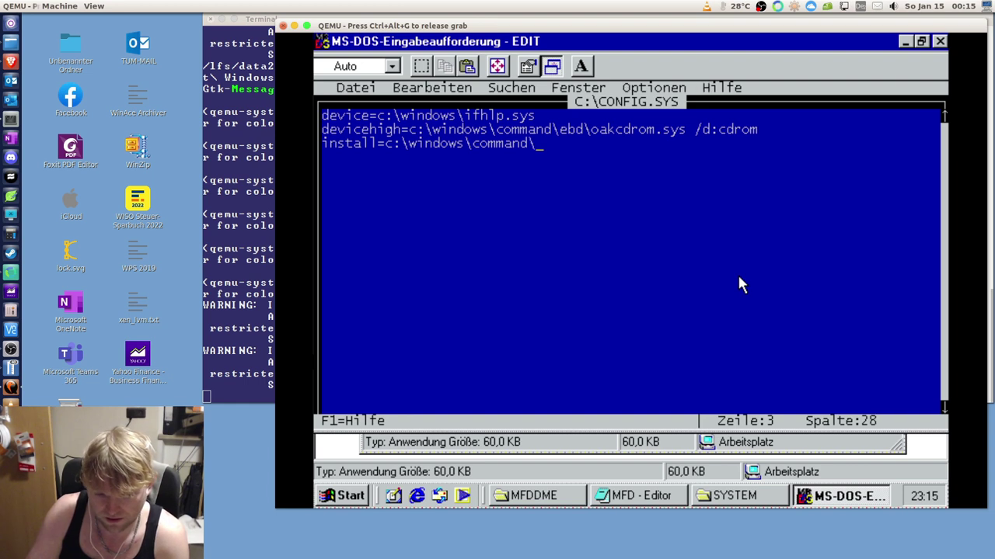
type("ebd\\key")
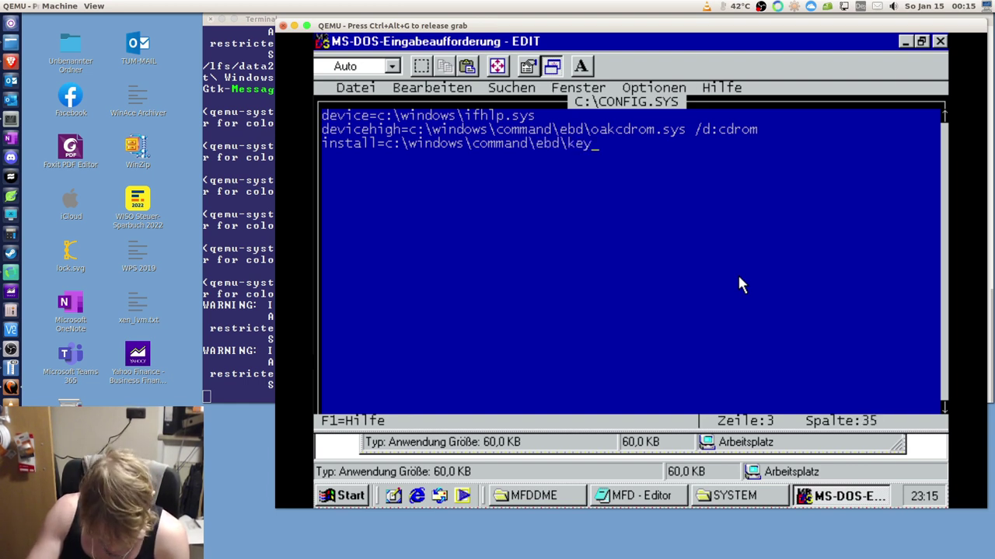
type("b.co")
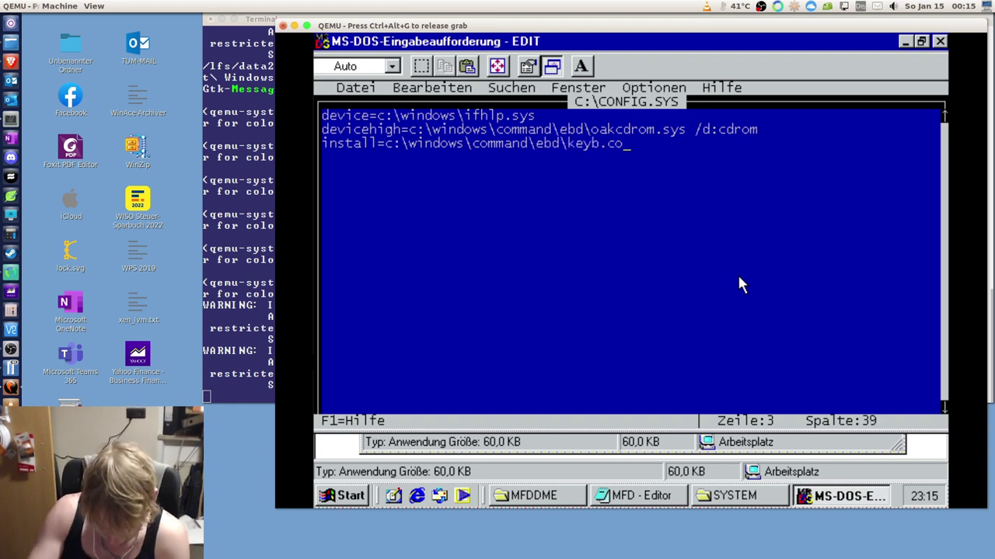
type("m dr")
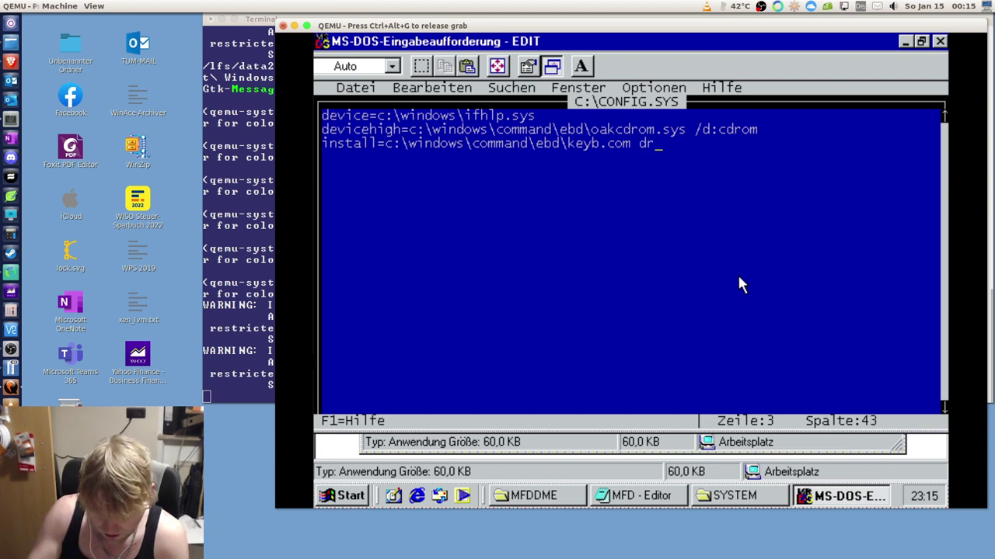
type(",,c:")
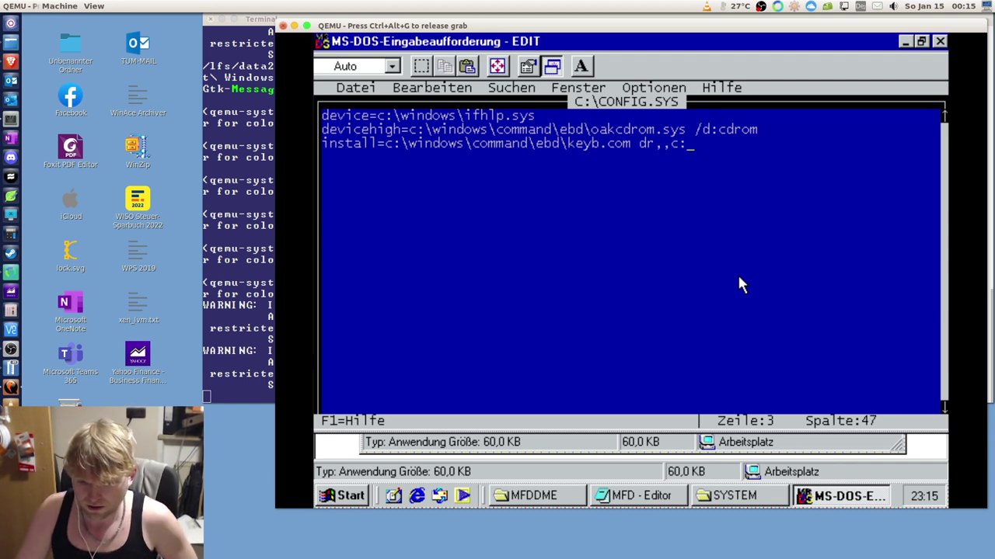
type("\\")
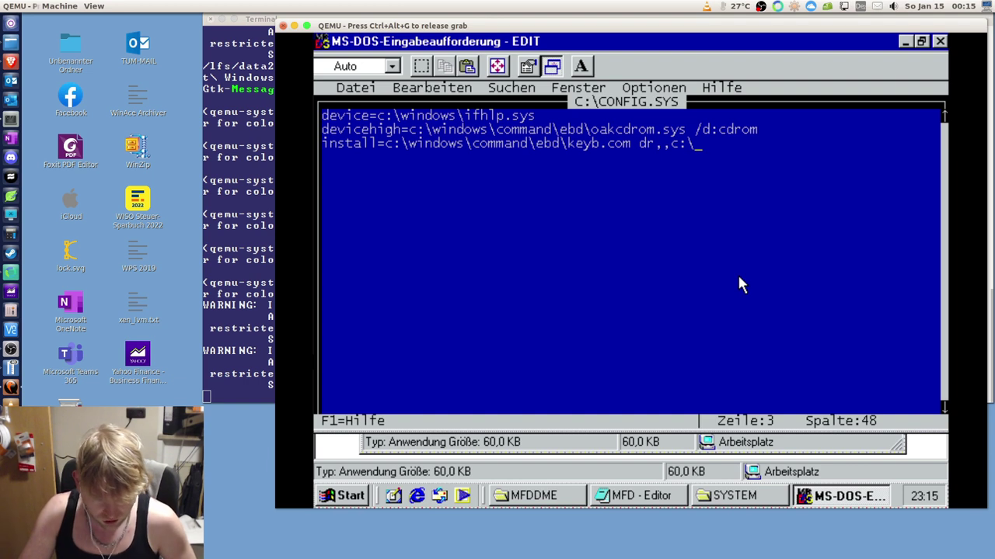
type("windows\\")
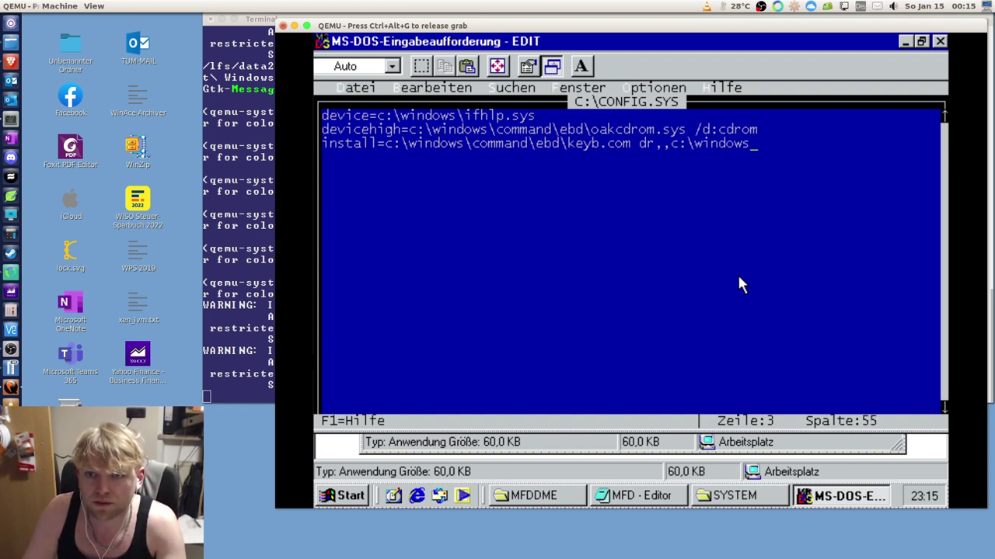
type("command")
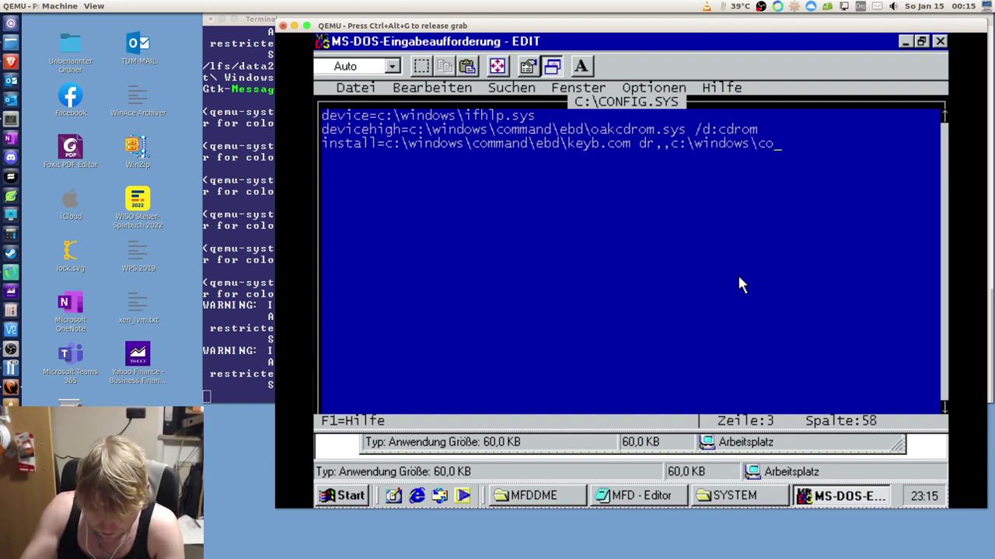
type("\\keyb")
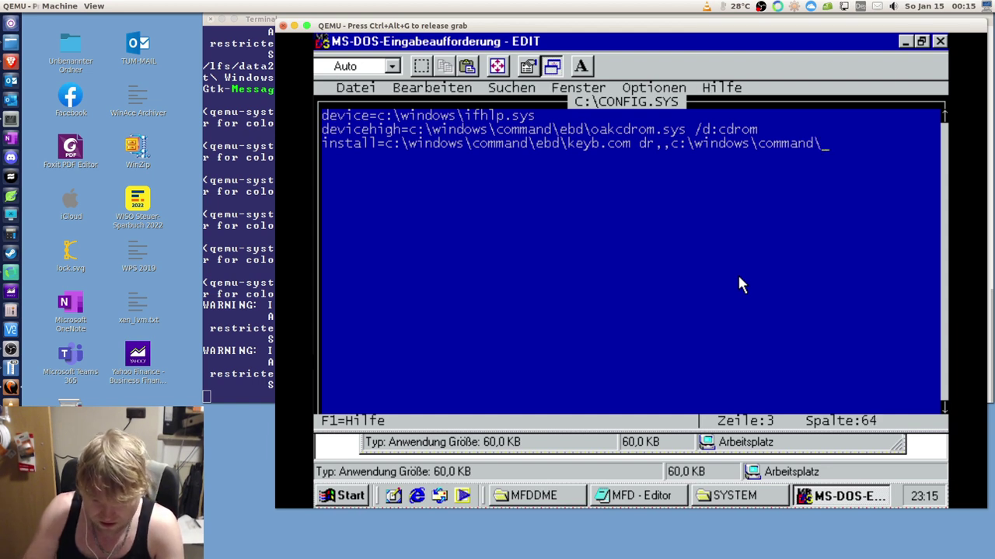
type("oard.sys")
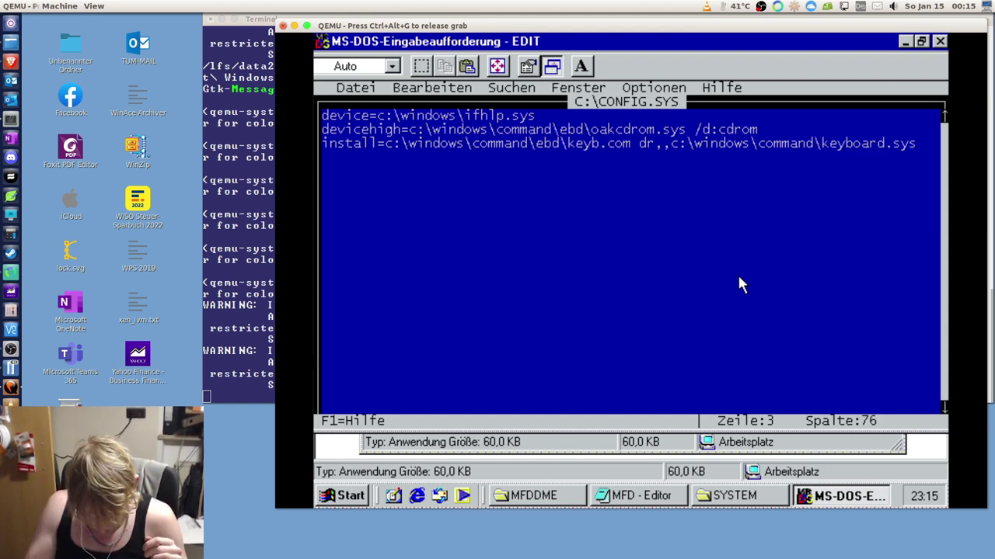
key("Return")
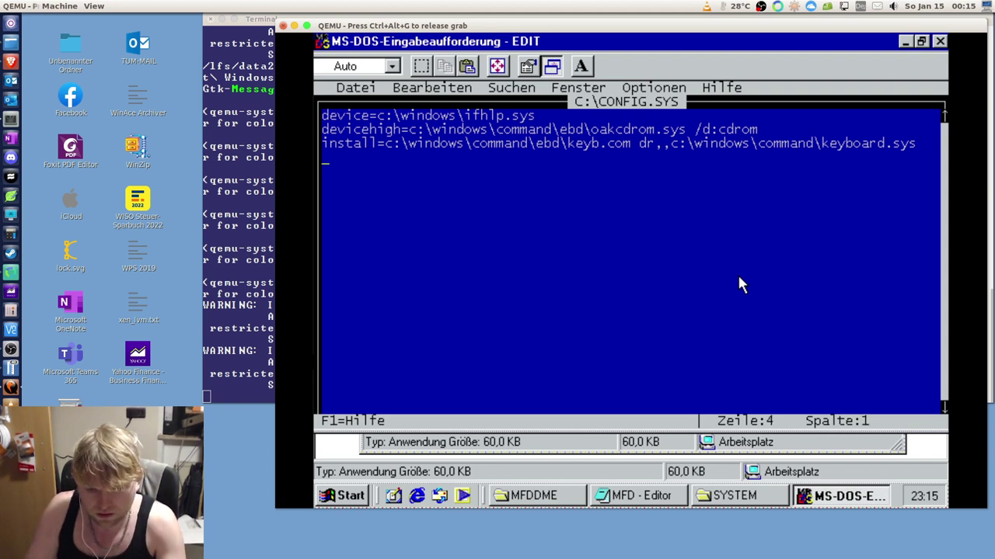
type("DOS")
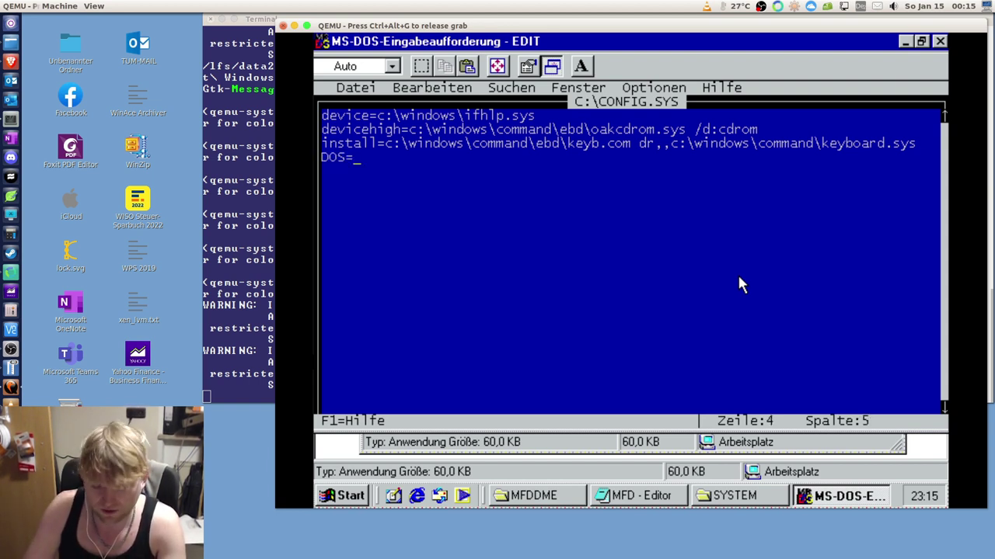
type("=high")
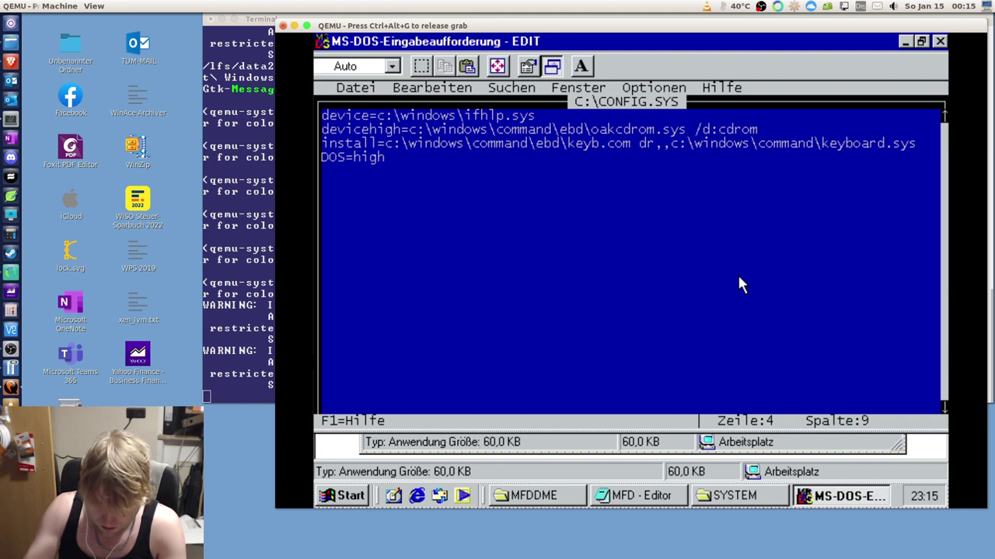
type(",umb")
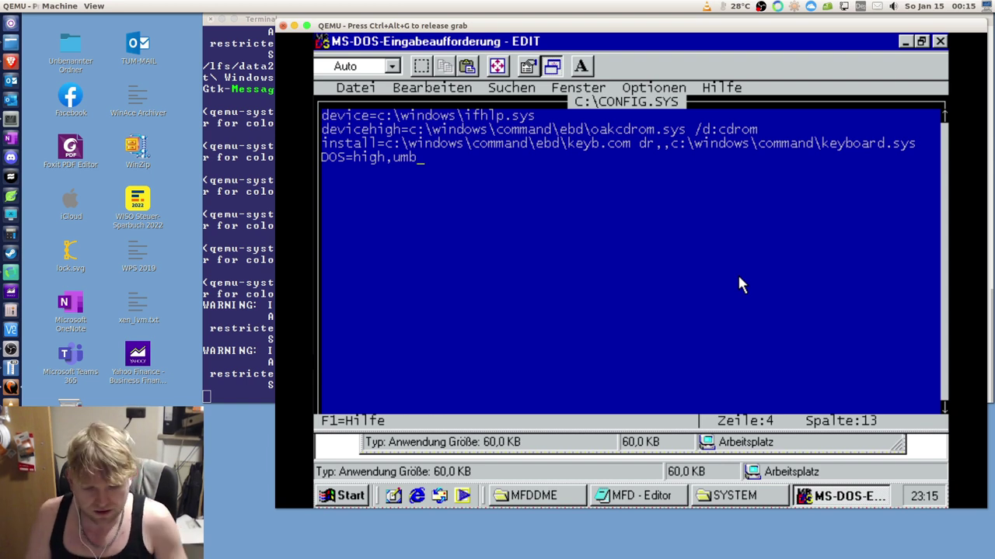
Save CONFIG.SYS and quit the DOS editor through the Datei menu
key("alt+d")
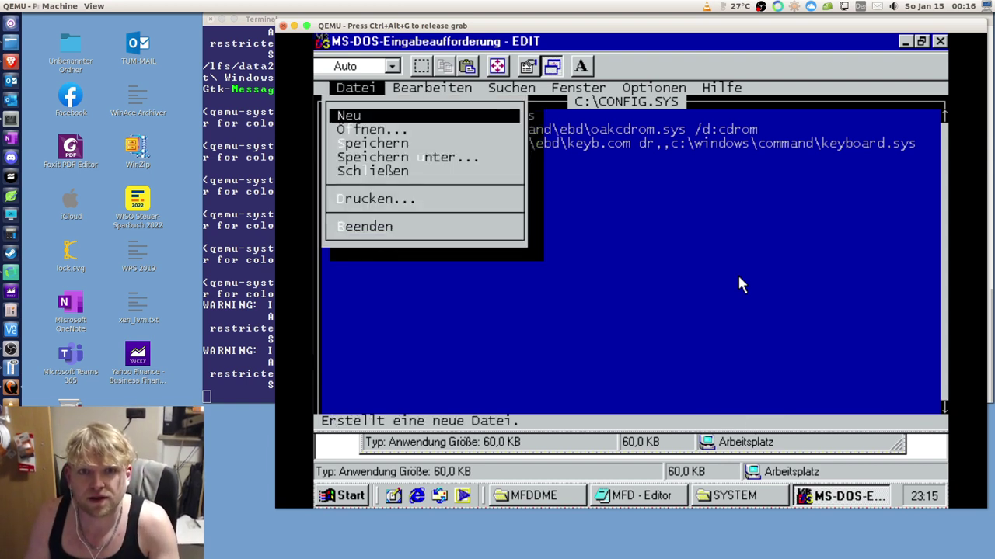
key("Down")
key("Down")
key("Escape")
key("alt+d")
key("Down")
key("Down")
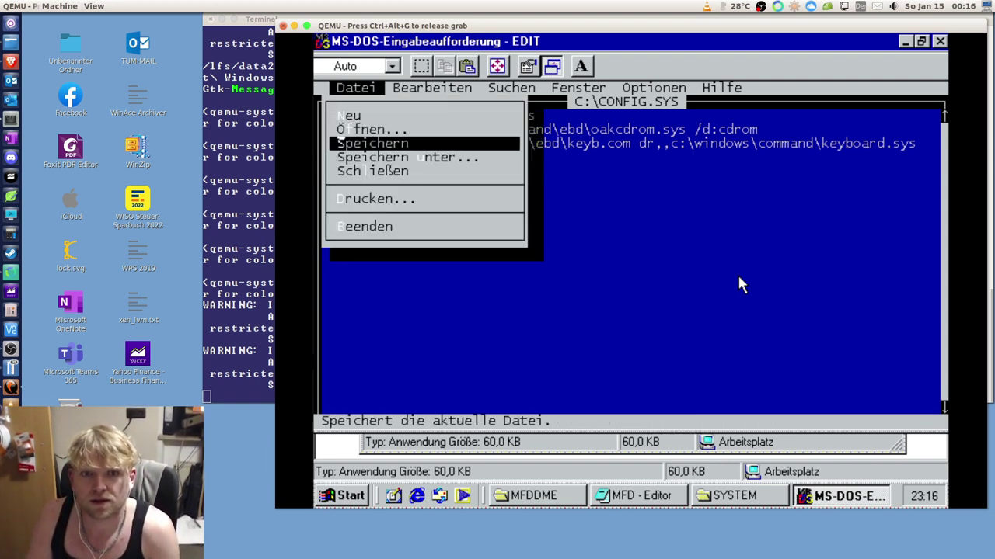
key("Down")
key("Down")
key("Down")
key("Down")
key("Return")
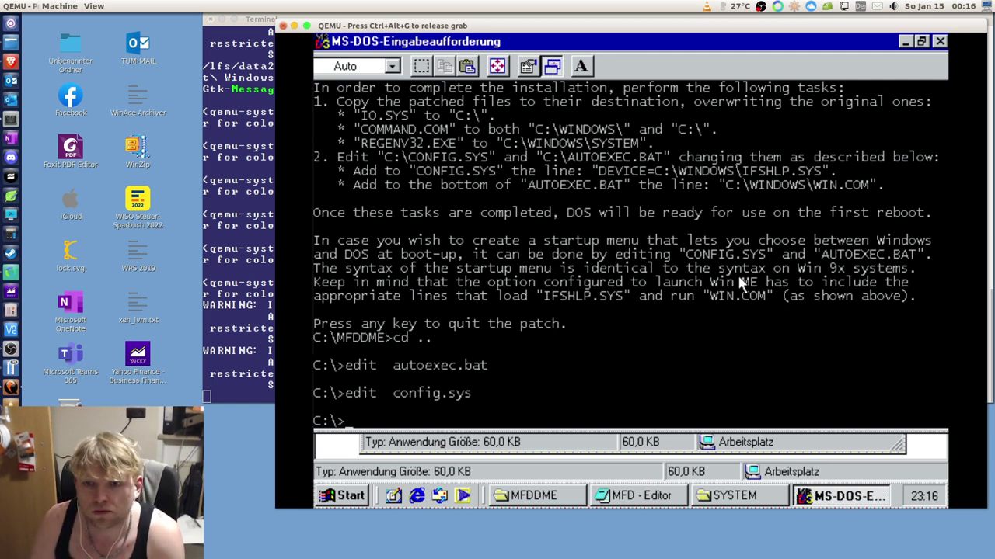
Review the MFD.NFO patch notes and mark the C:\WINDOWS\WIN.COM path
left_click(631, 500)
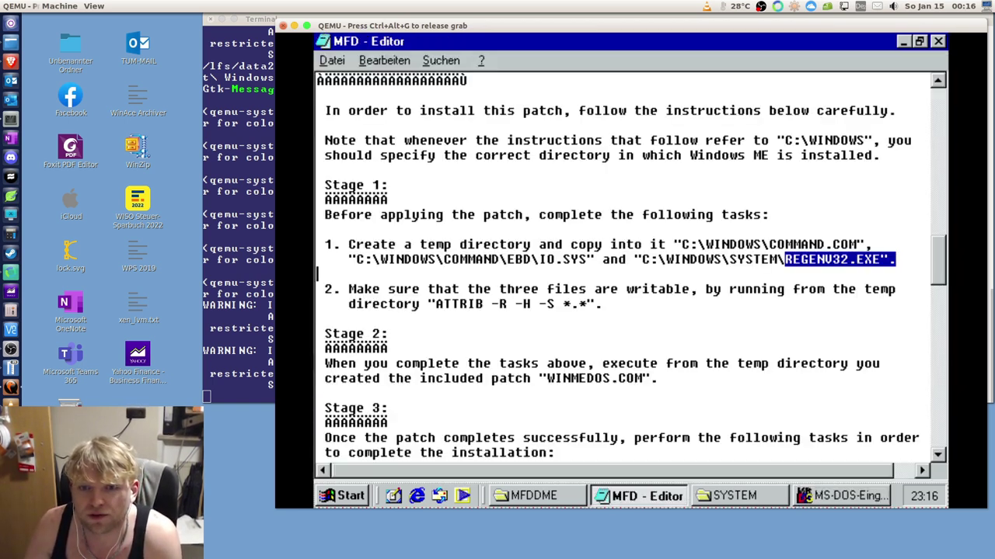
scroll(612, 315, "down", 3)
scroll(614, 307, "down", 2)
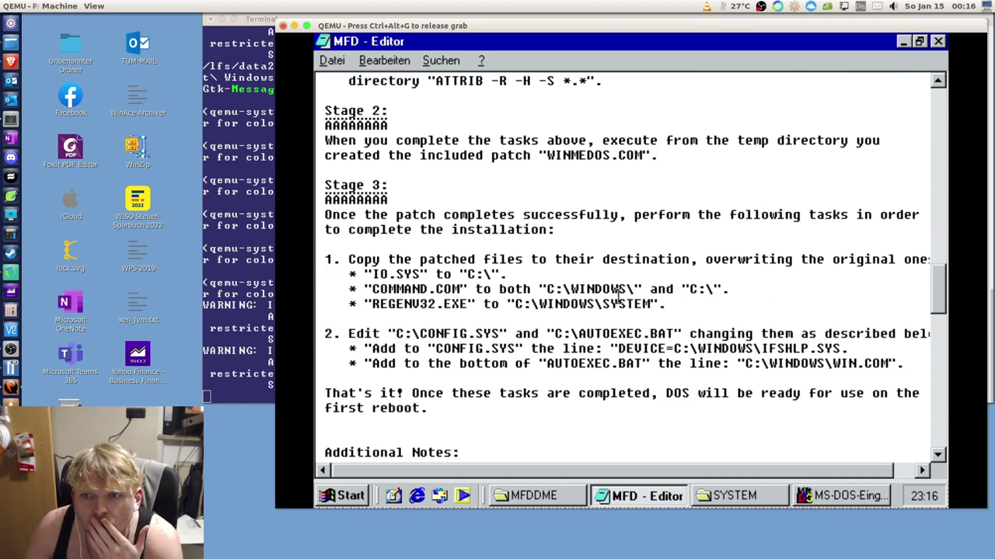
left_click_drag(745, 364, 884, 366)
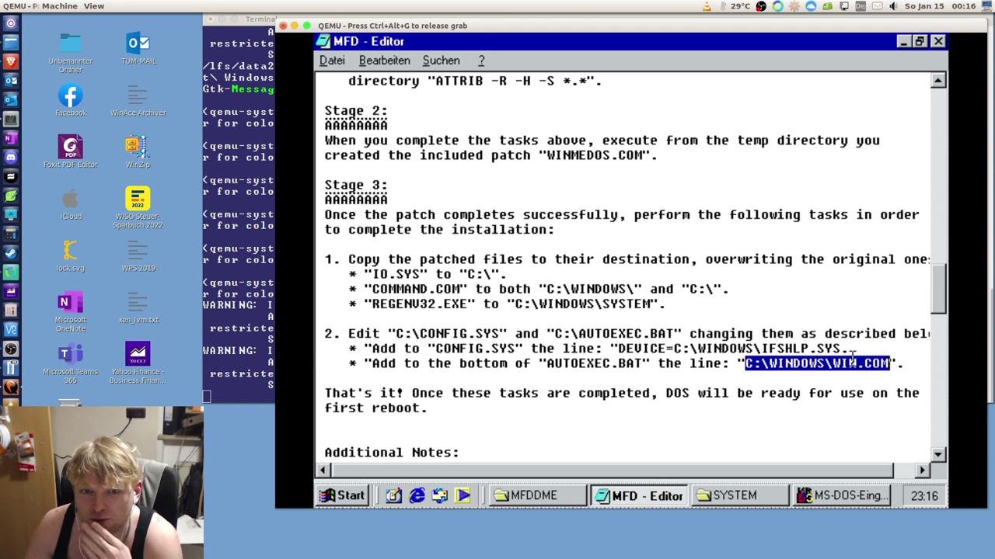
scroll(823, 344, "down", 2)
scroll(821, 344, "down", 1)
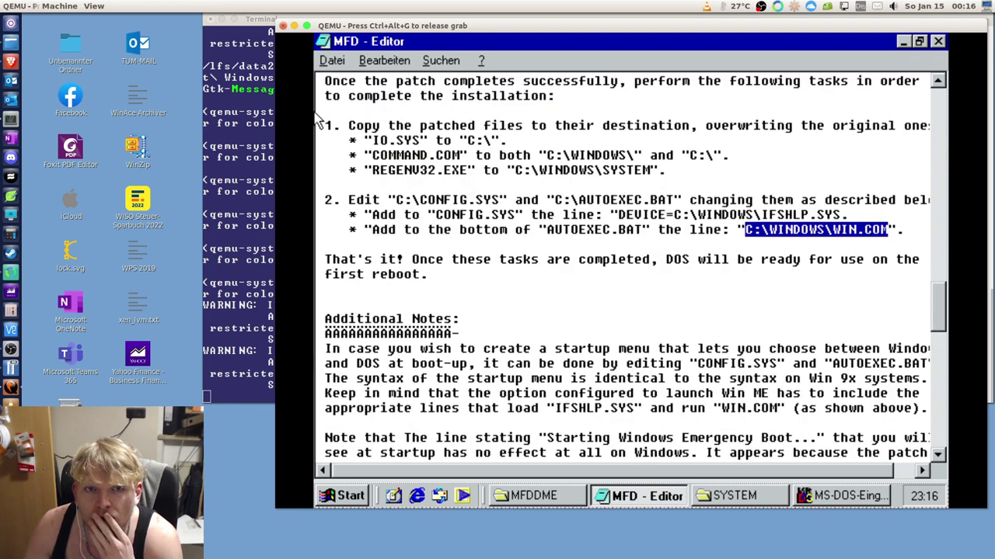
List the C:\ directory with dir, then return to the patch notes
left_click(824, 496)
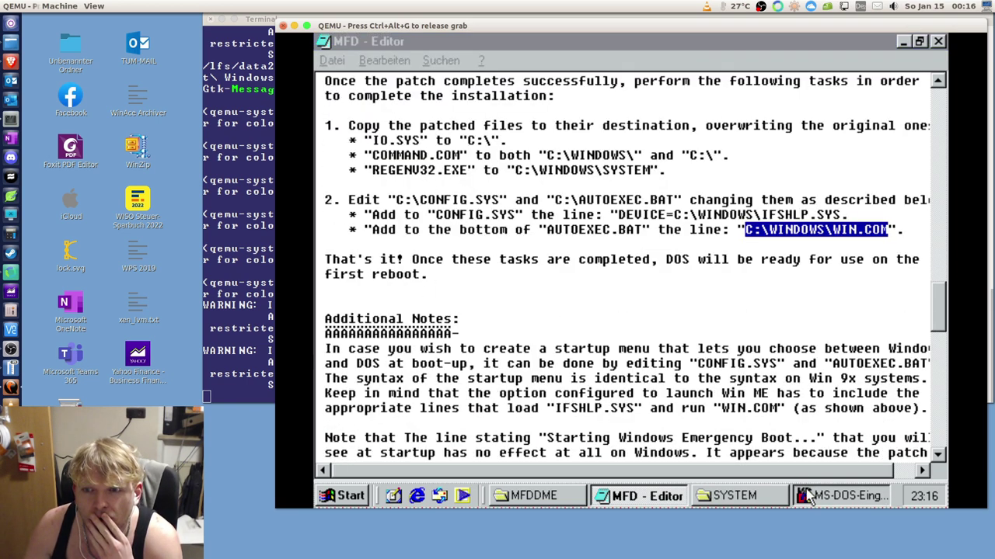
type("dir")
key("Return")
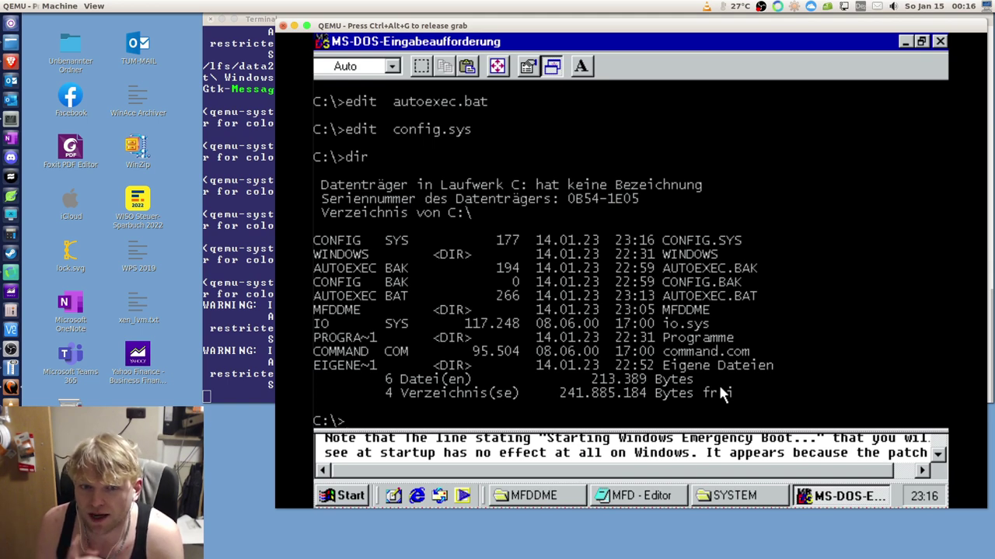
left_click(649, 501)
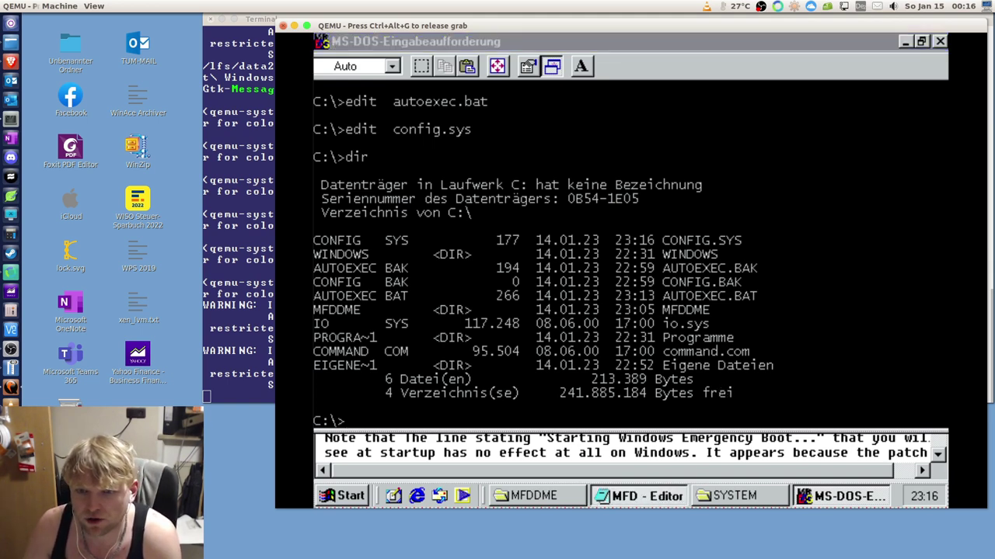
scroll(648, 312, "down", 4)
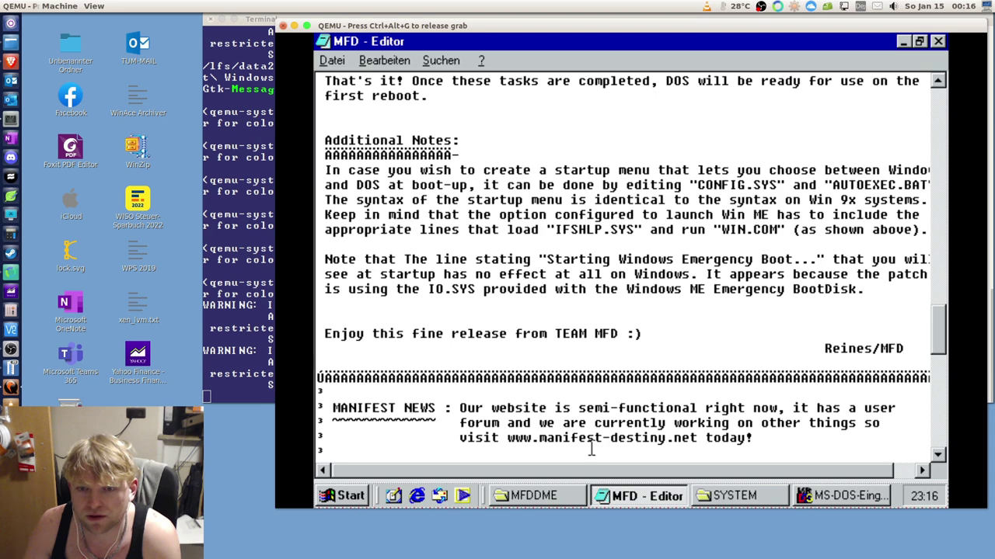
Choose to restart Windows ME from the shutdown dialog
left_click(348, 498)
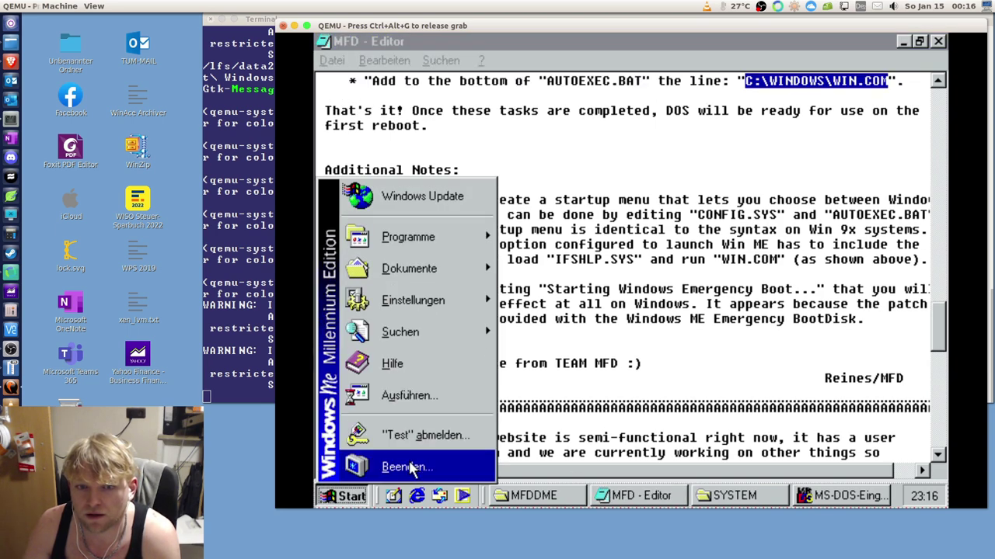
left_click(406, 467)
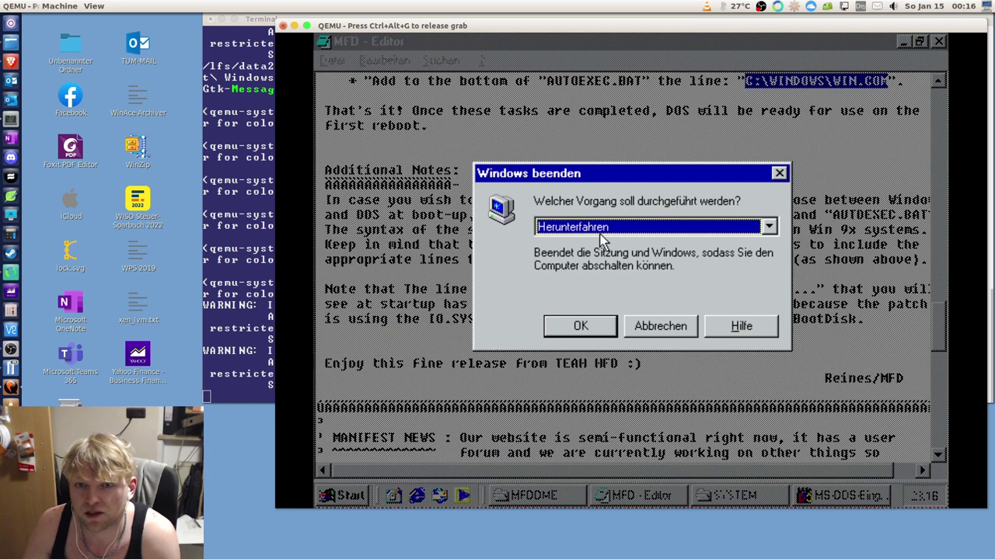
left_click(600, 233)
left_click(595, 257)
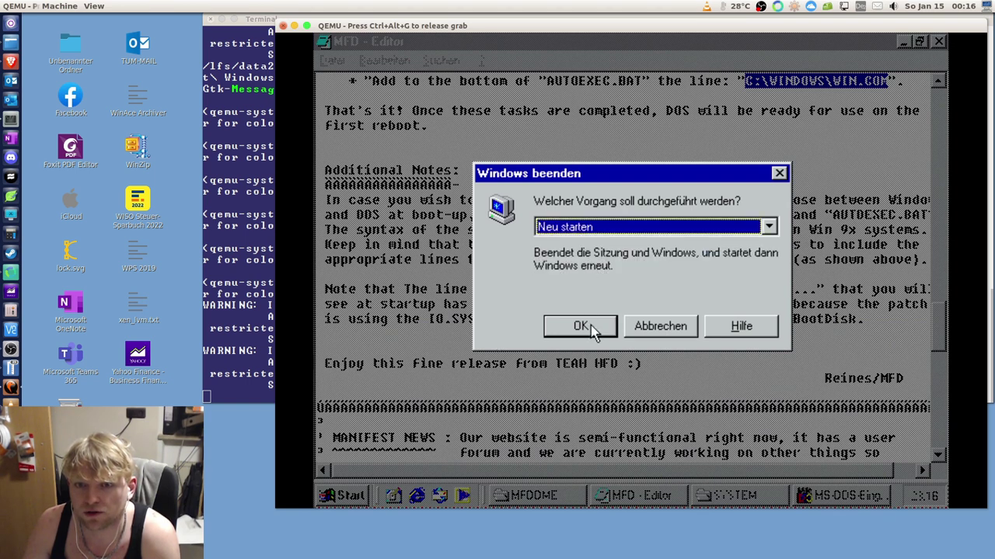
left_click(583, 326)
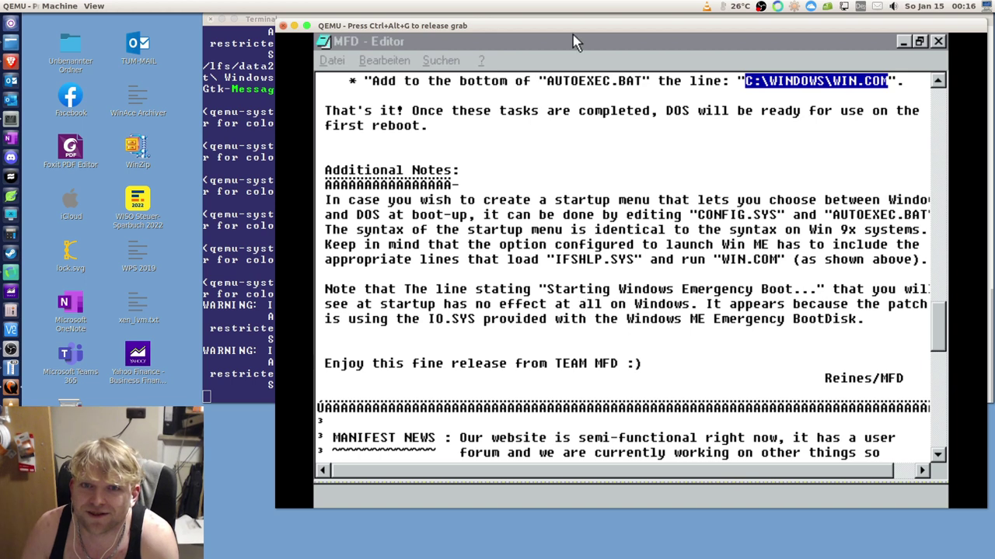
Close the MFD editor, end the hung Rundll32 task, and shut down the guest
left_click(620, 45)
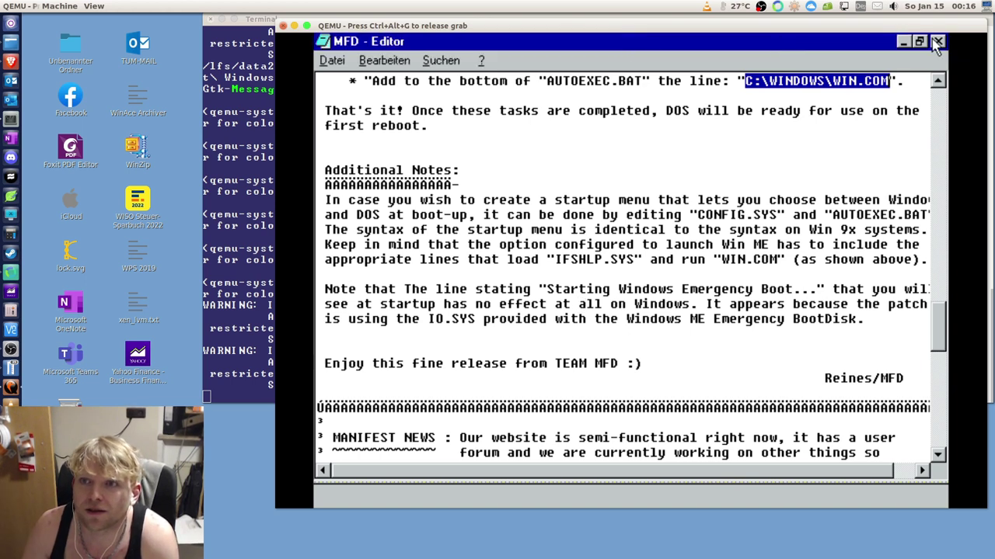
left_click(937, 42)
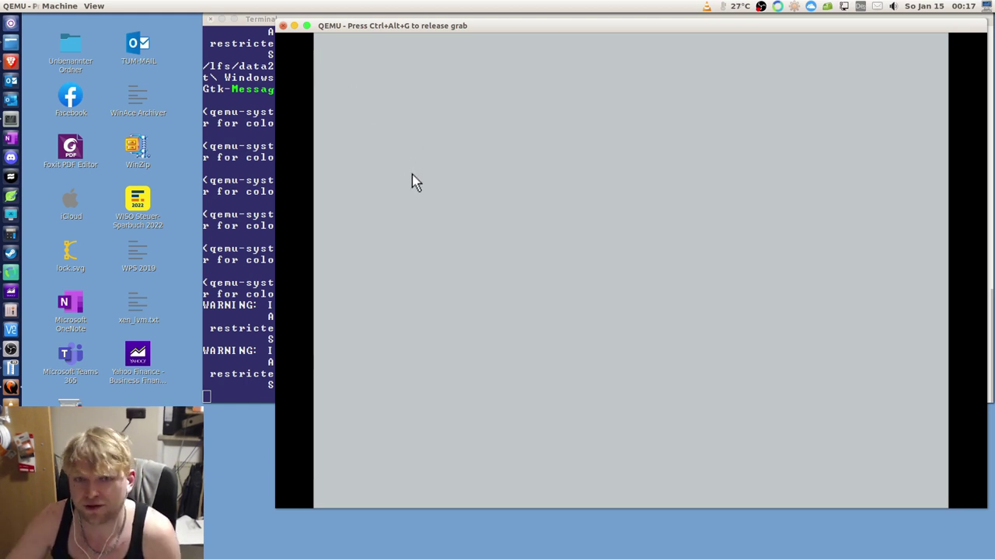
key("ctrl+alt+Delete")
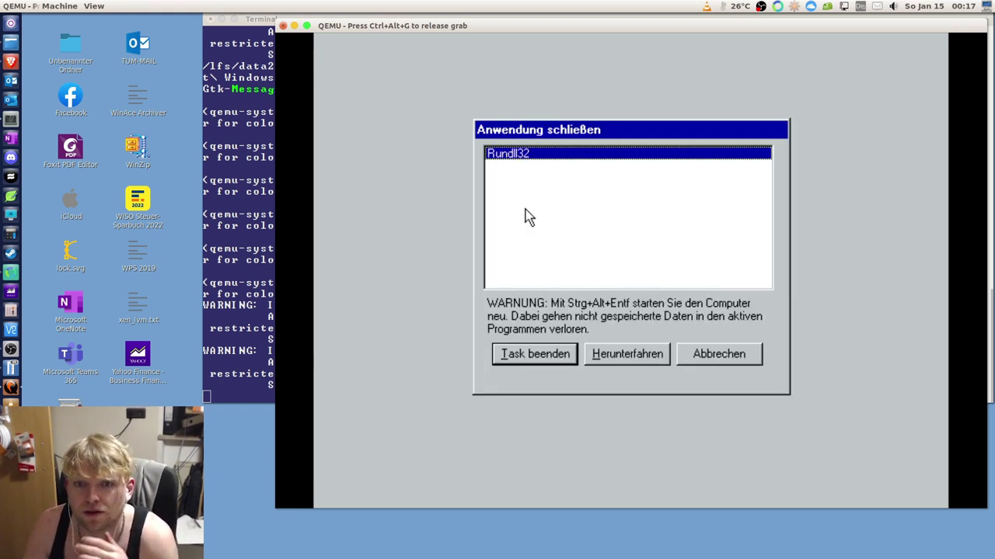
left_click(554, 367)
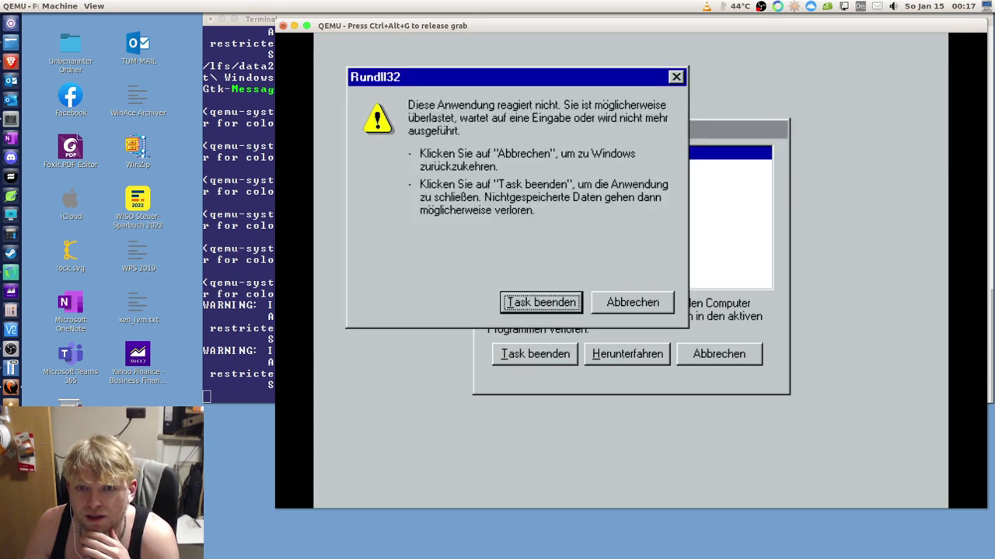
left_click(549, 304)
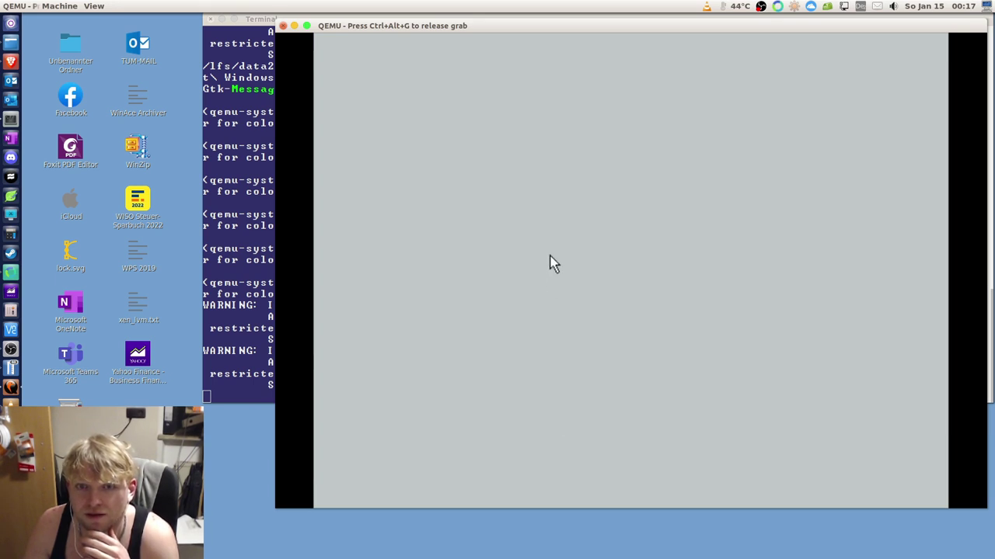
key("ctrl+alt+Delete")
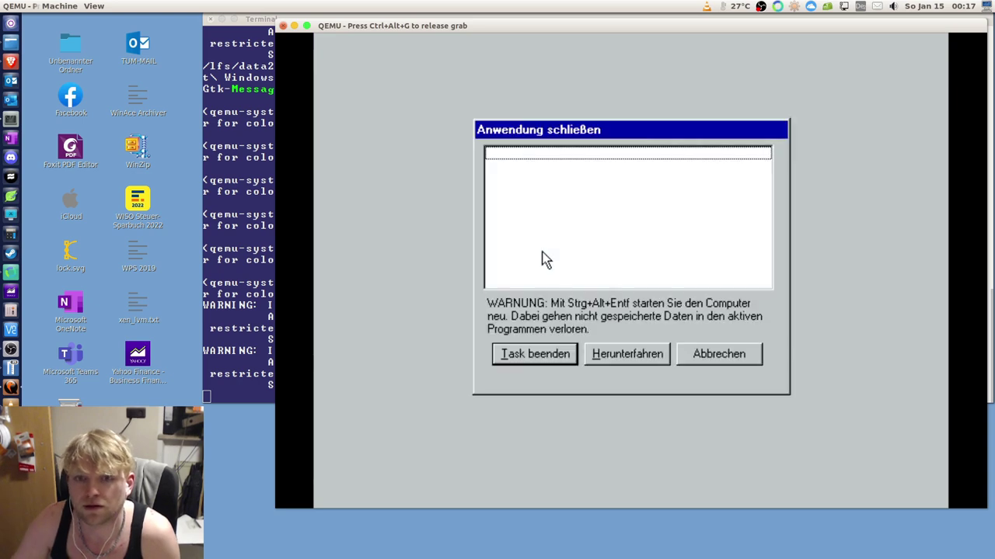
left_click(620, 348)
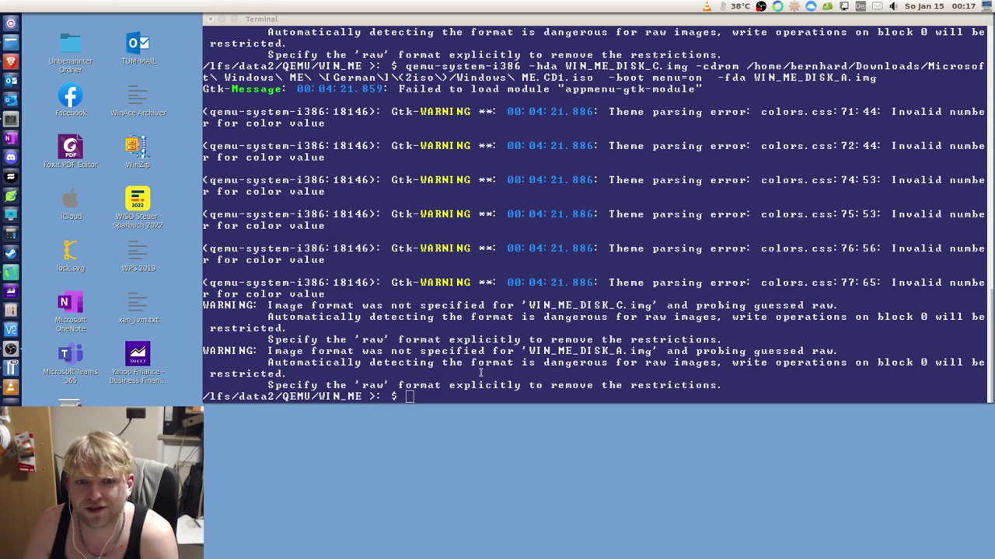
Rerun the previous qemu command with Downloads/QEMM97.iso as the CD image
left_click(453, 365)
key("Up")
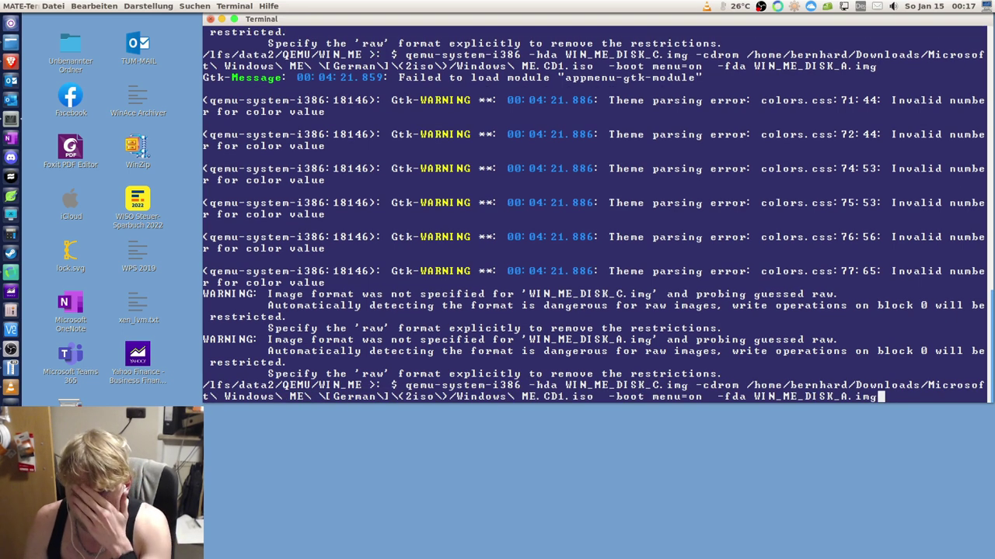
key("Left")
key("Left")
key("Left")
key("Left")
key("Left")
key("Left")
key("Left")
key("Left")
key("Left")
key("Left")
key("Left")
key("Left")
key("Left")
key("Left")
key("Left")
key("Left")
key("Left")
key("Left")
key("Left")
key("Left")
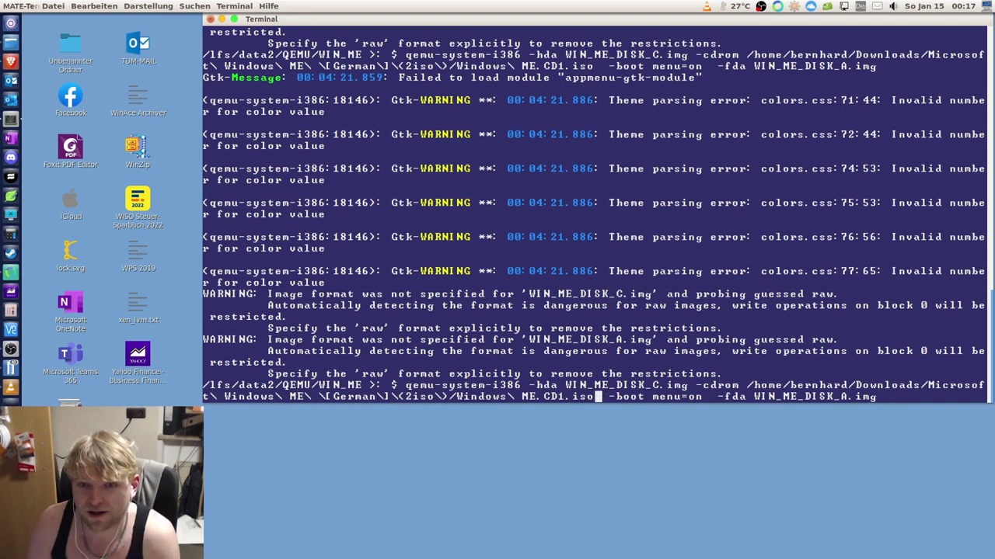
key("BackSpace")
key("BackSpace")
key("BackSpace")
key("BackSpace")
key("BackSpace")
key("BackSpace")
key("BackSpace")
key("BackSpace")
key("BackSpace")
key("BackSpace")
key("BackSpace")
key("BackSpace")
key("BackSpace")
key("BackSpace")
key("BackSpace")
key("BackSpace")
key("BackSpace")
key("BackSpace")
key("BackSpace")
key("BackSpace")
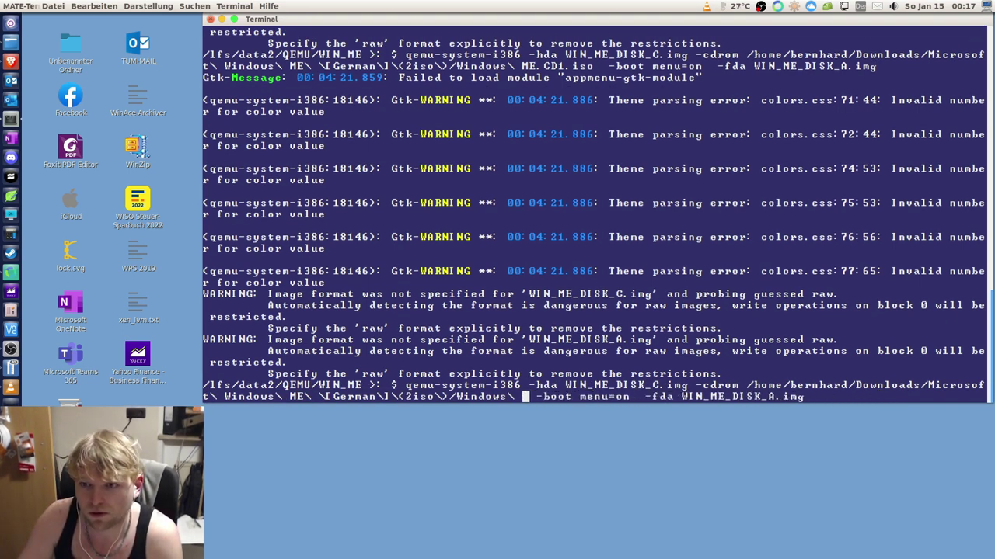
key("BackSpace")
key("BackSpace")
key("BackSpace")
key("BackSpace")
key("BackSpace")
key("BackSpace")
key("BackSpace")
key("BackSpace")
key("BackSpace")
key("BackSpace")
key("BackSpace")
key("BackSpace")
key("BackSpace")
key("BackSpace")
key("BackSpace")
key("BackSpace")
key("BackSpace")
key("BackSpace")
key("BackSpace")
key("BackSpace")
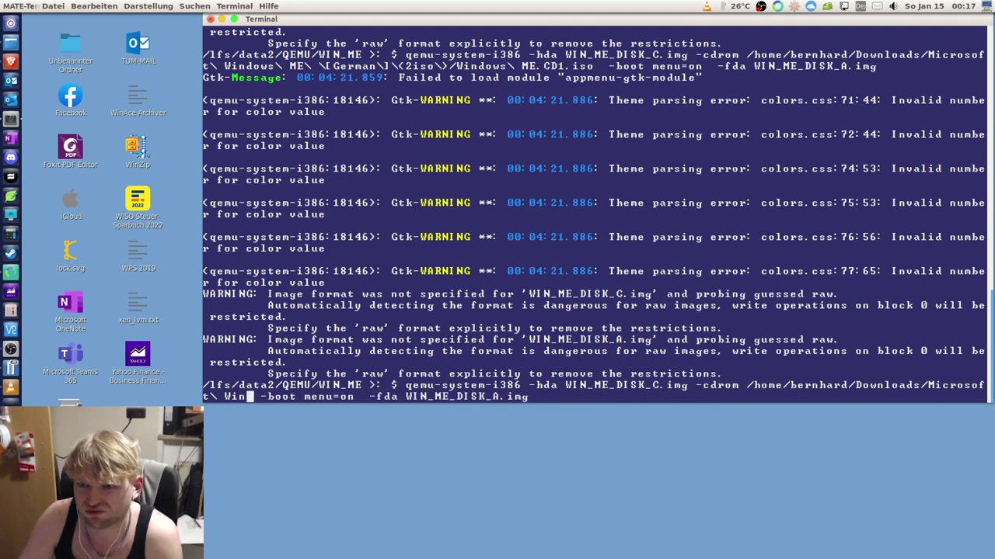
key("BackSpace")
key("BackSpace")
key("BackSpace")
key("BackSpace")
key("BackSpace")
key("BackSpace")
key("BackSpace")
key("BackSpace")
key("BackSpace")
key("BackSpace")
key("BackSpace")
key("BackSpace")
key("BackSpace")
key("BackSpace")
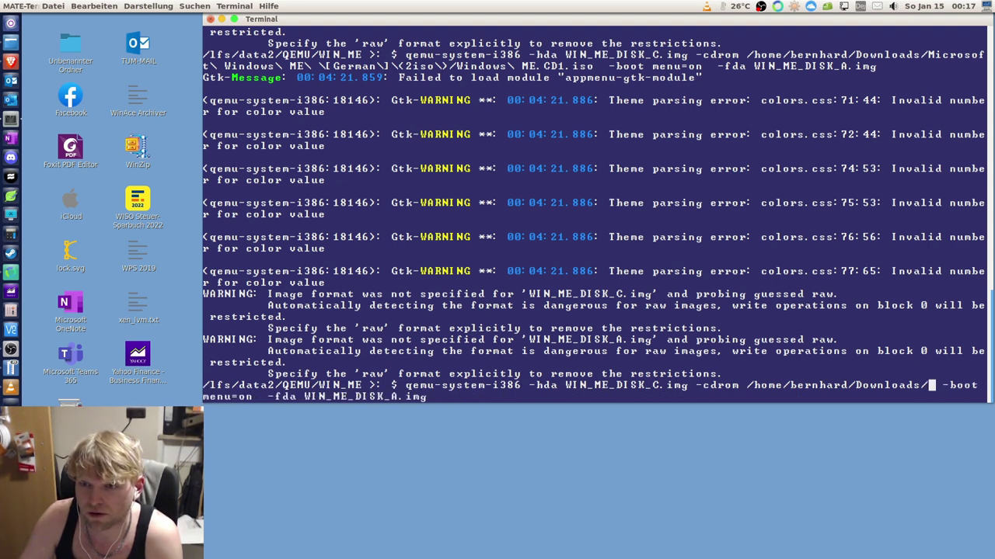
type("/Q")
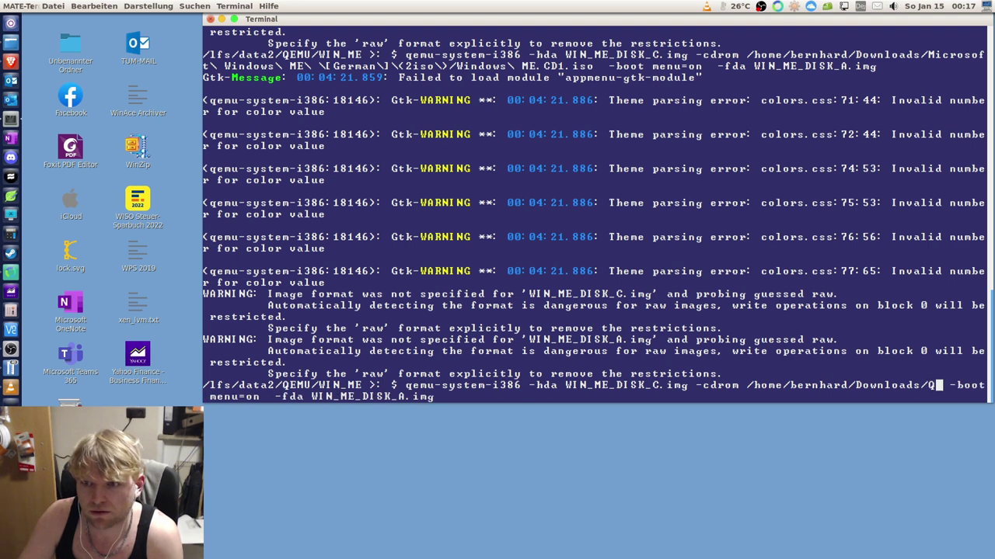
key("Tab")
key("Tab")
type("E")
key("Tab")
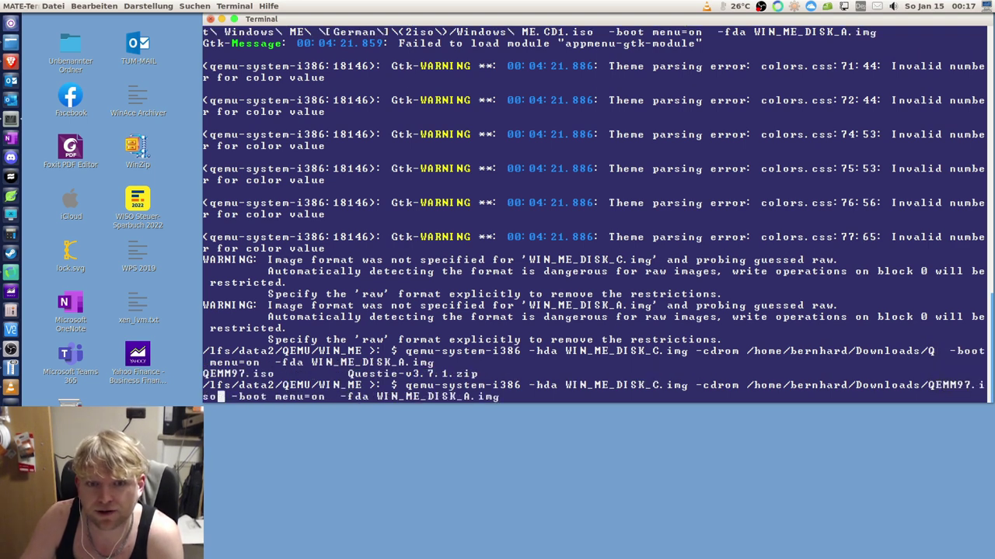
key("Return")
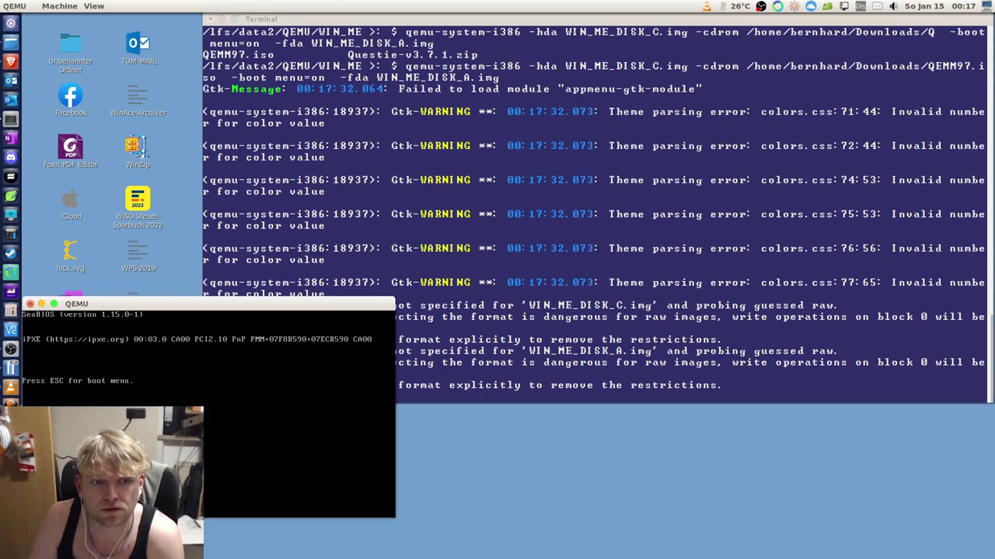
key("1")
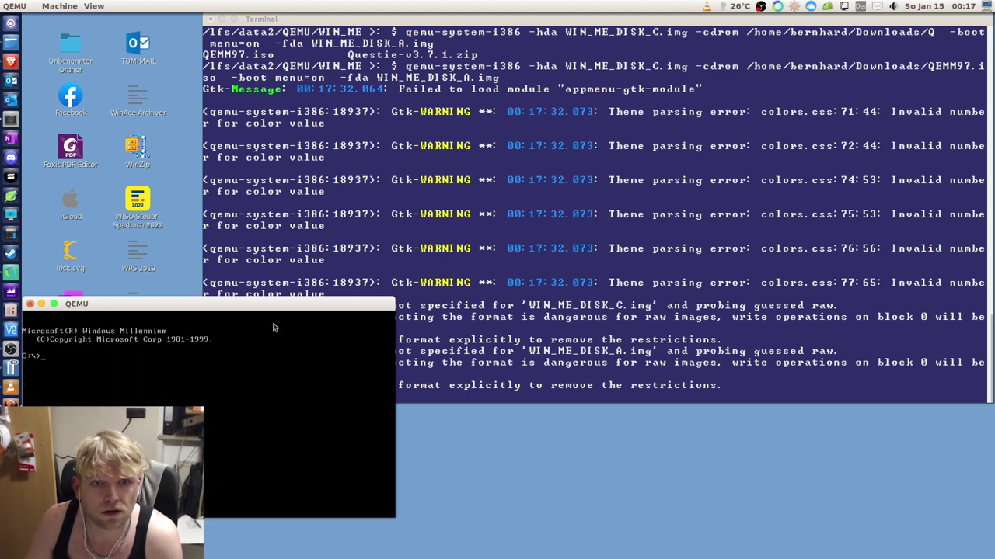
Run dir and mem at the DOS prompt to list files and memory usage
left_click_drag(241, 308, 445, 197)
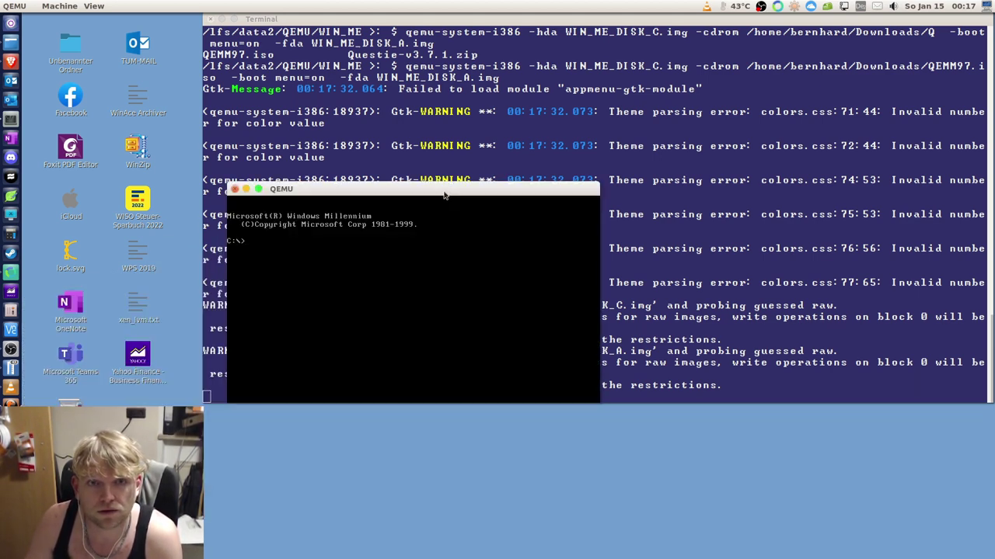
type("dir")
key("Return")
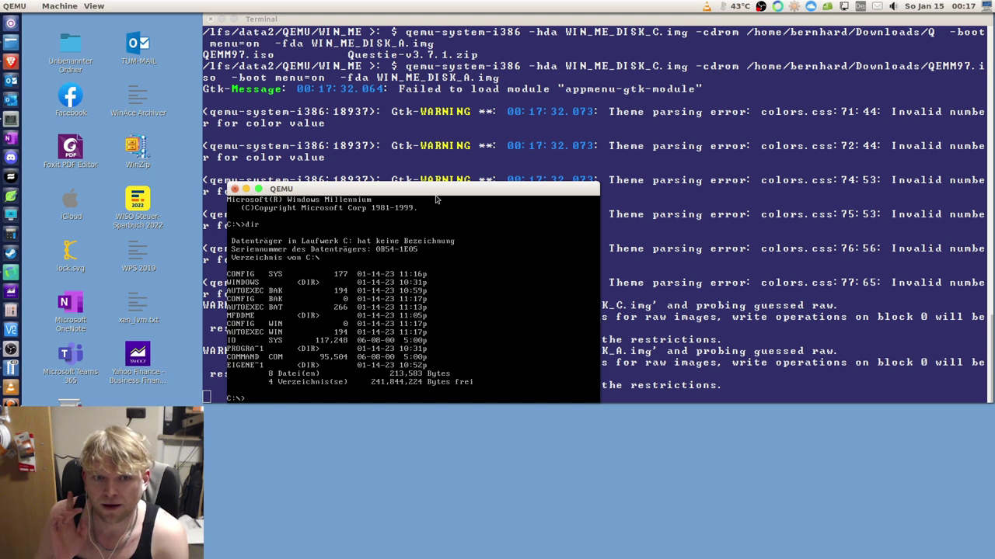
type("mem")
key("Return")
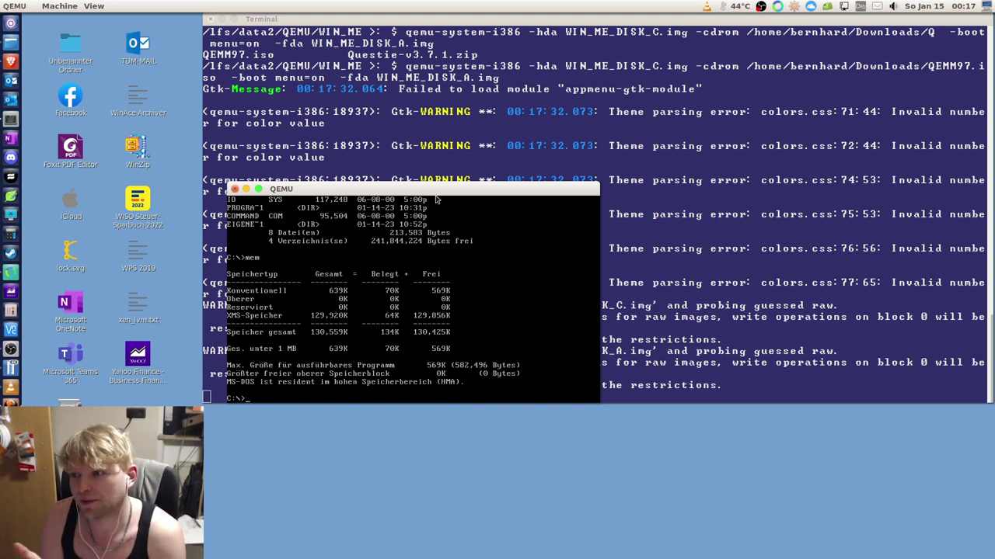
Resize and reposition the QEMU window and minimise the terminal
left_click(68, 6)
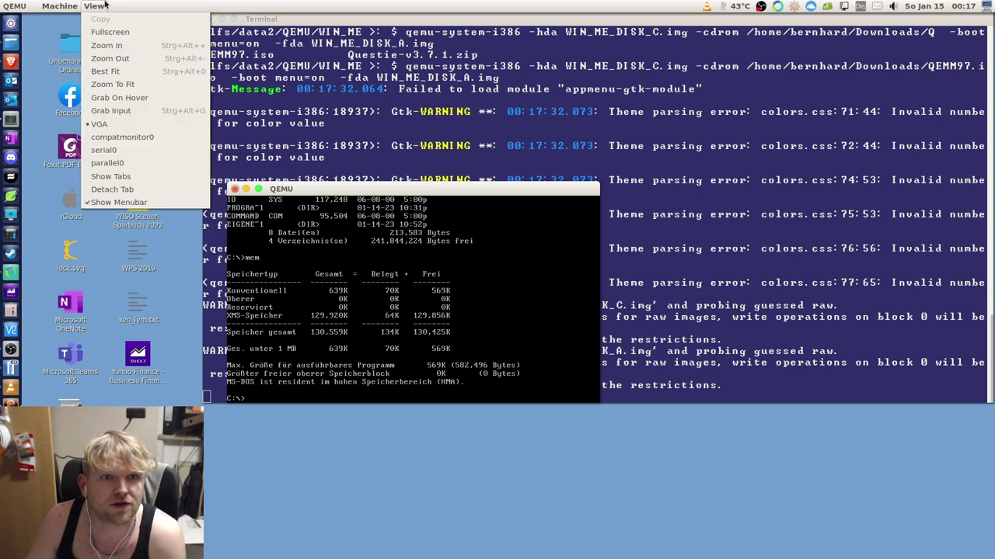
left_click(118, 87)
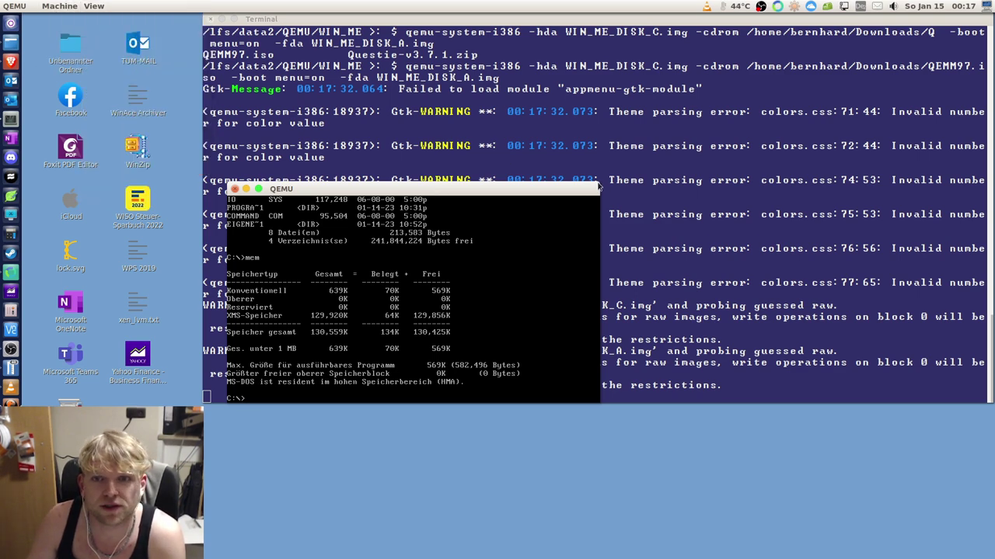
left_click_drag(594, 184, 952, 35)
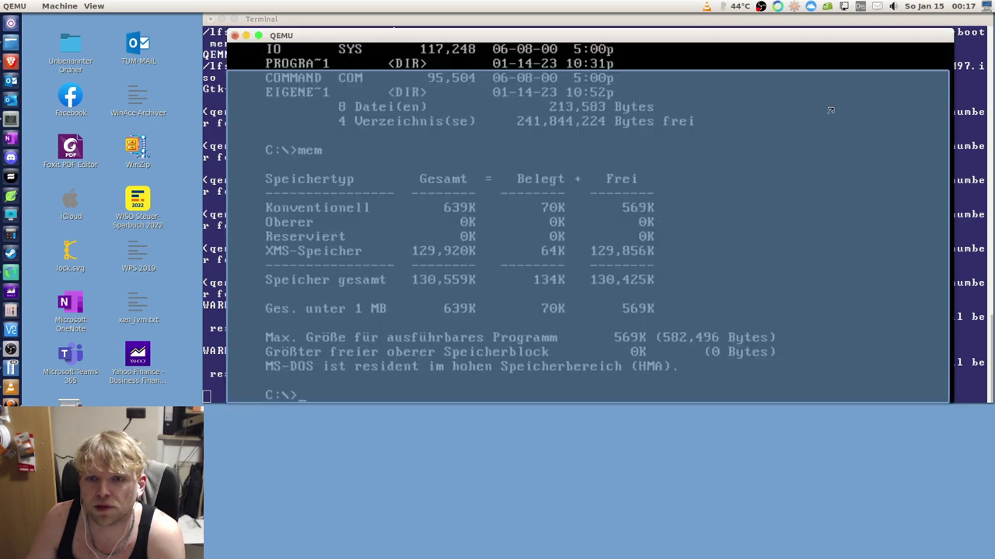
left_click_drag(830, 110, 862, 146)
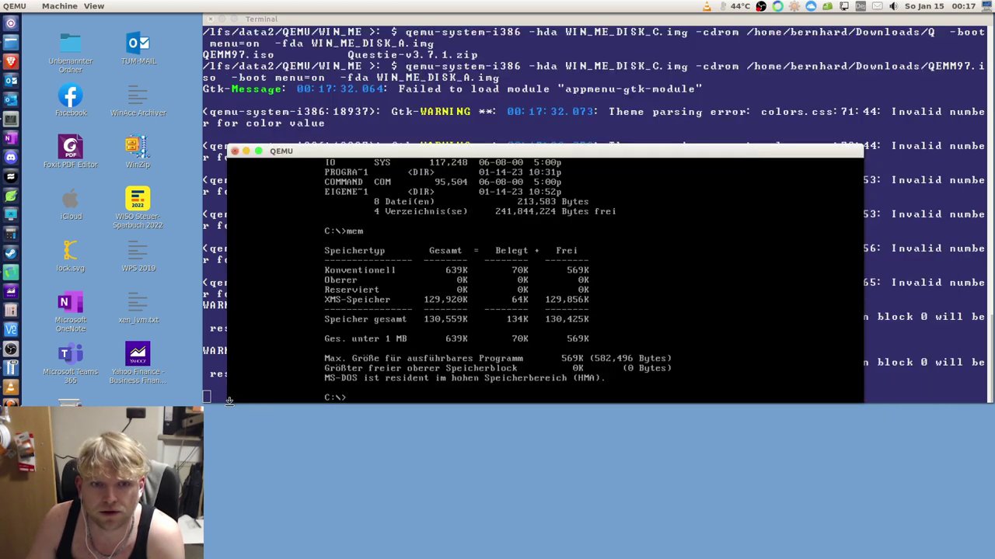
left_click(94, 6)
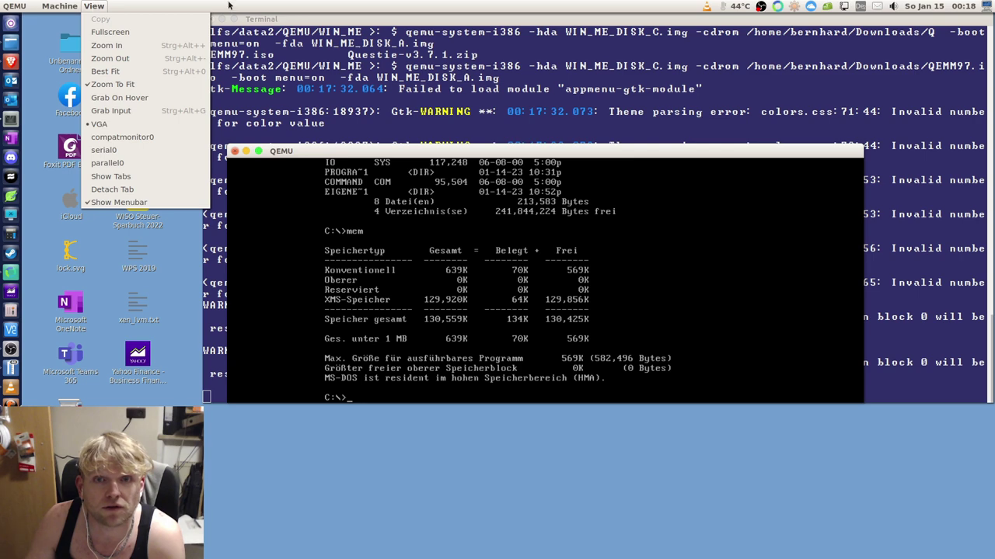
left_click(754, 135)
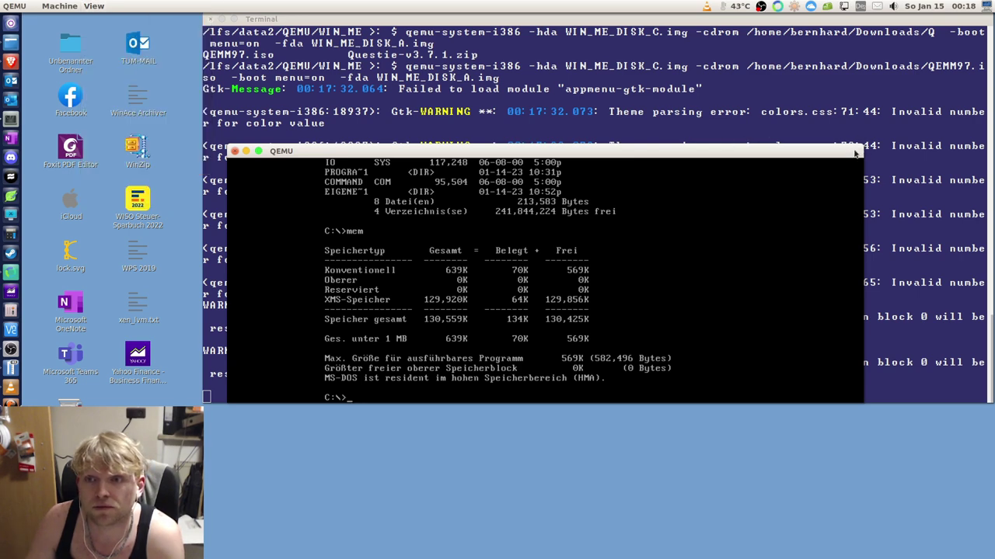
left_click_drag(854, 154, 793, 126)
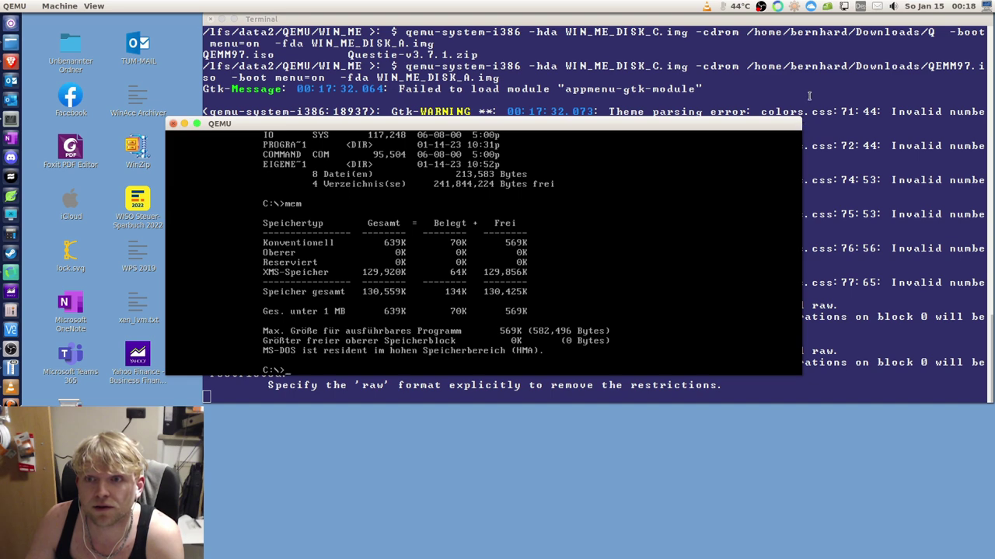
left_click(809, 96)
left_click(223, 18)
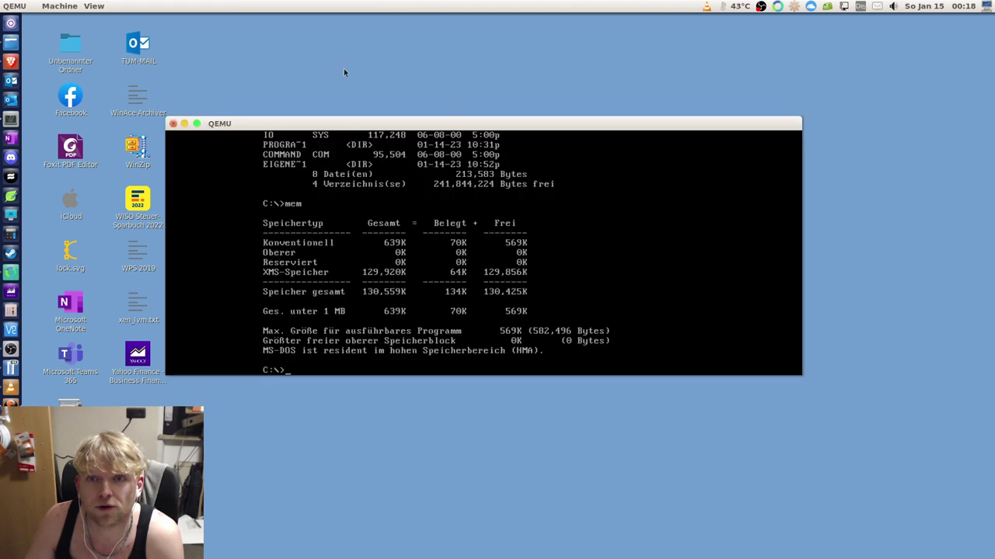
left_click_drag(801, 121, 735, 31)
left_click_drag(642, 37, 706, 198)
Zoom in the guest display several times via the View menu
left_click(93, 5)
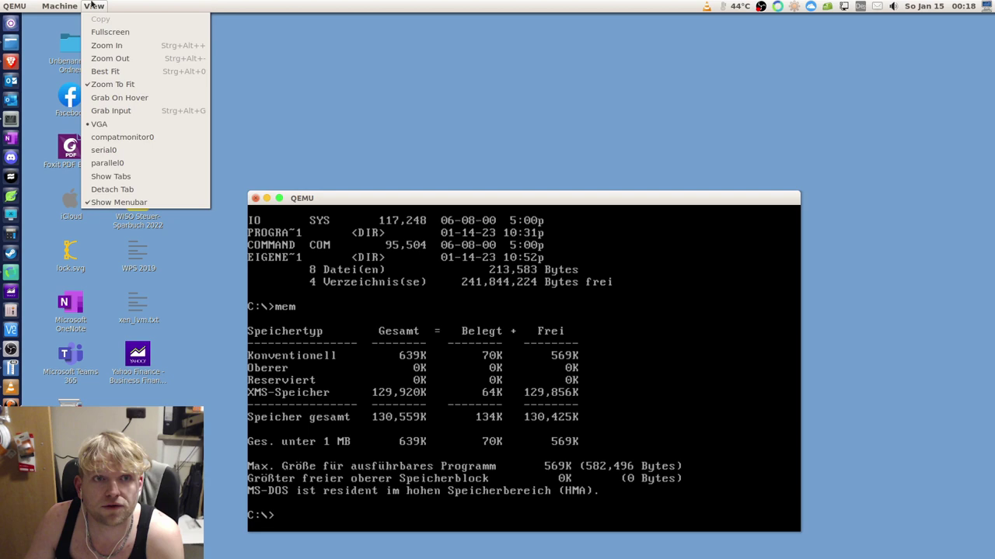
left_click(111, 56)
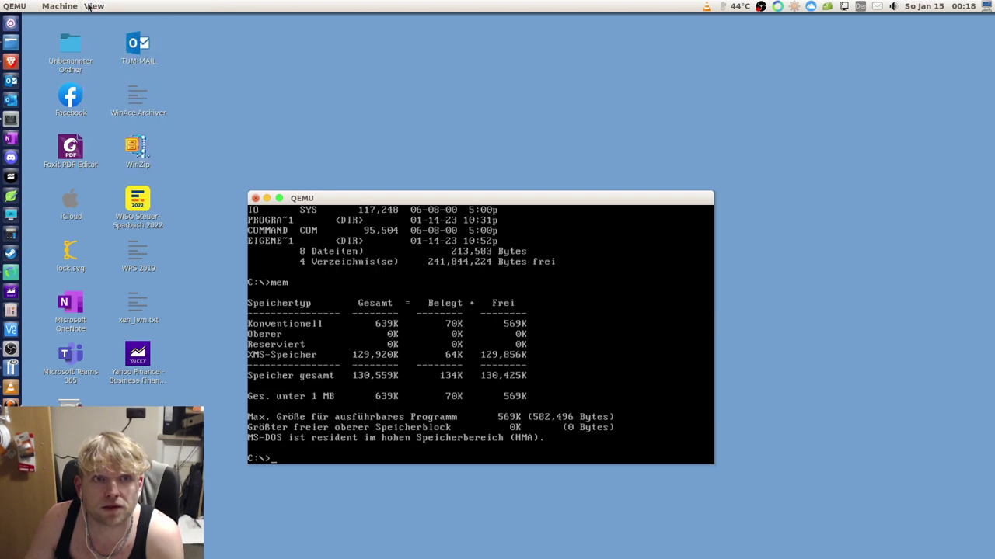
left_click(93, 6)
left_click(109, 45)
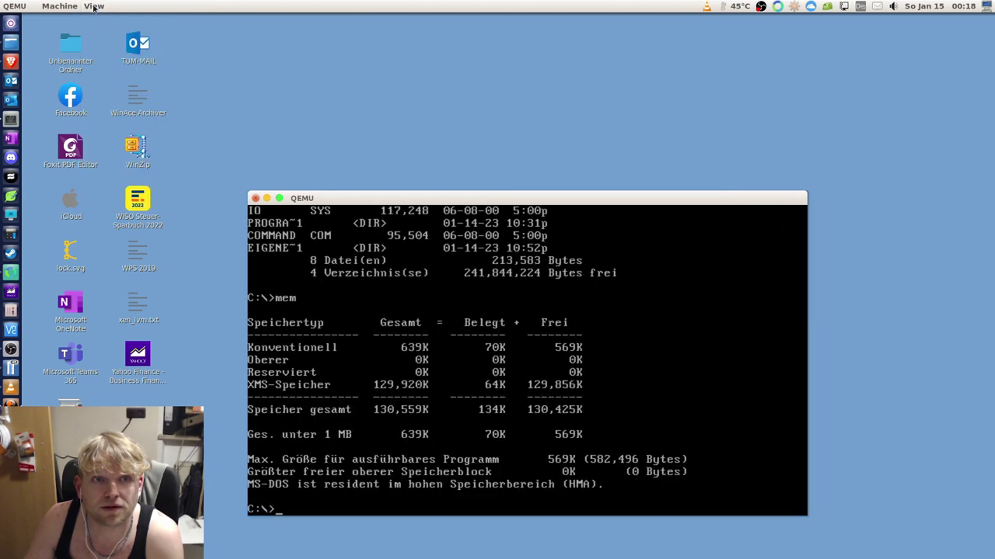
left_click(93, 5)
left_click(115, 45)
left_click(94, 5)
left_click(109, 46)
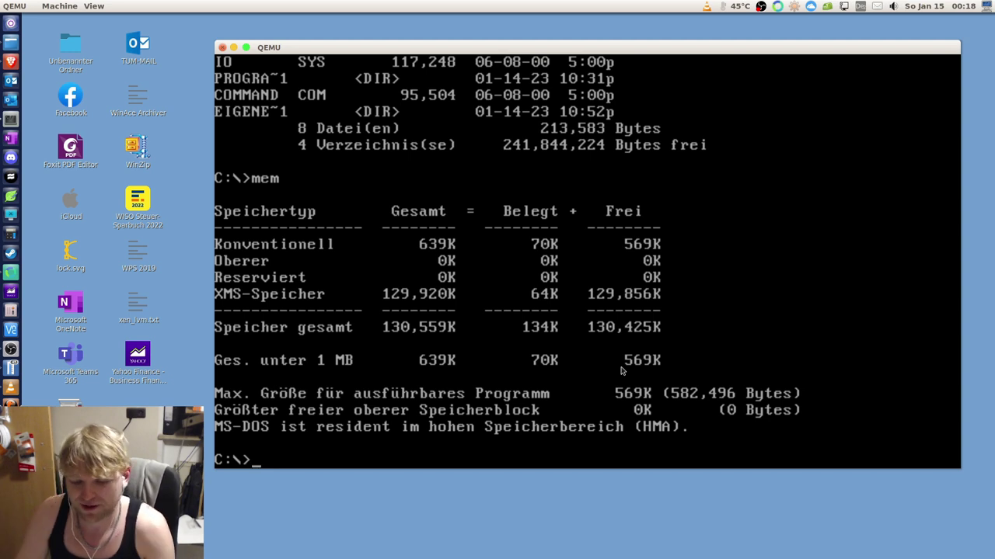
Try switching to drive D:, then run edit autoexec.bat
type("d")
type(":")
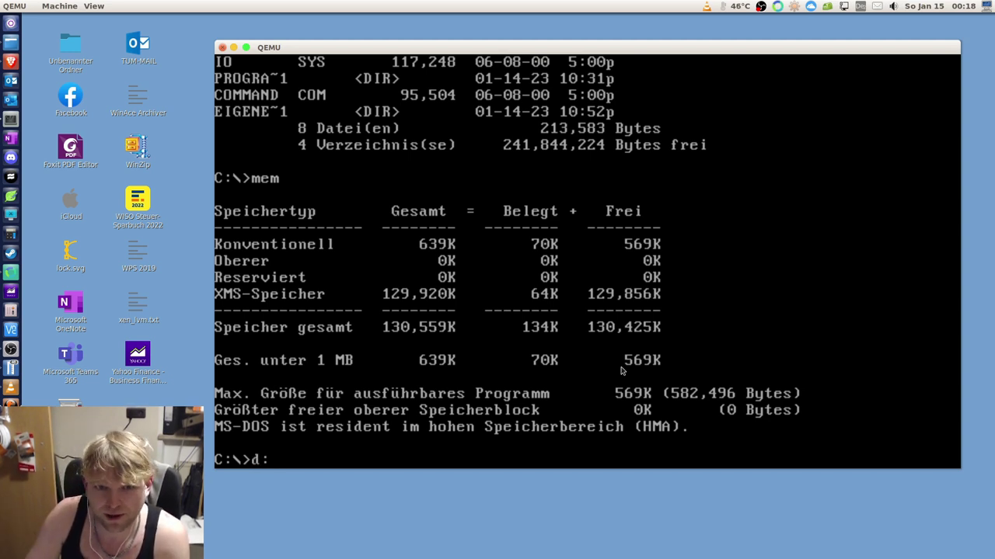
key("Return")
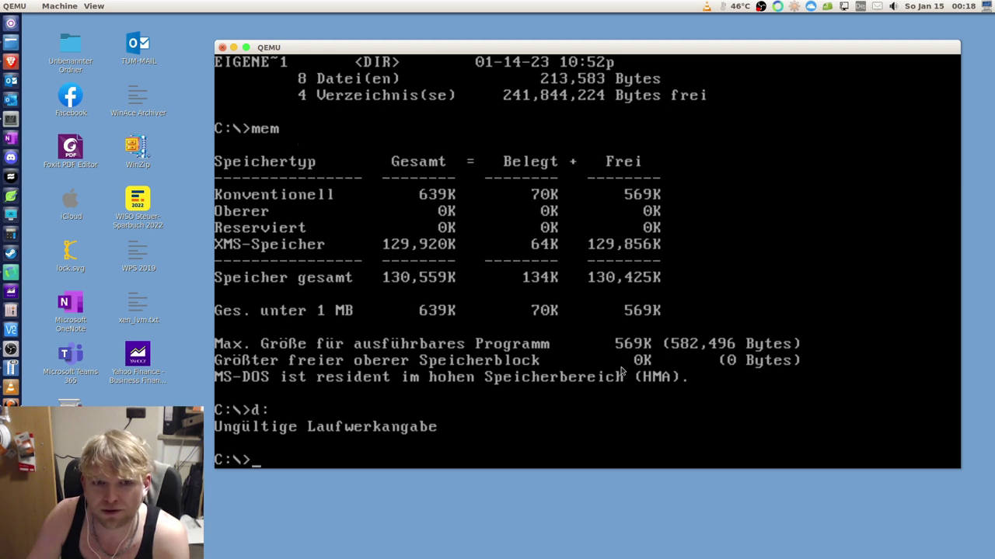
type("edit")
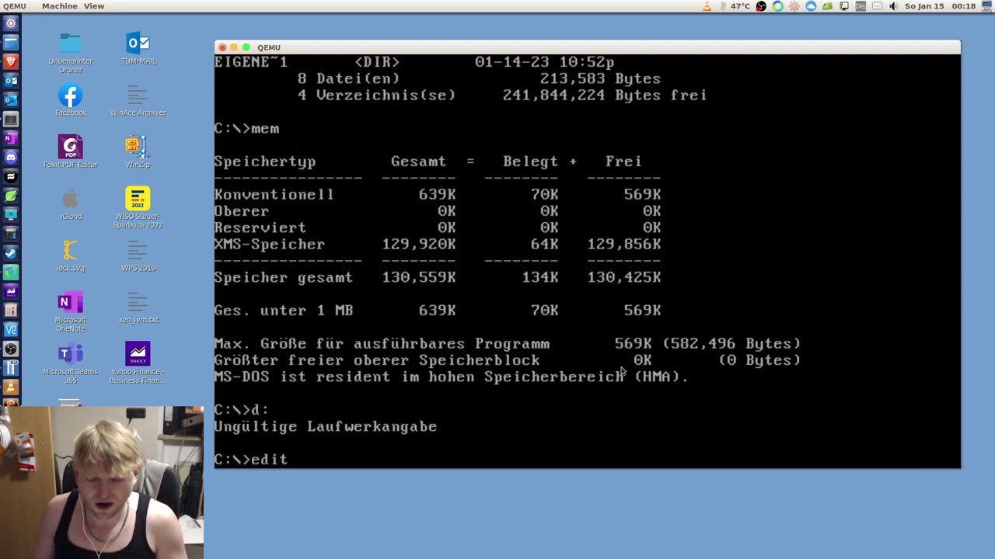
type("au")
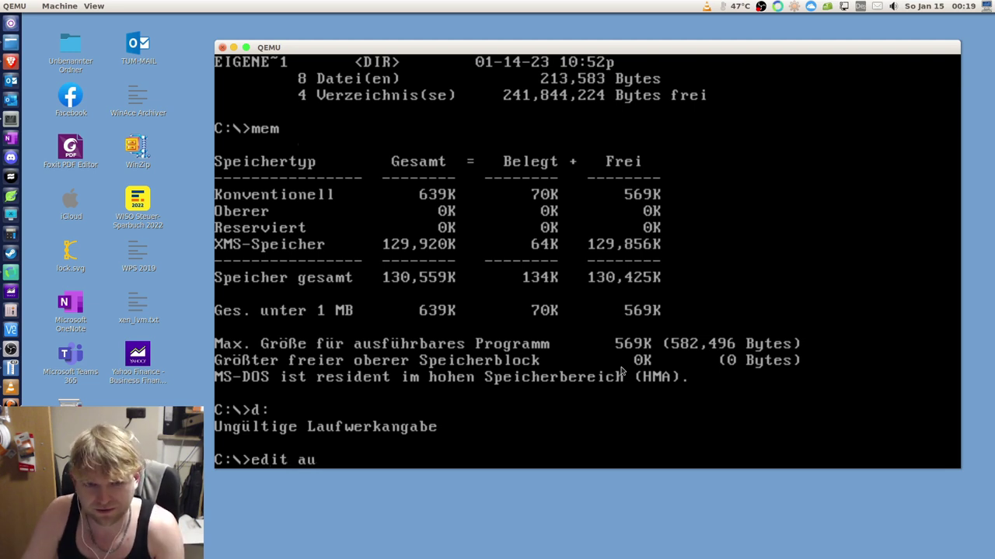
type("toexec.bat")
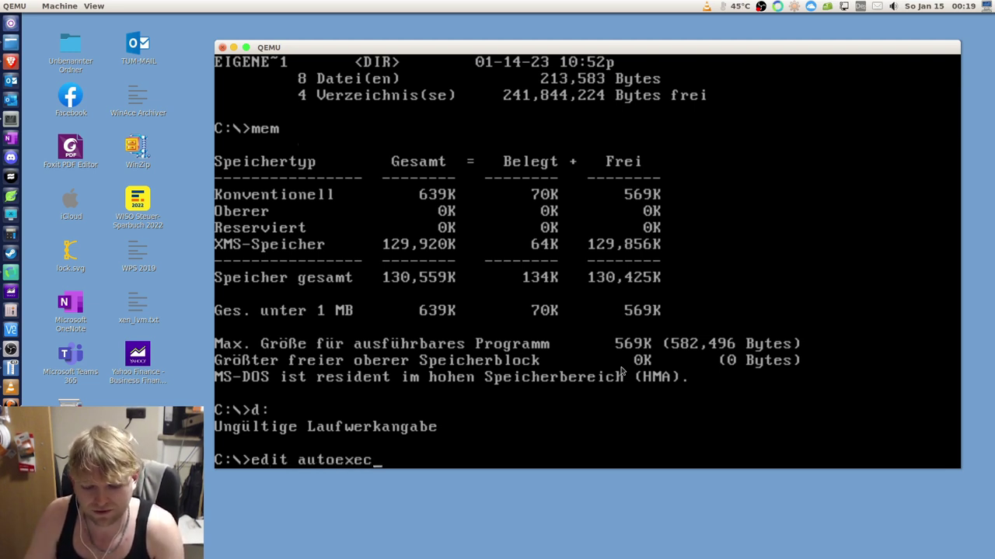
key("Return")
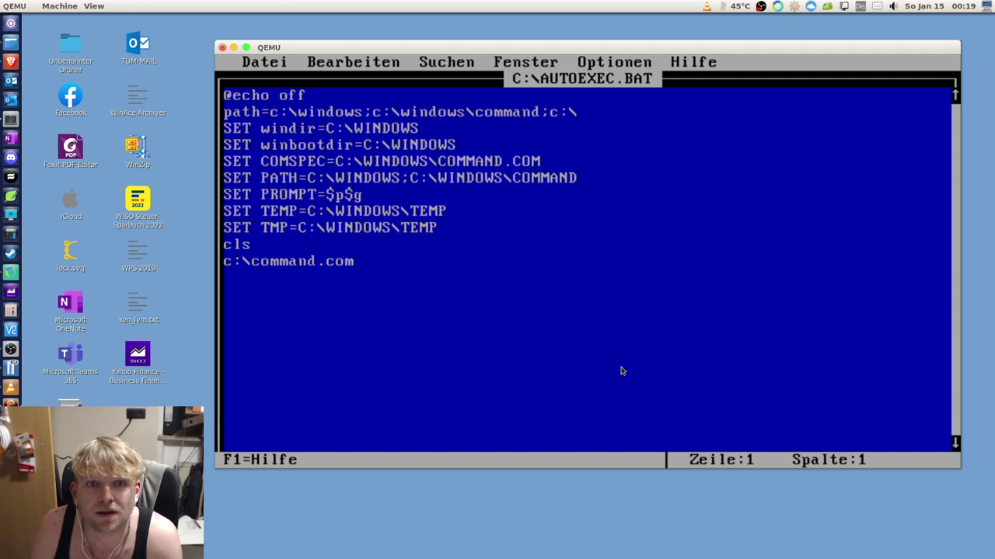
Insert a blank third line in AUTOEXEC.BAT before the SET windir line
key("Down")
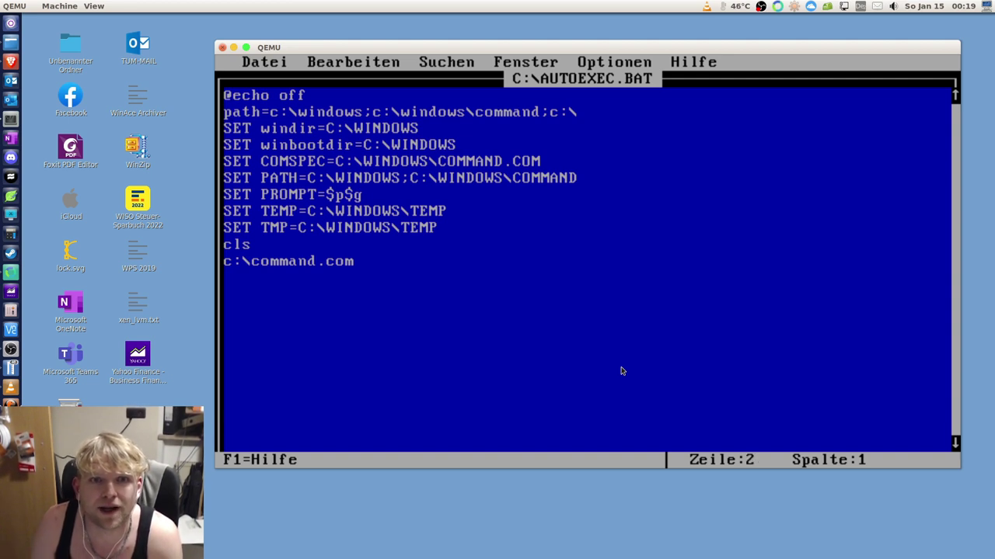
key("Down")
key("Return")
key("Up")
key("Up")
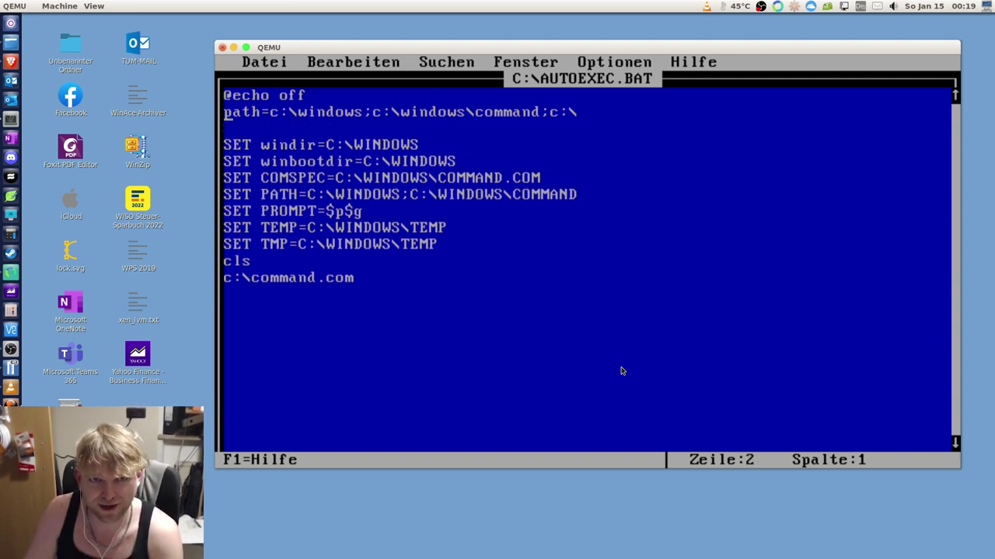
key("Down")
Type lh c:\windows\command\mscdex.exe /d:cdrom on the new line
type("l")
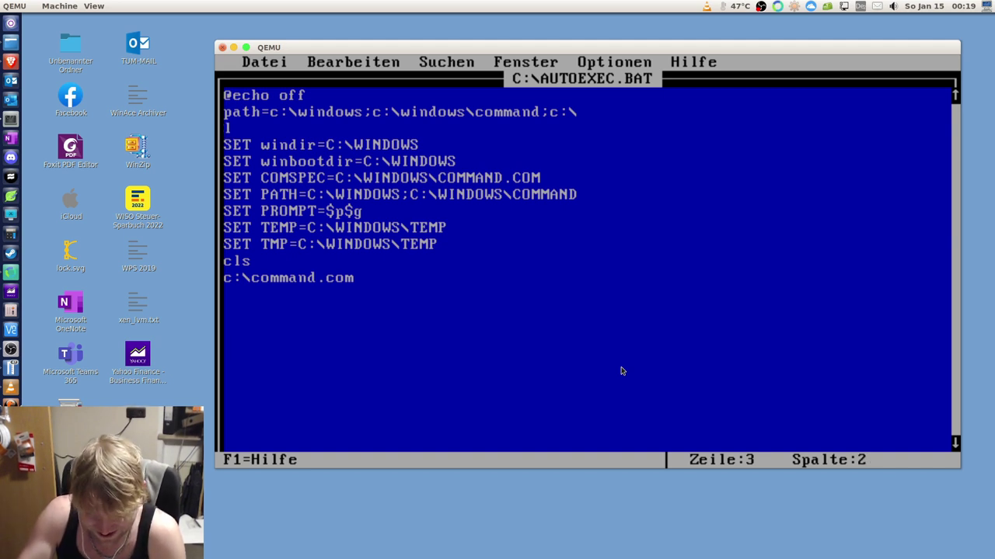
type("h c;")
key("BackSpace")
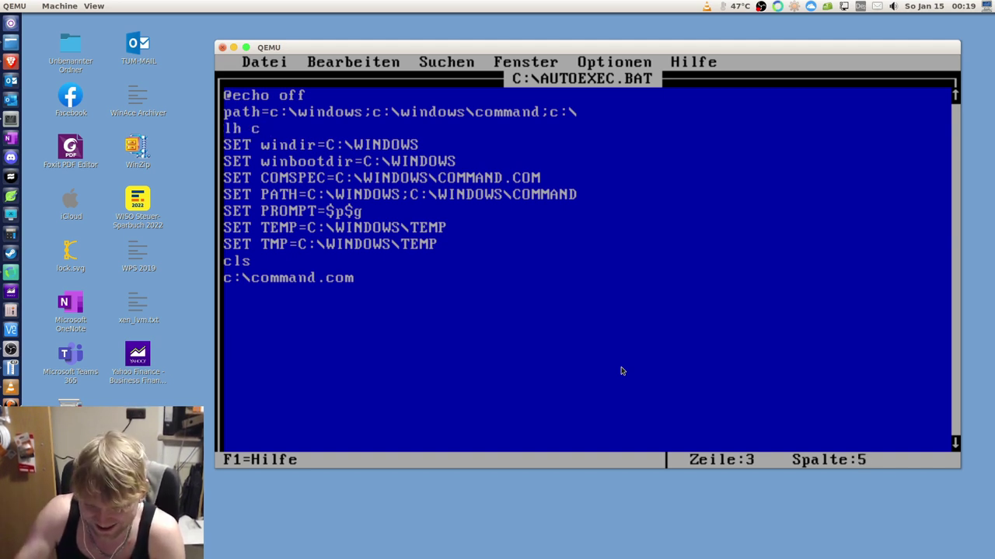
type(":")
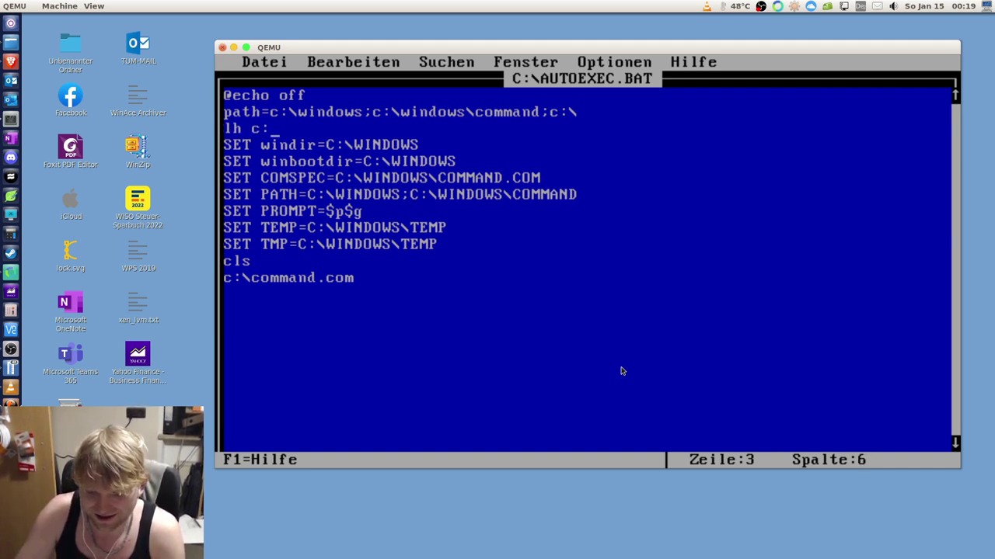
type("/")
key("BackSpace")
type("\\")
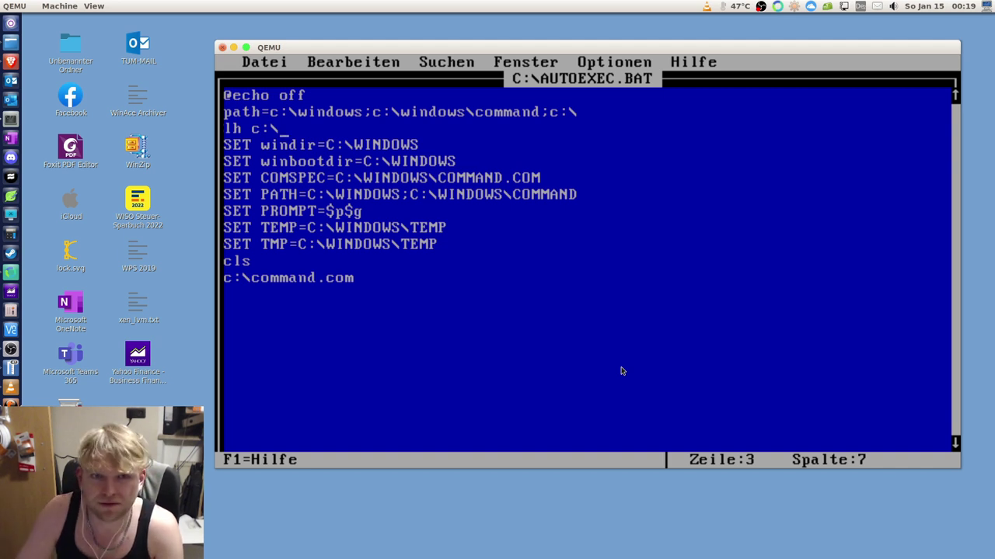
type("windows")
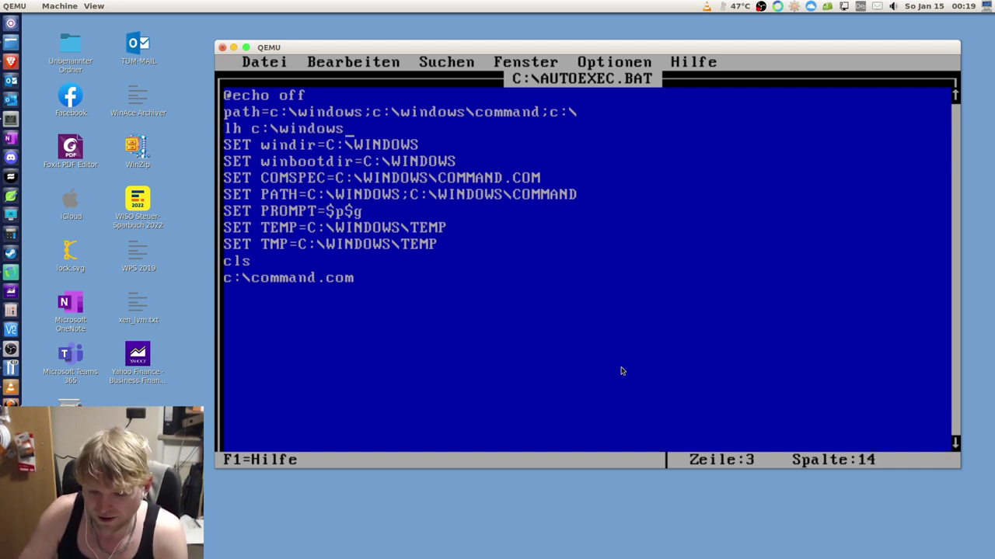
type("/")
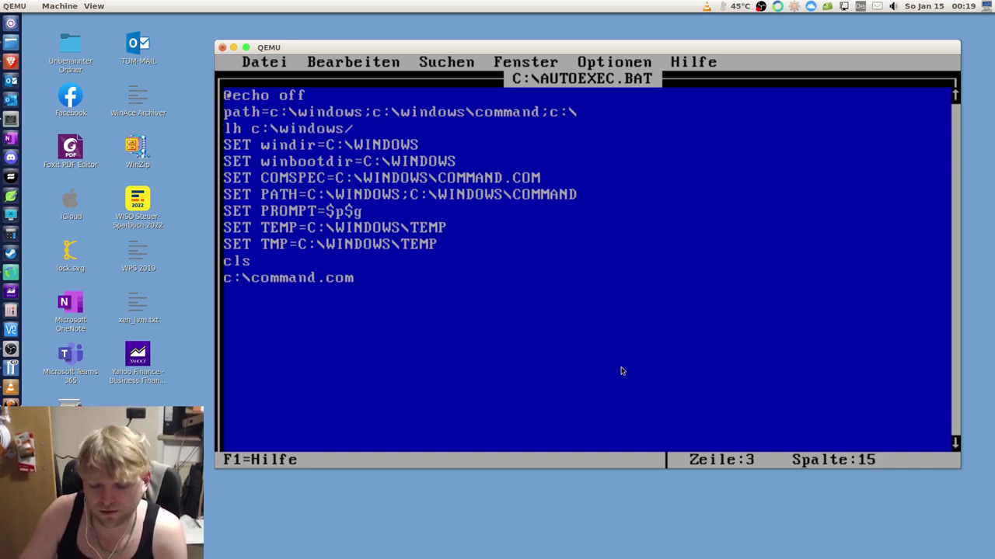
key("BackSpace")
type("\\c")
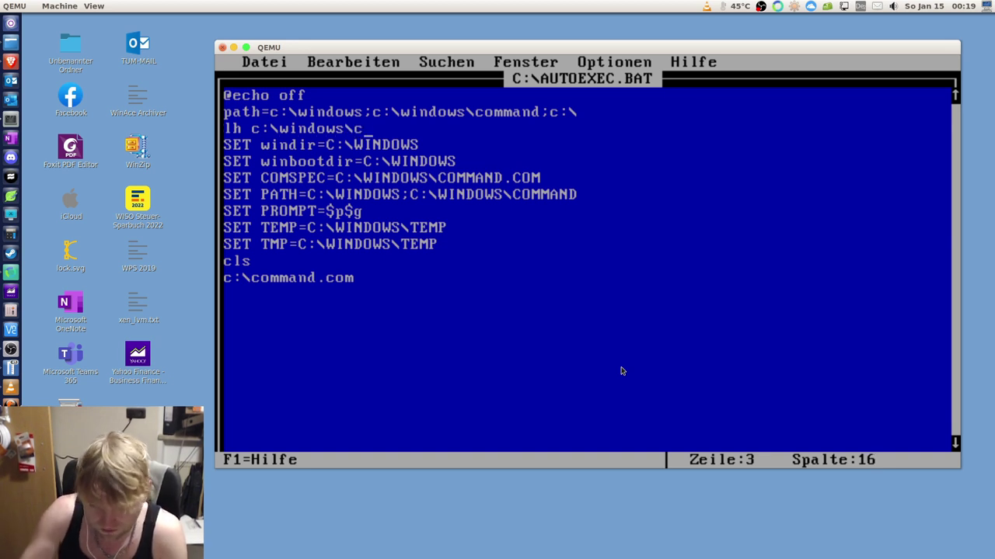
type("ommand")
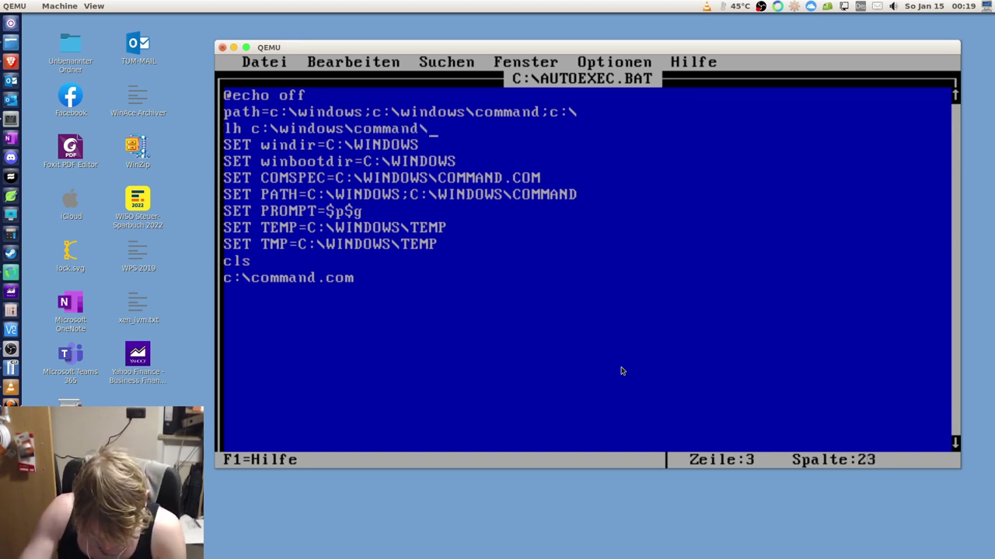
type("\\mscdex")
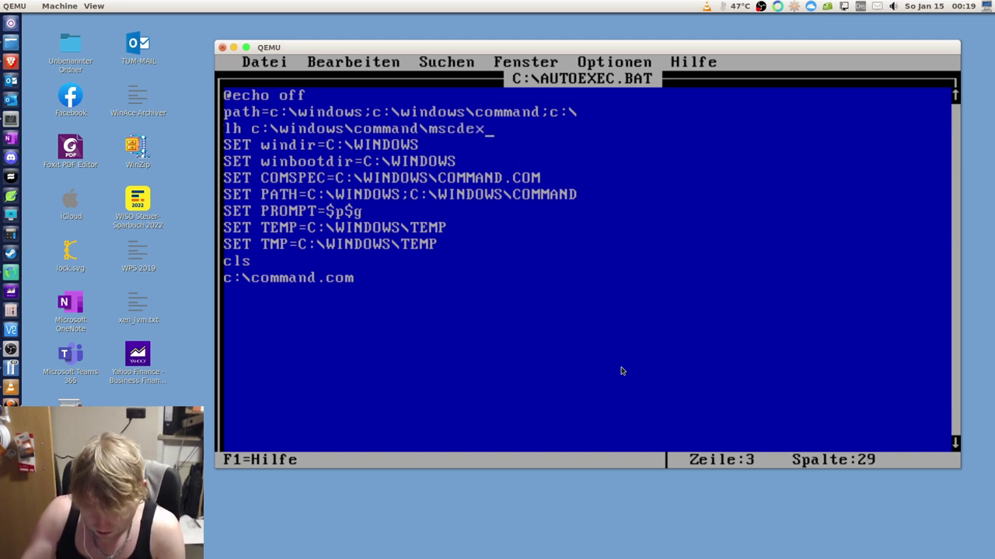
type(".exe ")
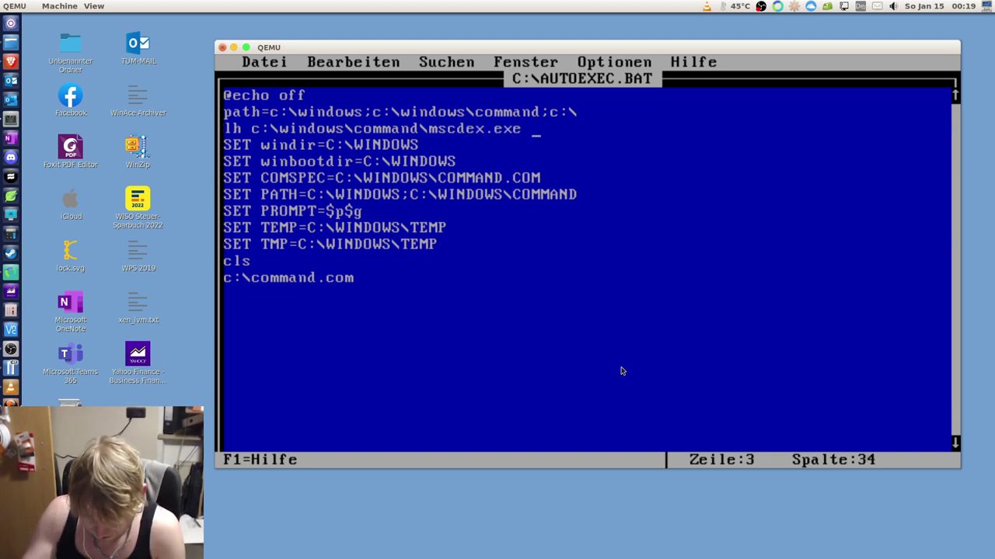
type("&")
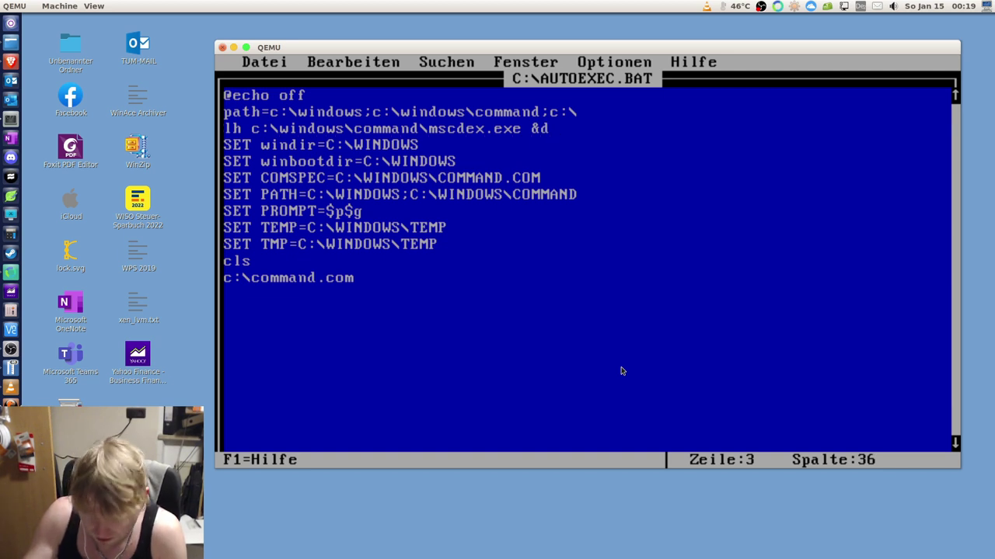
key("BackSpace")
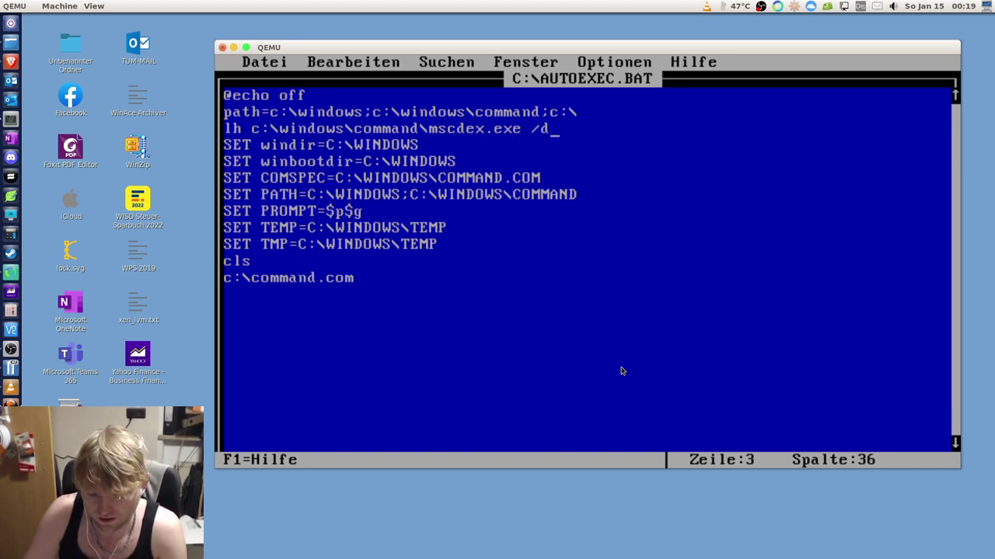
type("/d:cdrom")
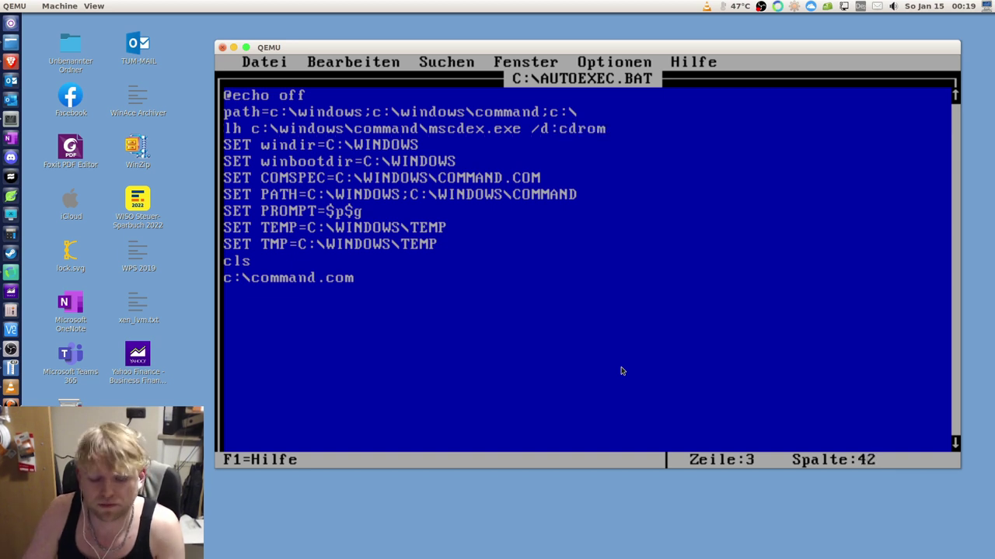
Exit EDIT through Datei > Beenden back to the DOS prompt
key("alt+d")
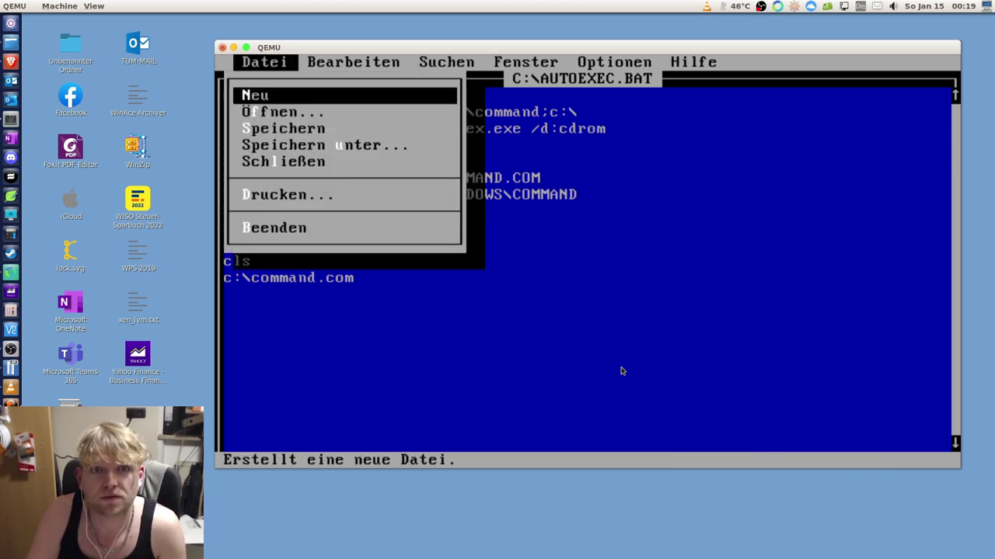
key("Down")
key("Down")
key("Escape")
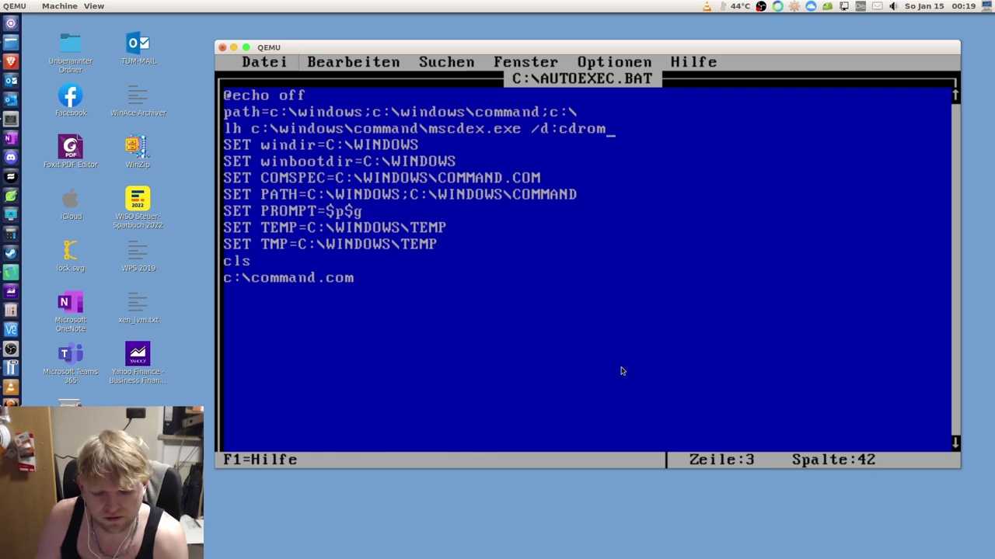
key("alt+d")
key("Down")
key("Down")
key("Down")
key("Down")
key("Down")
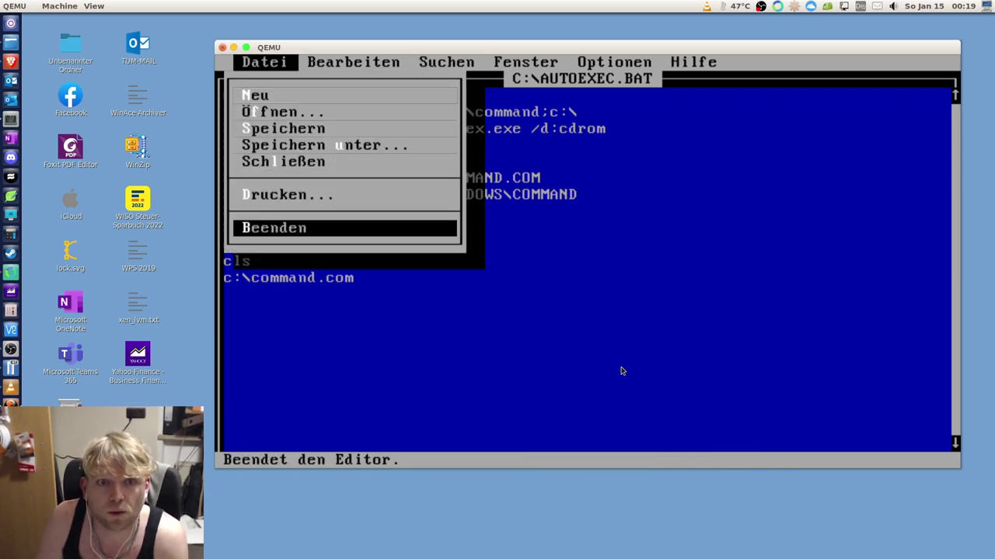
key("Return")
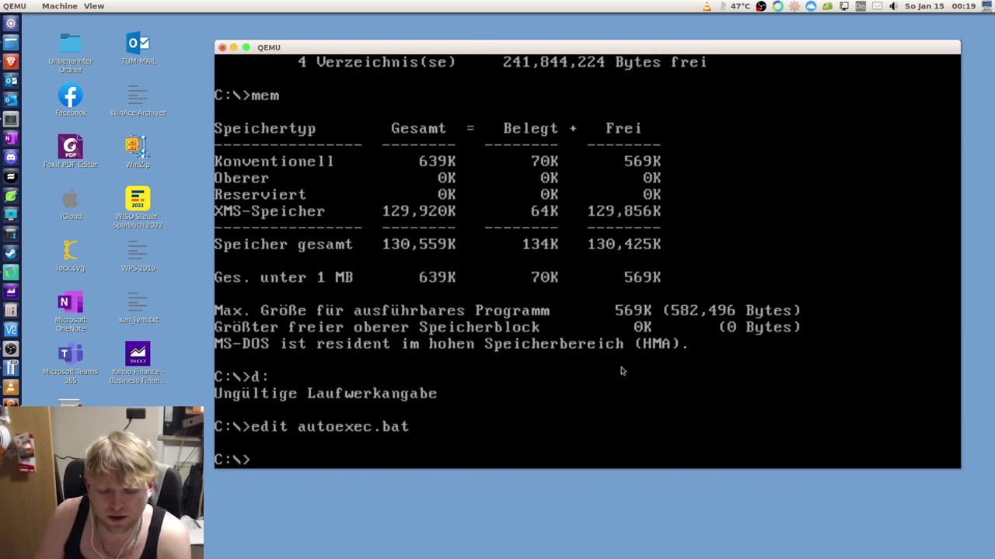
Enter edit config.sys at the C:\> prompt
type("edit config.sys")
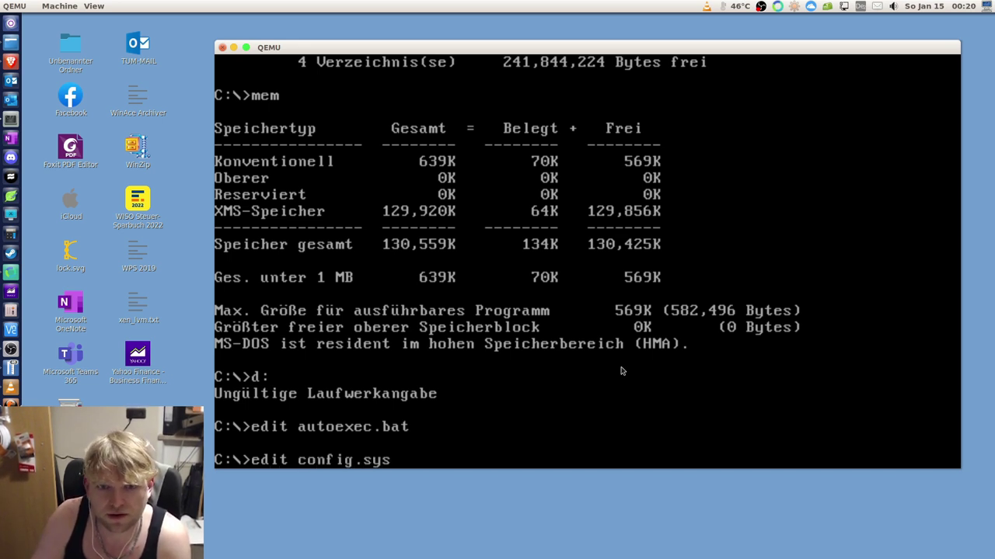
key("Return")
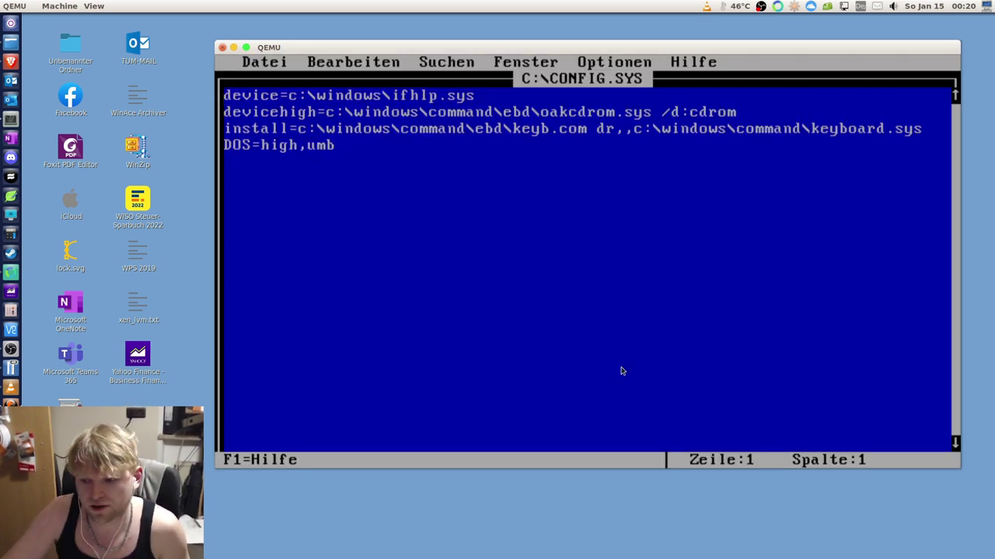
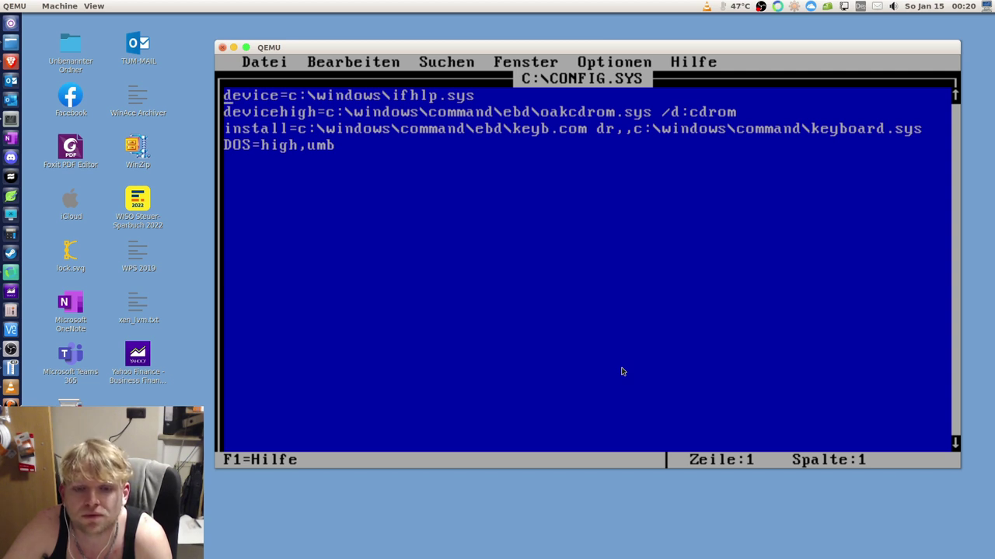
Change the keyboard layout code on CONFIG.SYS's keyb line from dr to gr
key("Down")
key("Down")
key("Right")
key("Right")
key("Right")
key("Right")
key("Right")
key("Right")
key("Right")
key("Right")
key("Right")
key("Right")
key("Right")
key("Right")
key("Right")
key("Right")
key("Right")
key("Right")
key("Right")
key("Right")
key("Right")
key("Right")
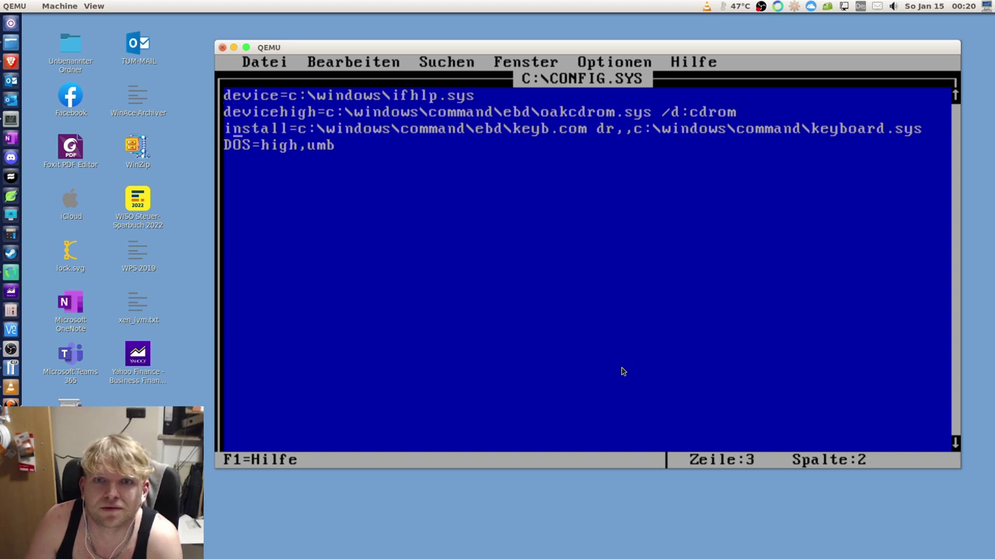
key("Right")
key("Right")
key("Right")
key("Right")
key("Right")
key("Right")
key("Right")
key("Right")
key("Right")
key("Right")
key("Right")
key("Right")
key("Left")
key("Left")
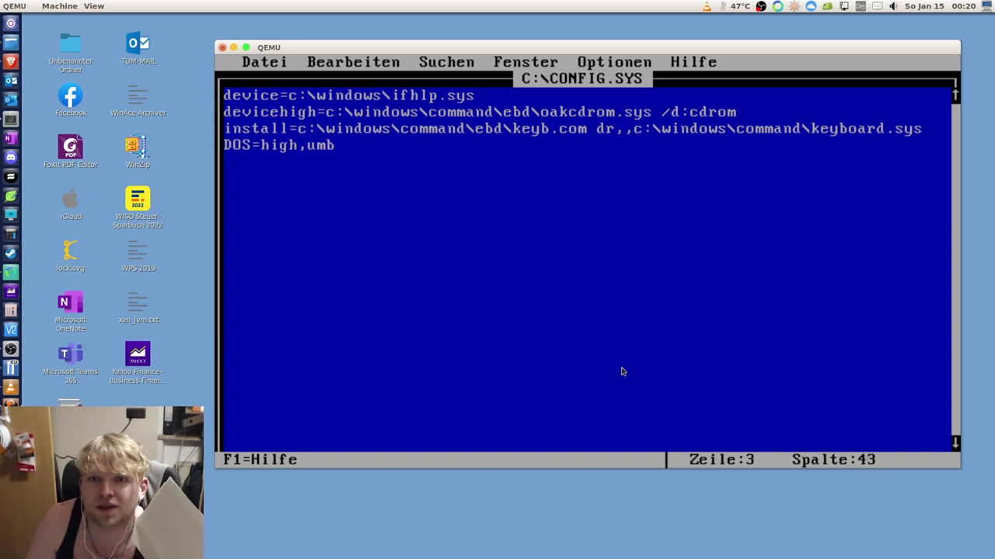
key("BackSpace")
type("g")
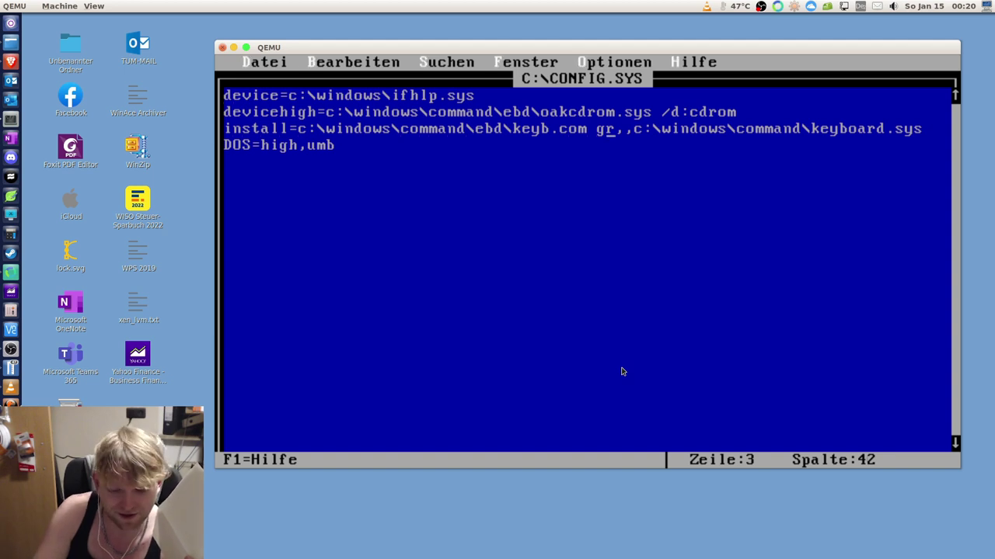
Save CONFIG.SYS and exit the editor back to the C:\> prompt
key("alt+d")
key("Escape")
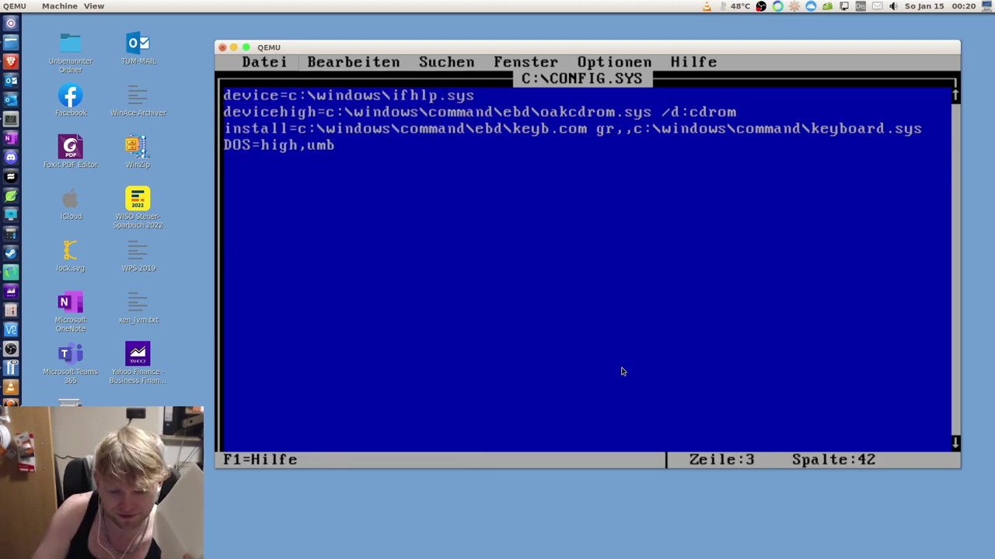
key("alt+d")
key("Escape")
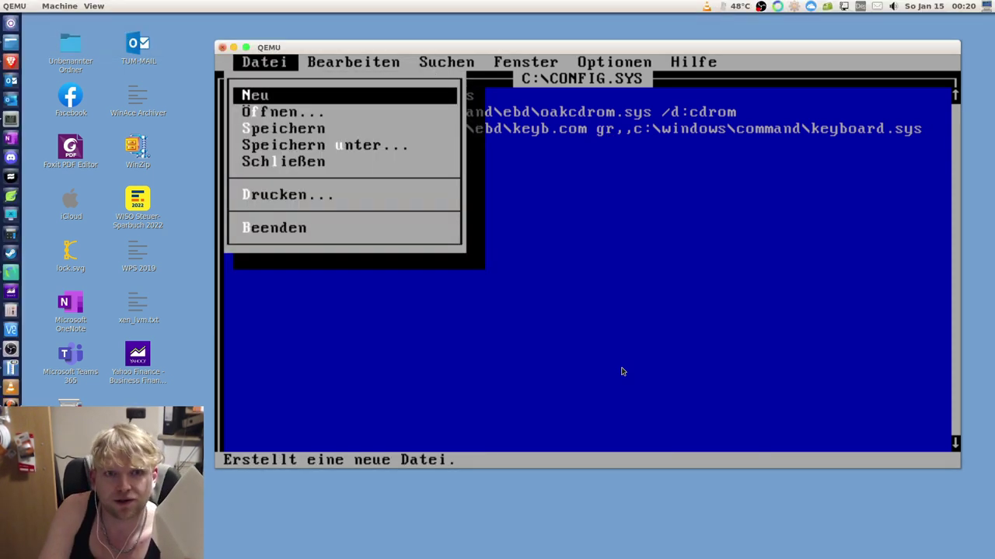
key("Down")
key("Down")
key("Down")
key("Down")
key("Down")
key("Down")
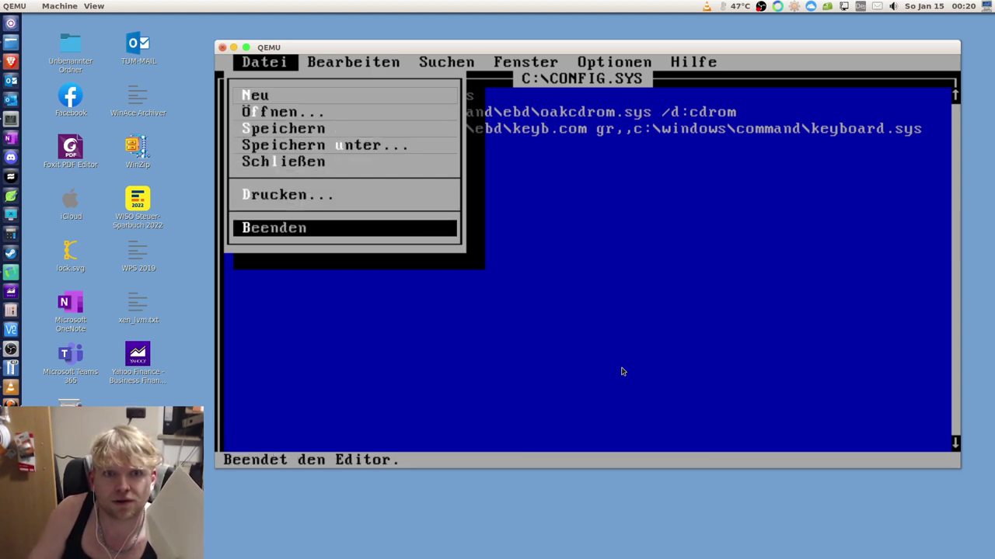
key("Return")
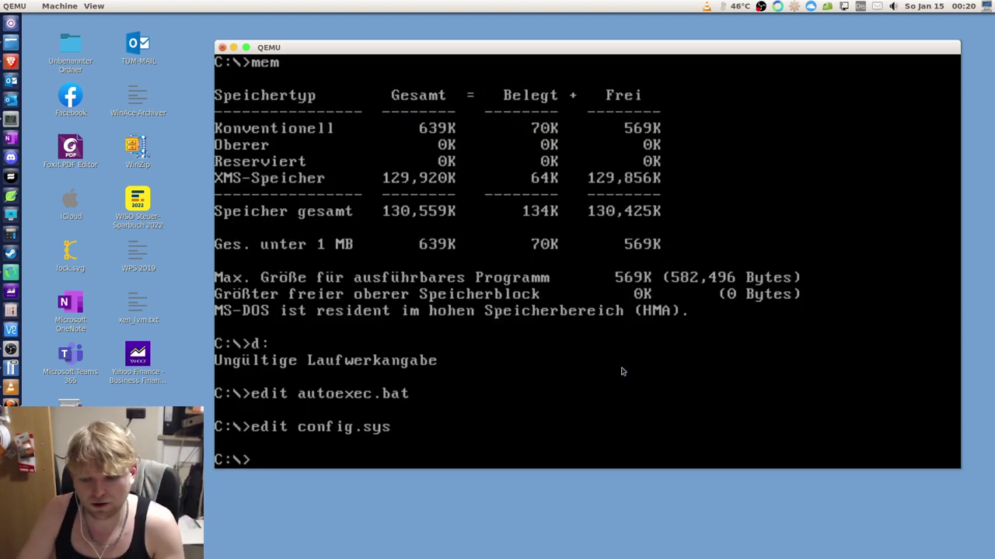
Reset the virtual machine with Ctrl+Alt+Del and boot it from the hard disk (option 1)
key("ctrl+alt+Delete")
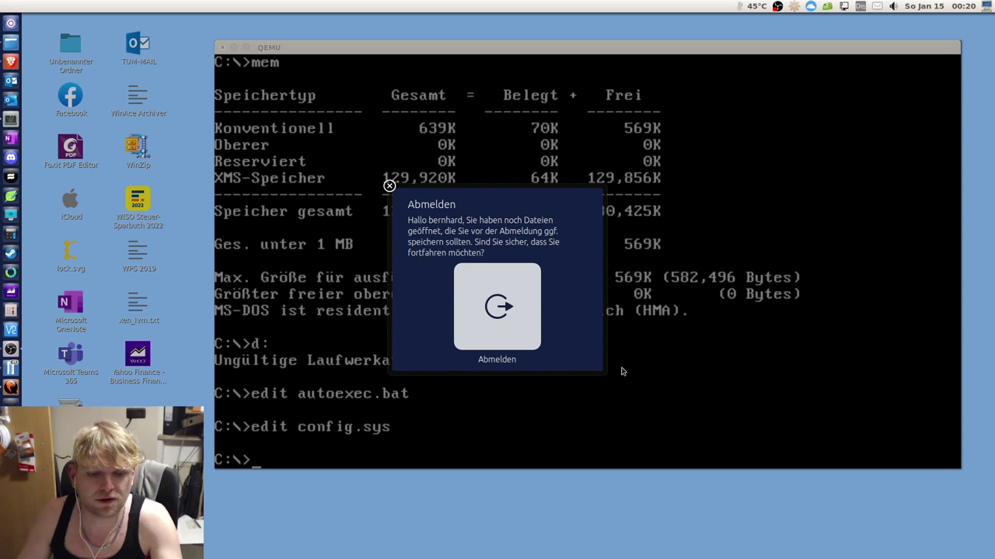
key("Escape")
left_click(603, 325)
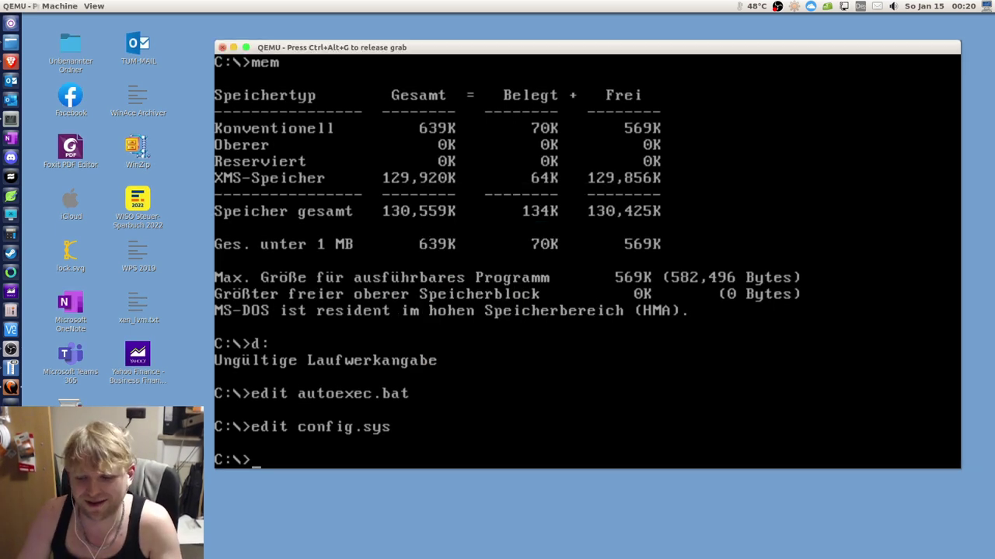
key("ctrl+alt+Delete")
key("Escape")
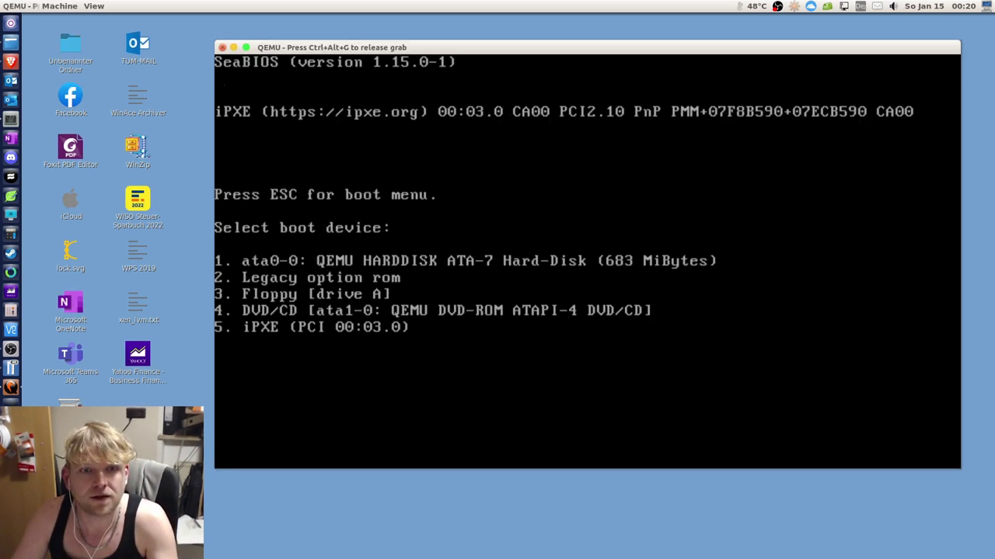
key("1")
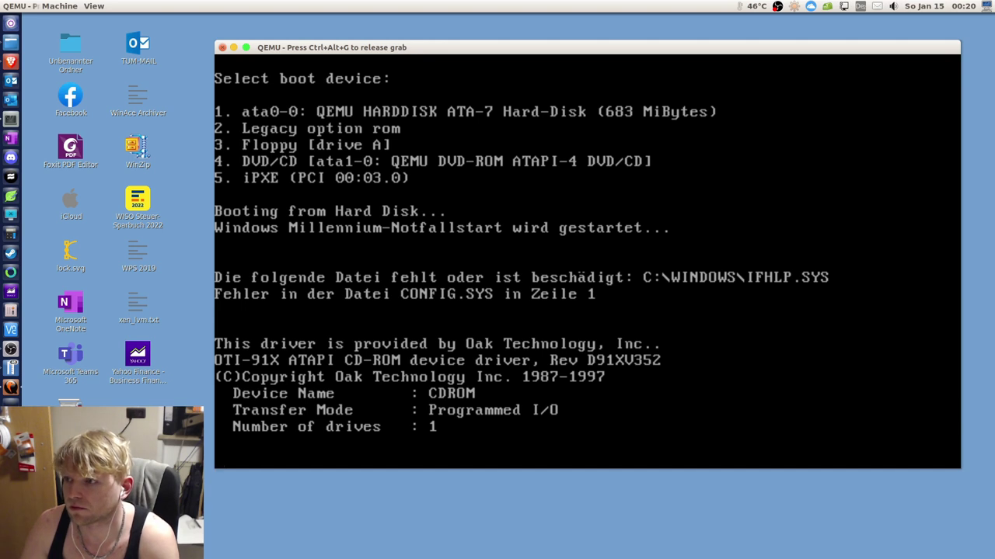
key("ctrl+alt+g")
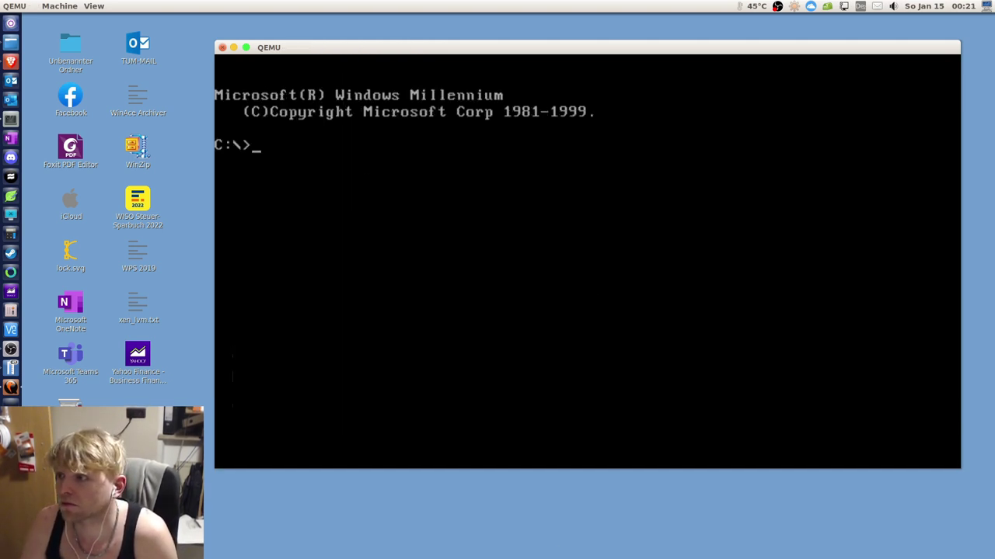
Switch to drive D: and list its setup files with dir
left_click(433, 158)
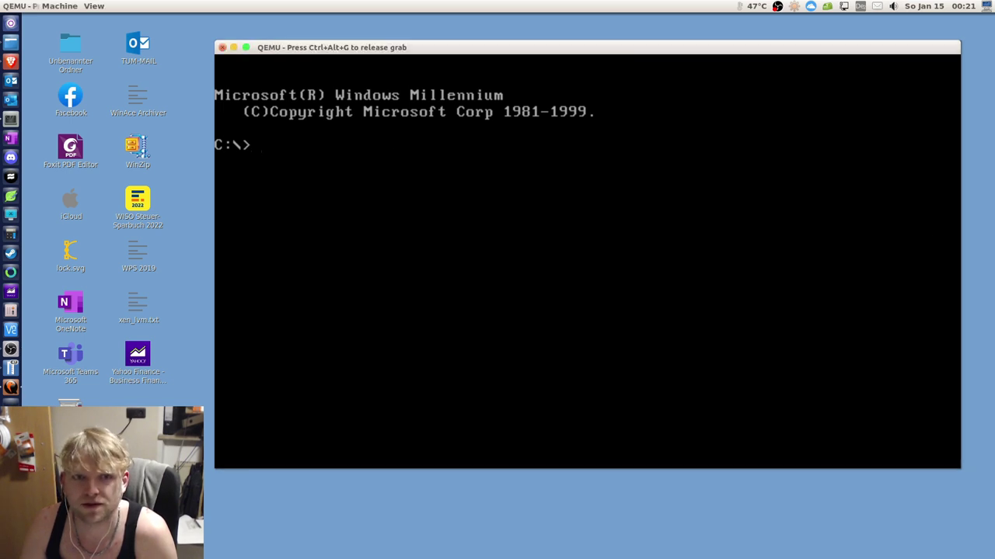
type("dö")
key("BackSpace")
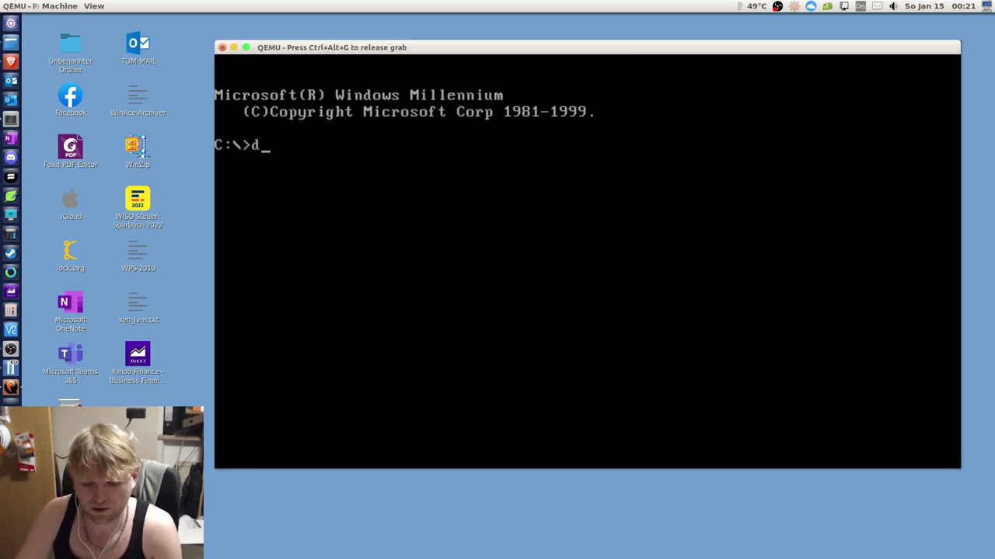
type(":")
key("Return")
type("dir")
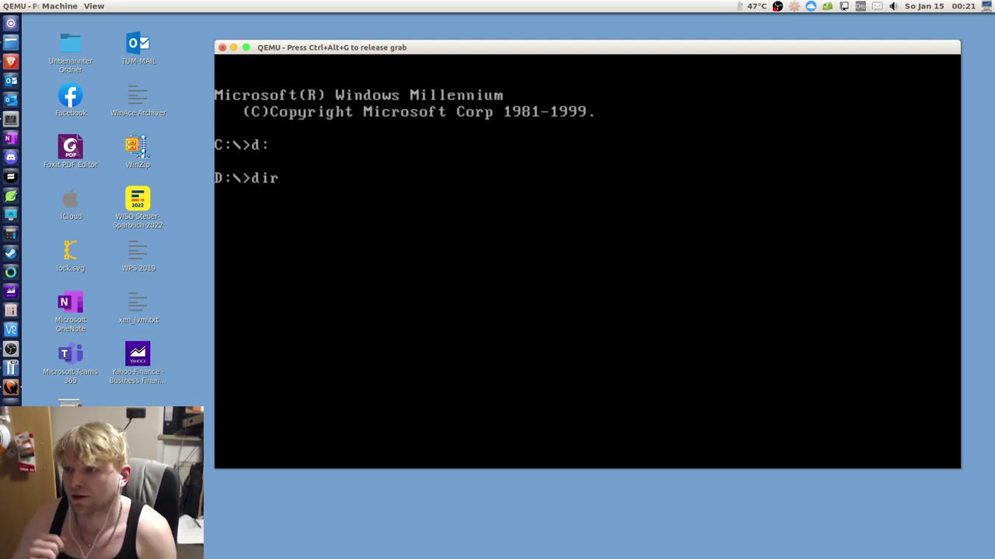
key("Return")
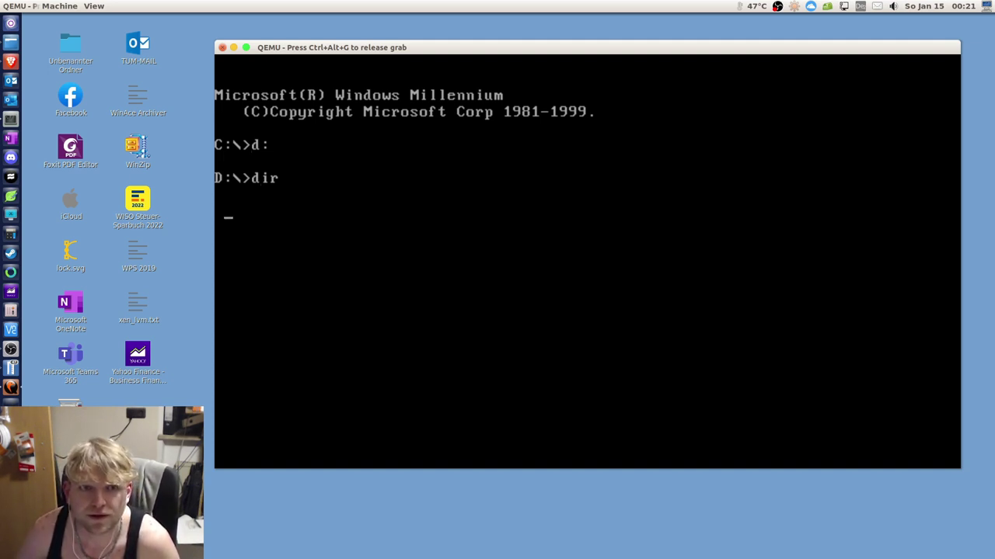
Refocus the virtual machine window and enter install.exe at the D: prompt
key("ctrl+alt+g")
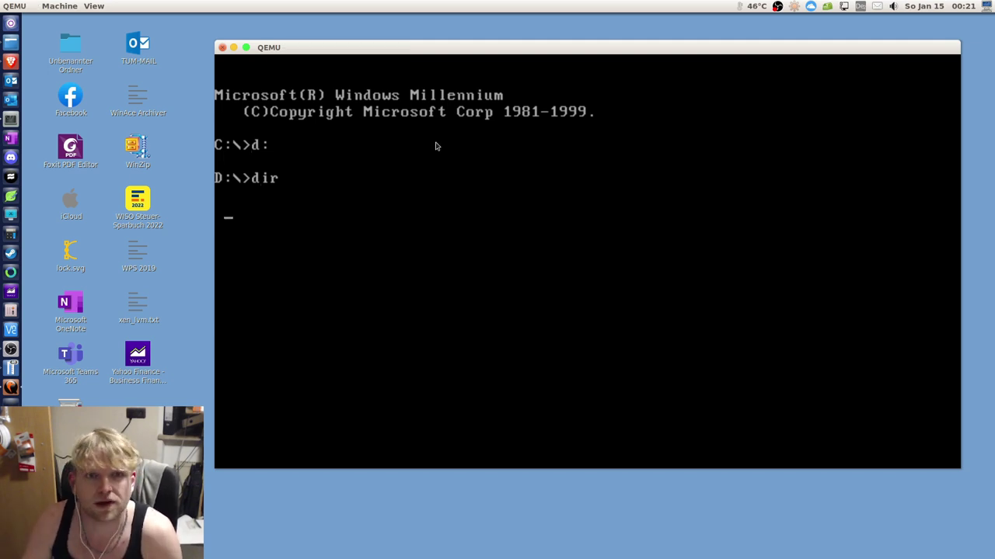
left_click(13, 119)
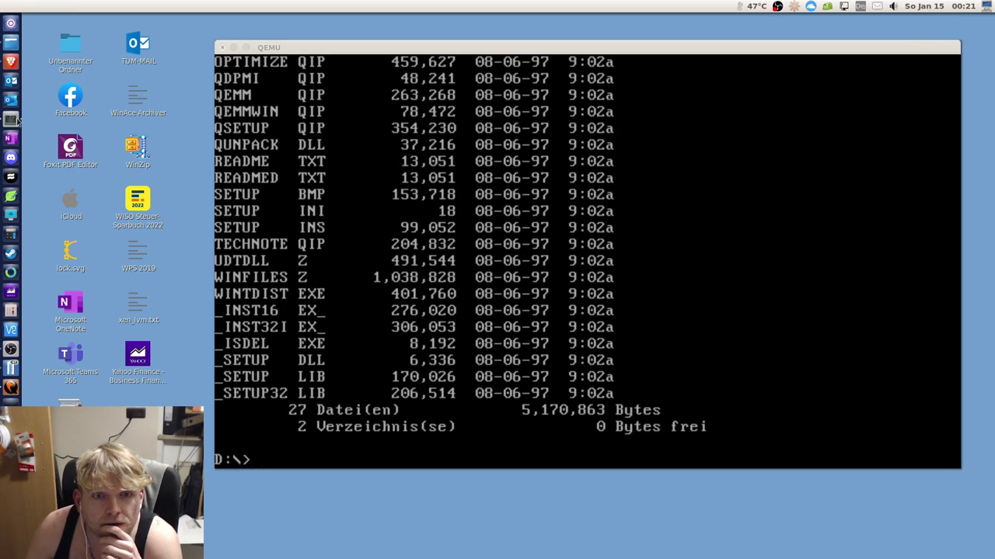
left_click(373, 52)
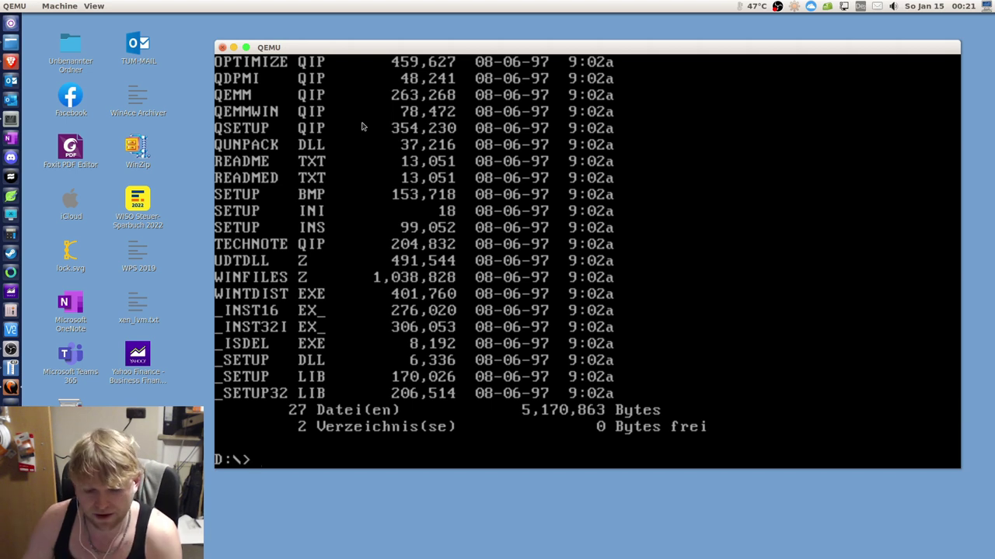
type("install.e")
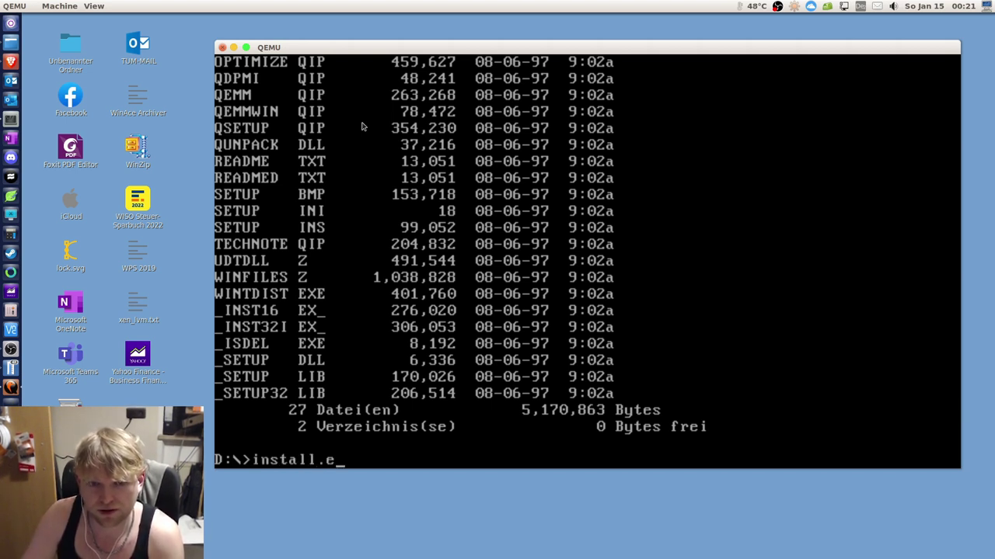
type("xeää")
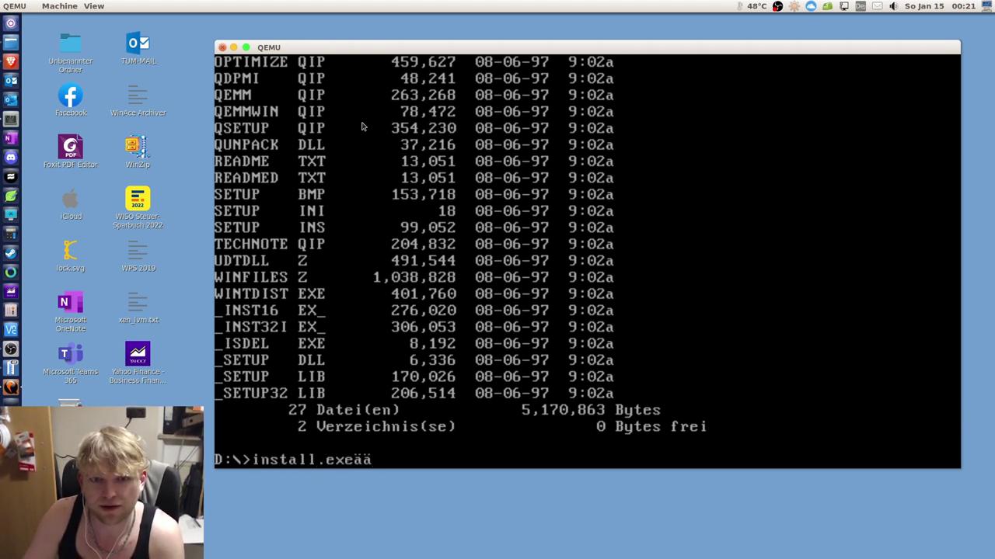
Launch install.exe and get past the QEMM 9.0 welcome and license screens
key("Return")
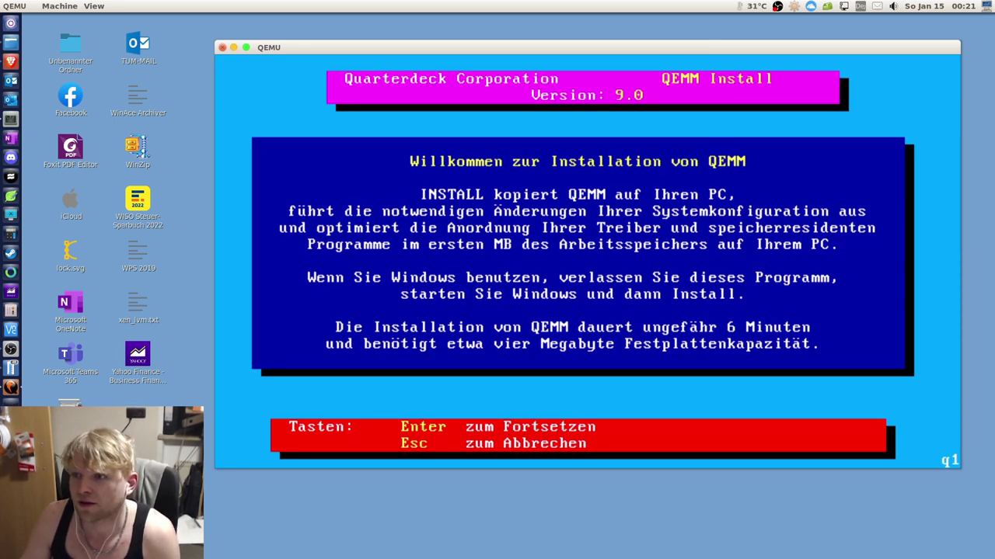
left_click(621, 307)
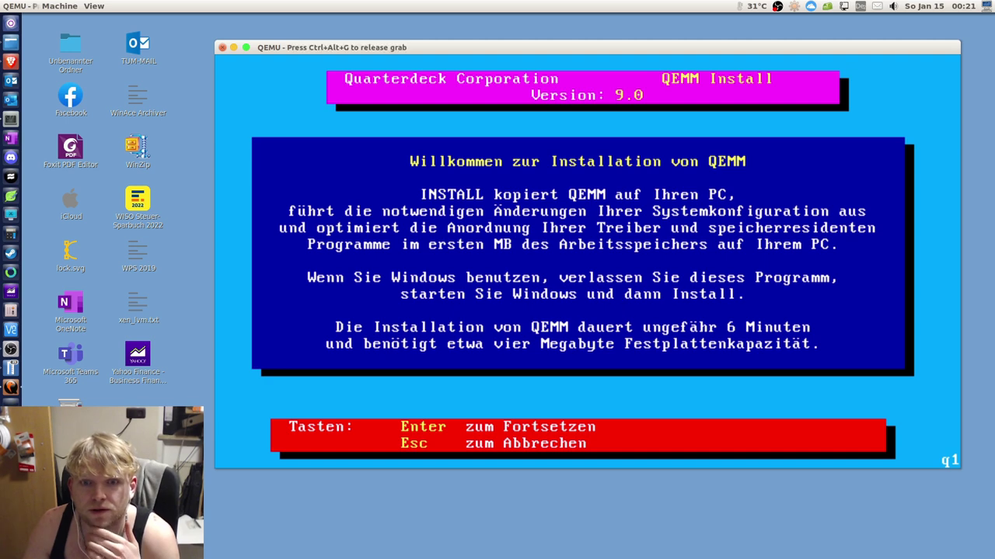
key("Return")
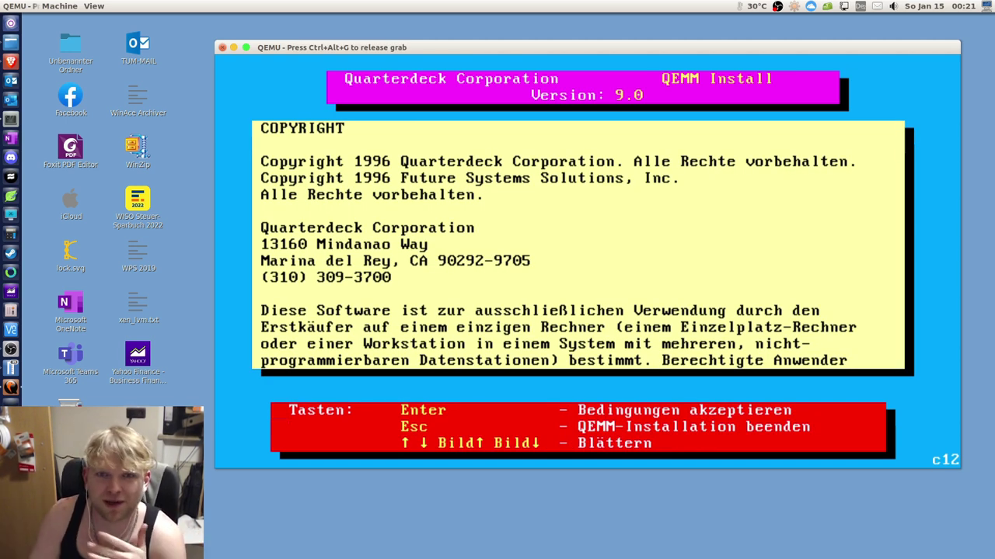
key("Return")
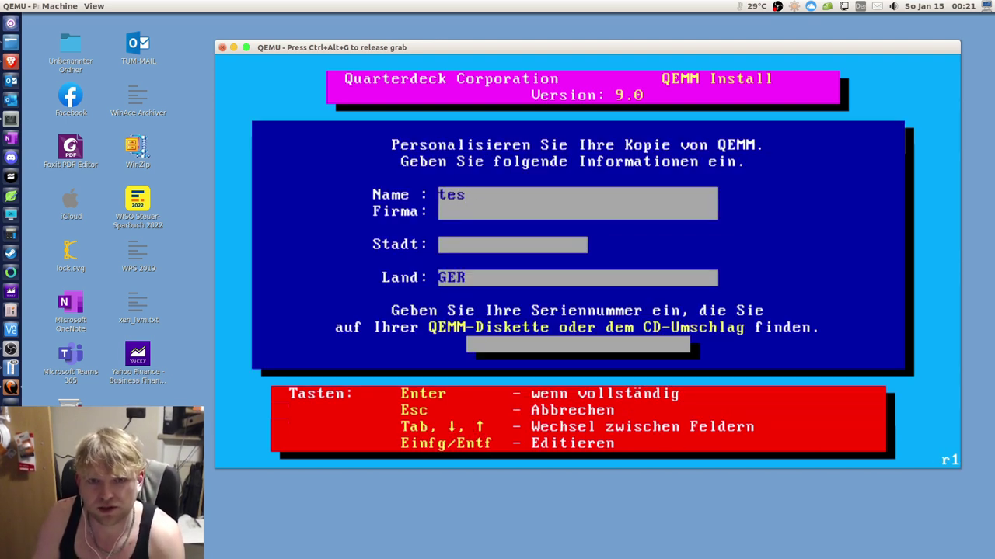
Fill in test owner details and the serial number, then confirm they are correct
type("testes")
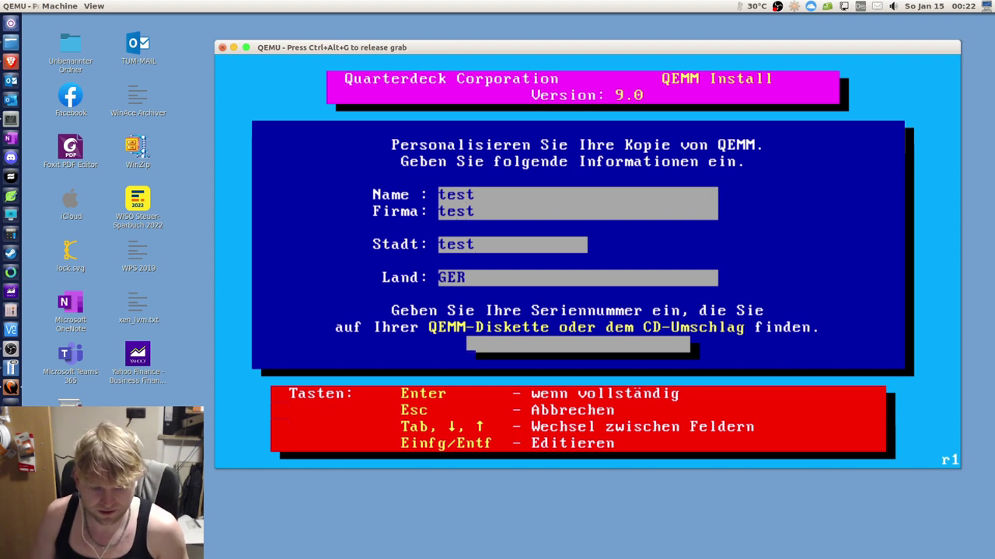
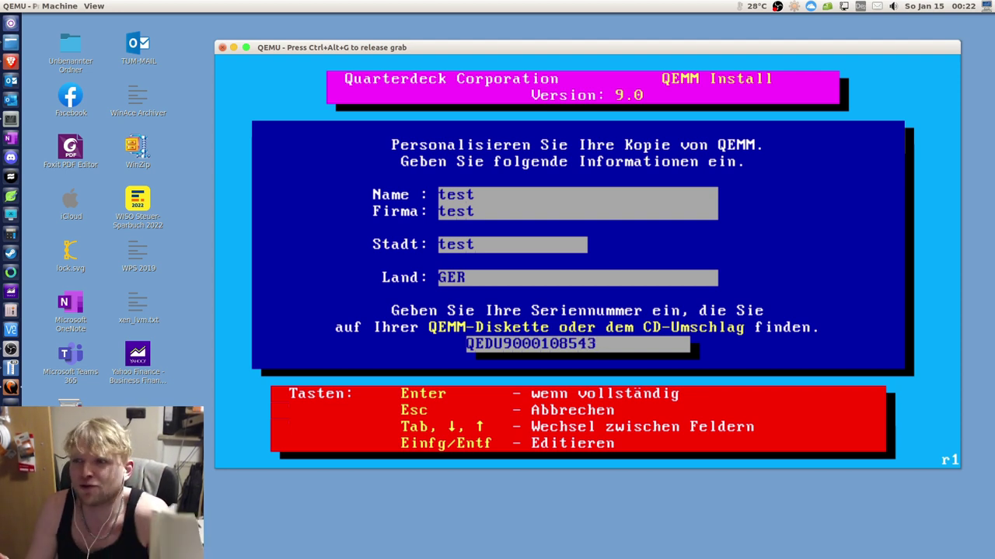
key("Return")
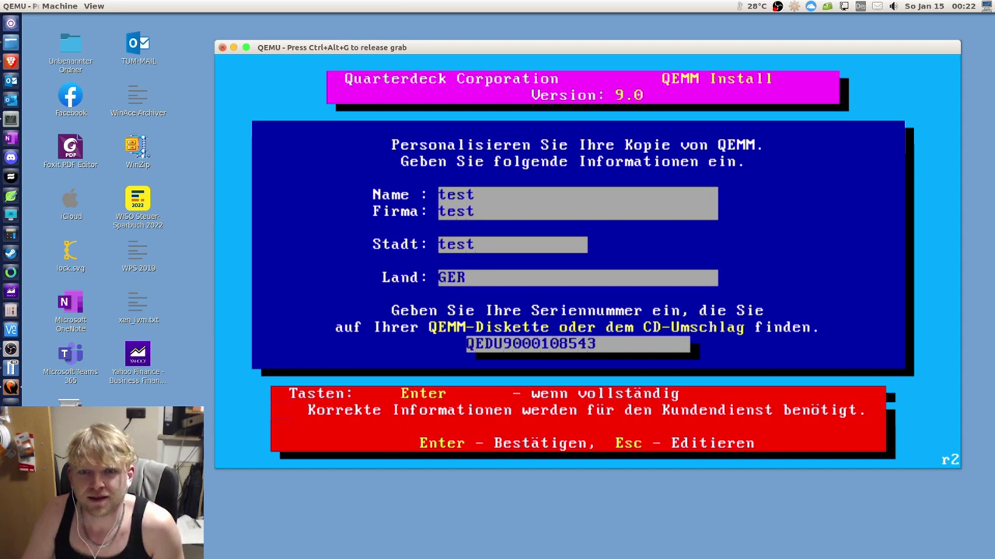
key("Return")
key("Return")
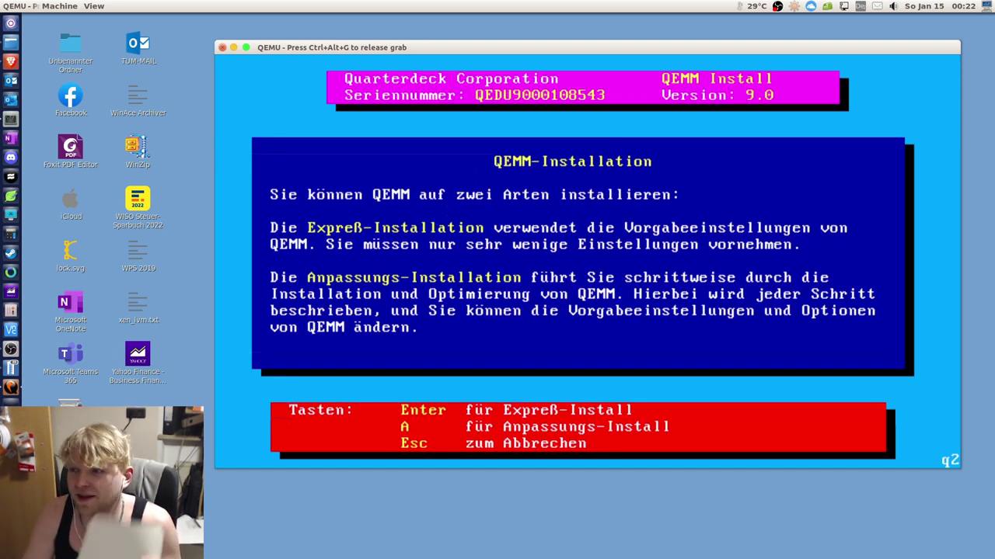
Choose Express-Install, skip the README, and start Optimize in Express mode
key("Return")
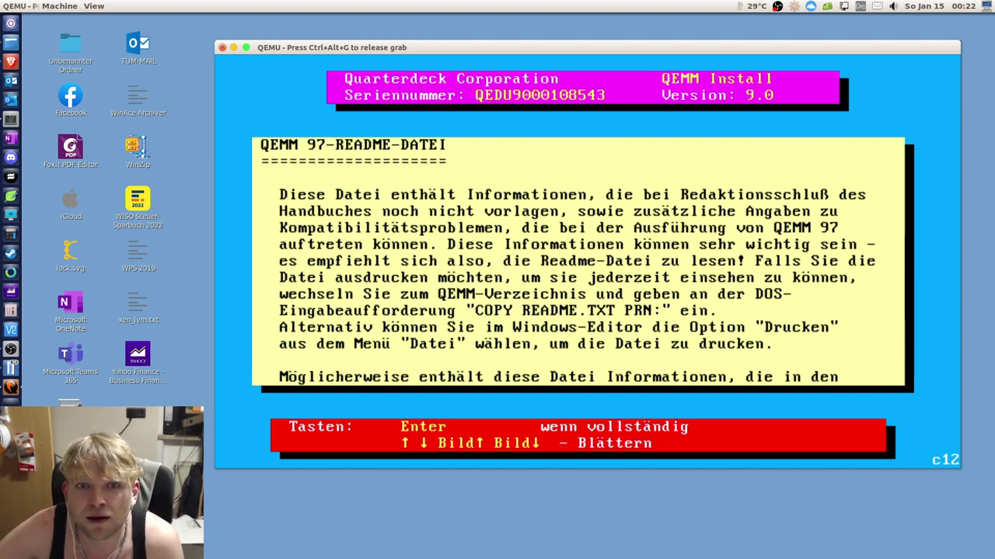
key("Return")
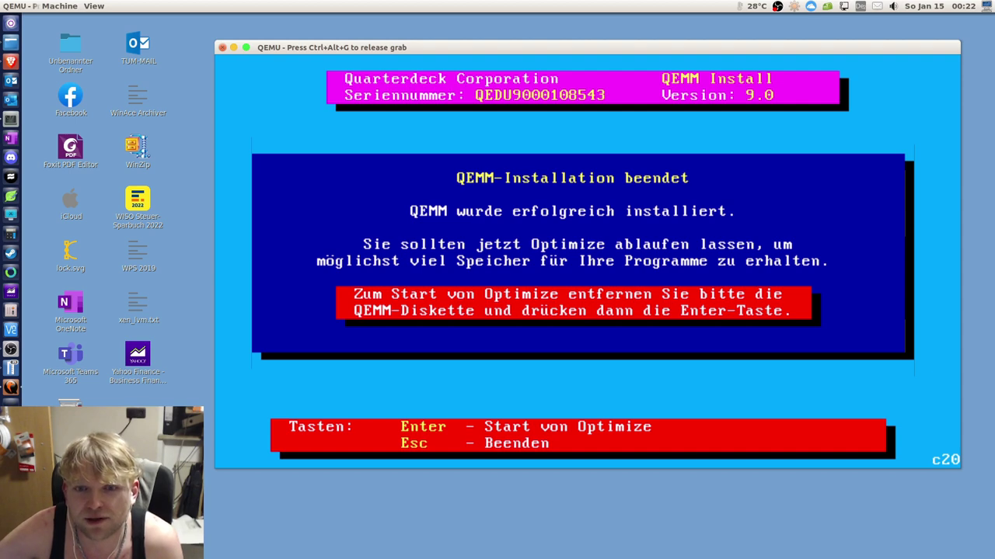
key("Return")
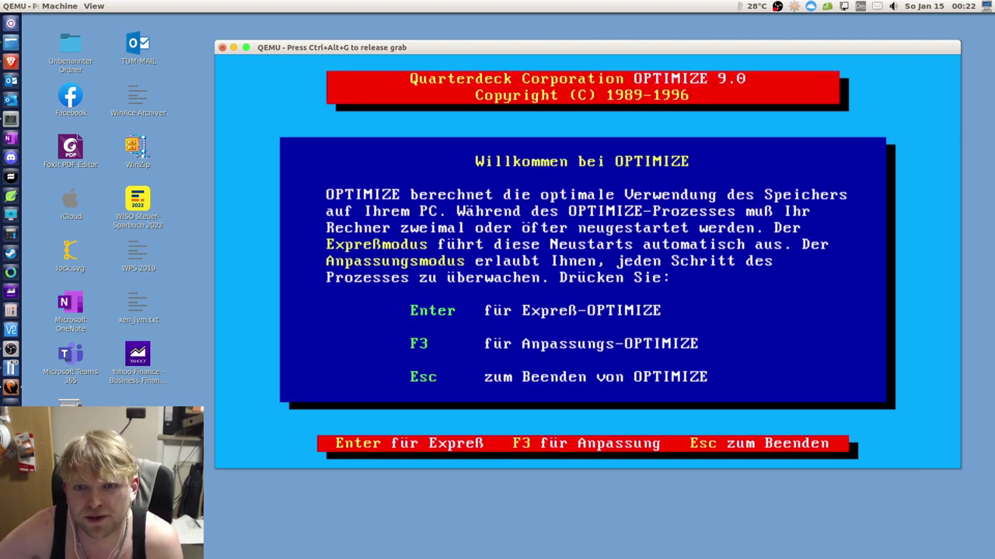
key("Return")
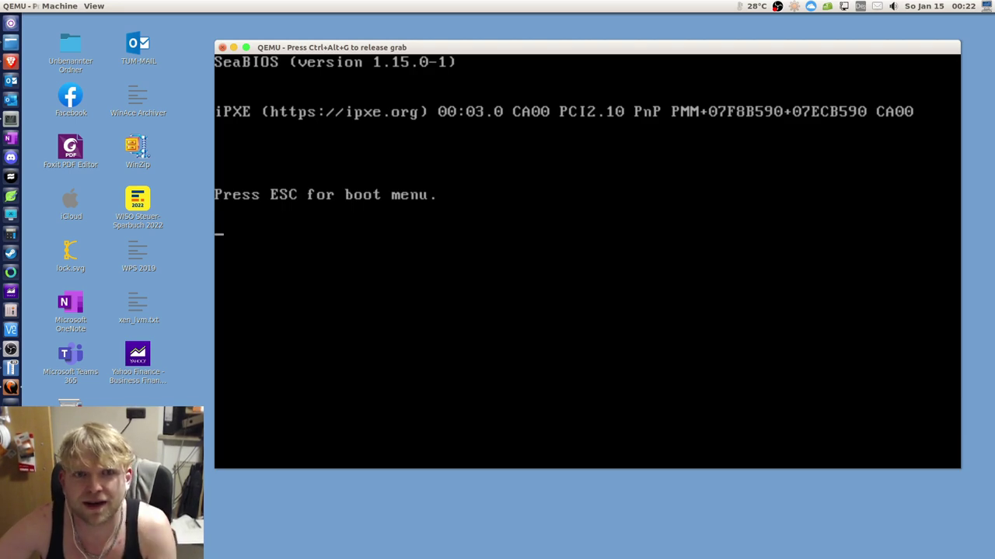
Boot the restarting machine from the hard disk (option 1) in the SeaBIOS menu
key("Escape")
key("1")
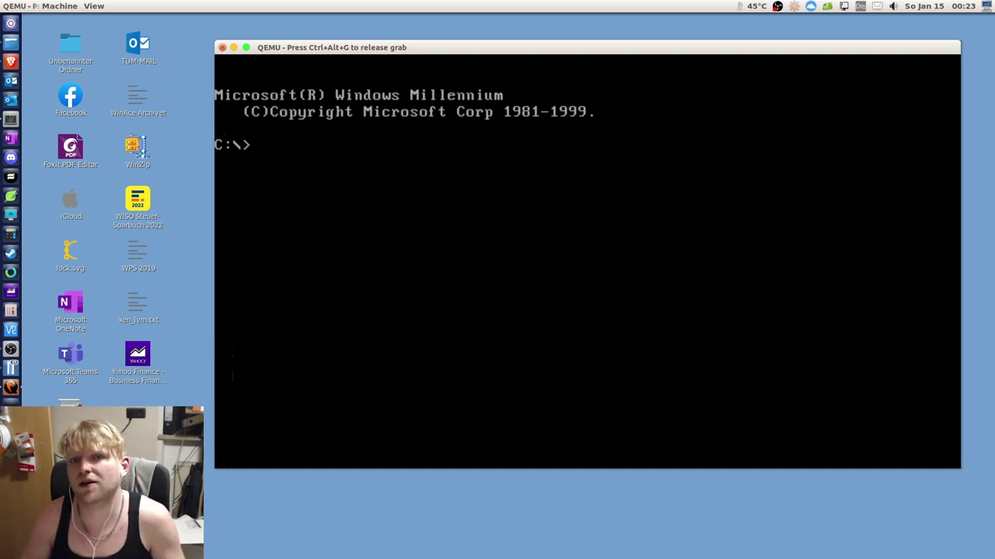
Open CONFIG.SYS with edit and correct ifhlp.sys to ifshlp.sys
type("ed")
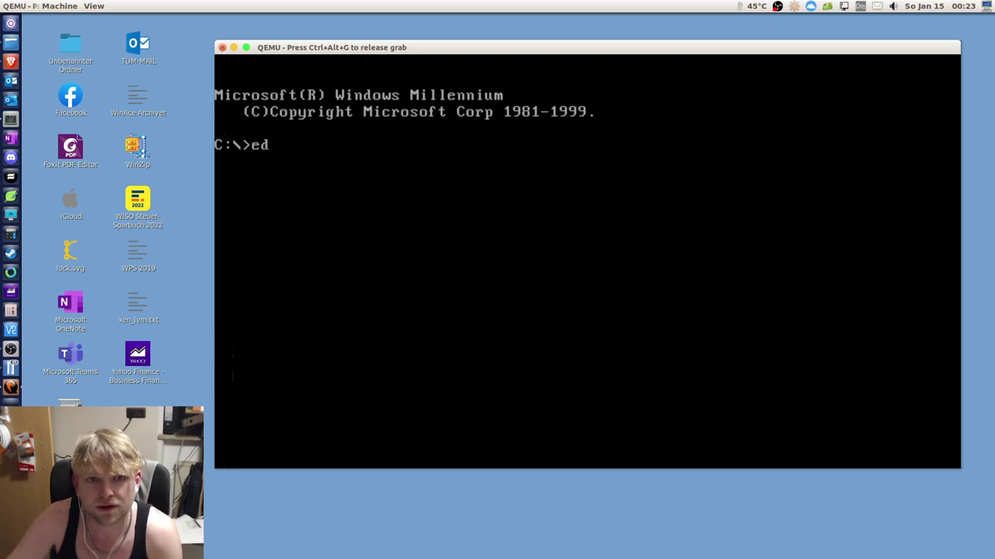
type("it confi")
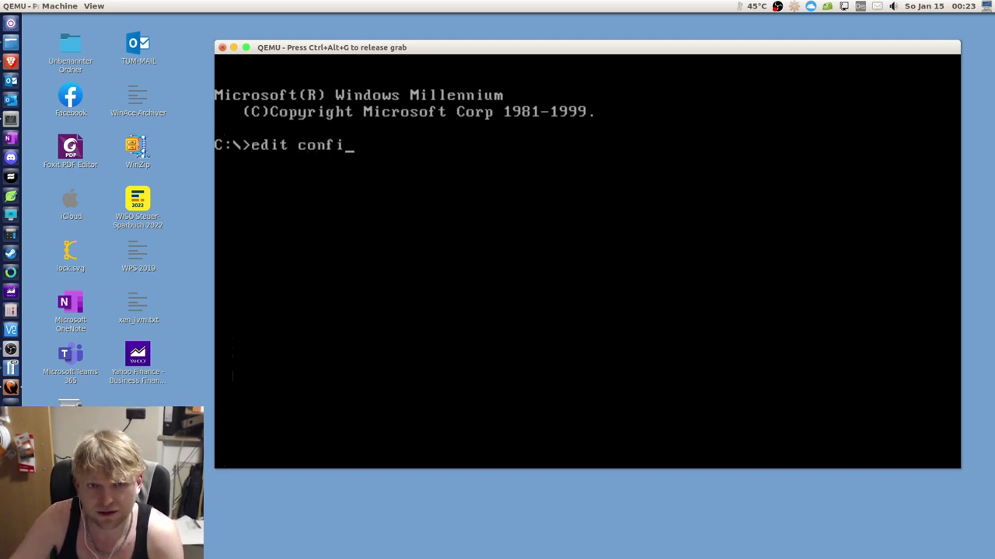
type("g.sys")
key("Return")
key("Down")
key("Down")
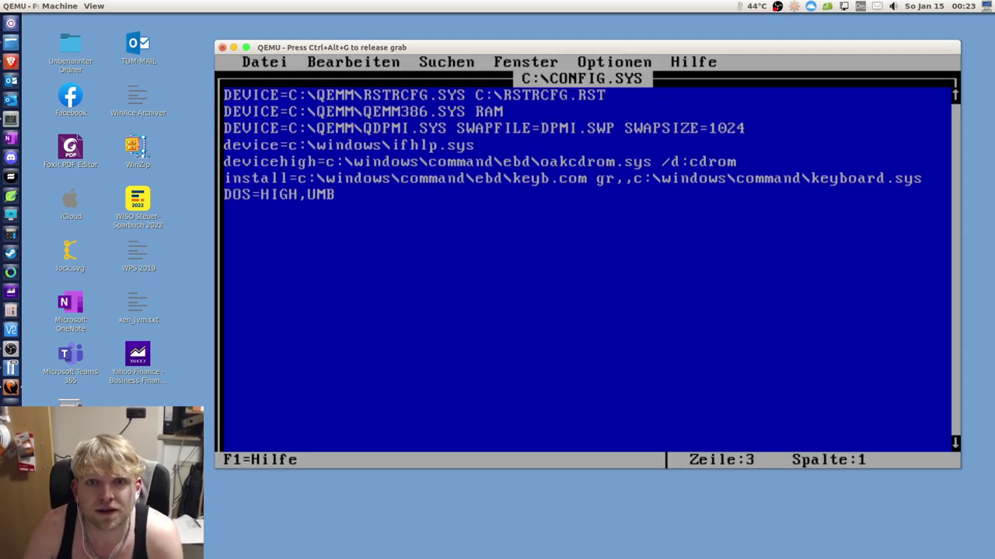
key("Down")
key("Right")
key("Right")
key("Right")
key("Right")
key("Right")
key("Right")
key("Right")
key("Right")
key("Right")
key("Right")
key("Right")
key("Right")
key("Right")
key("Right")
key("Right")
key("Right")
key("Right")
key("Right")
key("Right")
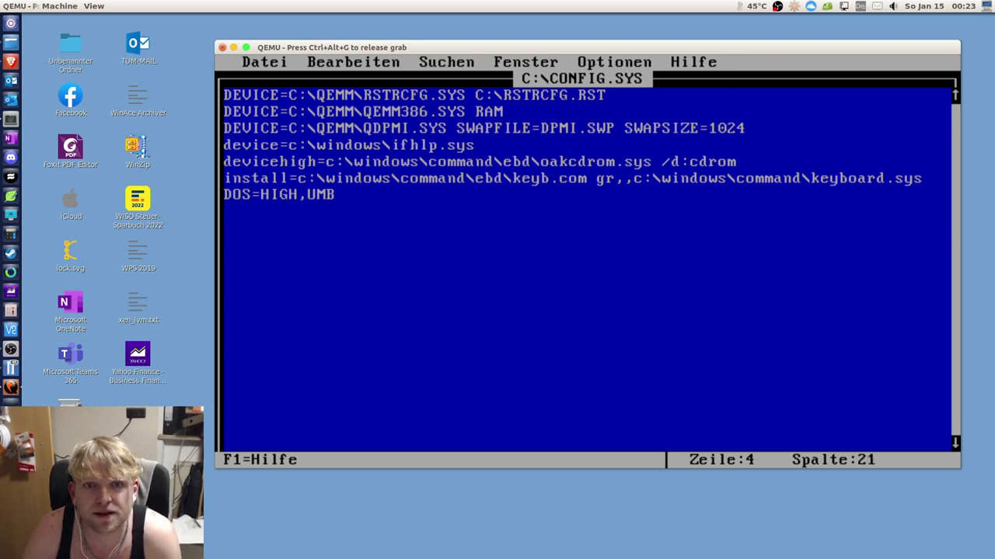
key("Right")
Save CONFIG.SYS, exit the editor, and run mem to show memory usage
key("alt+d")
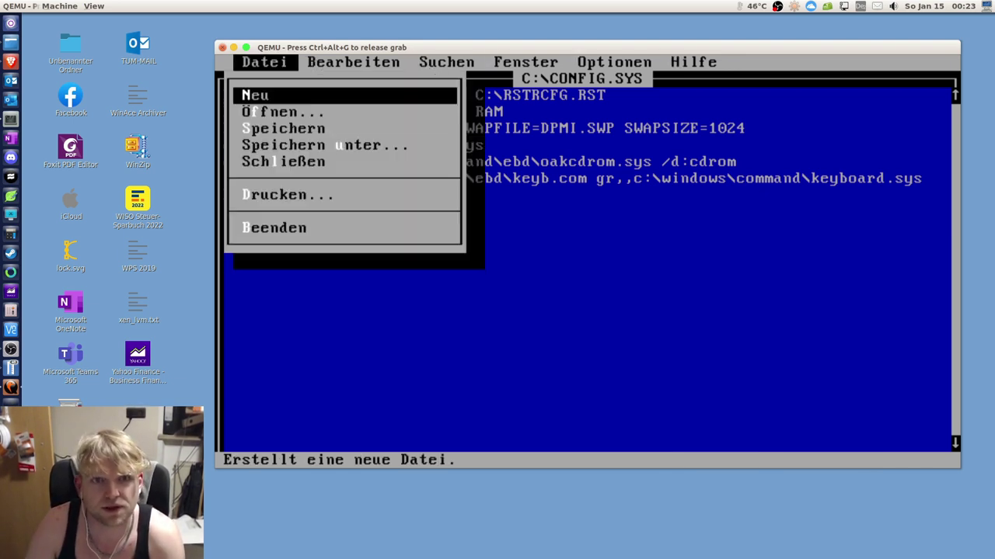
key("Down")
key("Down")
key("Return")
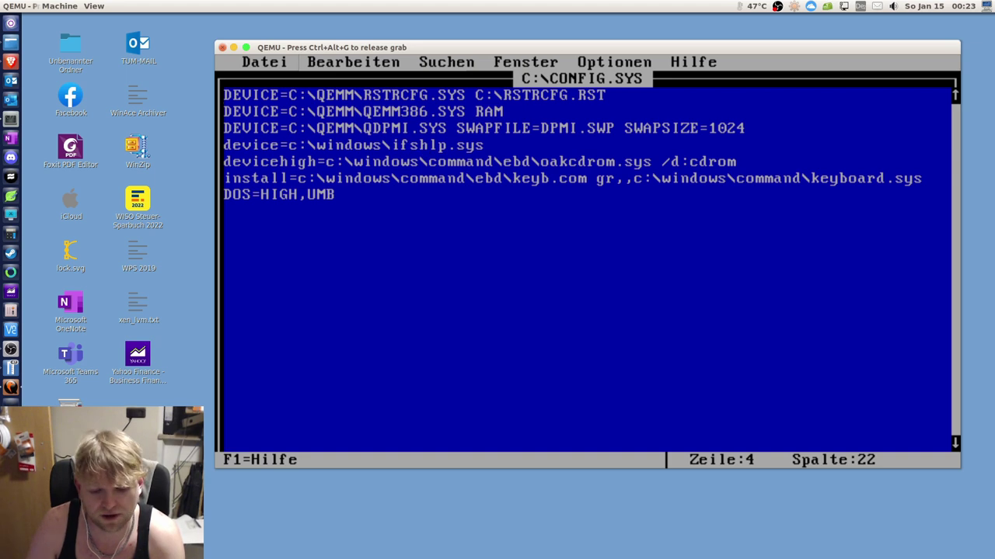
key("alt+d")
key("Up")
key("Return")
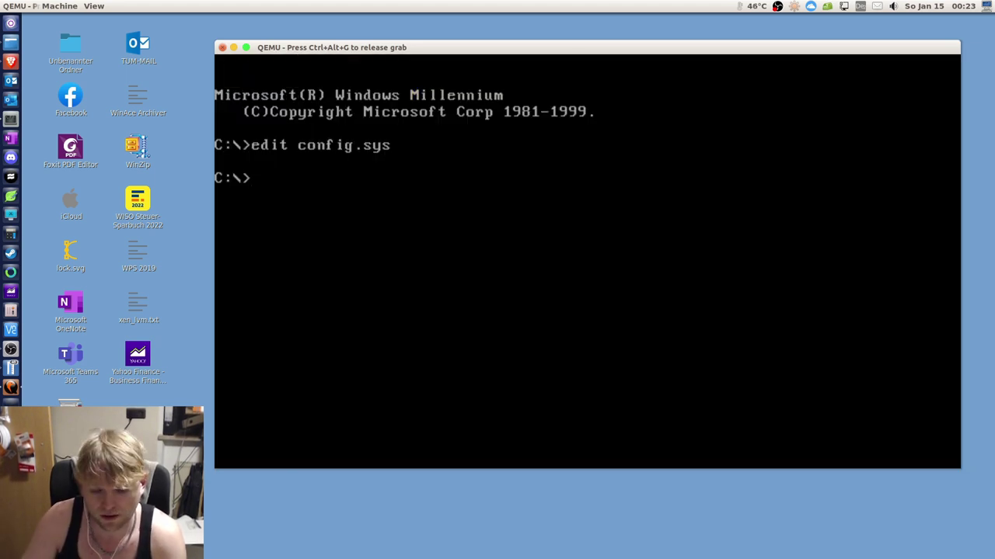
type("mem")
key("Return")
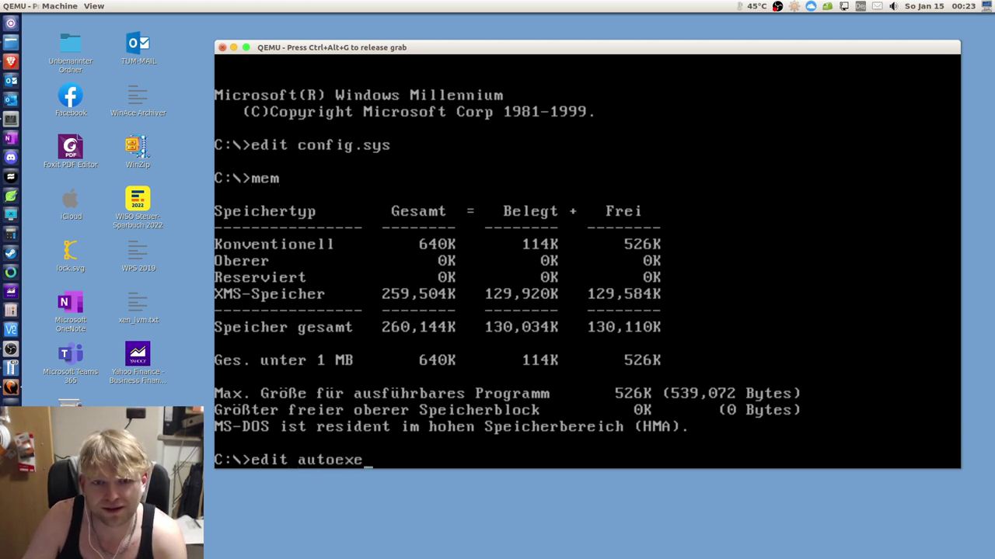
key("Return")
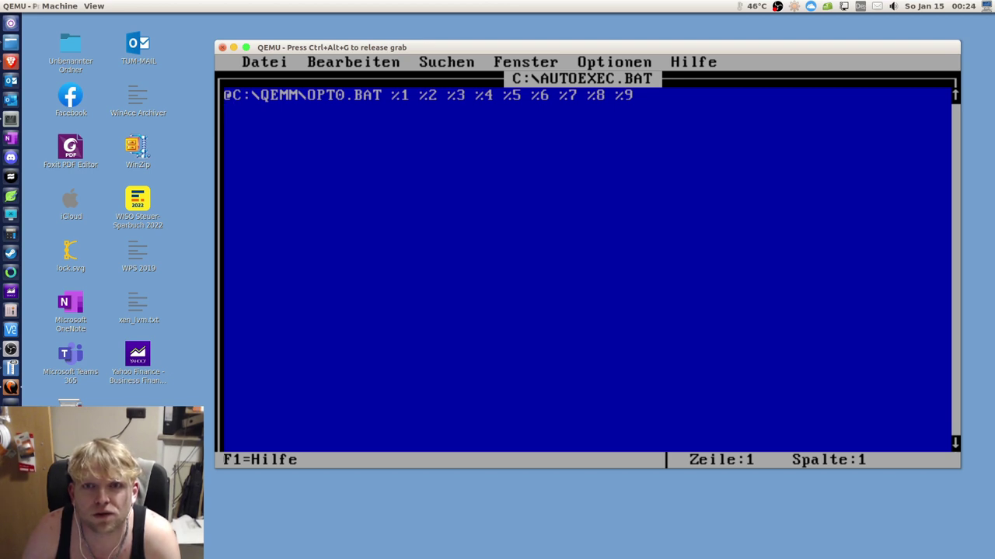
key("alt+d")
key("Up")
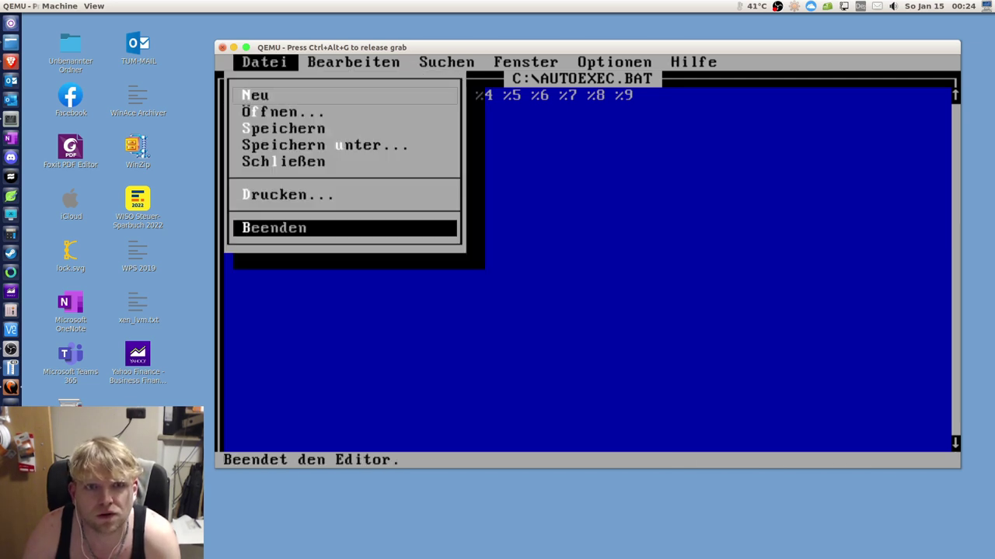
key("Return")
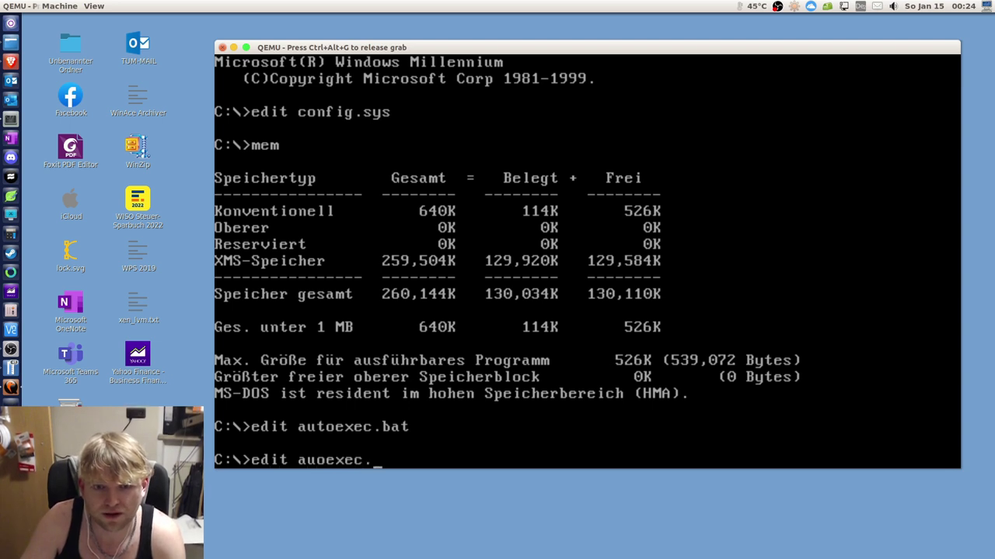
type("edit auoexec.bak")
key("Return")
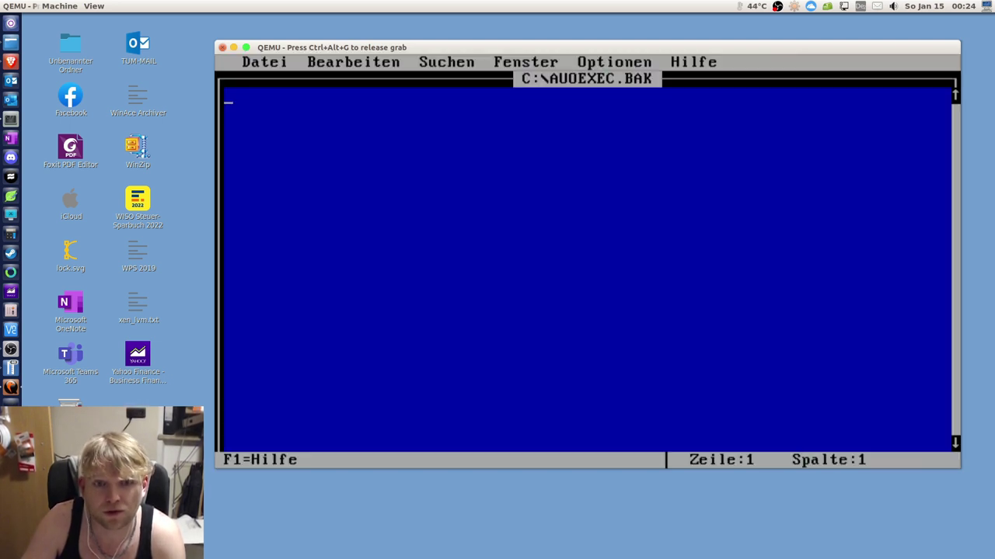
key("alt+d")
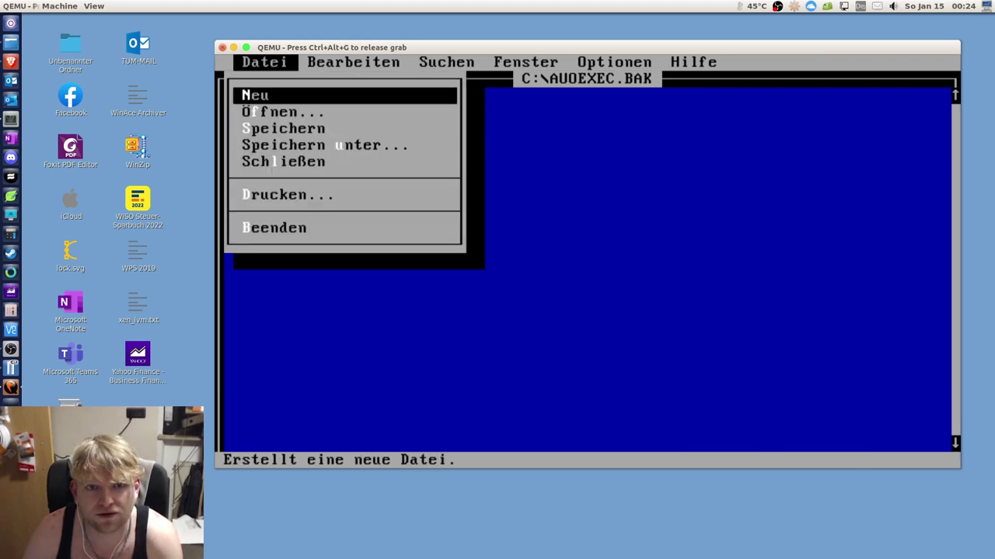
key("Up")
key("Return")
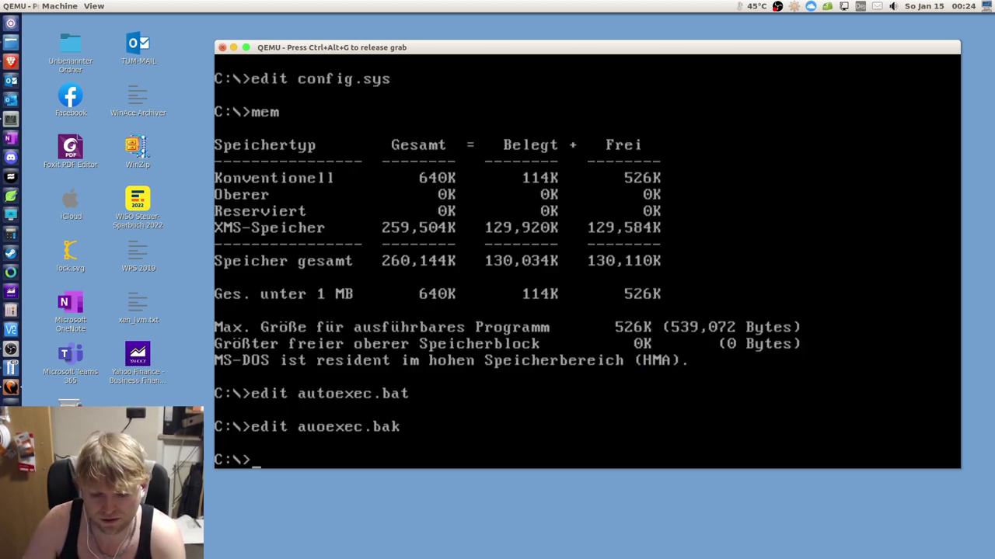
type("dir")
key("Return")
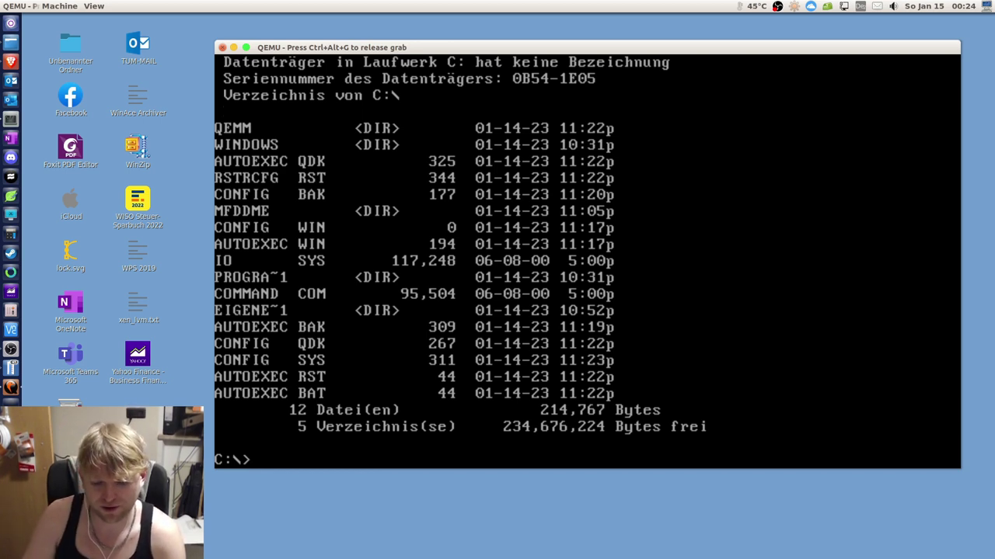
Open AUTOEXEC.BAT in the editor, then exit choosing not to save changes
type("edit")
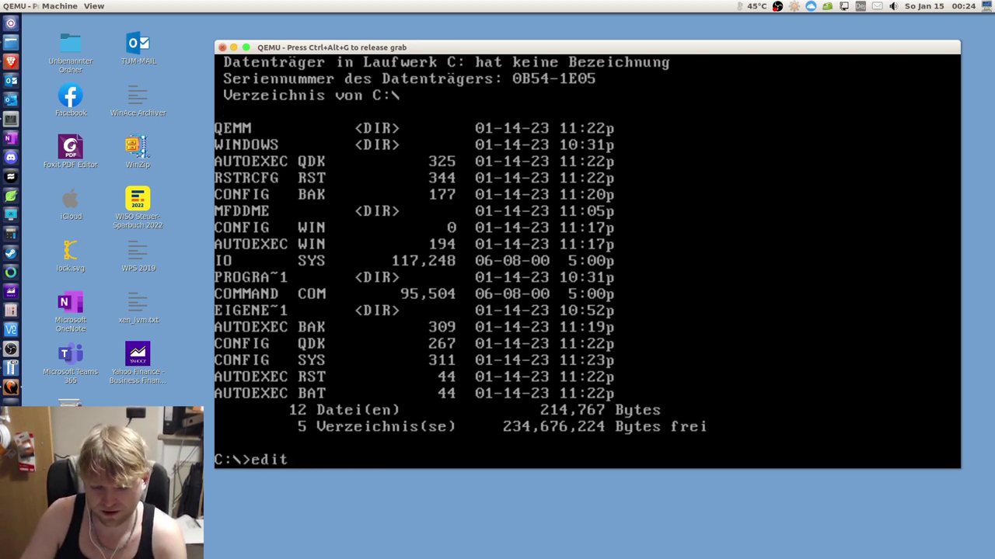
type(" auto")
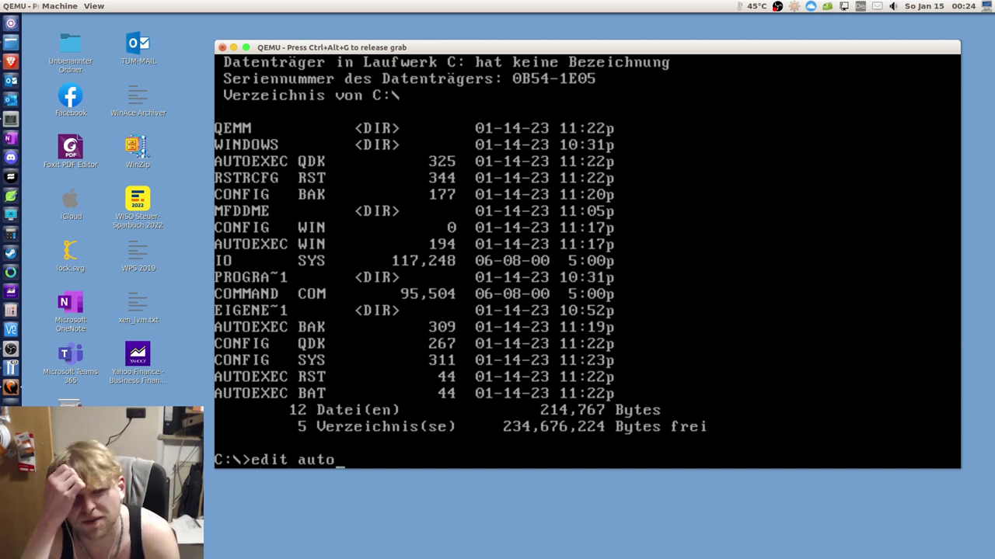
type("exec.")
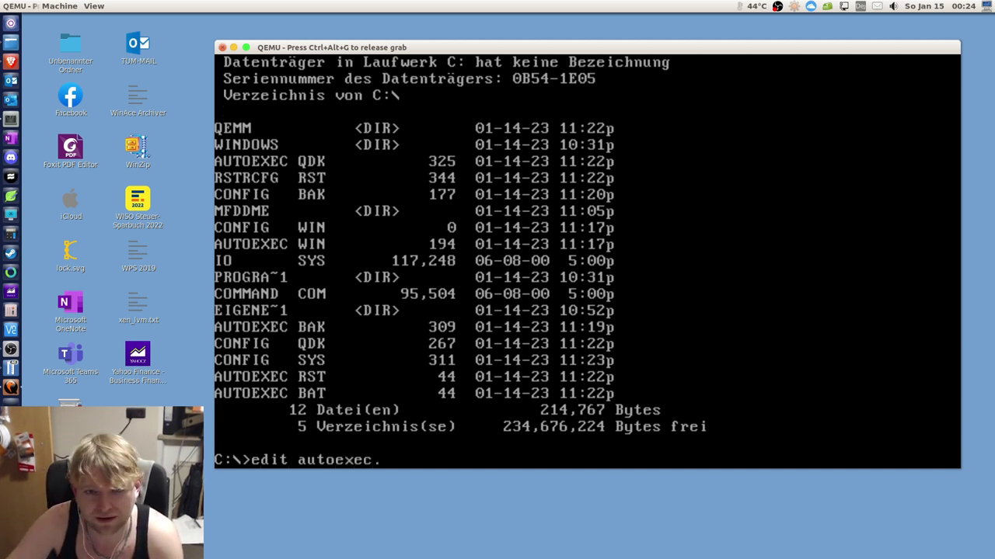
type("bat")
key("Return")
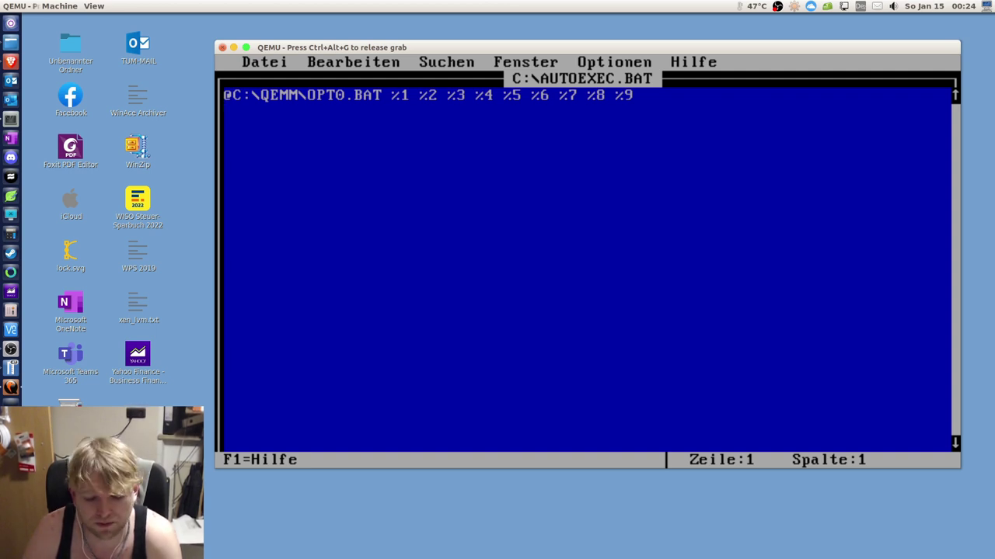
type("d")
key("BackSpace")
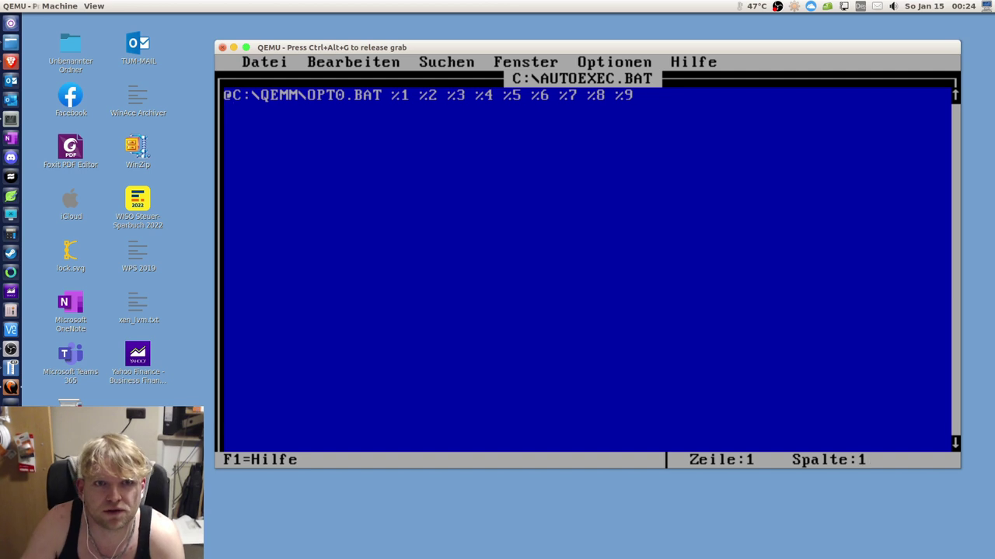
key("alt+d")
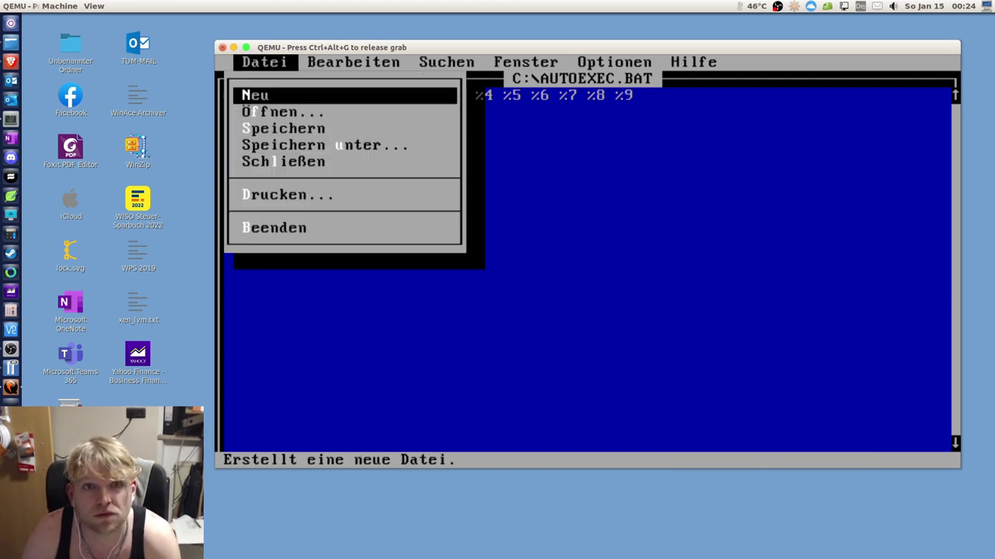
key("Up")
key("Return")
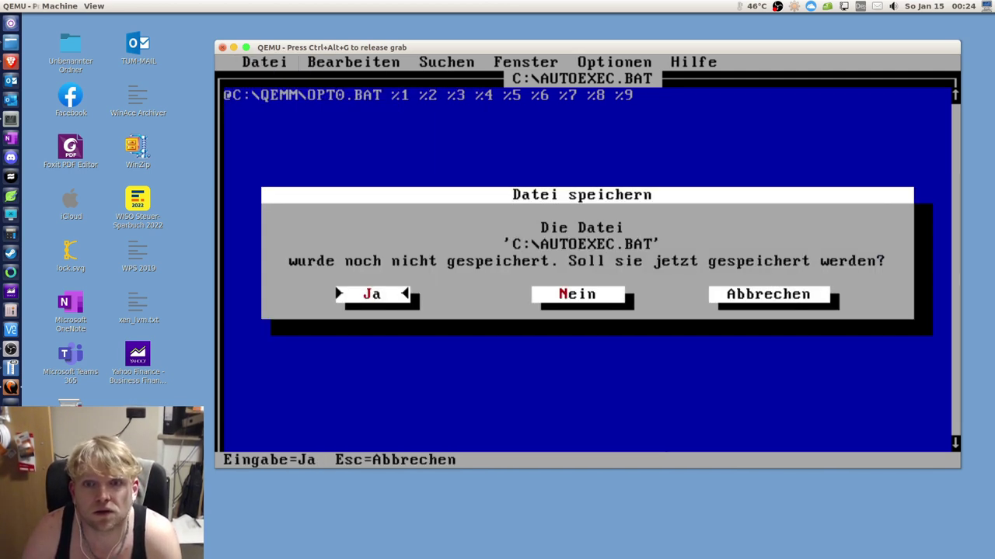
key("Tab")
key("Return")
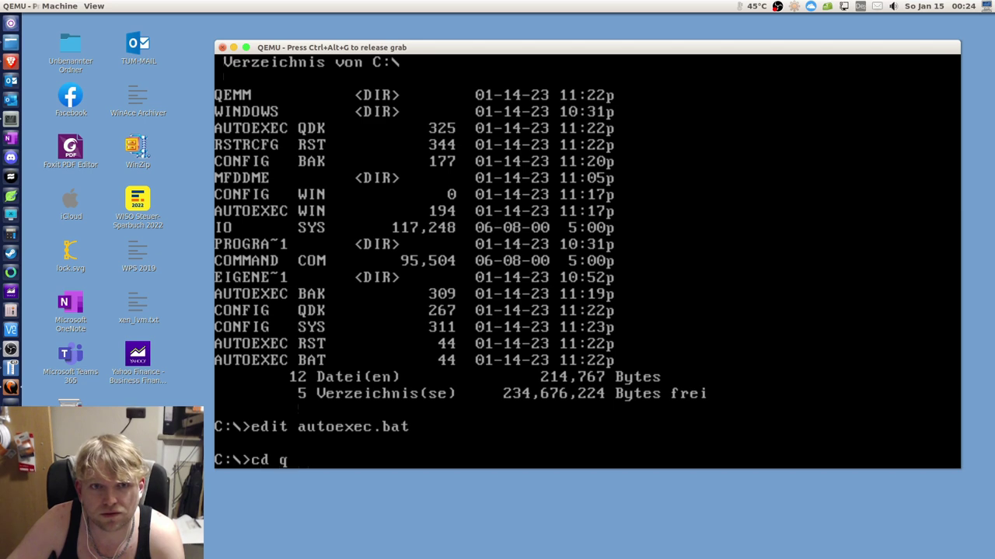
List the contents of C:\QEMM, then return to the root of drive C
key("Return")
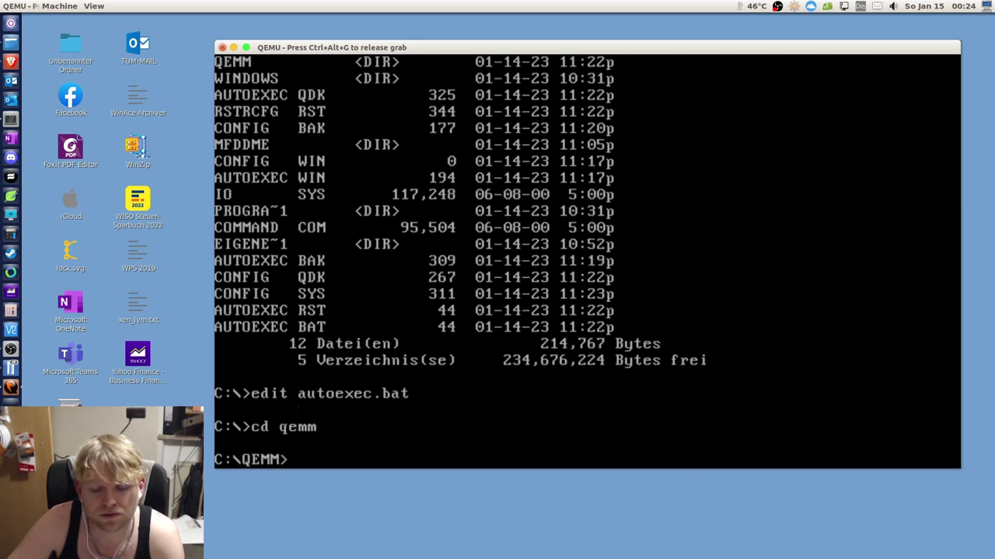
type("dir")
key("Return")
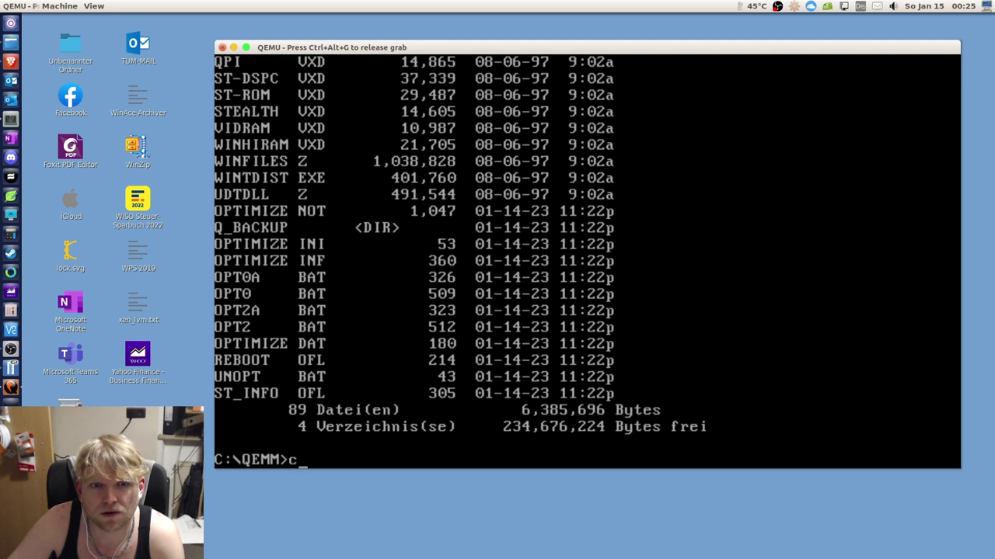
type("cd ..")
key("Return")
Display AUTOEXEC.BAT and qemm\opt0.bat with the more command
type("e autoexec.bat")
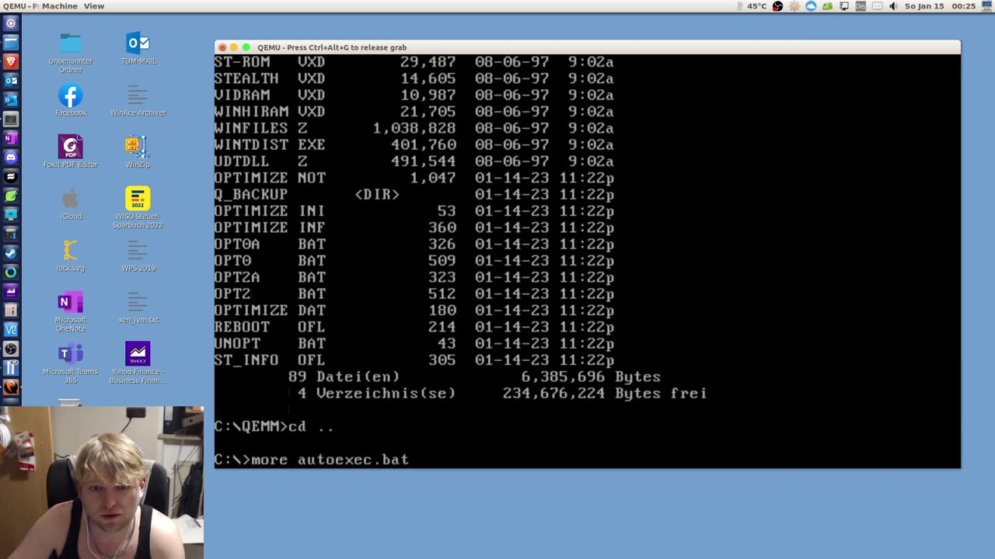
type("ore autoexec.bat")
key("Return")
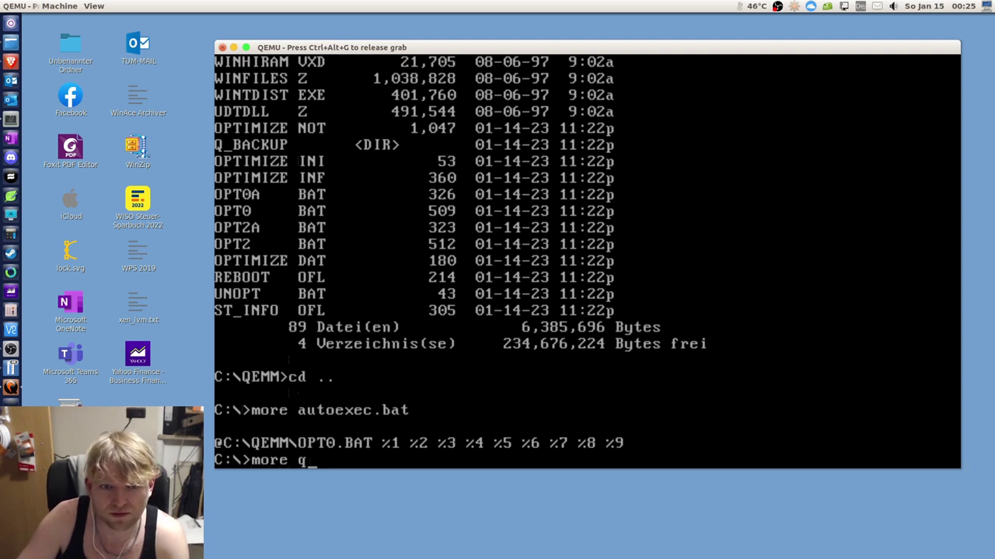
type("mmß")
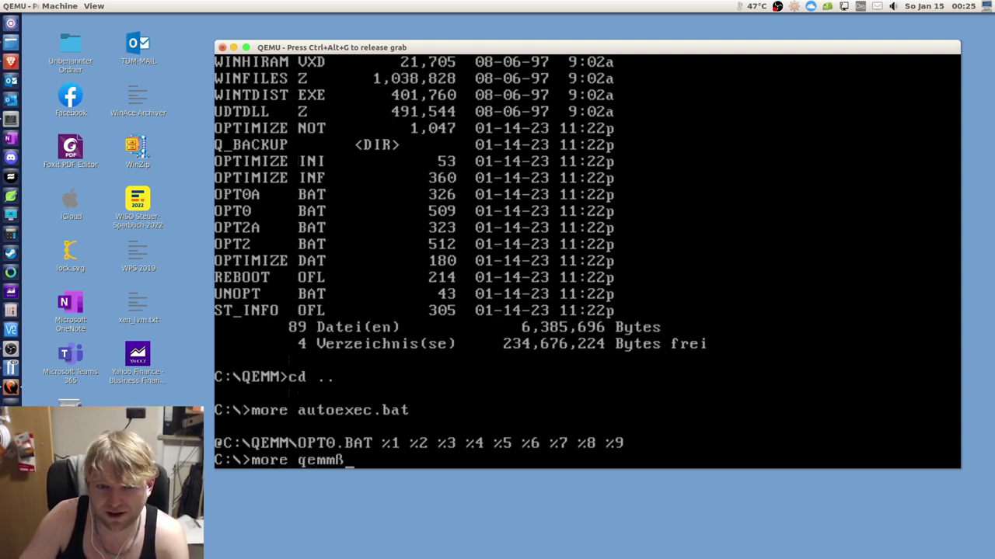
key("BackSpace")
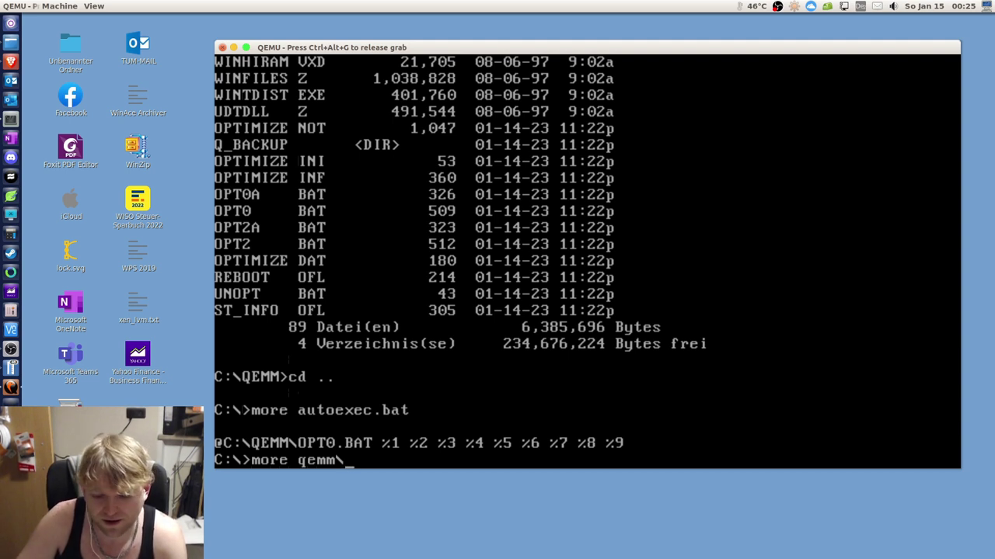
type("\\opt")
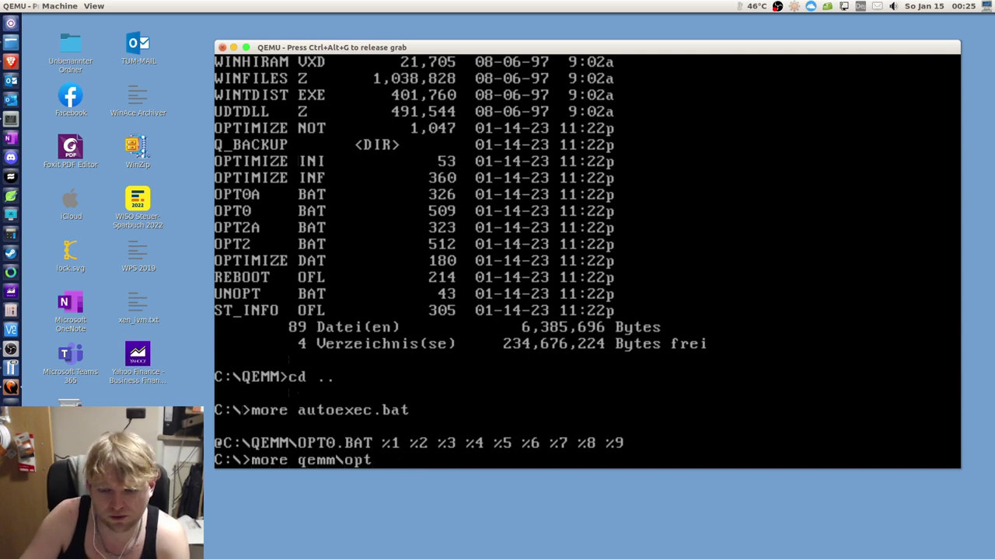
type("0.bat")
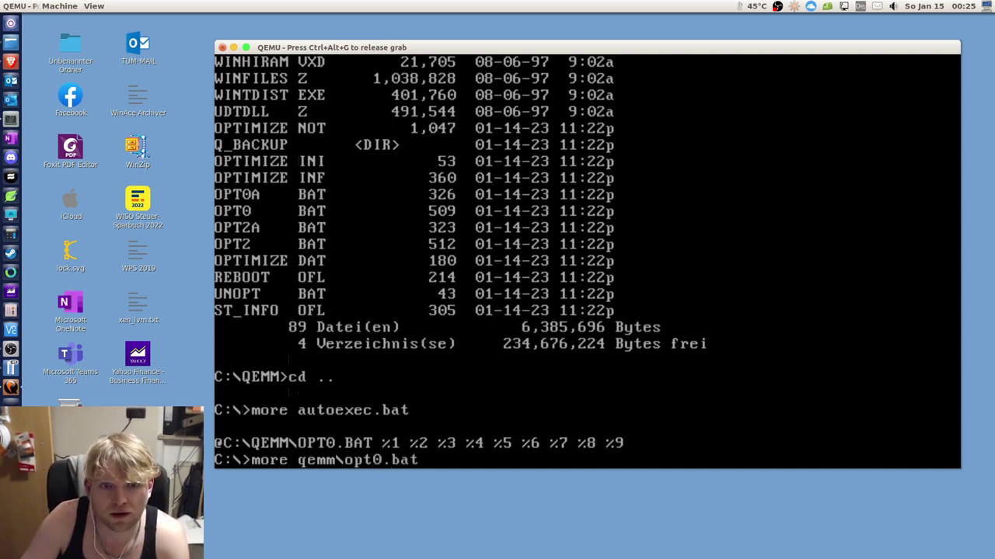
key("Return")
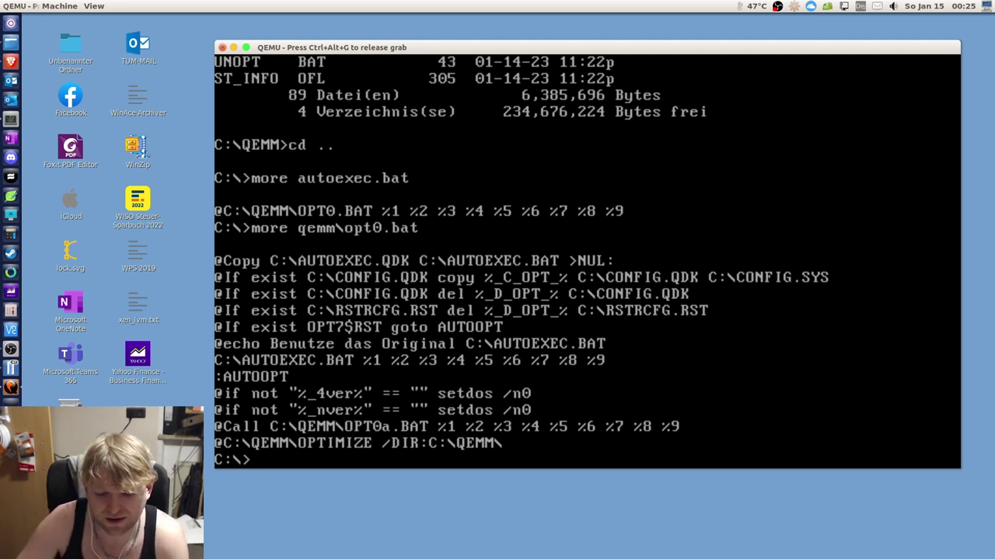
Display AUTOEXEC.BAT with more, showing its single call to C:\QEMM\OPT0.BAT, then type edit autoexec.bat
type("di")
key("BackSpace")
key("BackSpace")
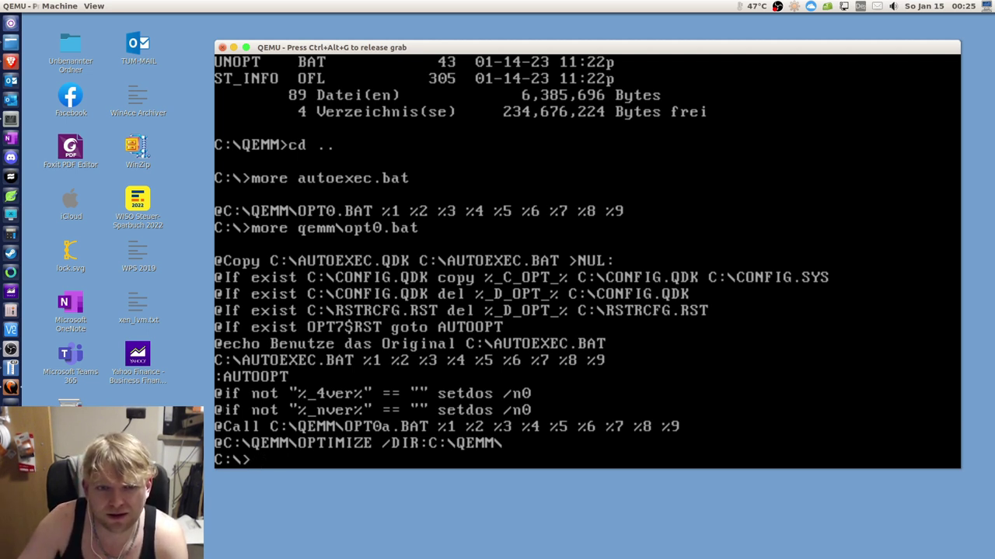
type("more auto")
type("e")
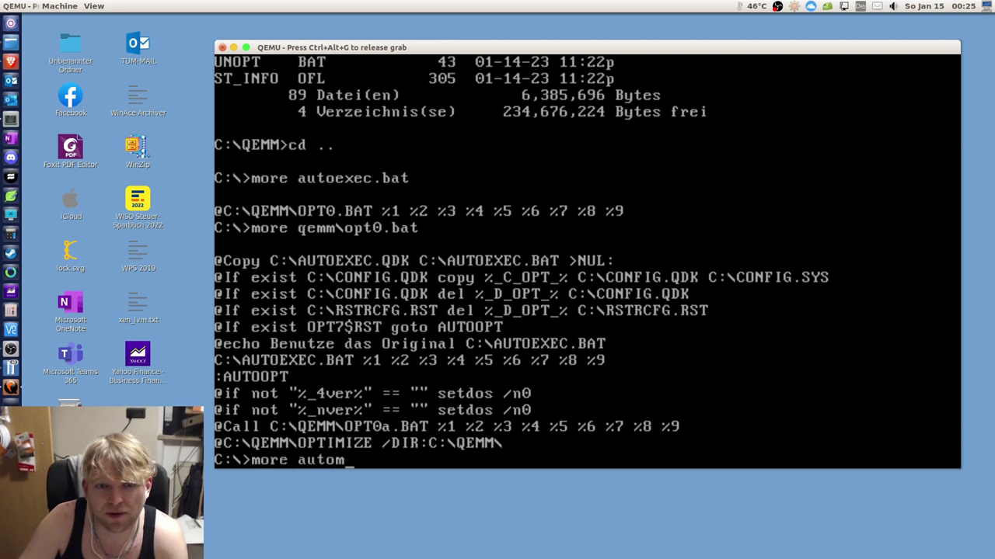
key("BackSpace")
type("exec.bat")
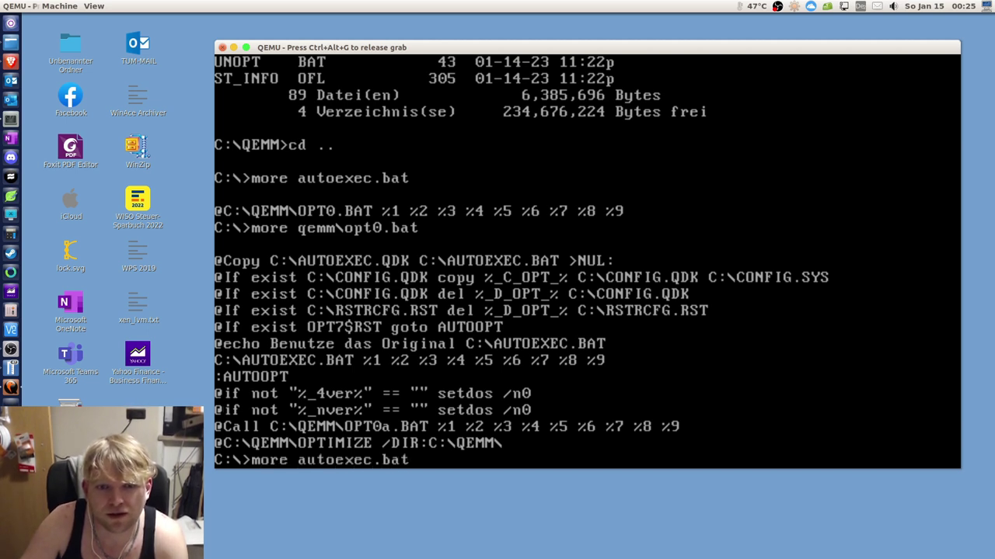
key("Return")
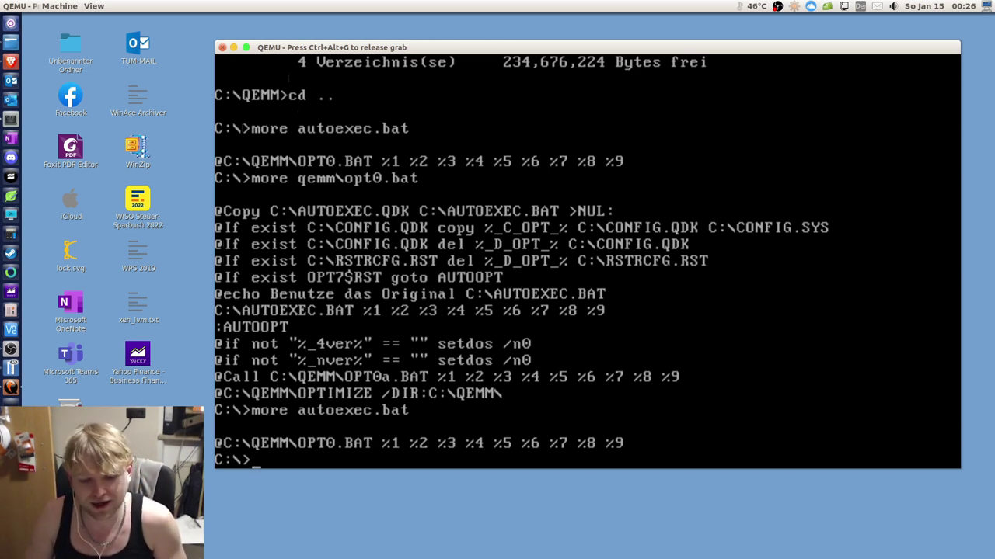
type("edit")
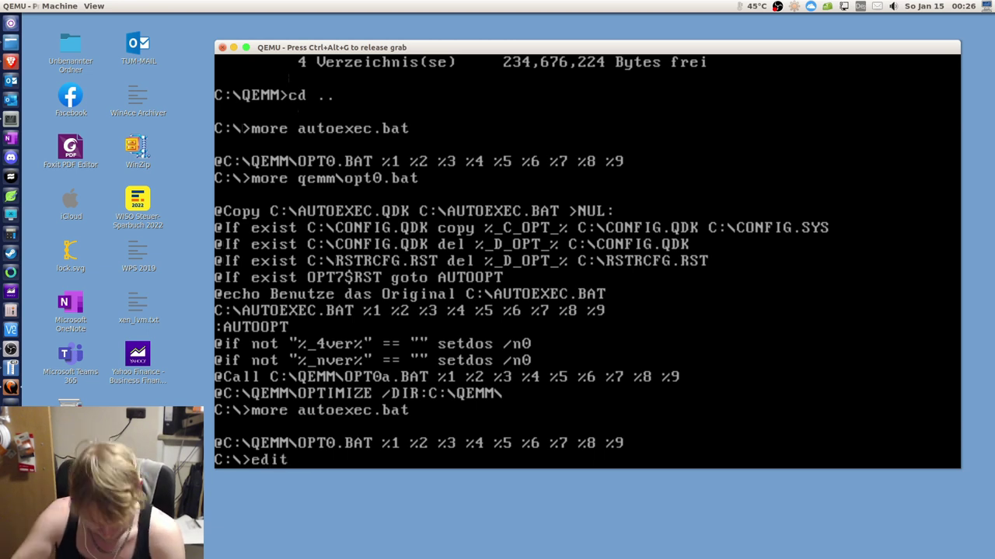
type(" autoexec.bat")
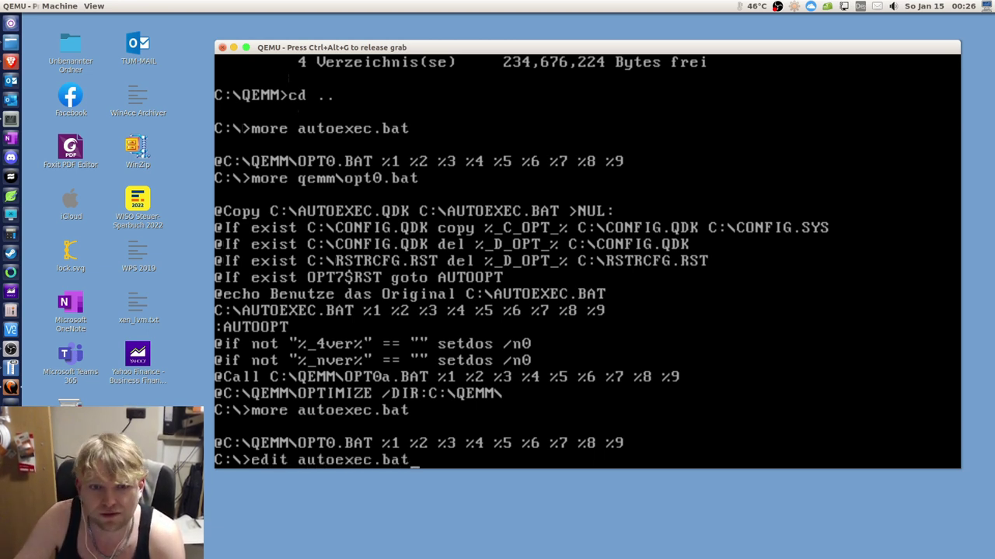
key("Return")
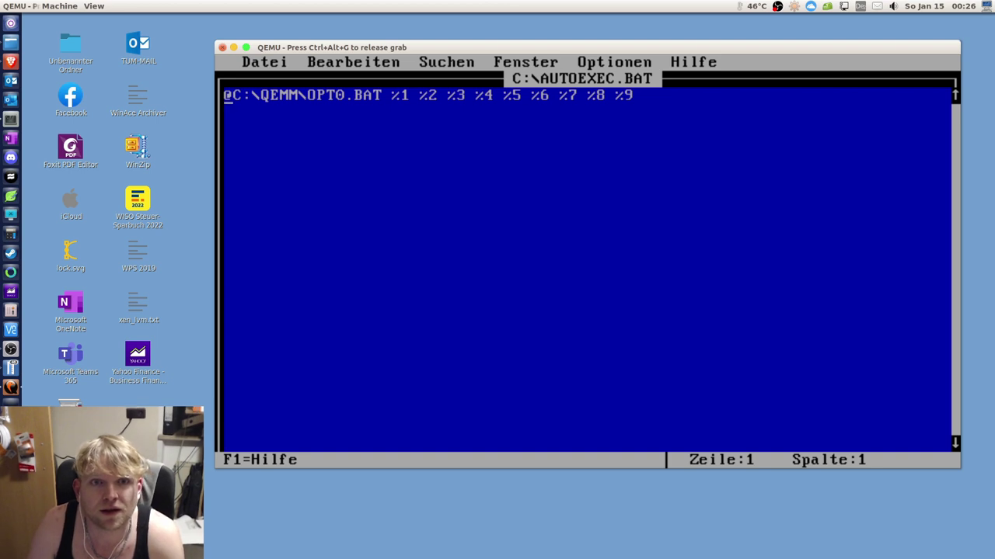
key("Delete")
key("Delete")
key("Delete")
key("Delete")
key("Delete")
key("Delete")
key("Delete")
key("Delete")
key("Delete")
key("Delete")
key("Delete")
key("Delete")
key("Delete")
key("Delete")
key("Delete")
key("Delete")
key("Delete")
key("Delete")
key("Delete")
key("Delete")
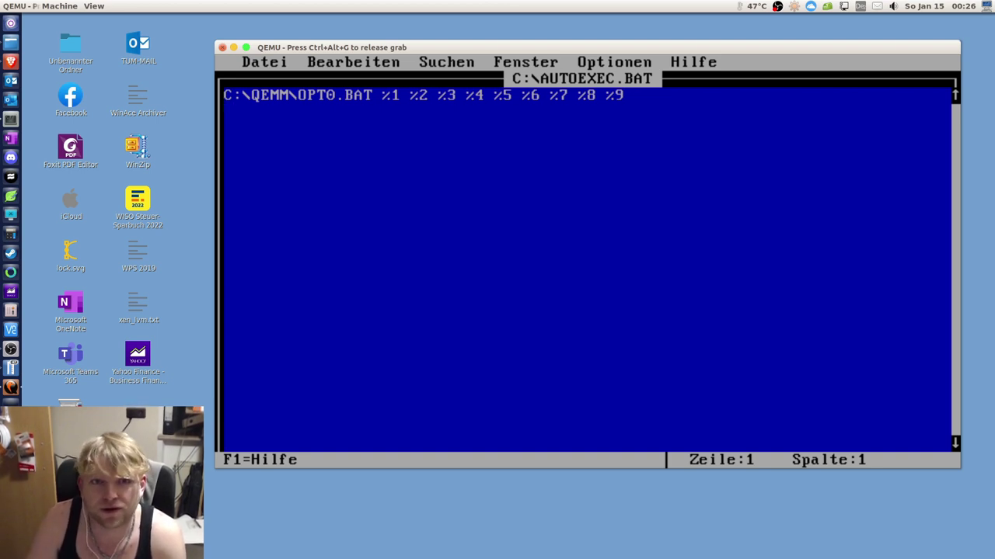
key("Delete")
key("Delete")
key("Delete")
key("Delete")
key("Delete")
key("Delete")
key("Delete")
key("Delete")
key("Delete")
key("Delete")
key("Delete")
key("Delete")
key("Delete")
key("Delete")
key("Delete")
key("Delete")
key("Delete")
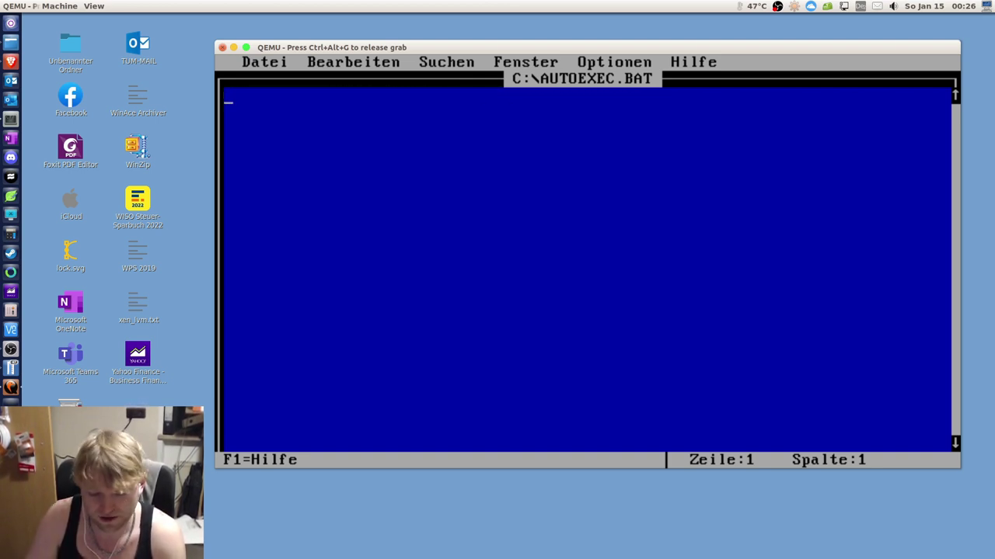
type("@echo off")
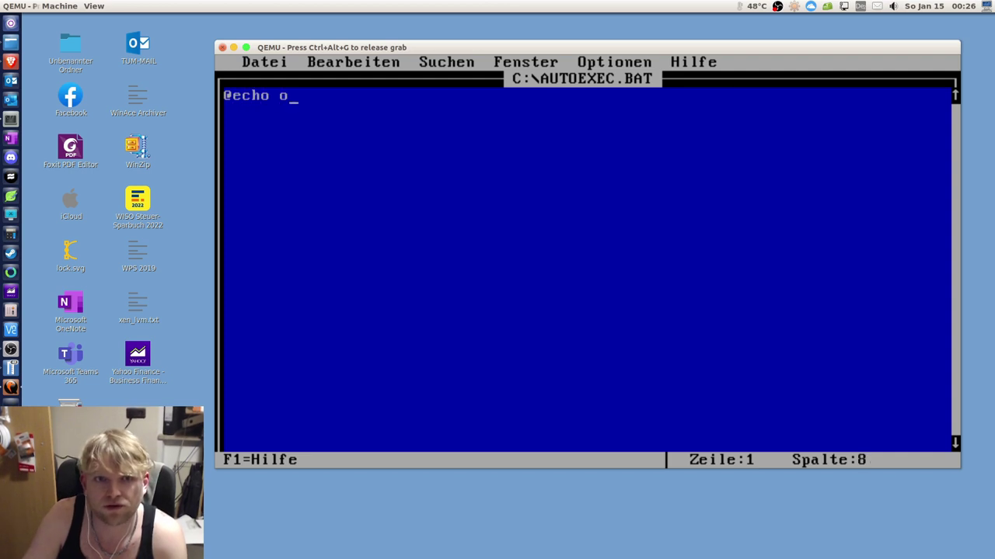
key("Return")
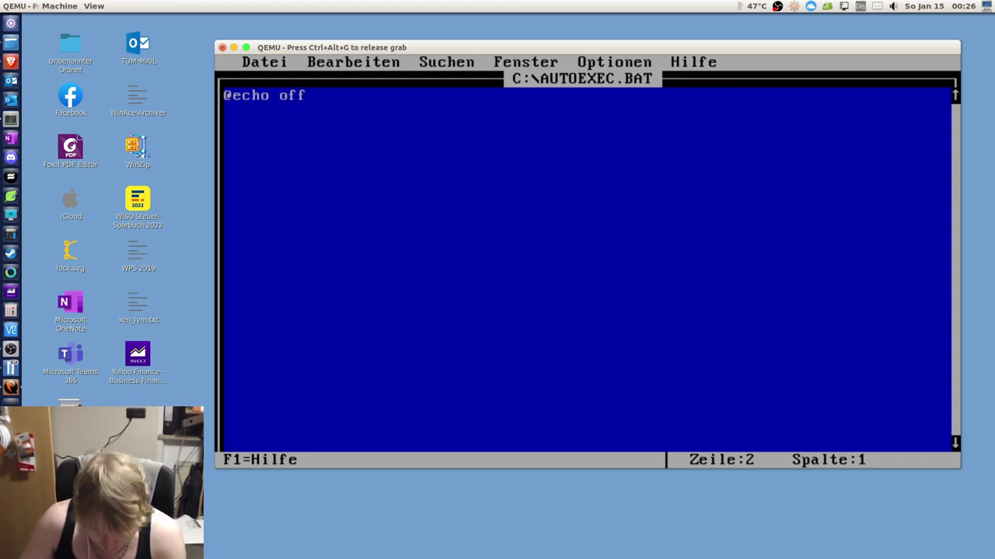
type("path=c:")
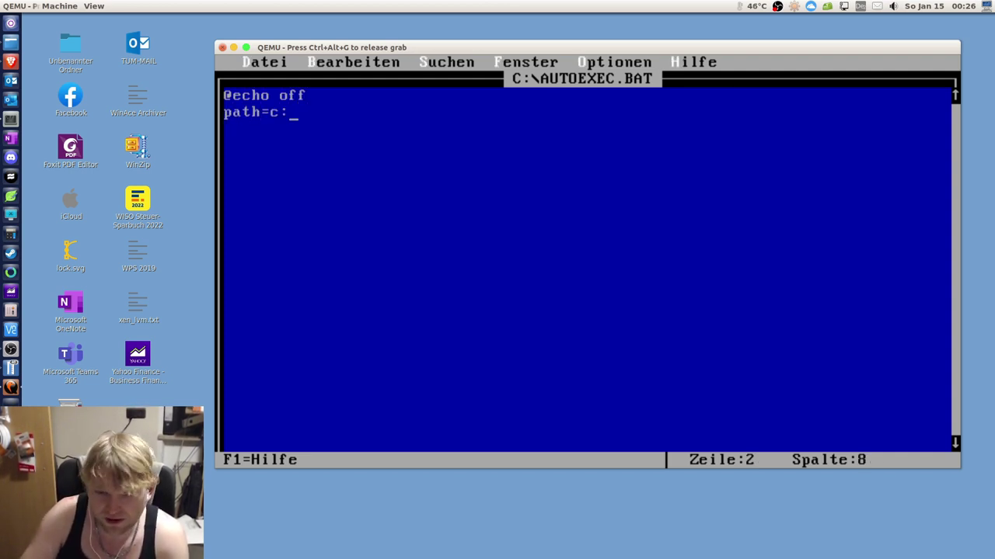
type("\\windows\\")
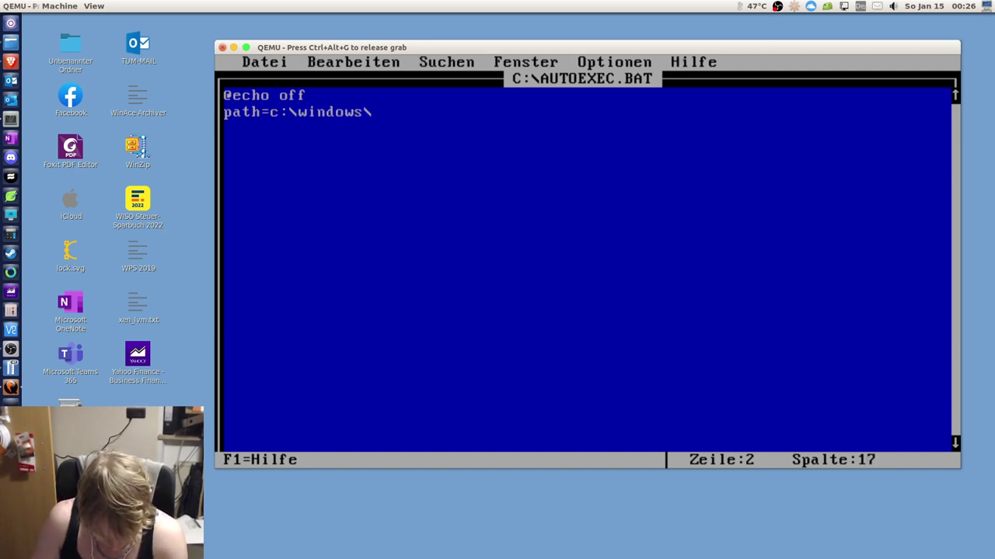
key("BackSpace")
key("BackSpace")
key("BackSpace")
key("BackSpace")
key("BackSpace")
key("BackSpace")
key("BackSpace")
key("BackSpace")
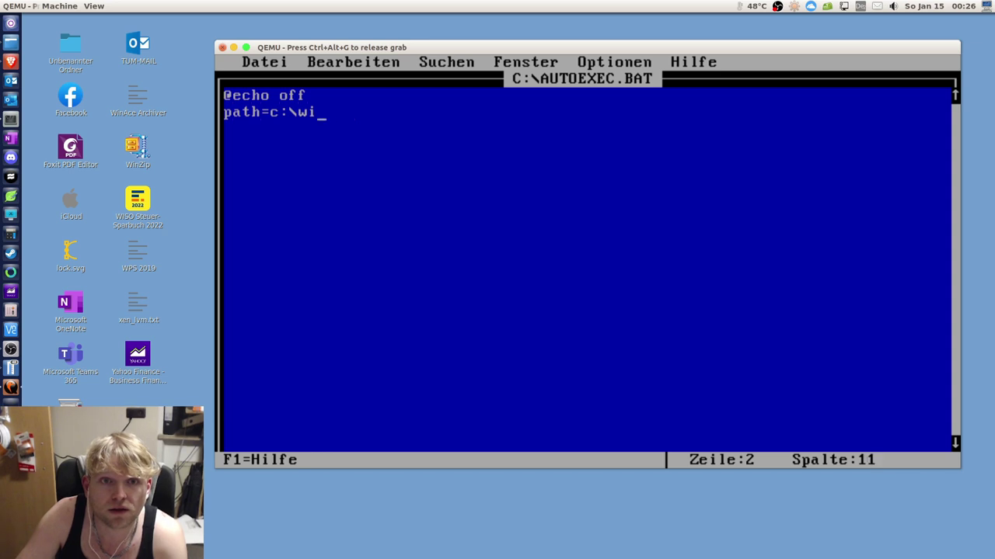
type("w")
key("BackSpace")
type("qemm")
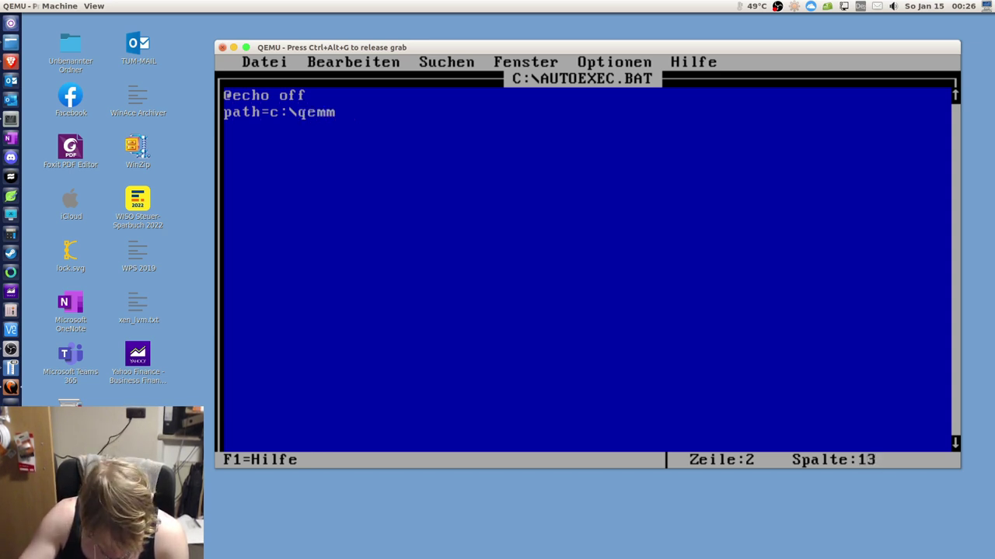
type(";c:")
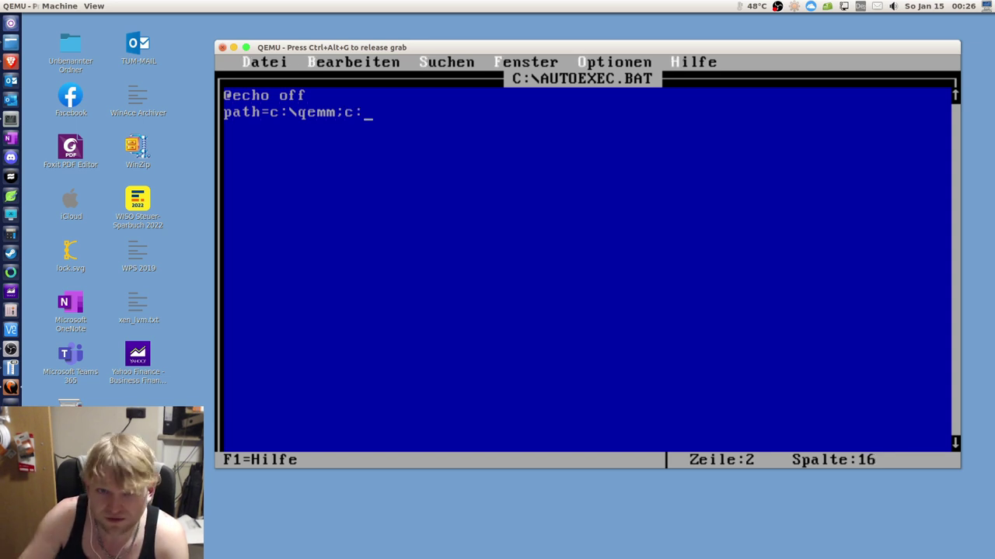
type("\\windows;")
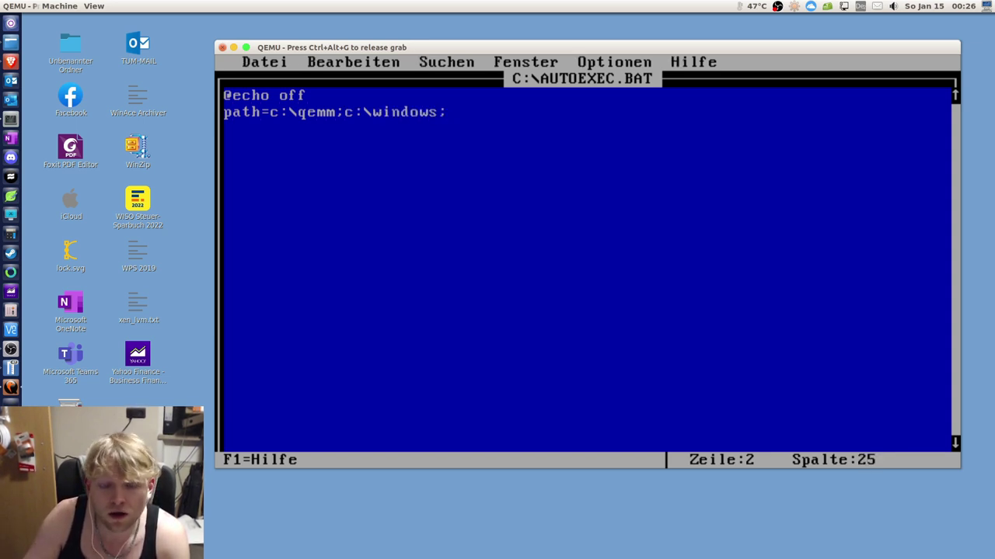
type("c:\\wi")
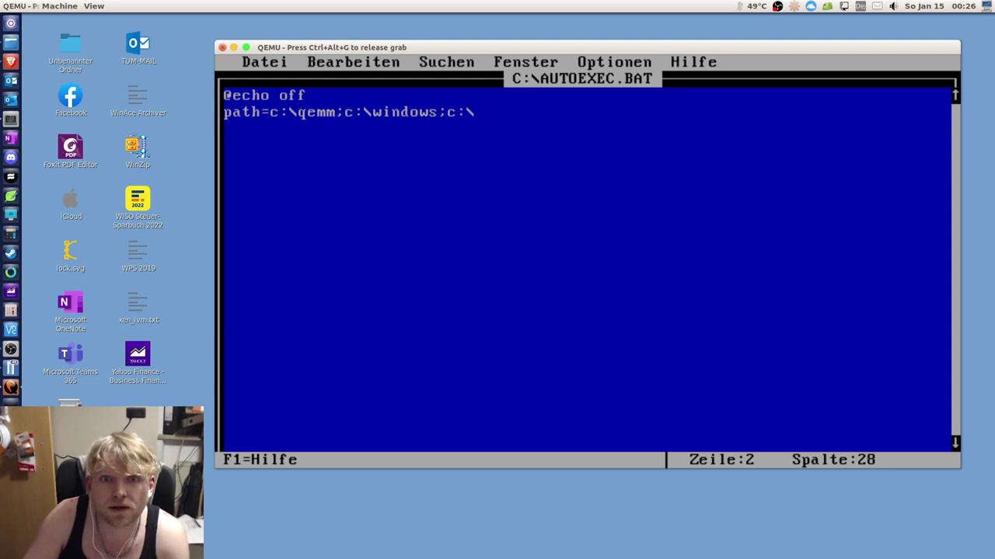
type("ndows\\")
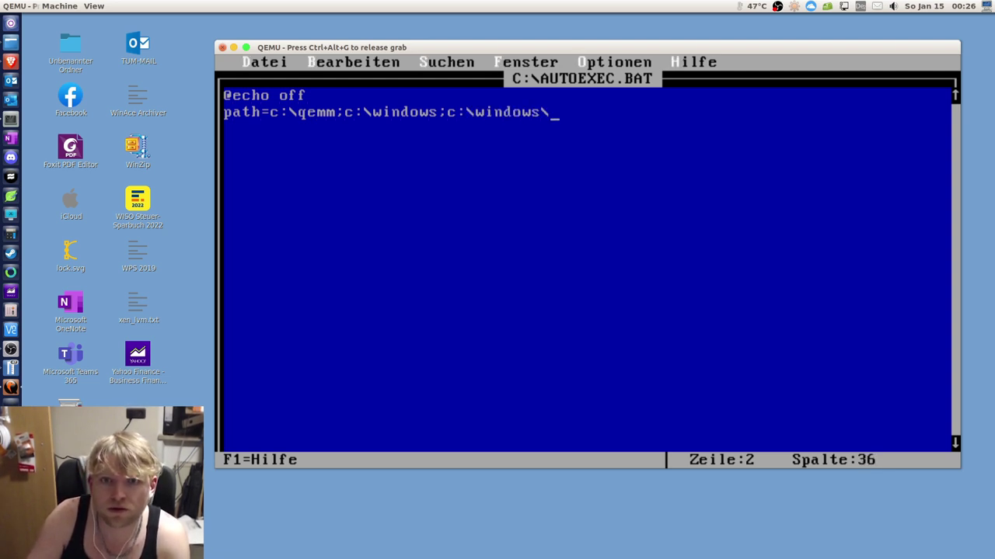
type("command;c:")
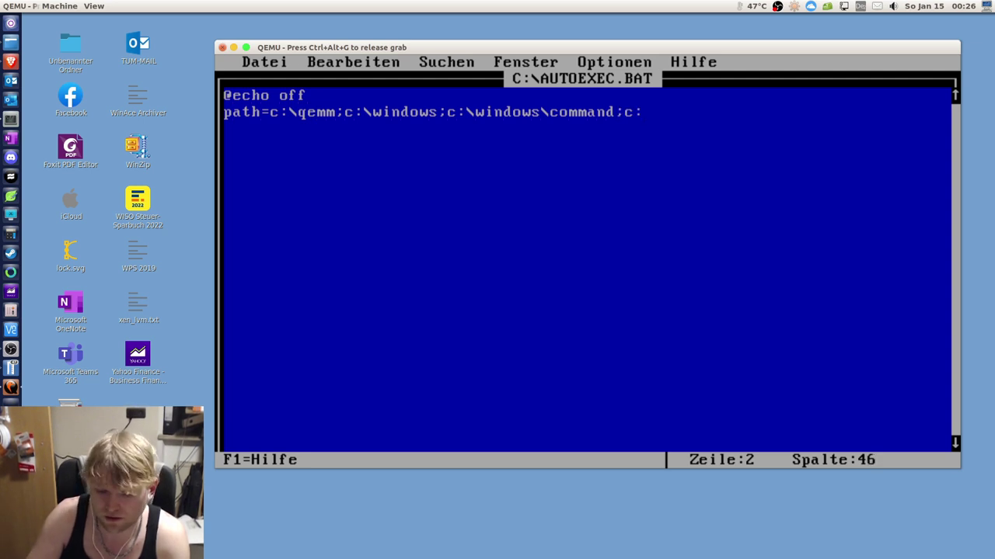
type("\\")
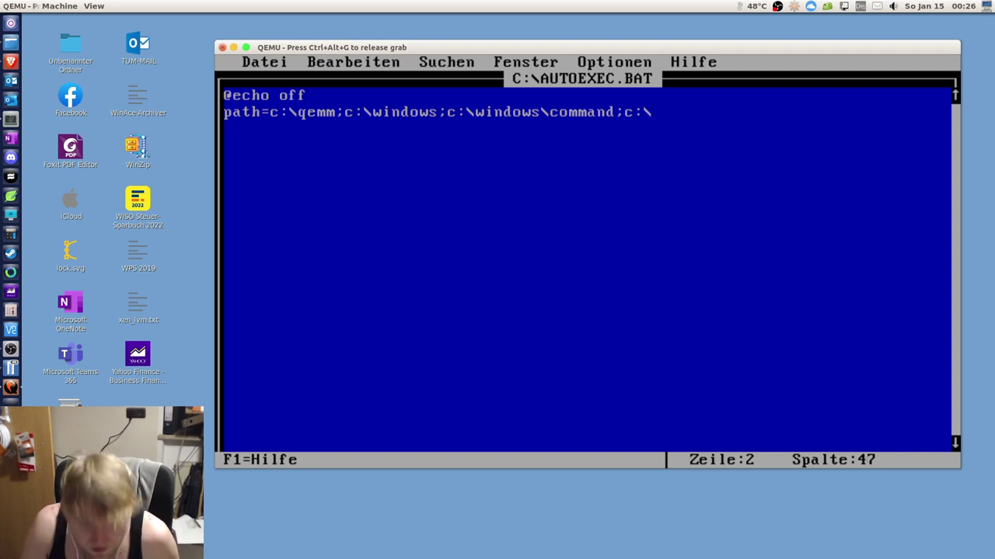
key("Return")
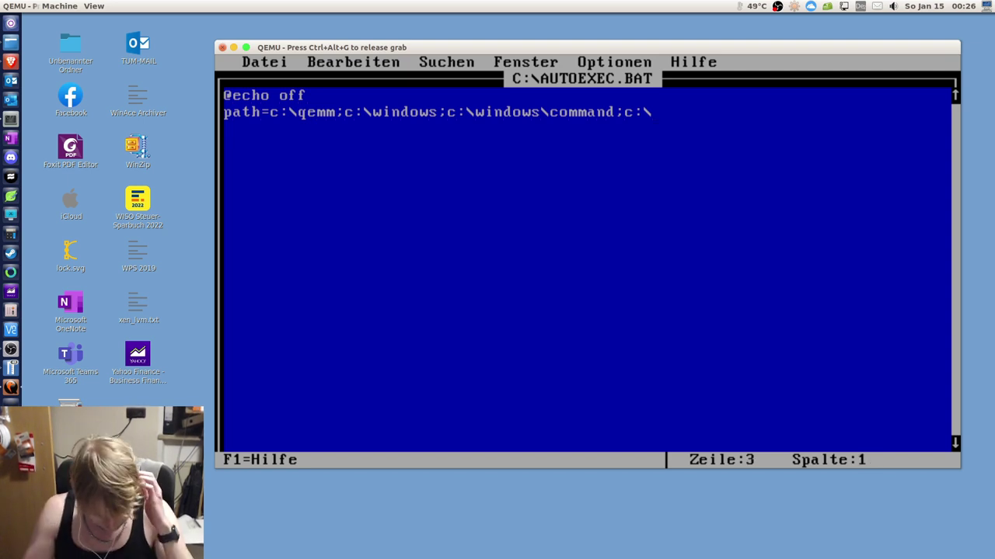
Add lh c:\windows\command\mscdex.exe /d:cdrom, set comspec=c:\windows\command.com and set prompt=$p$g lines
type("lh c:\\")
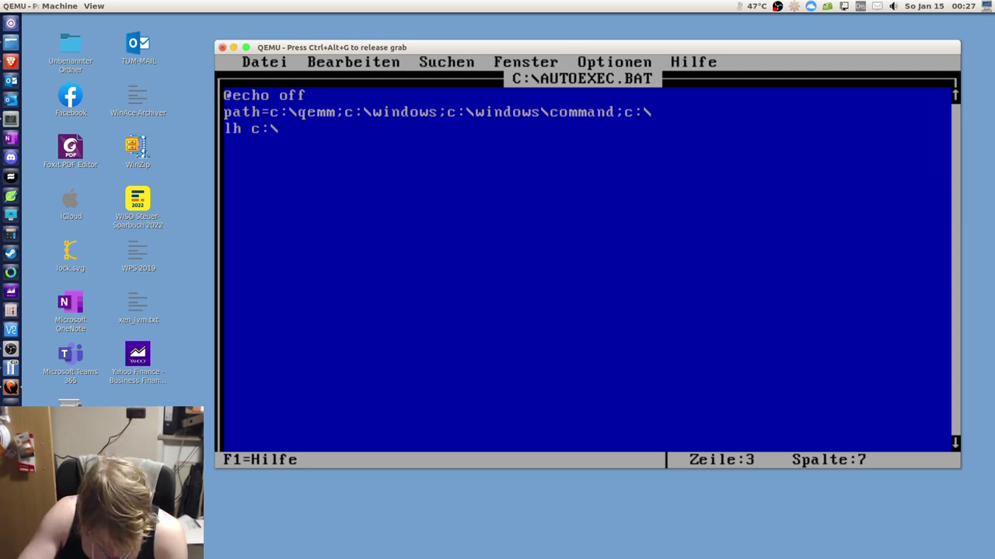
type("windows\\")
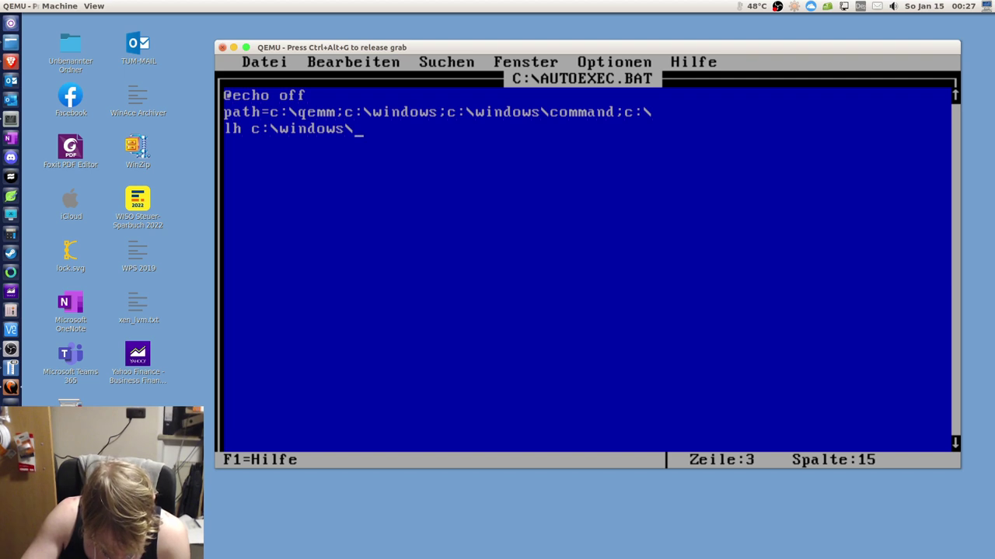
type("command")
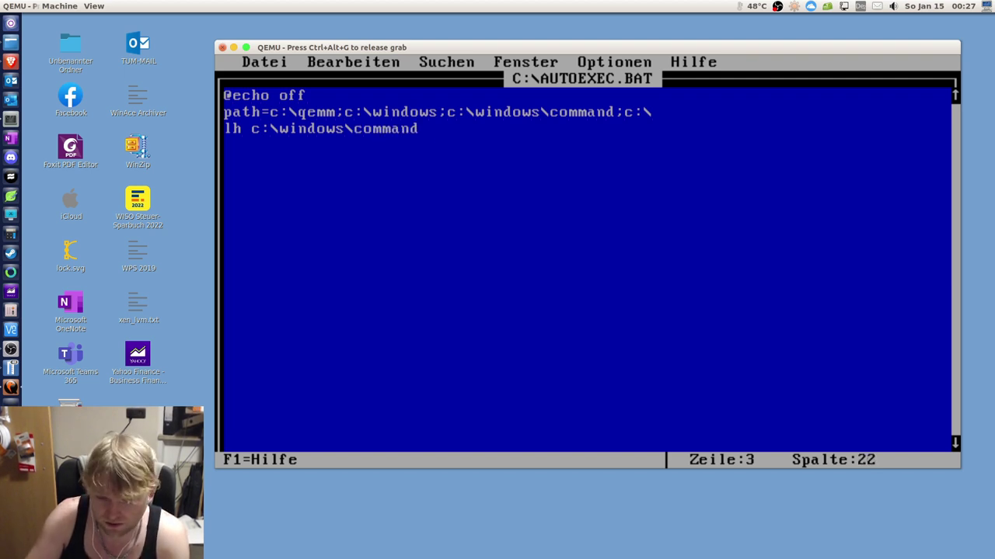
type("\\ms")
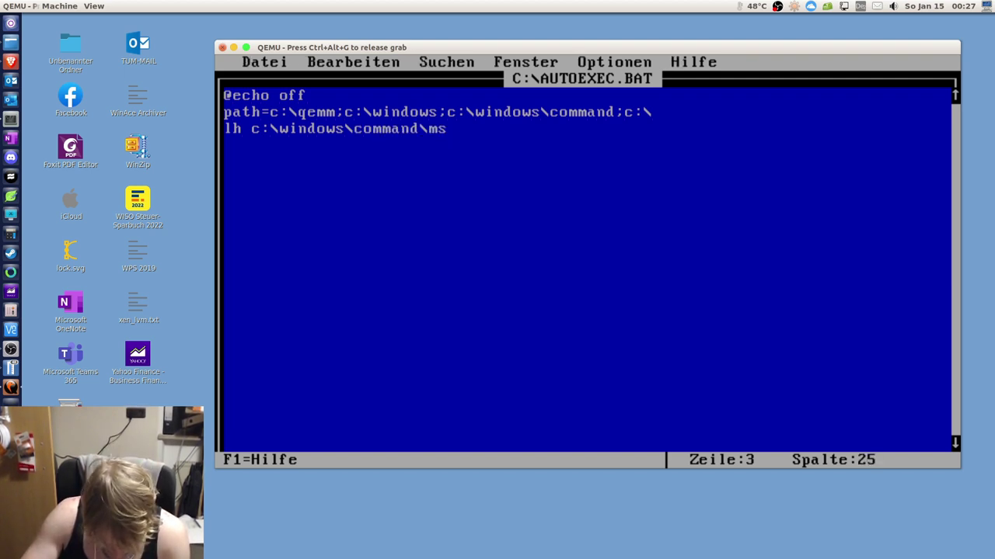
type("cdex,exe")
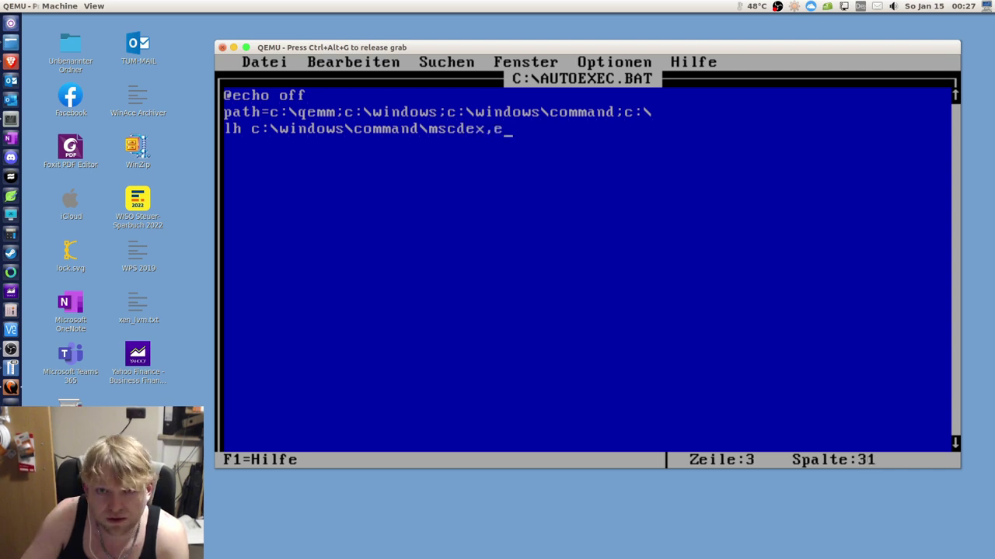
key("BackSpace")
key("BackSpace")
key("BackSpace")
key("BackSpace")
type(".exe")
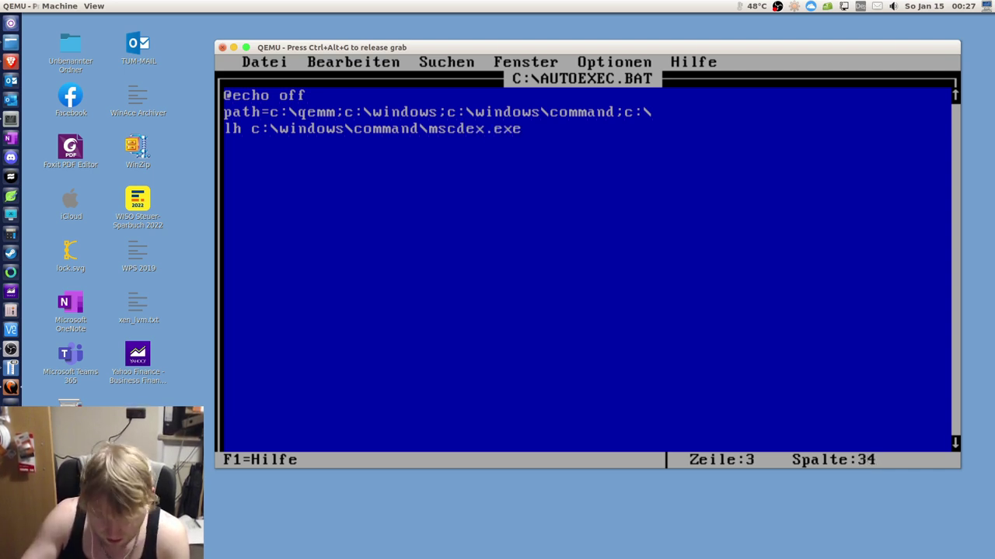
type(" /d:cdrom")
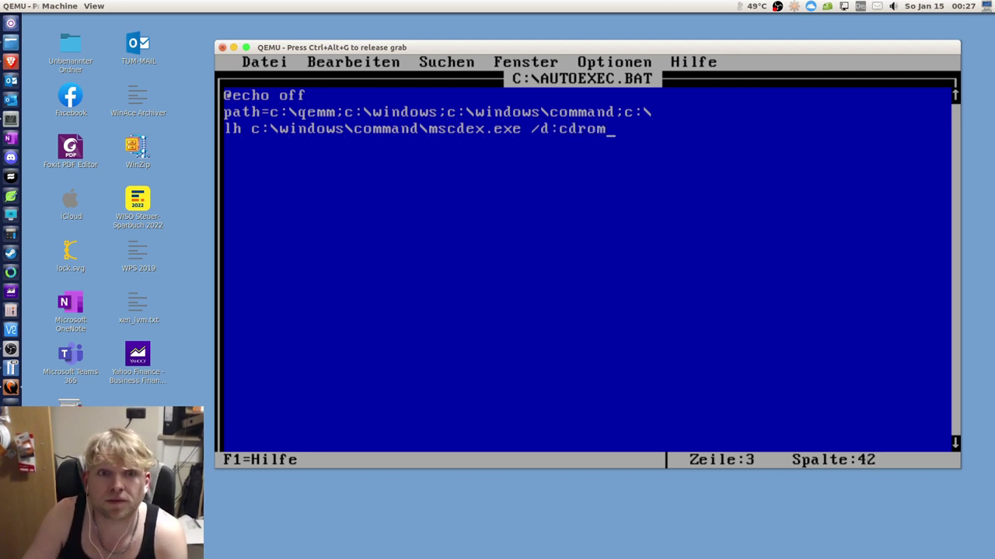
key("Return")
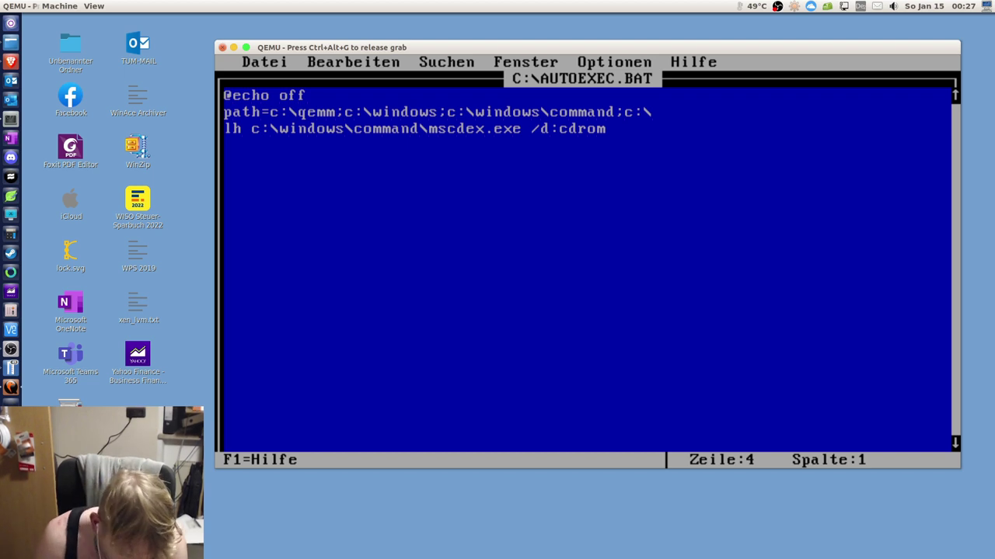
type("set")
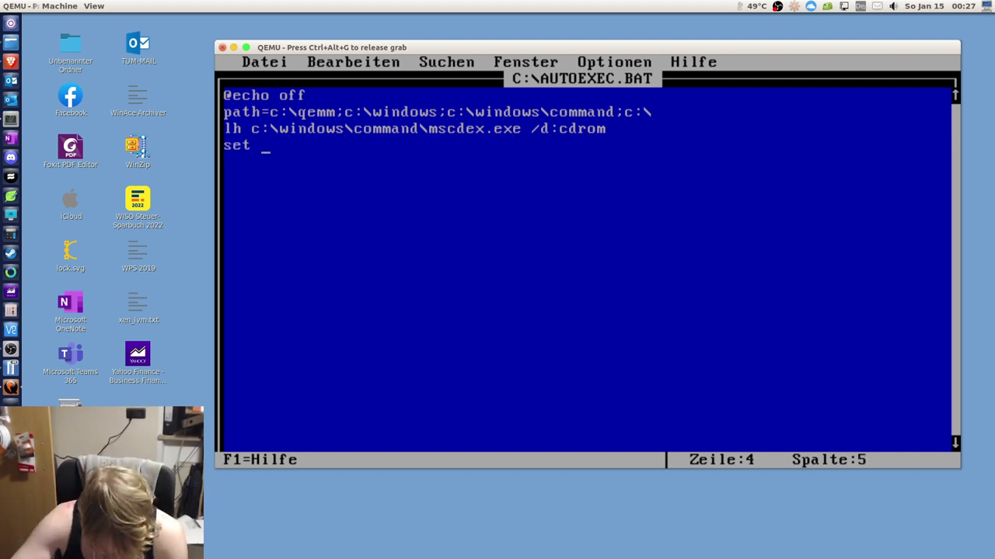
type(" w")
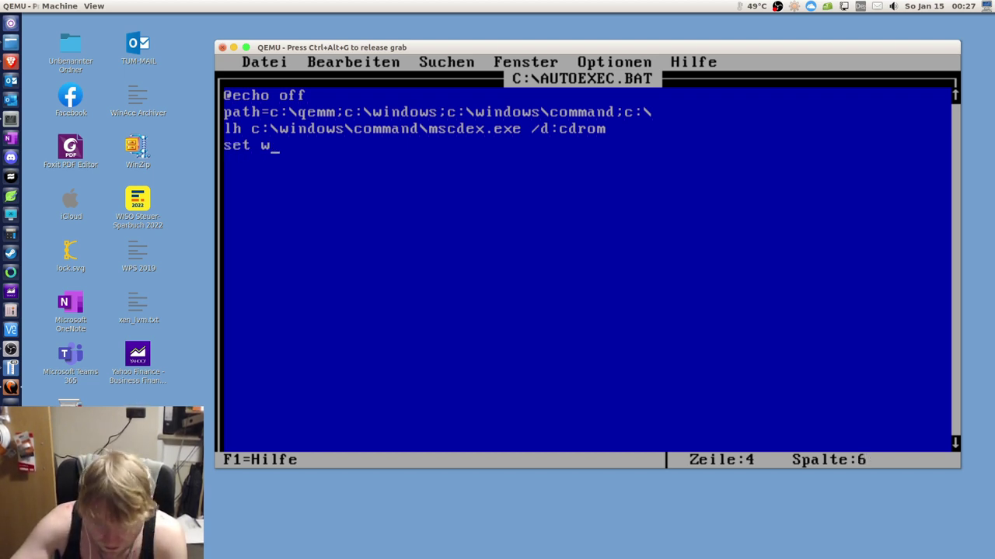
type("indir")
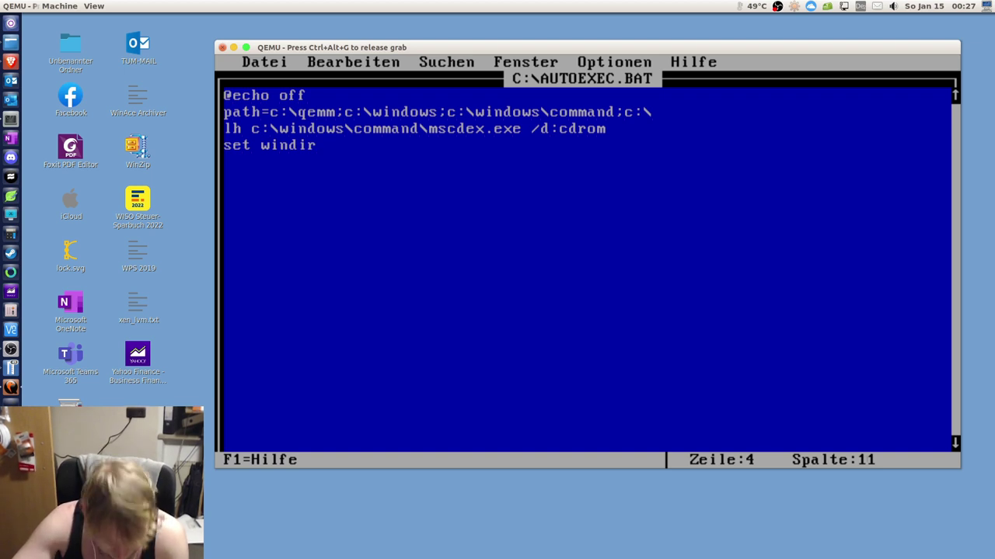
key("BackSpace")
key("BackSpace")
key("BackSpace")
key("BackSpace")
key("BackSpace")
key("BackSpace")
key("BackSpace")
key("BackSpace")
key("BackSpace")
key("BackSpace")
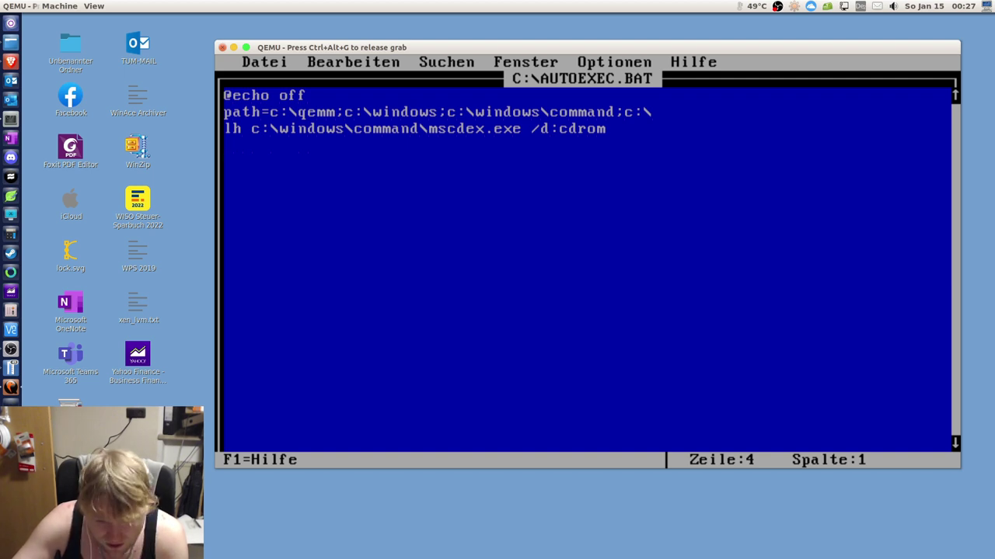
type("set coms")
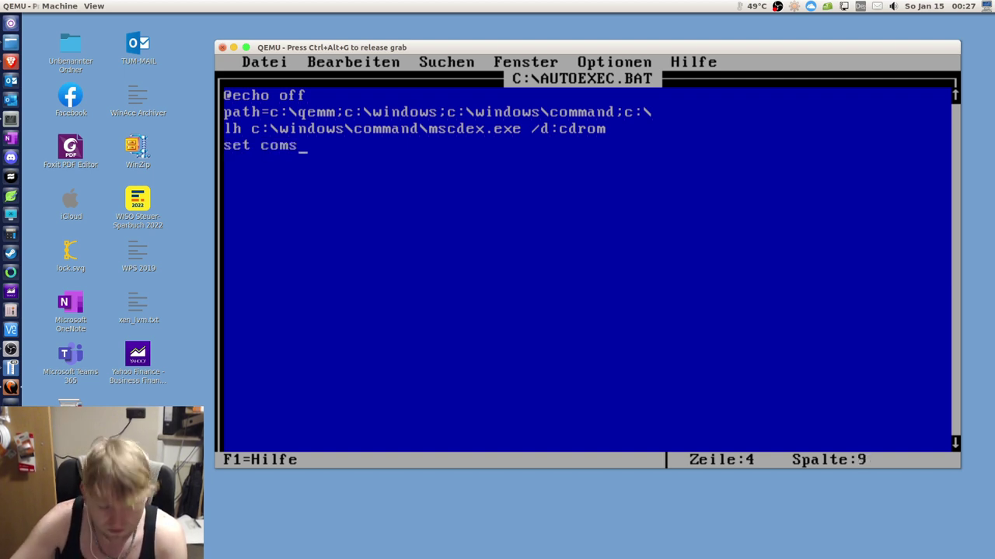
type("pec=")
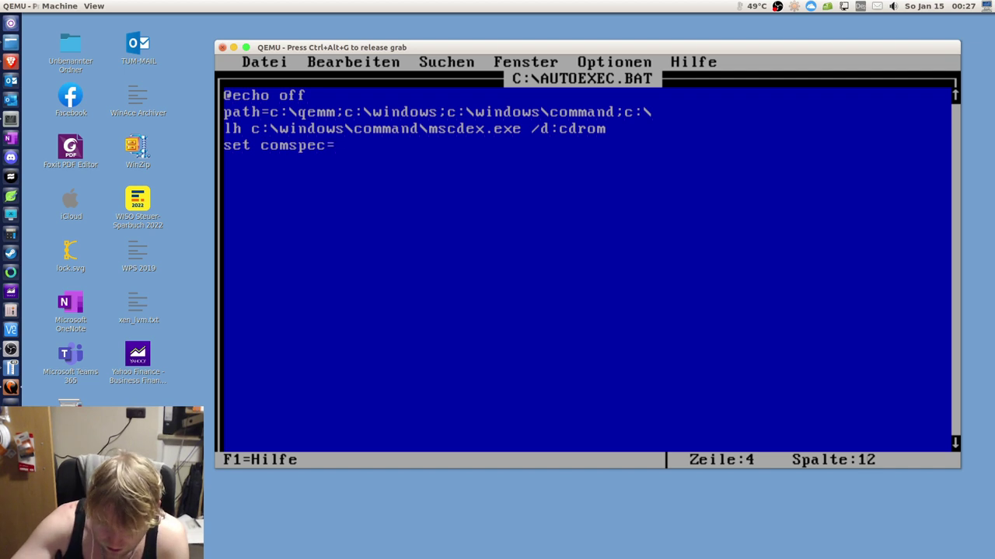
type("c:\\")
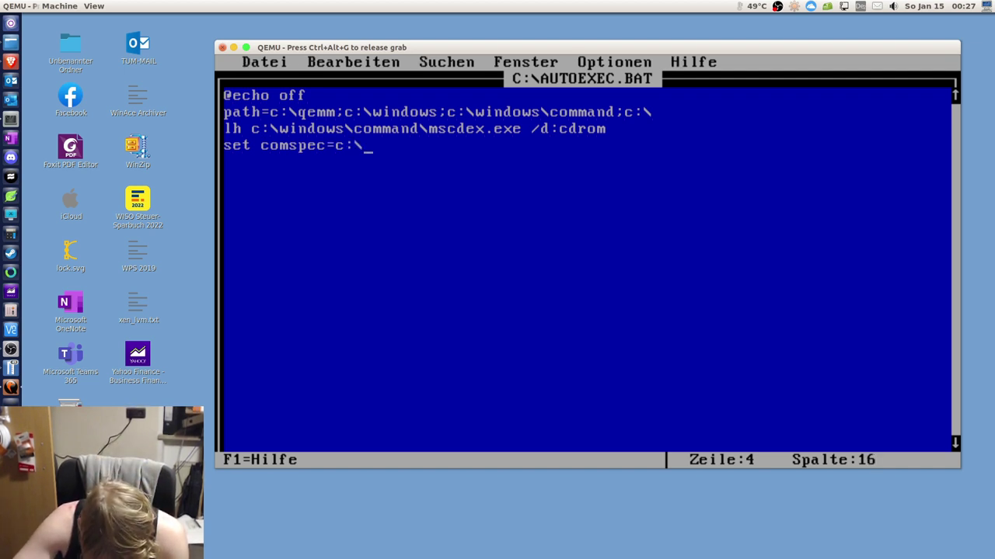
type("windows")
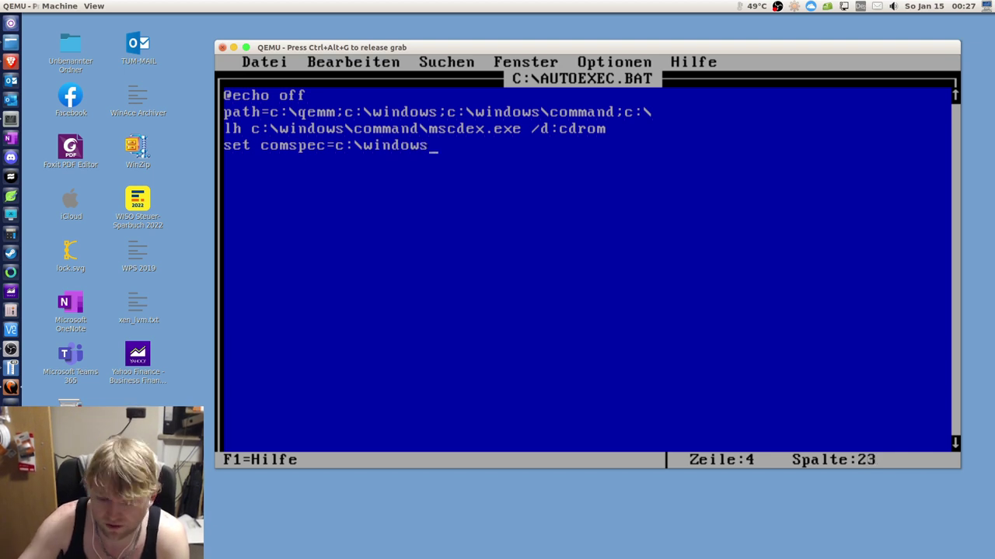
type("\\command.co")
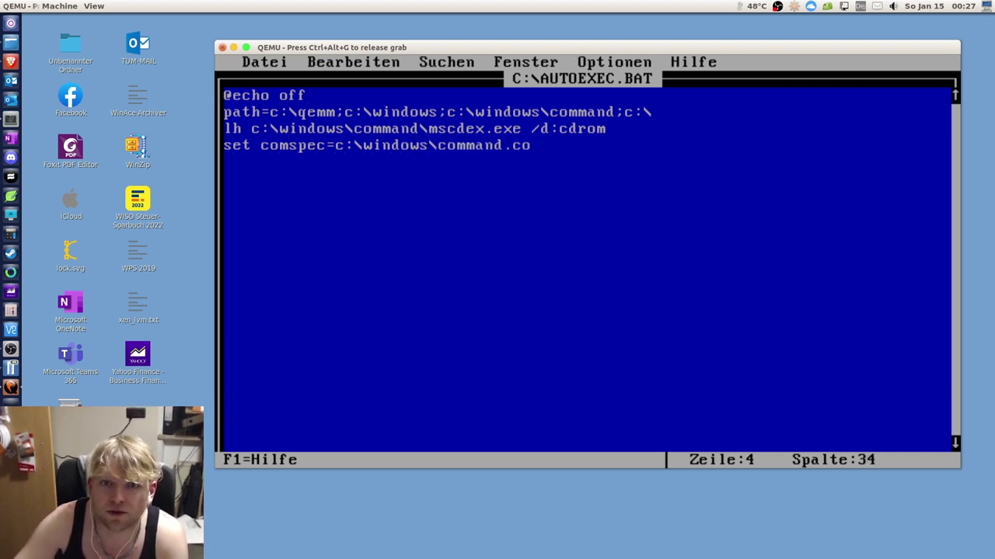
type("m")
key("Return")
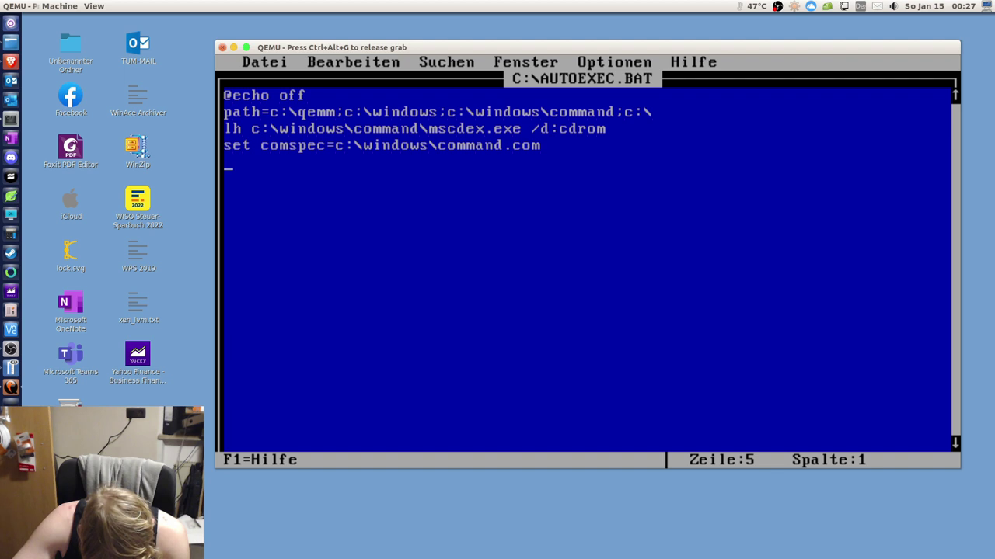
type("set ")
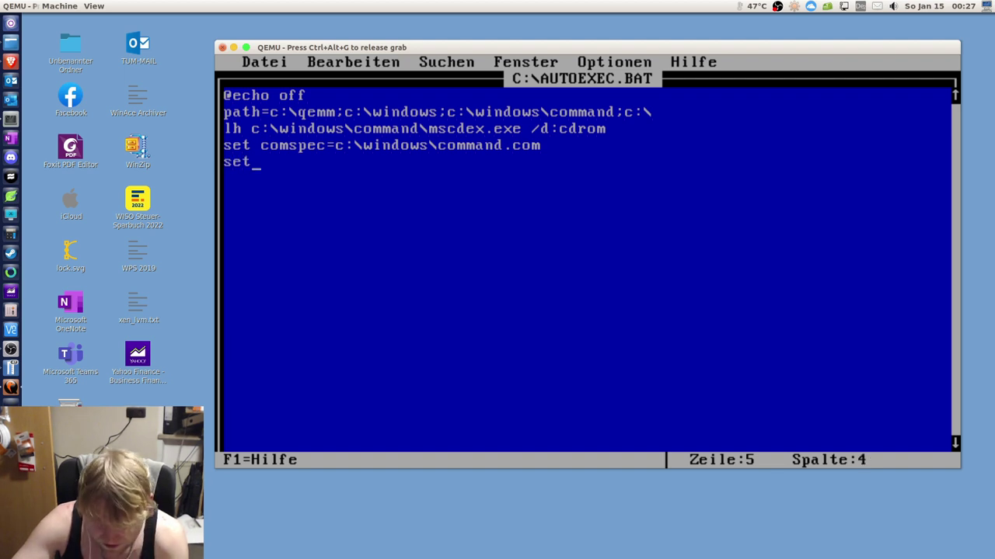
type("prompt")
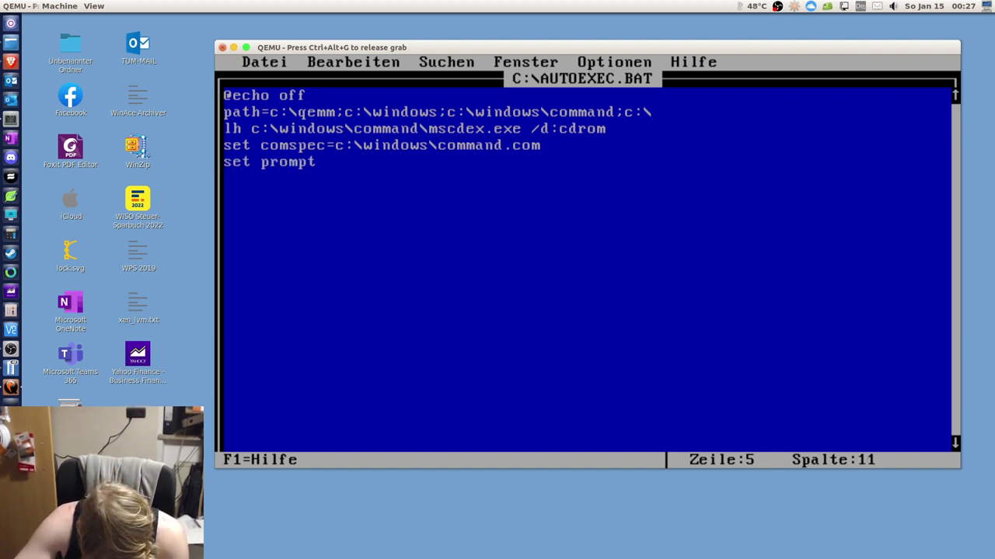
type("=")
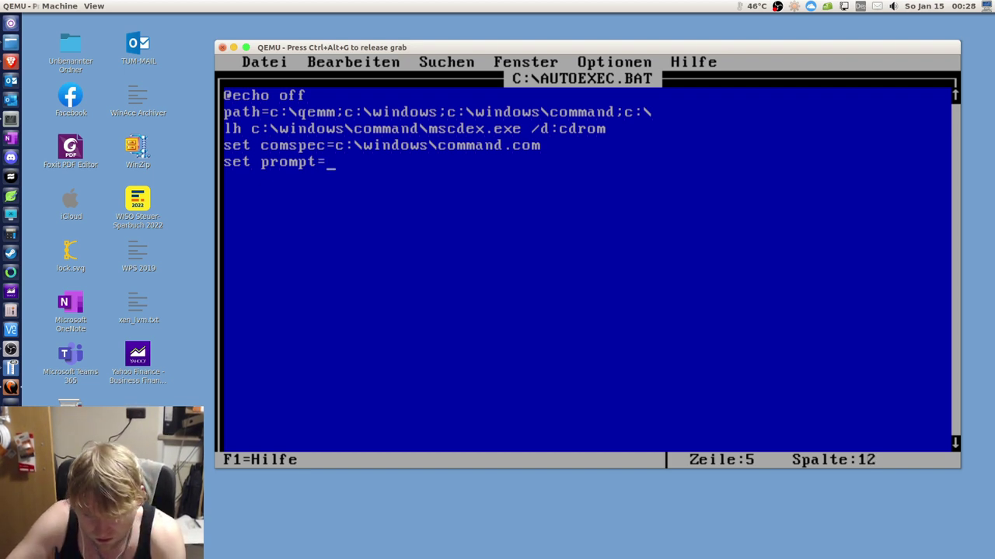
type("$p$")
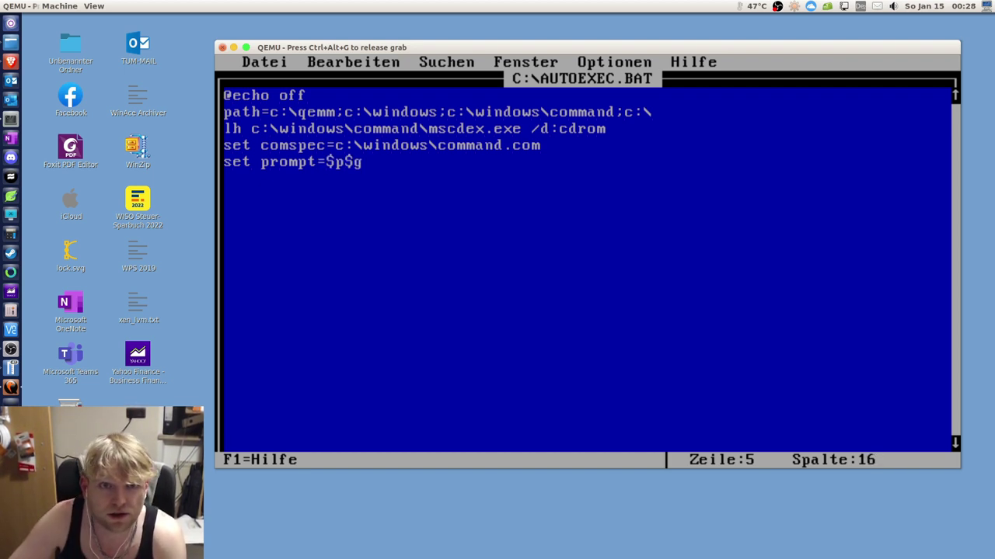
type("g")
Add set TEMP and set tmp lines pointing to C:\windows\temp, then cls and c:\command.com
key("Return")
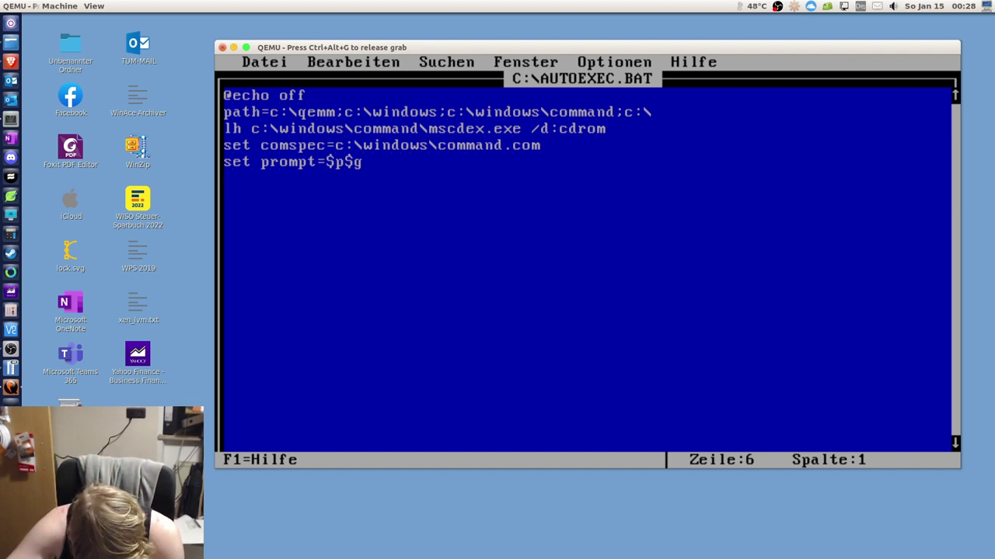
type("set TEMP")
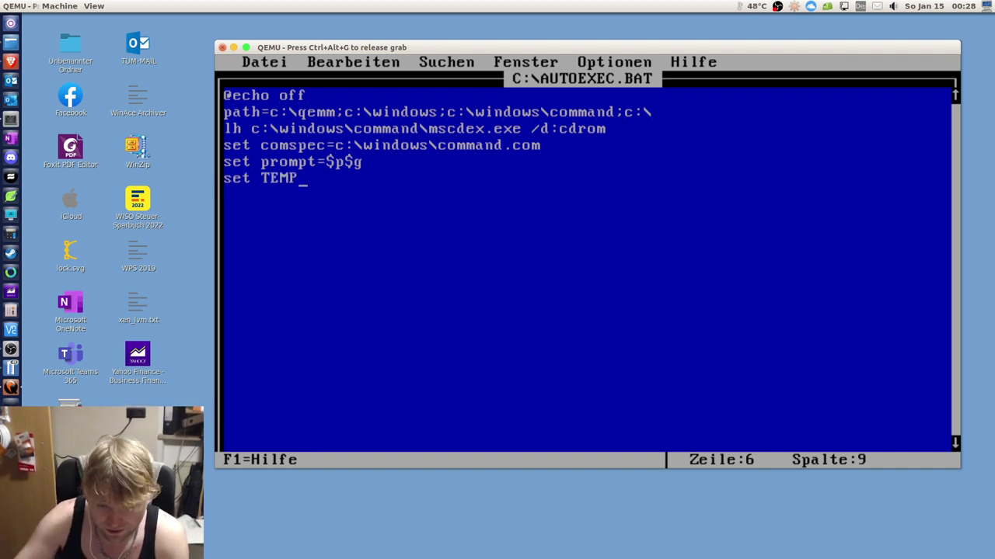
type("=C")
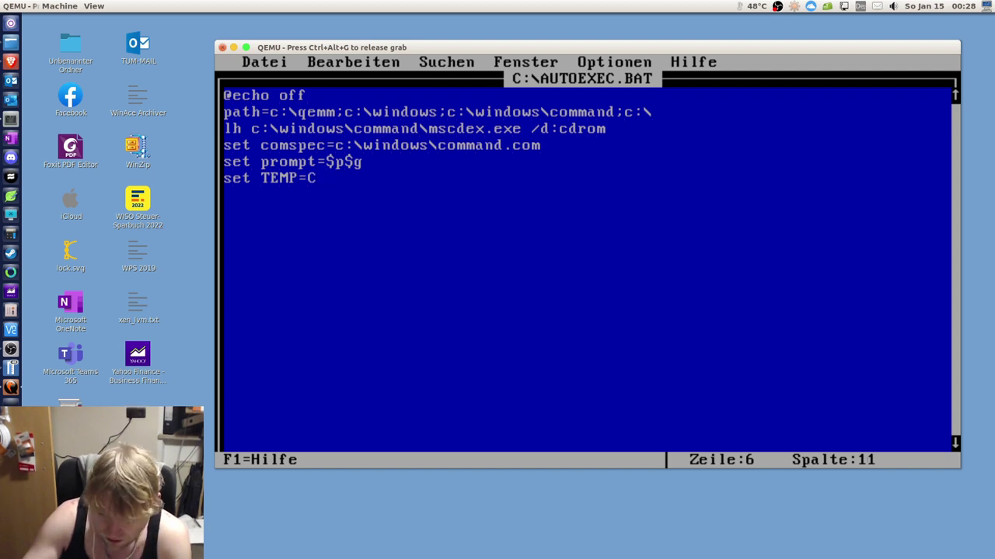
type(":\\win")
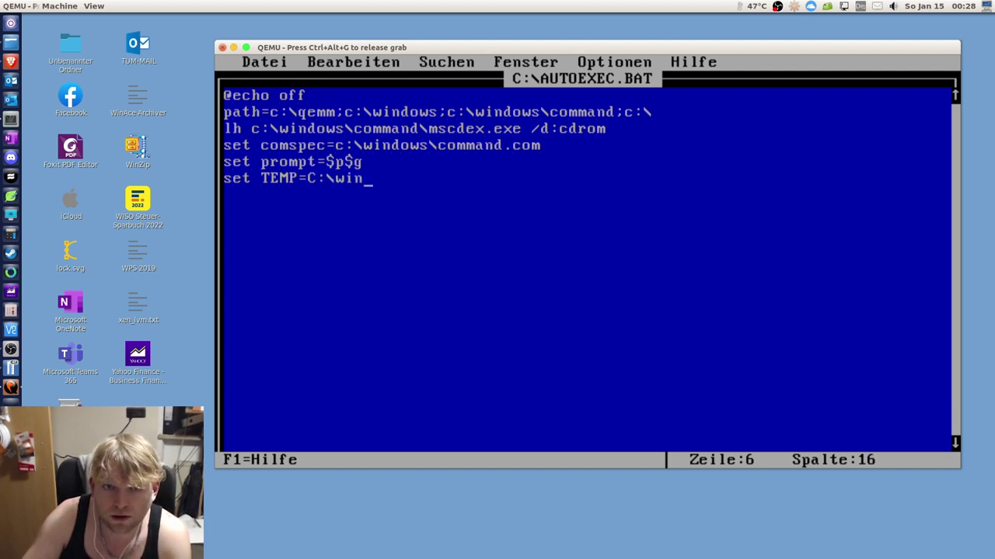
type("dows\\temp")
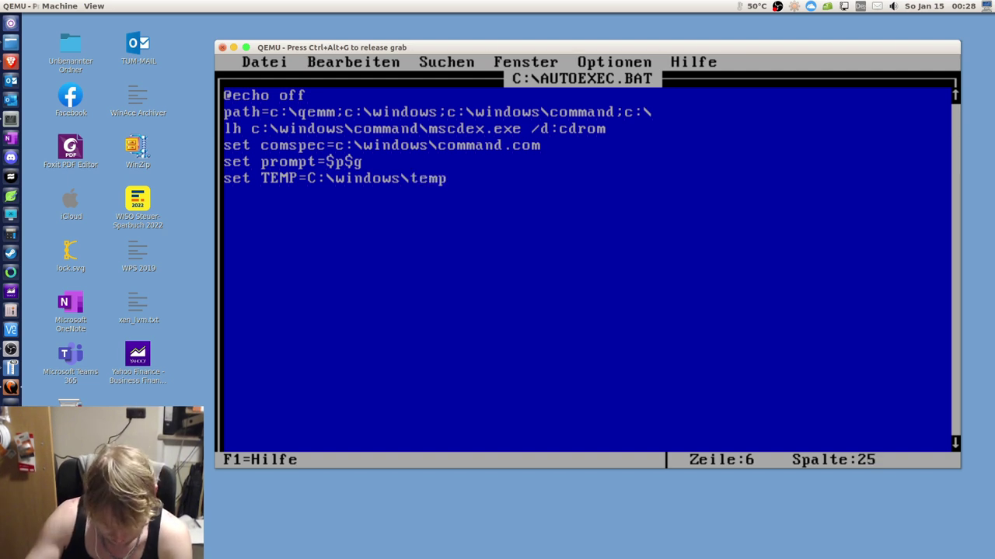
key("Return")
type("se")
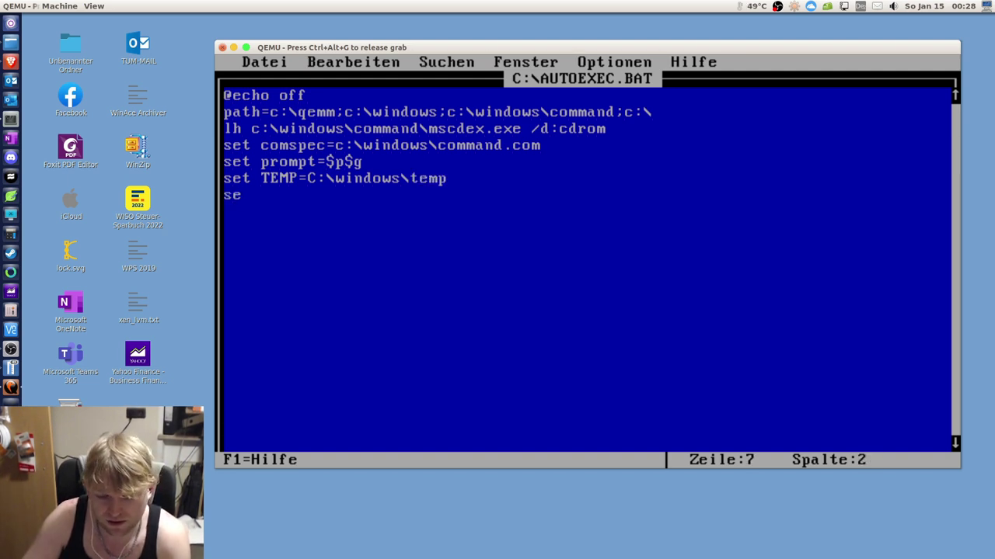
type("t tmp")
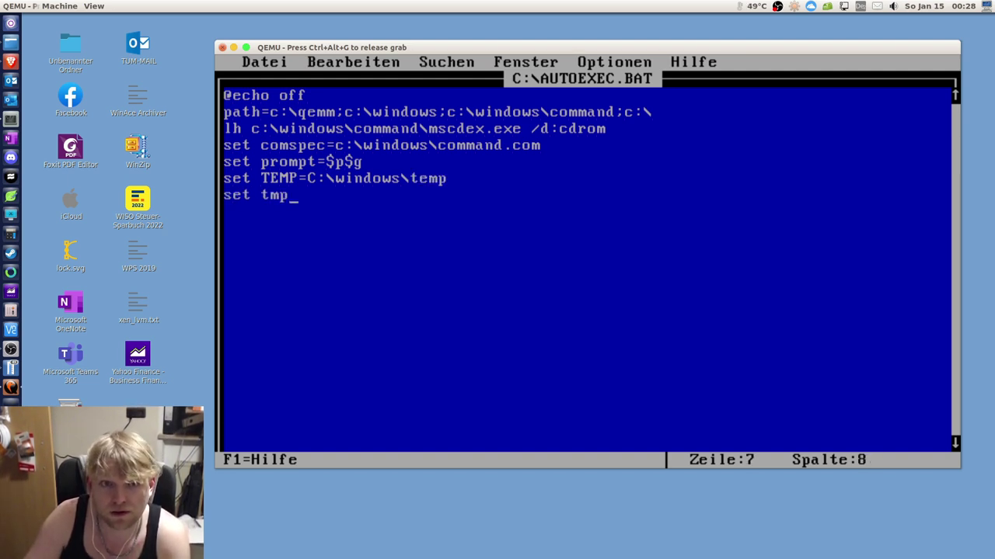
type("=C")
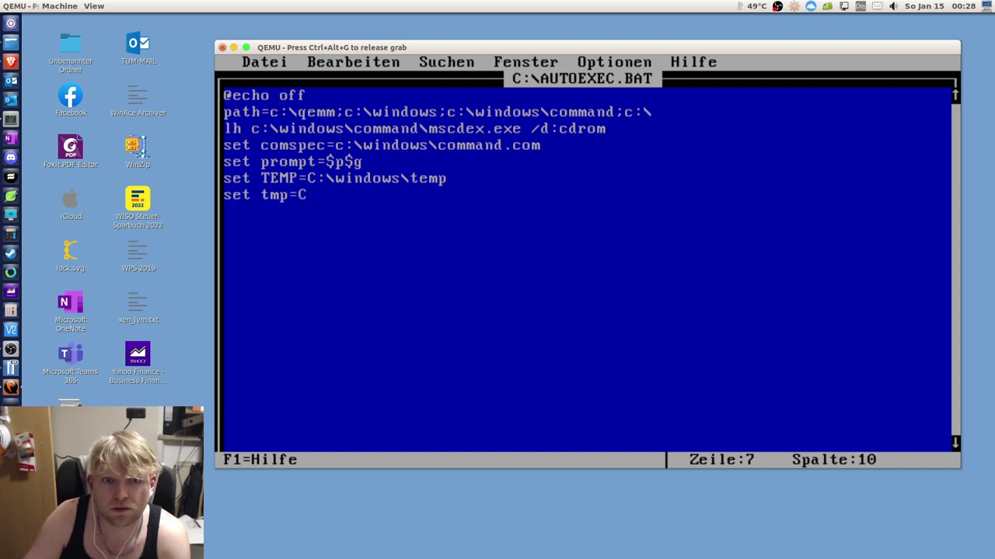
type(":\\")
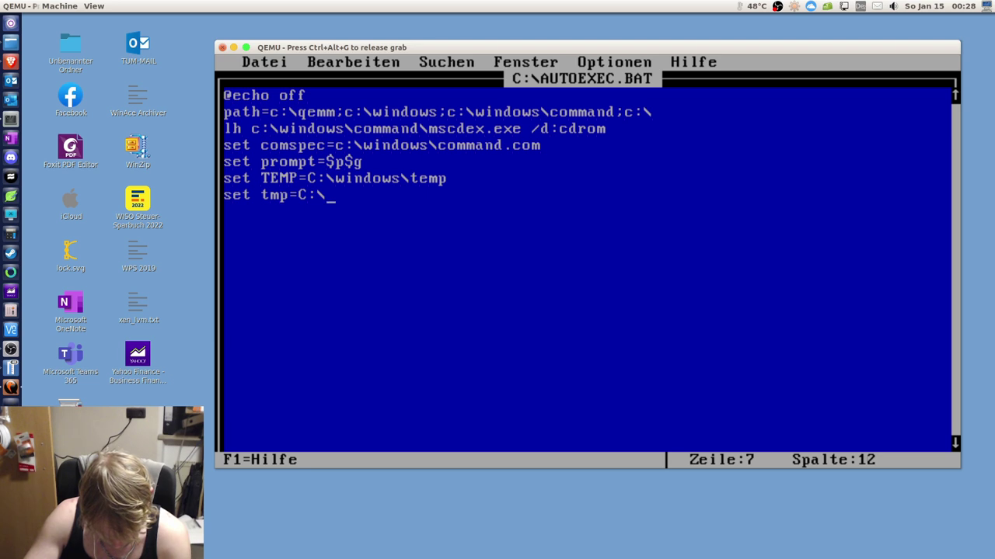
type("windows\\")
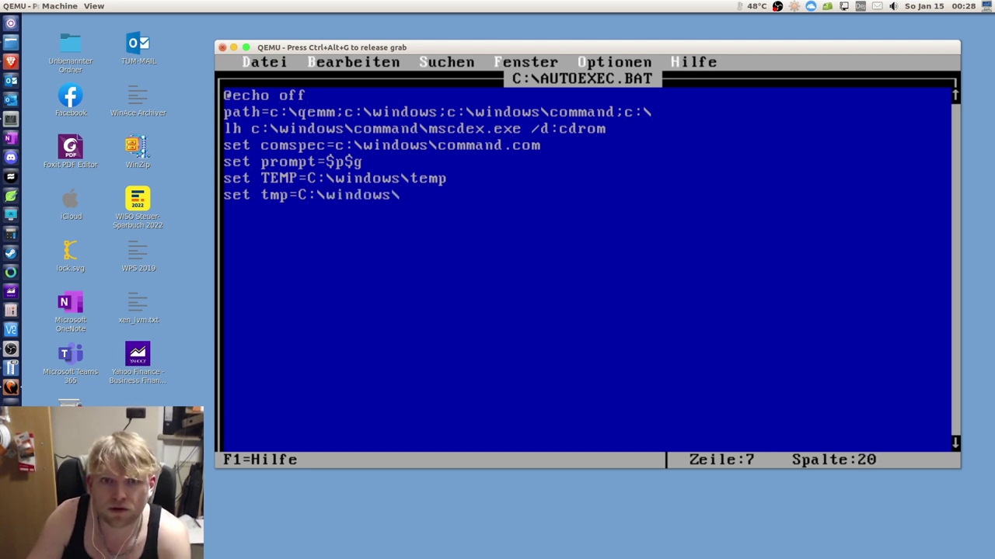
type("temp")
key("Return")
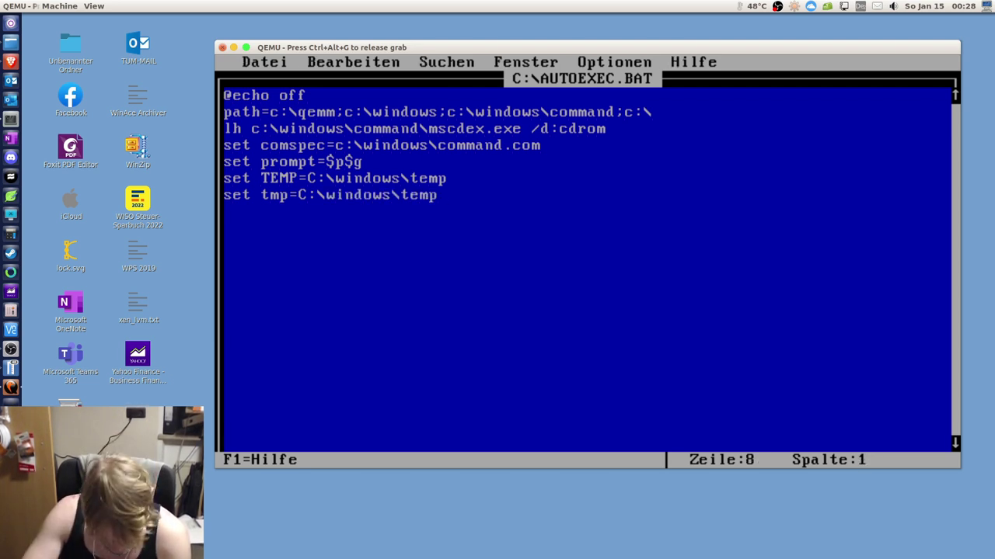
type("cls")
key("Return")
type("c:")
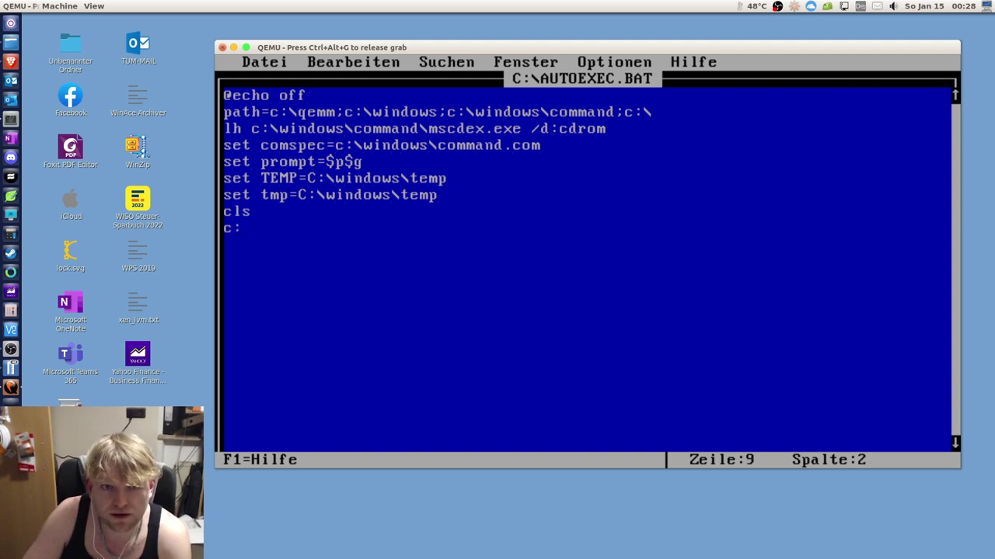
type("\\window")
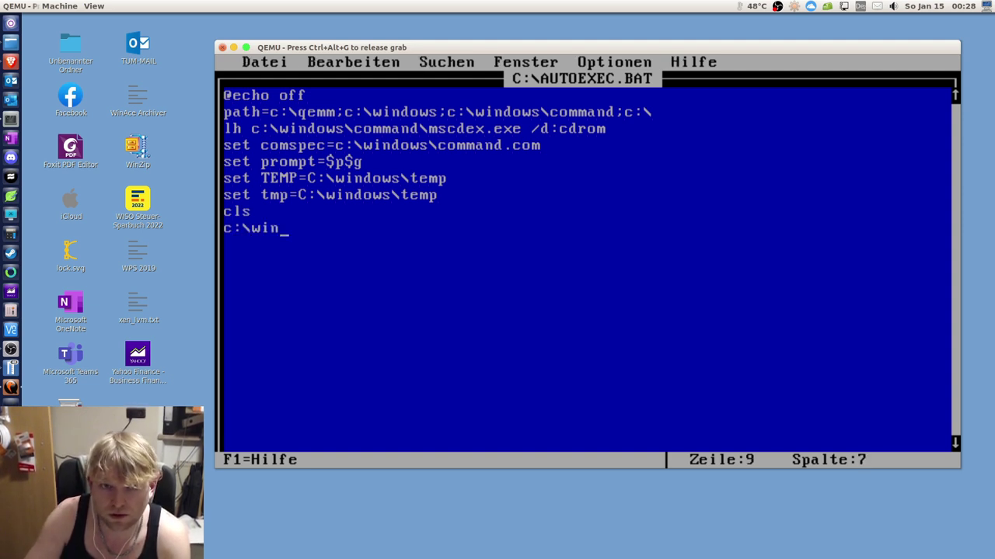
key("BackSpace")
key("BackSpace")
key("BackSpace")
key("BackSpace")
key("BackSpace")
key("BackSpace")
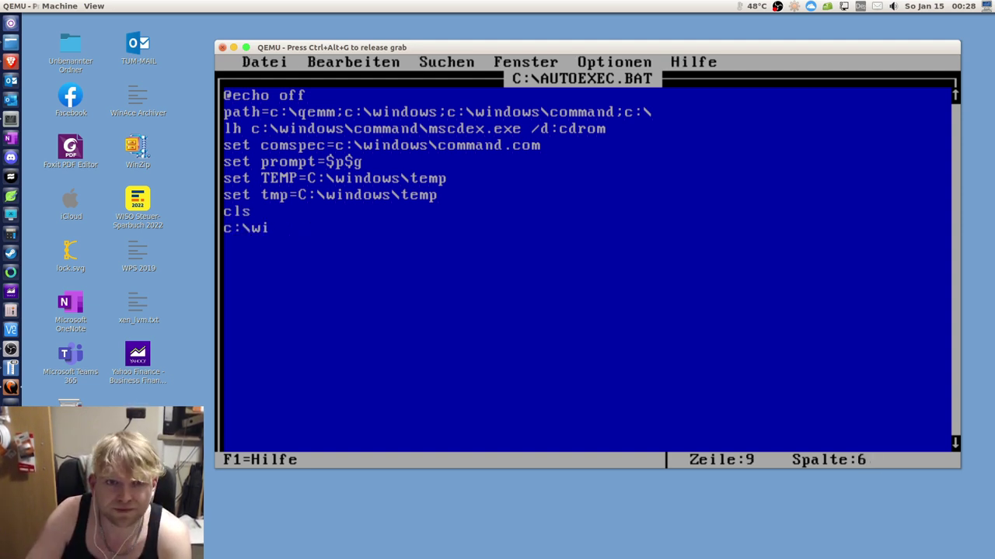
type("cop")
type("mand.com")
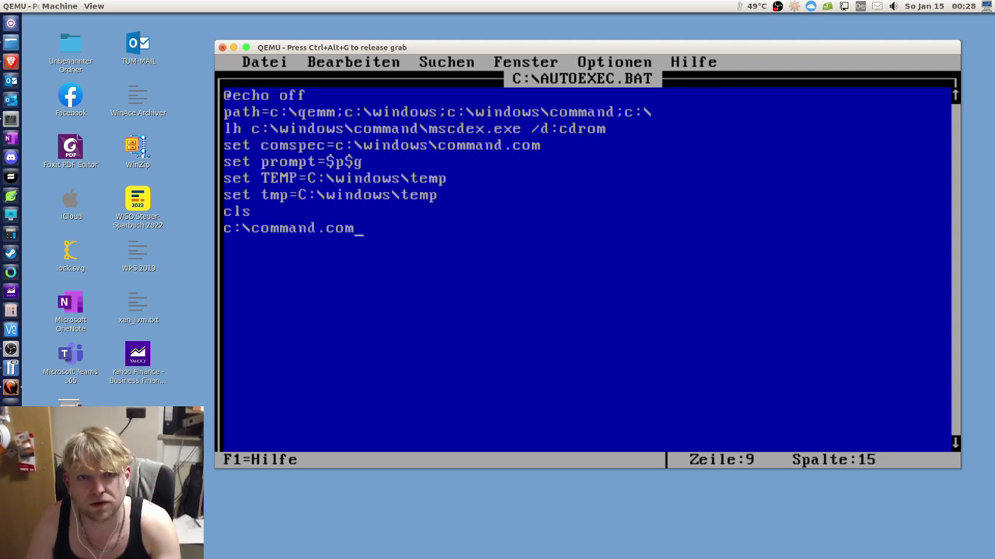
Save AUTOEXEC.BAT from the Datei menu and move to Beenden
key("alt+d")
key("Return")
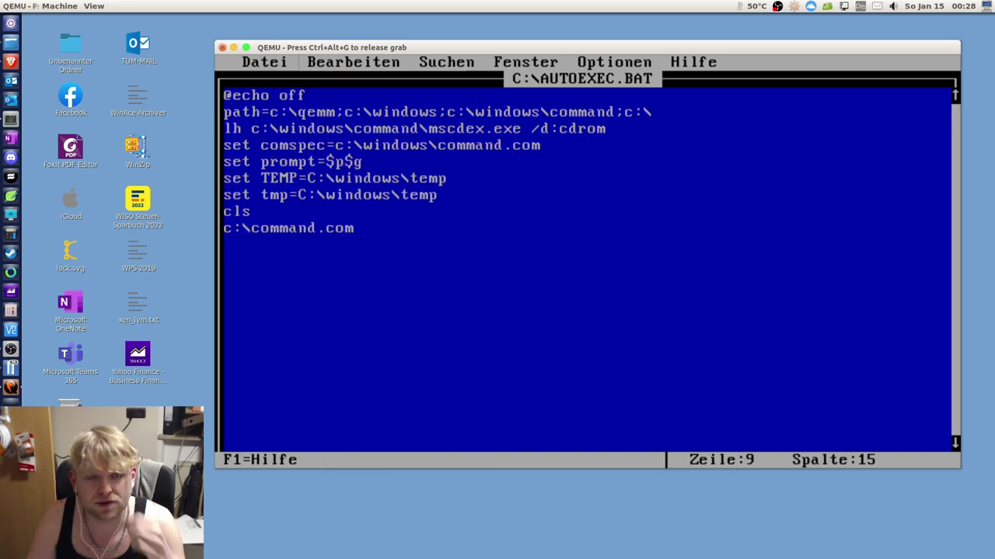
key("alt+d")
key("Down")
key("Down")
key("Down")
key("Down")
key("Down")
key("Down")
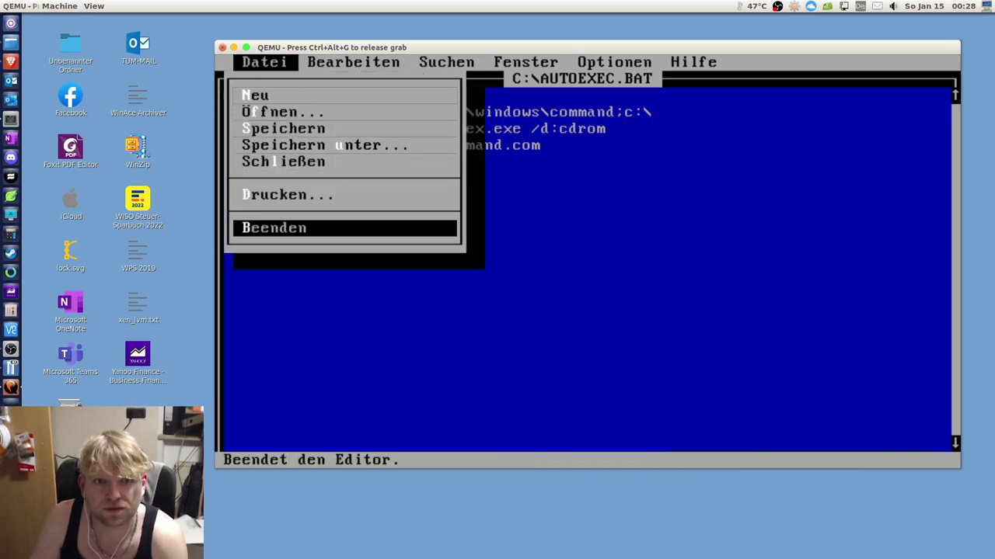
Exit the editor and open CONFIG.SYS for review
key("Return")
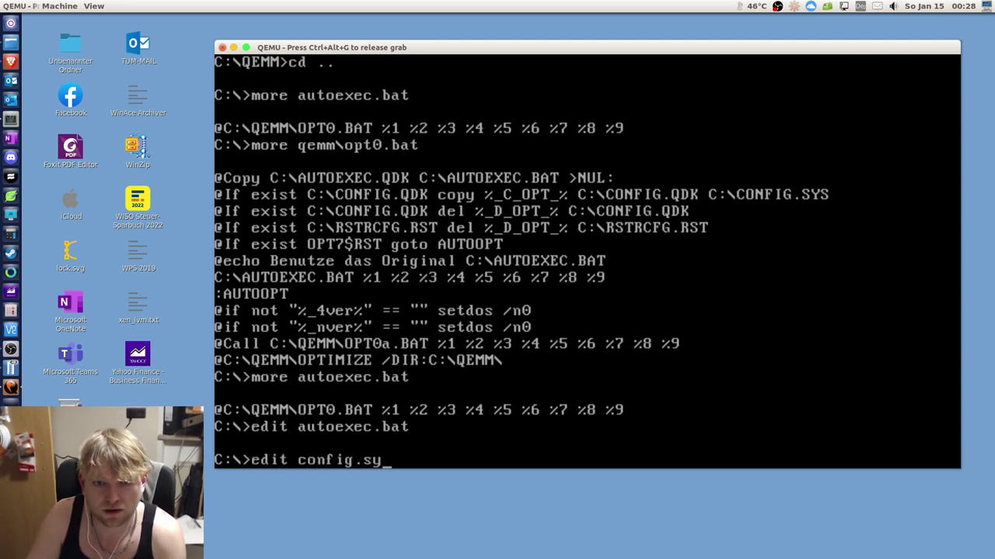
type("s")
key("Return")
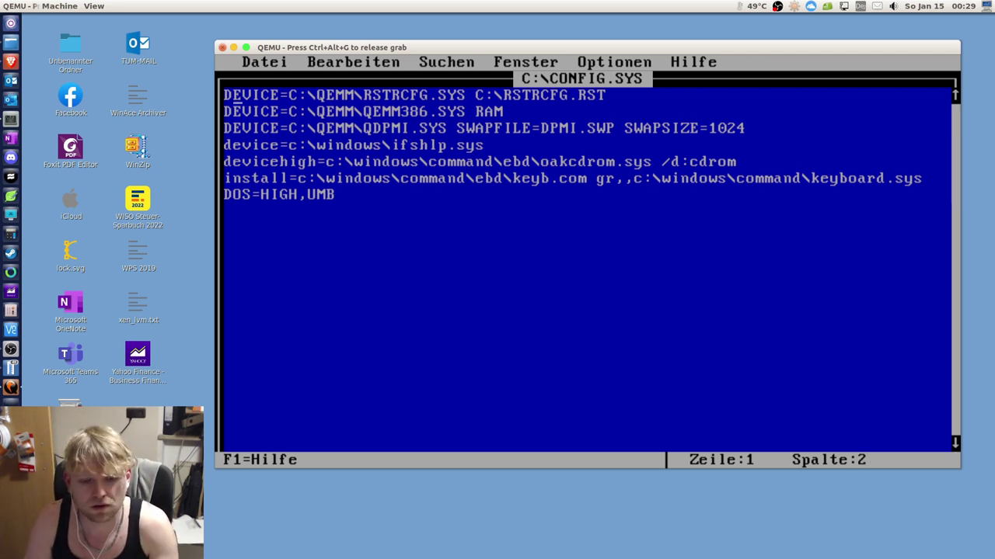
Close CONFIG.SYS unchanged and run mem, showing 526K conventional memory free
key("alt+d")
key("Up")
key("Return")
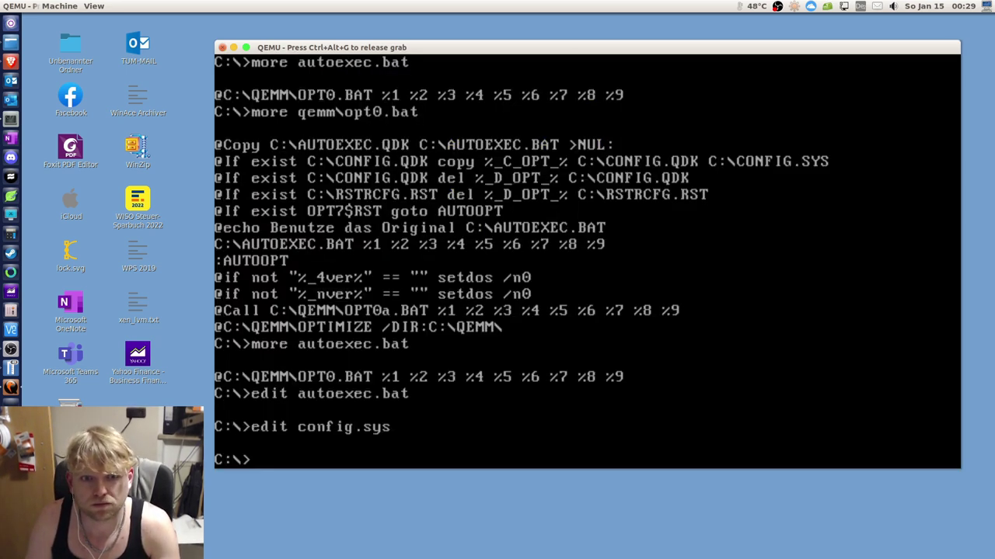
type("mem")
key("Return")
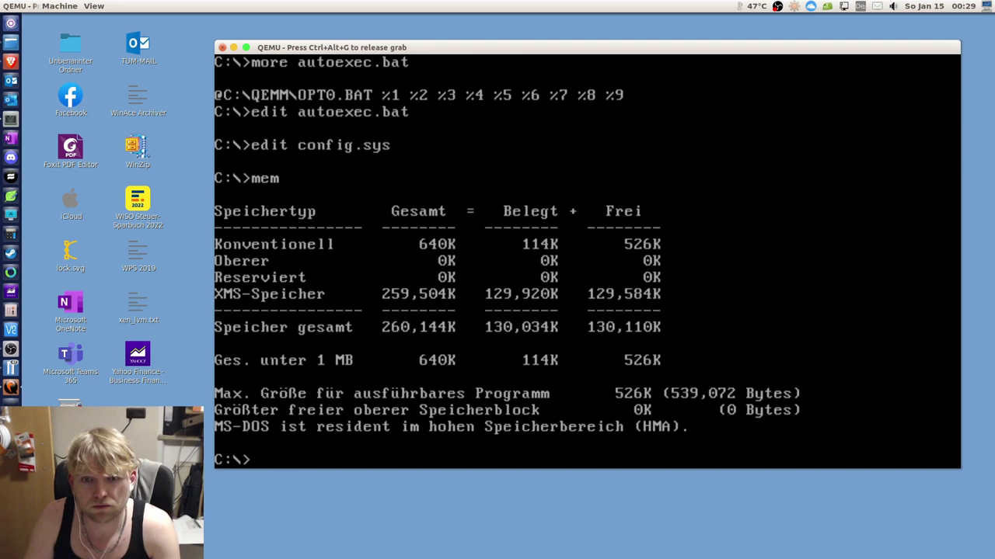
Reboot the virtual machine with Ctrl+Alt+Del and boot from the hard disk to C:\>
key("ctrl+alt+Delete")
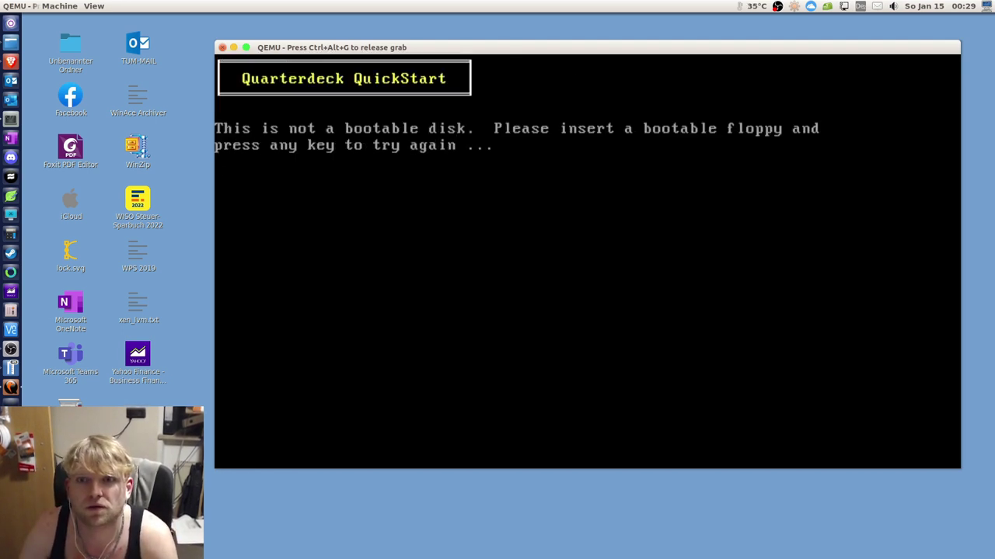
key("Return")
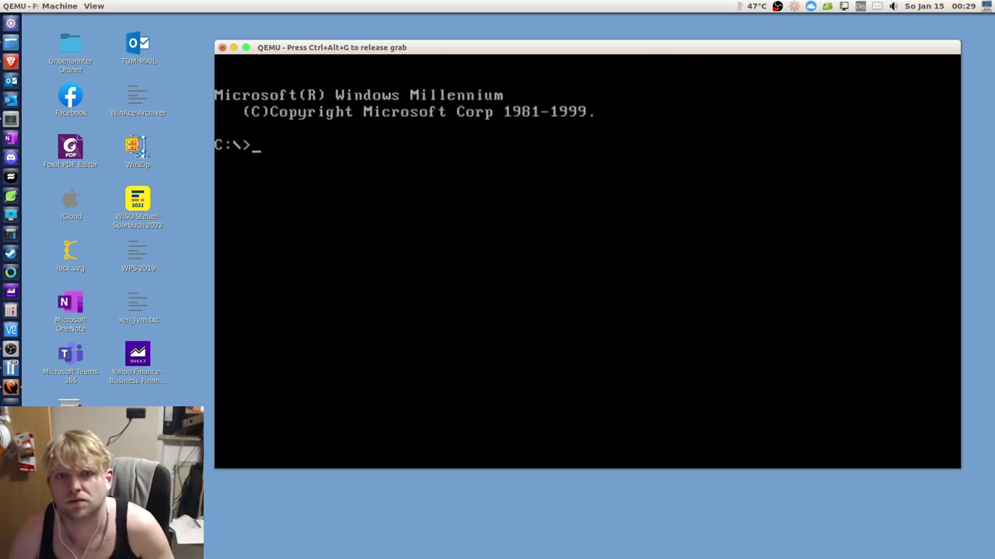
Run mem to confirm 576K conventional memory free, then release the grab and close QEMU
type("mem")
key("Return")
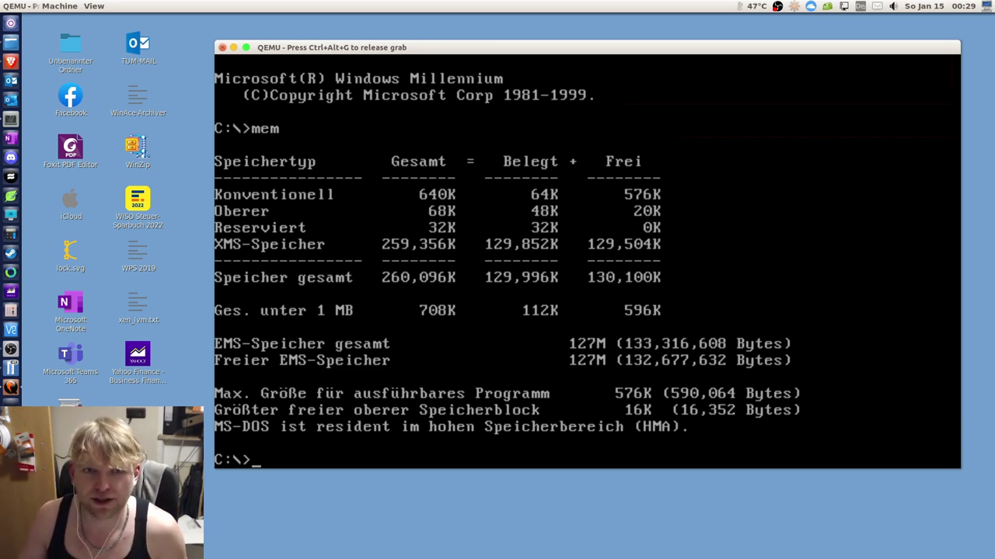
key("ctrl+alt+g")
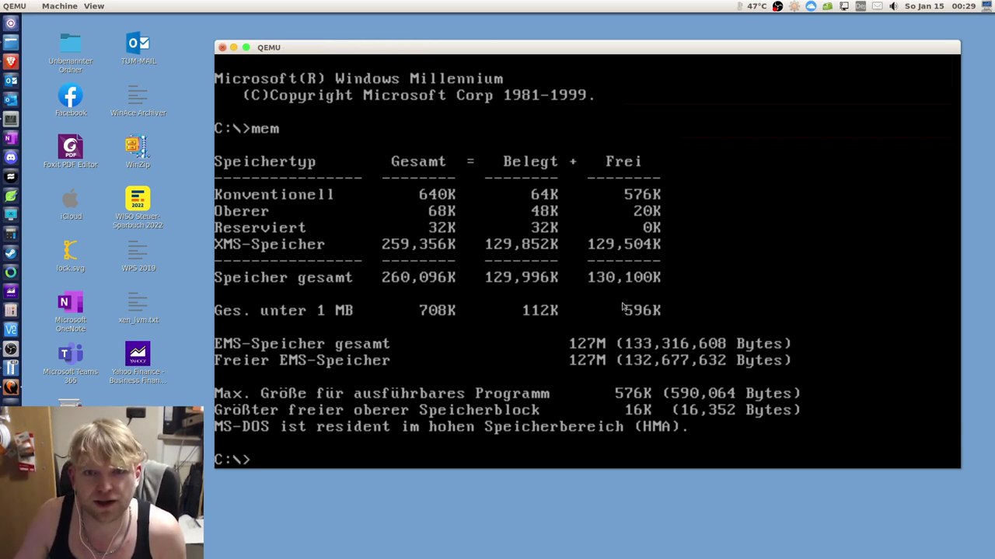
left_click(222, 47)
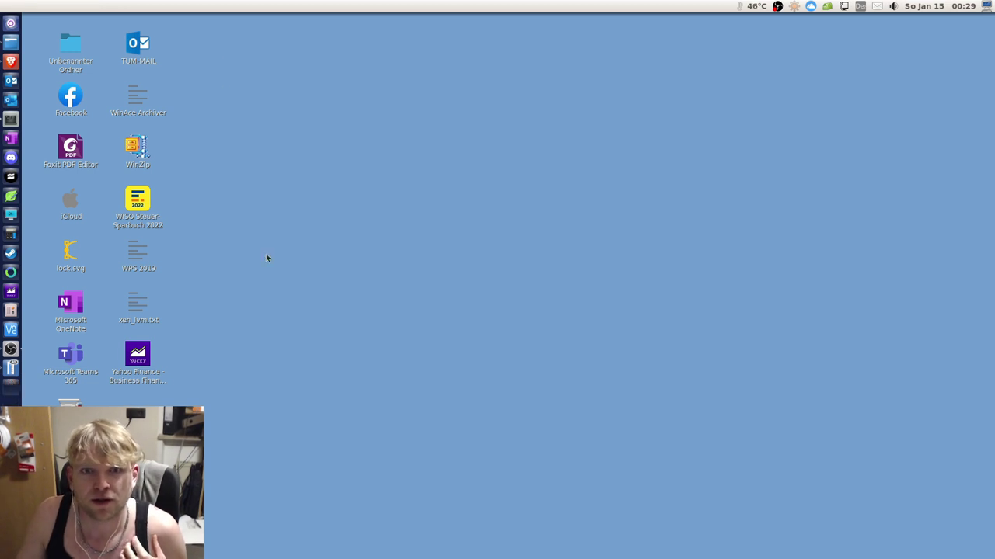
Open a host terminal, clear it, and enlarge it across the screen's right side
left_click(11, 119)
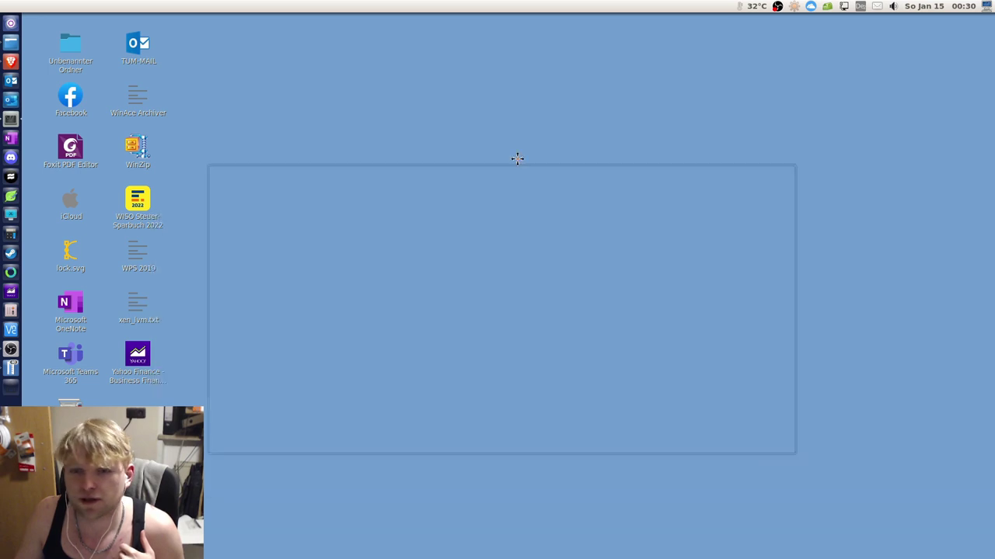
type("clear")
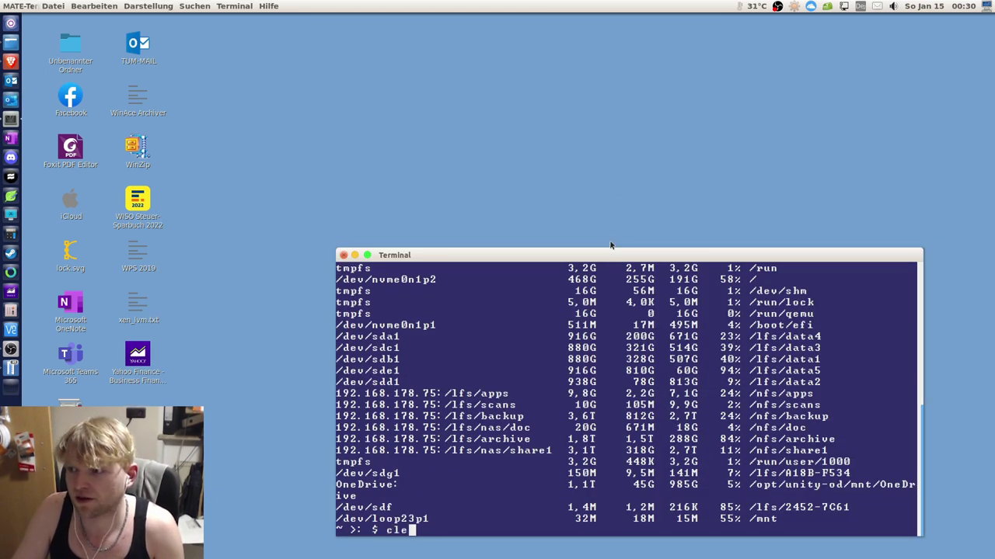
key("Return")
left_click_drag(595, 257, 456, 271)
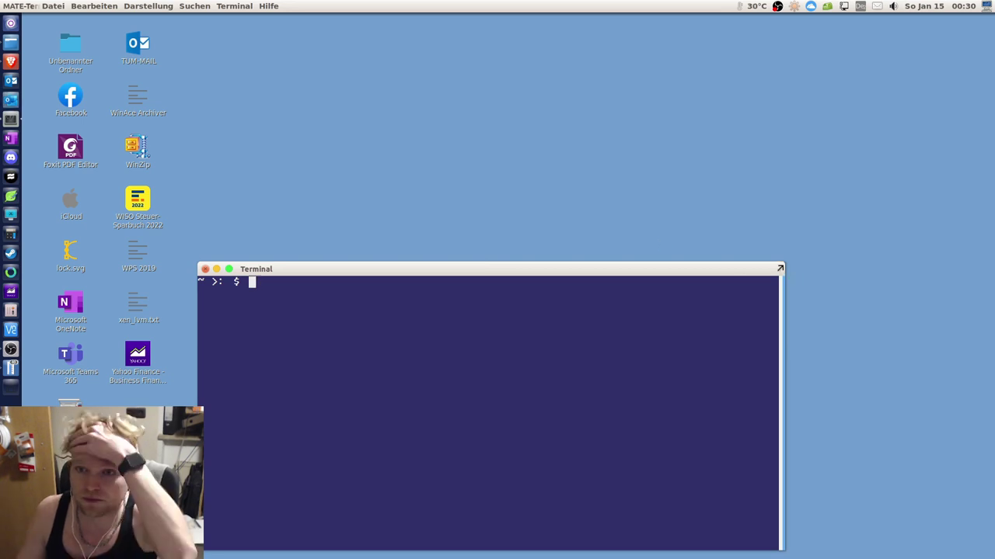
left_click_drag(782, 265, 987, 12)
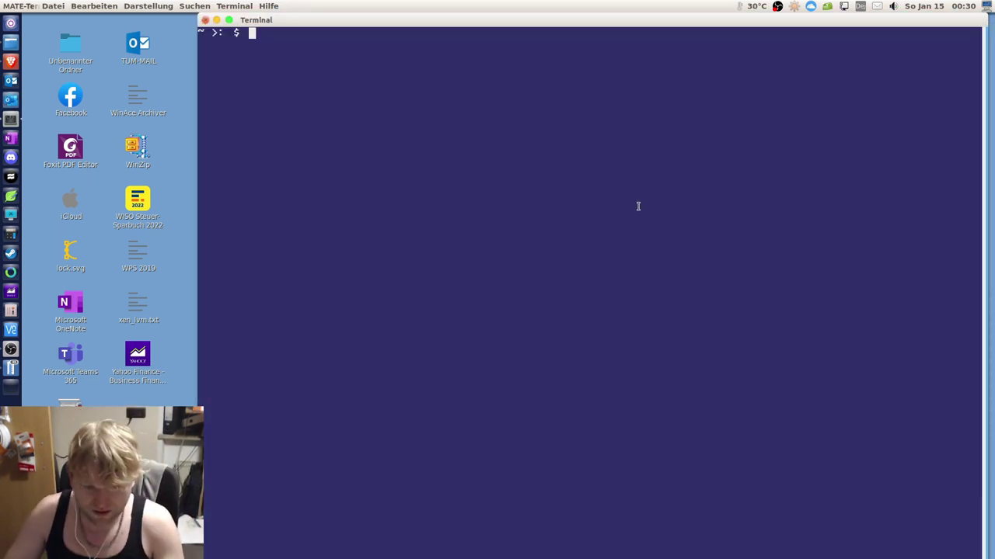
Change into /lfs/data2/QEMU/WIN_ME and list its contents in detail with ll
type("cd /lfs")
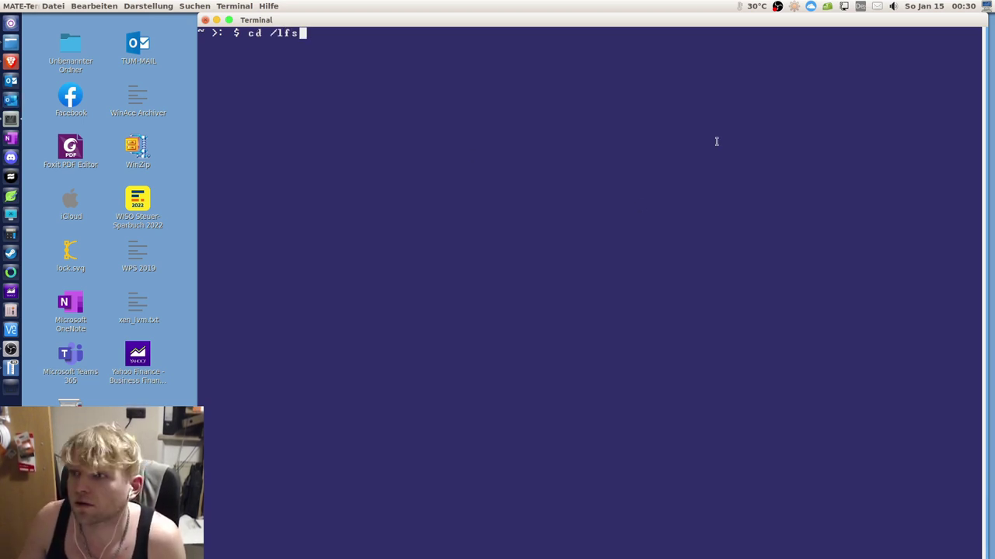
type("/")
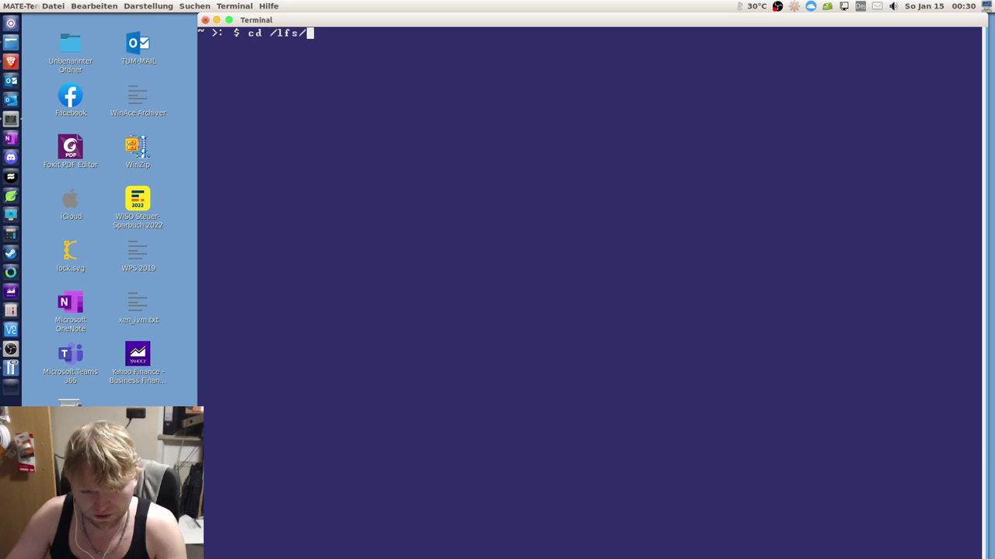
type("data2&")
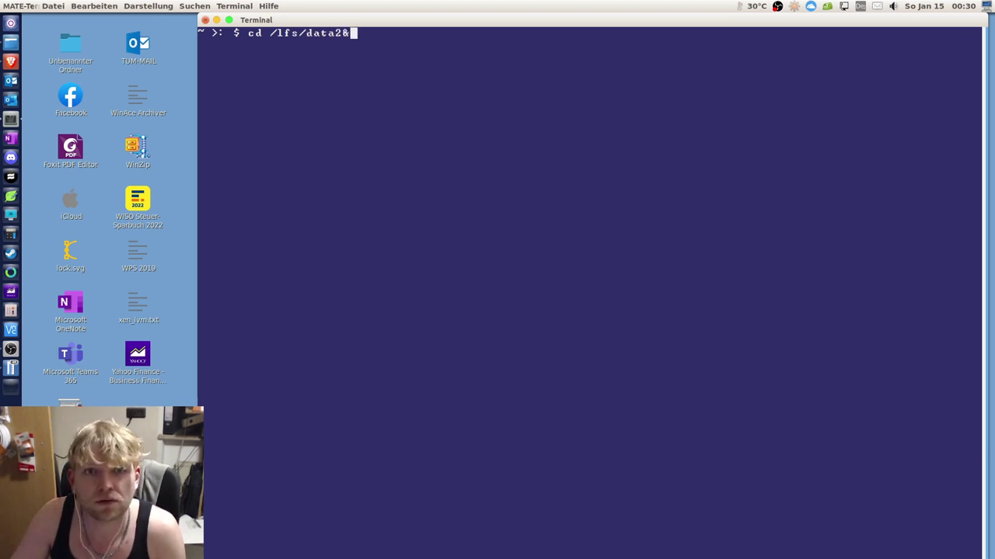
key("BackSpace")
type("/")
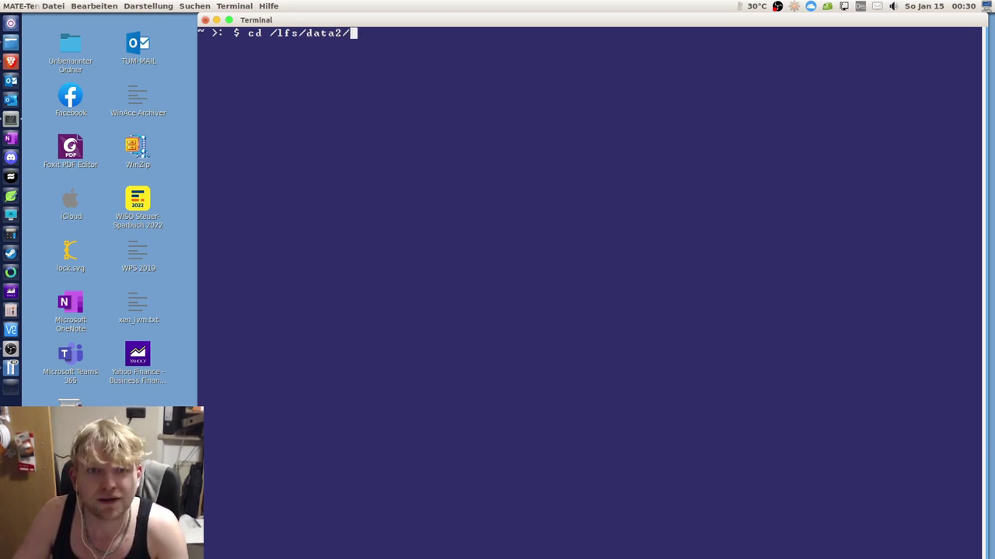
key("Tab")
key("Tab")
type("Q")
key("Tab")
type("W")
key("Tab")
key("Return")
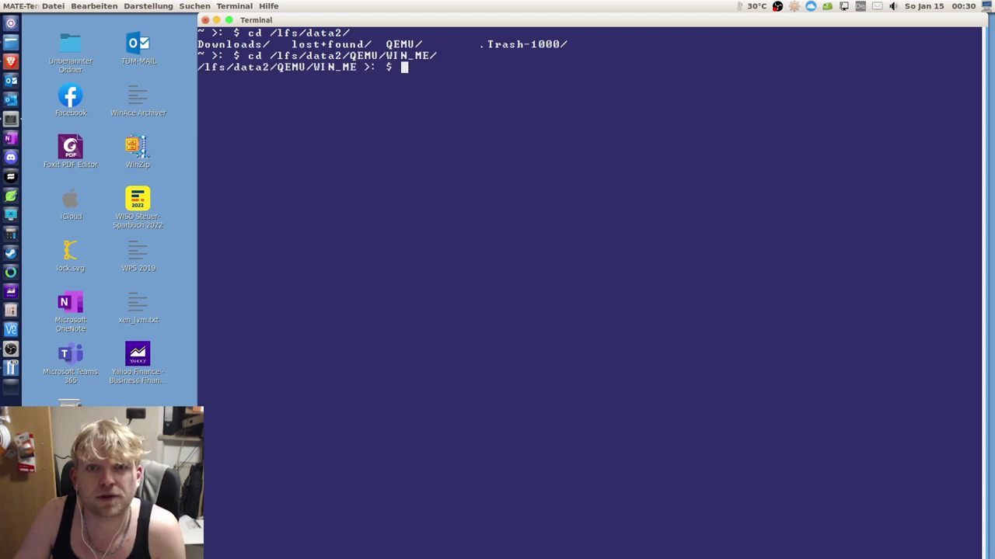
type("ll")
key("Return")
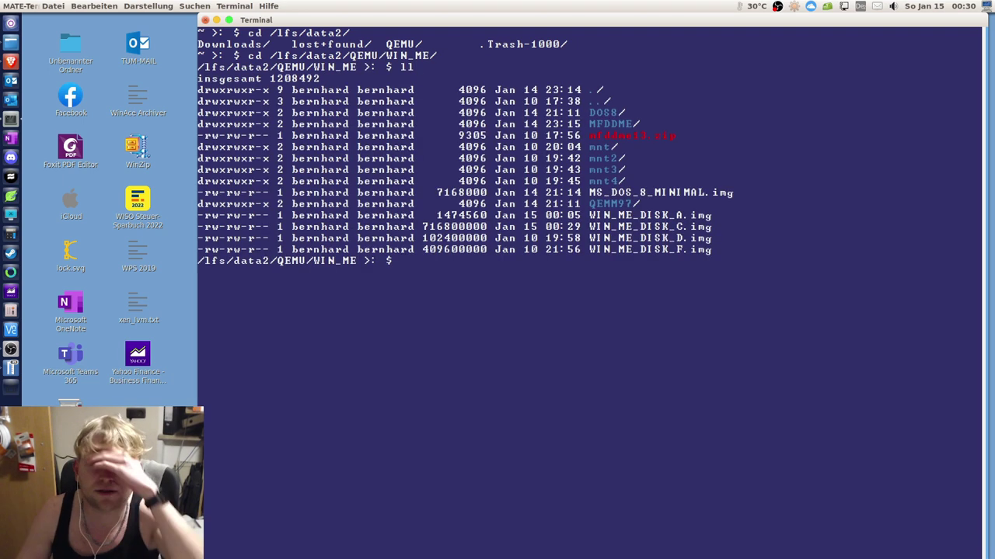
double_click(687, 226)
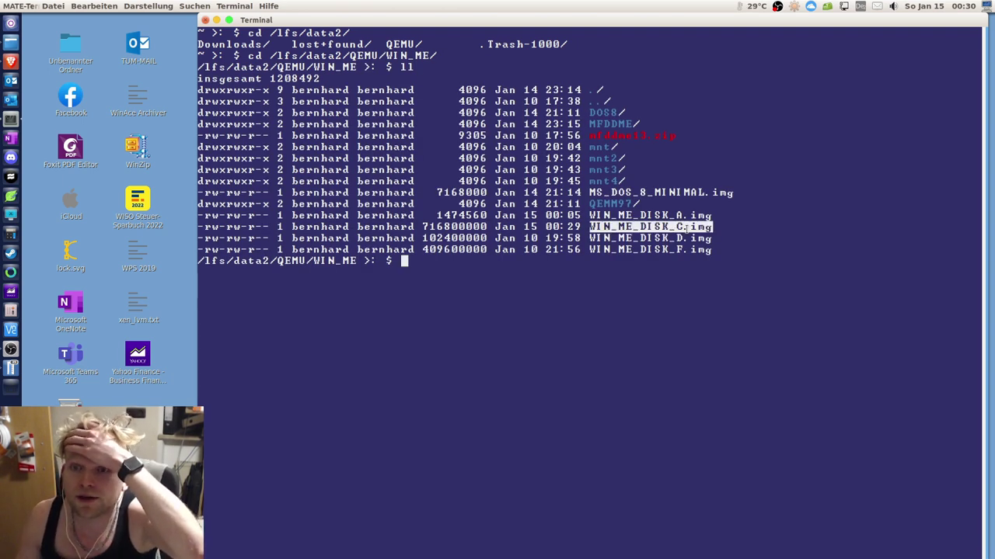
right_click(687, 226)
left_click(606, 226)
left_click(586, 284)
Delete the old DOS8 folder with rm -r and recreate it empty with mkdir
type("r")
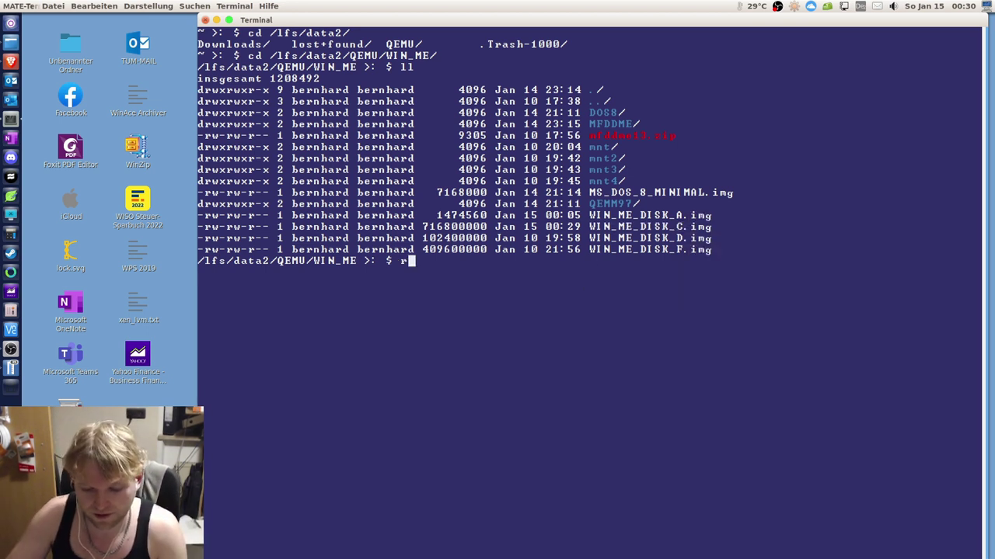
type("m -r DOS8")
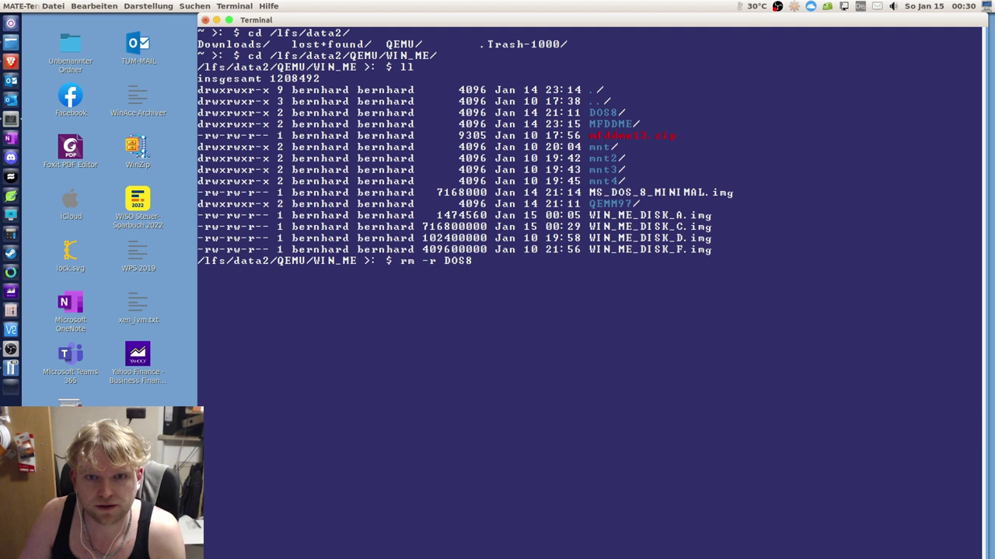
key("Return")
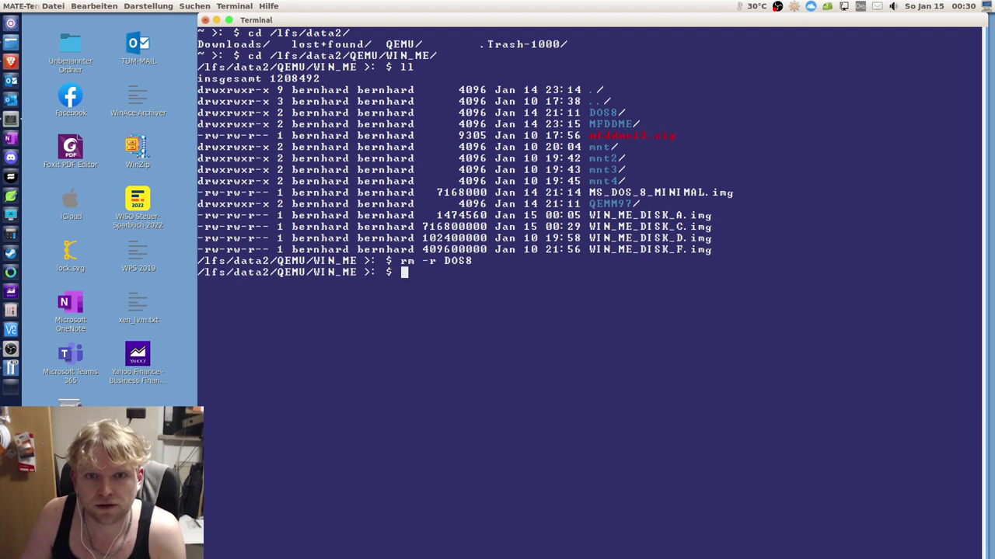
type("mkdir DOS8")
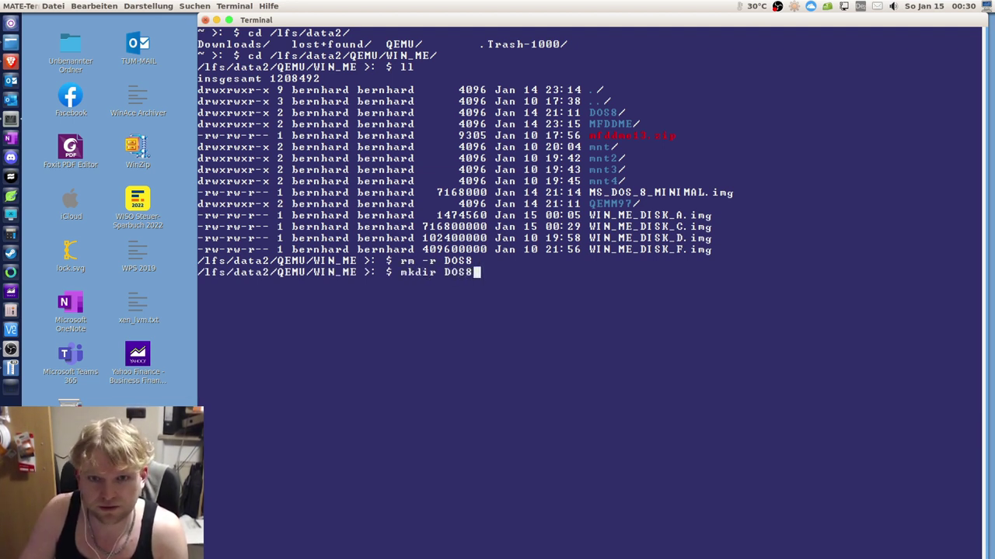
key("Return")
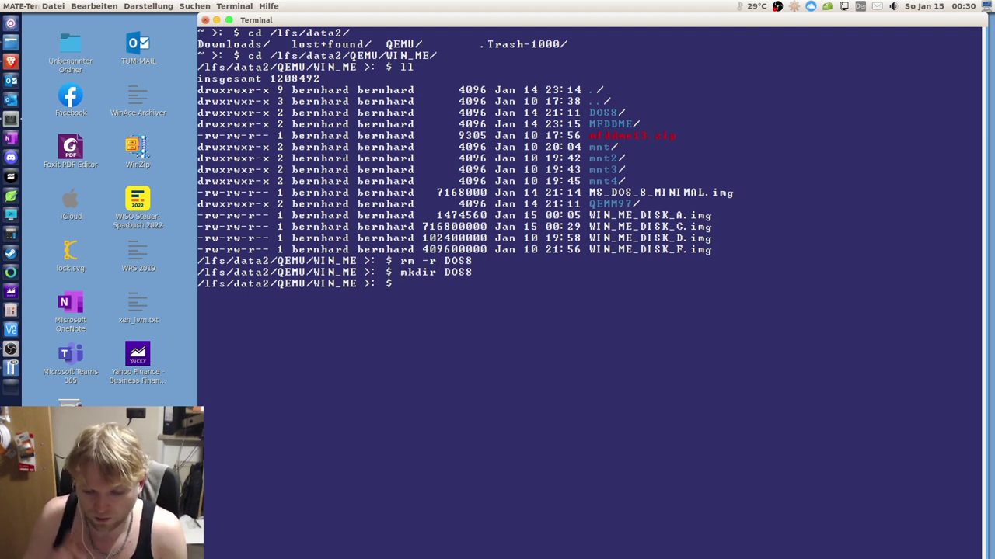
Attach WIN_ME_DISK_C.img as a partitioned loop device with sudo losetup -Pf
type("sudo")
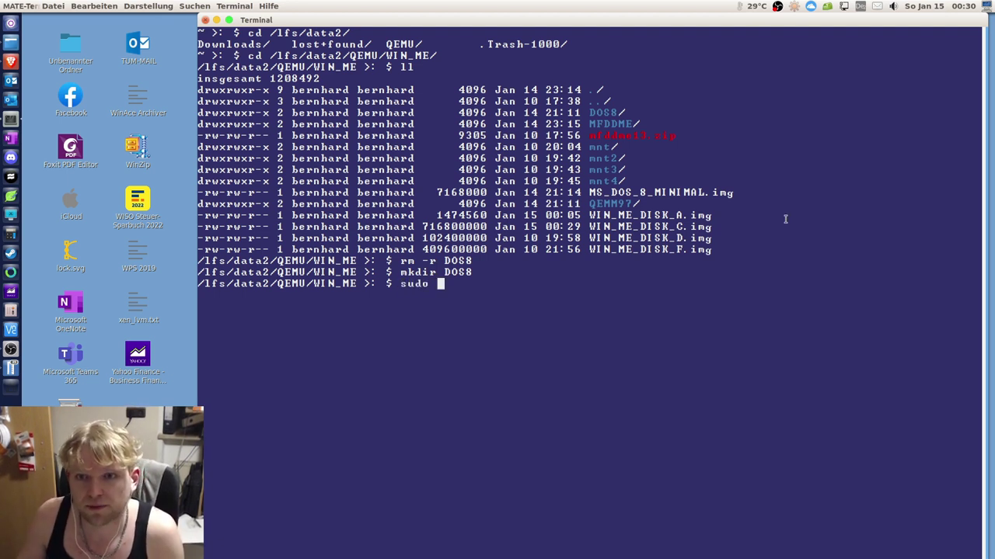
double_click(687, 227)
right_click(686, 227)
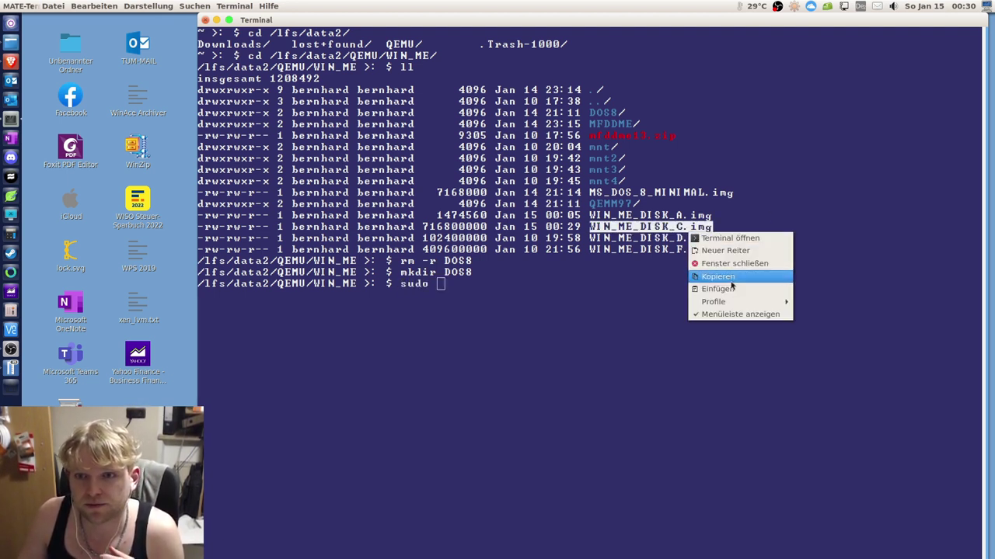
left_click(702, 272)
left_click(701, 273)
type("los")
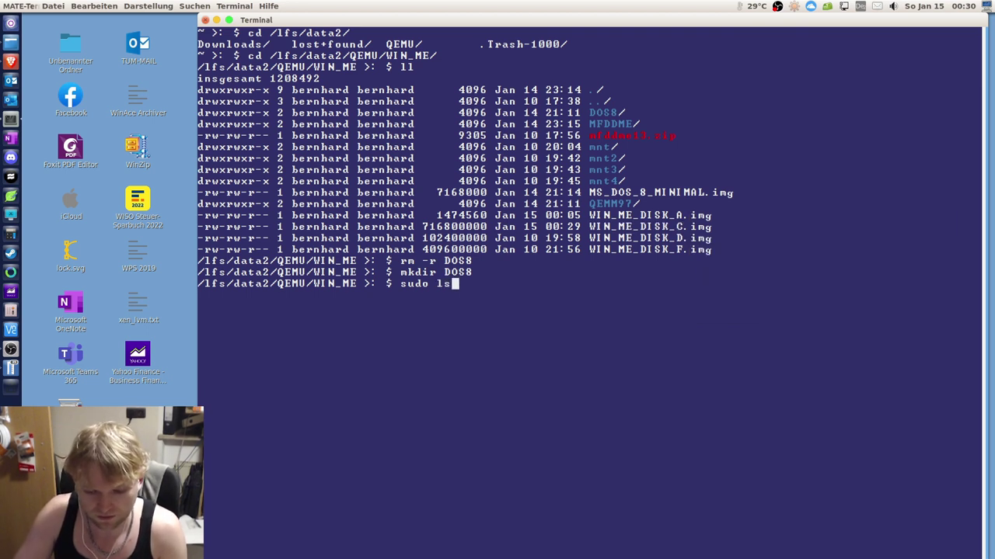
type("etup")
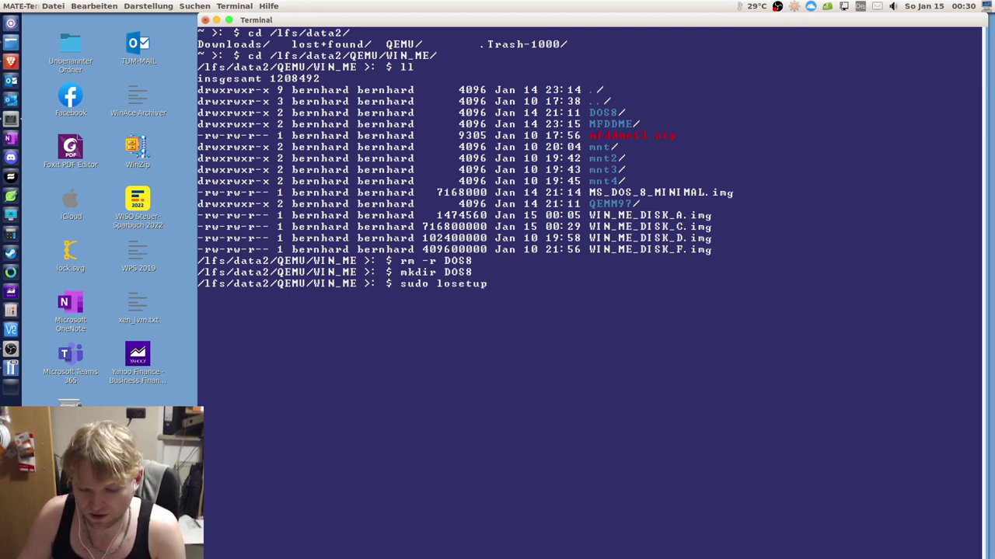
type(" -Pf")
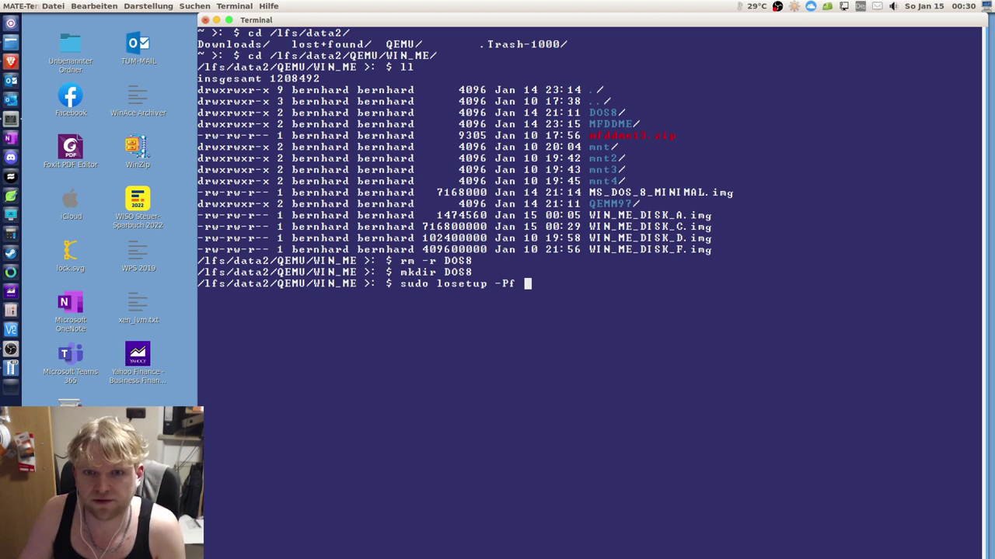
key("ctrl+shift+v")
key("Return")
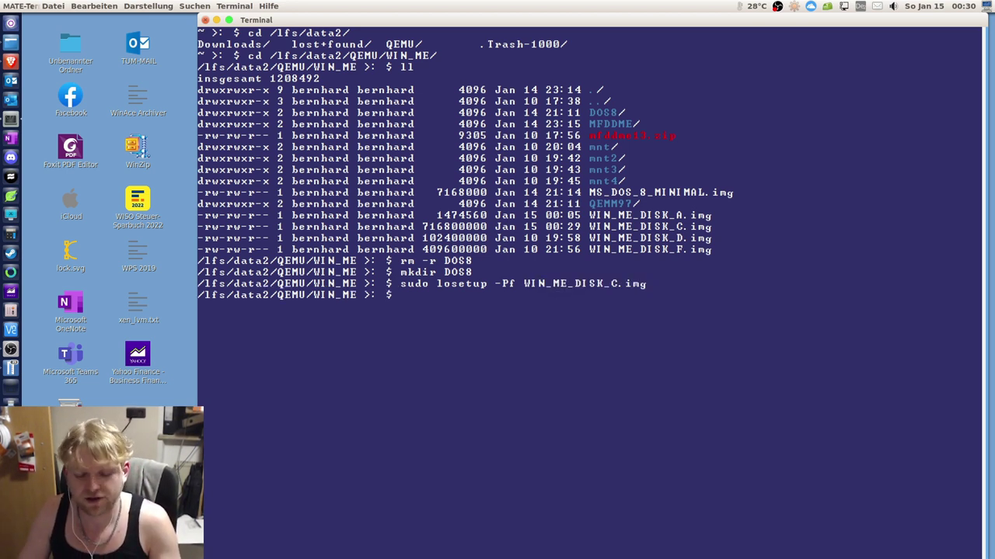
type("ls -ld /de")
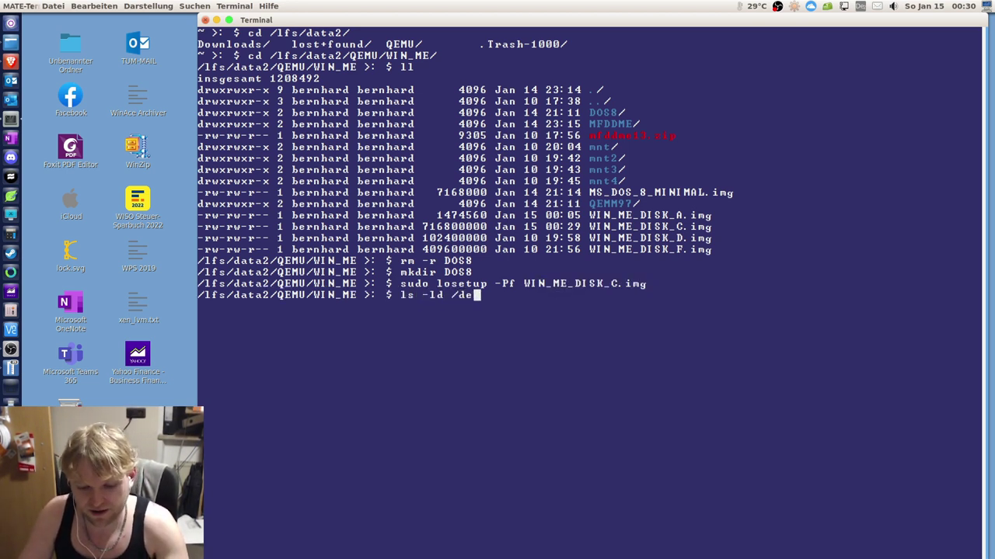
type("v/loop*")
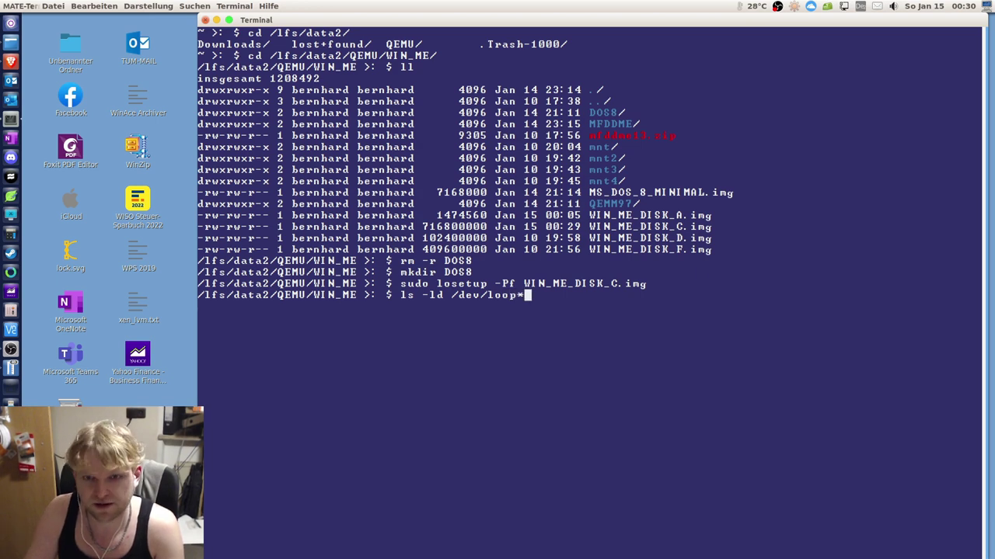
List the loop devices and copy the new partition name /dev/loop24p1
key("Return")
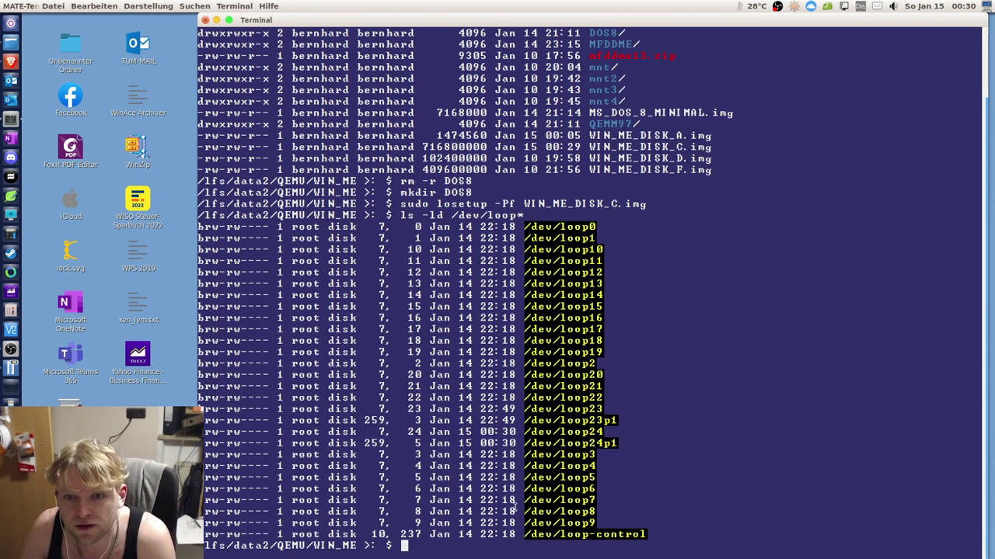
double_click(568, 439)
right_click(568, 439)
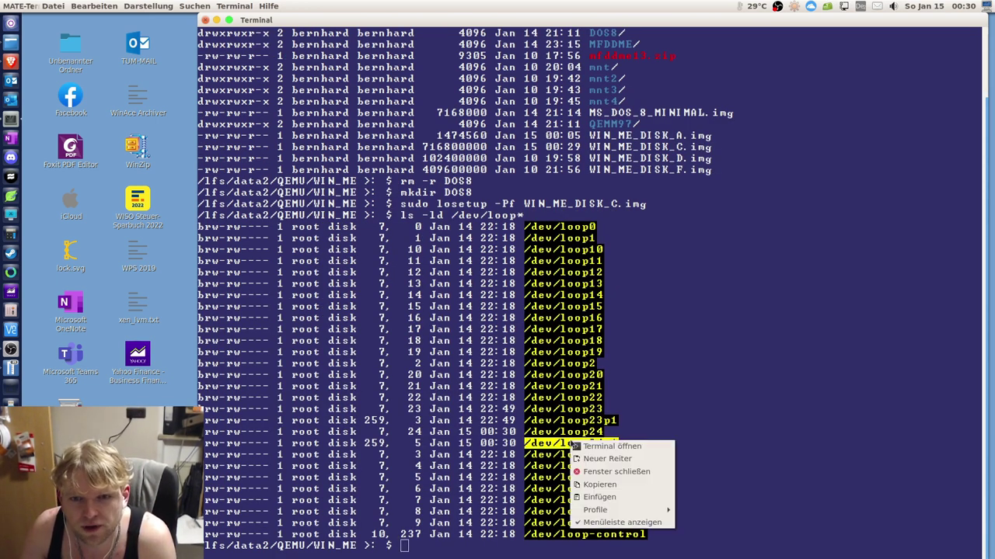
left_click(501, 449)
triple_click(497, 432)
double_click(497, 443)
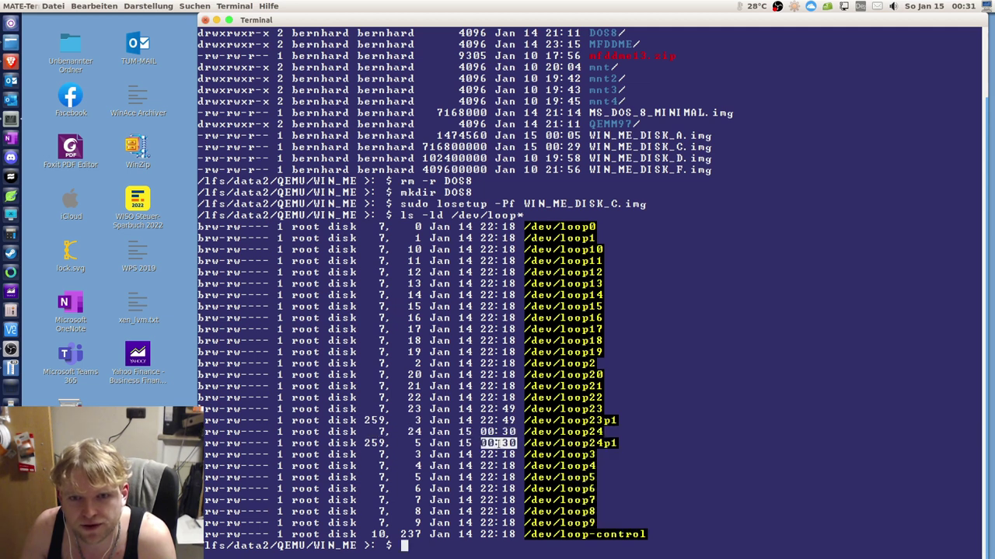
double_click(603, 443)
right_click(605, 445)
left_click(631, 488)
Check mnt's filesystem with df -h mnt, then mount /dev/loop24p1 on mnt using sudo
type("df ")
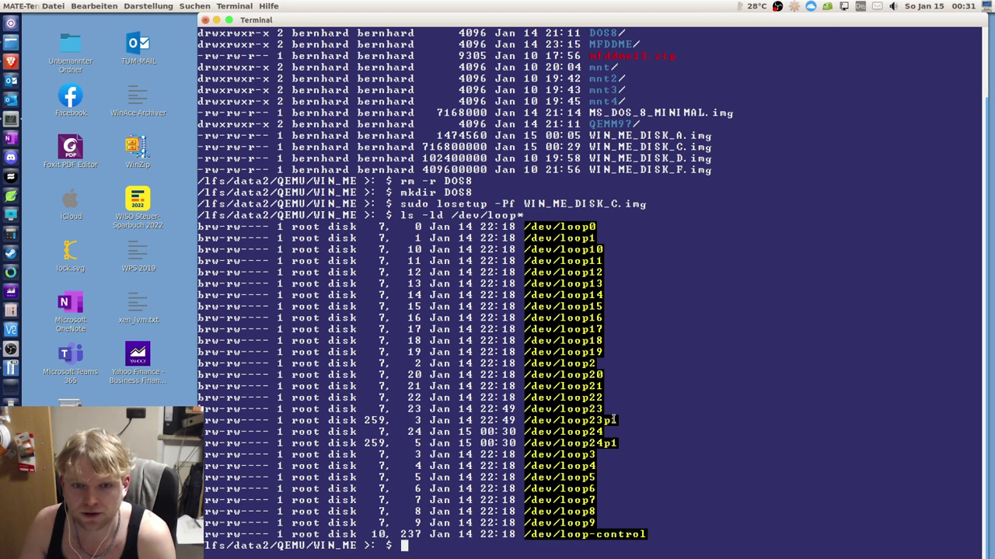
type("-h mnt")
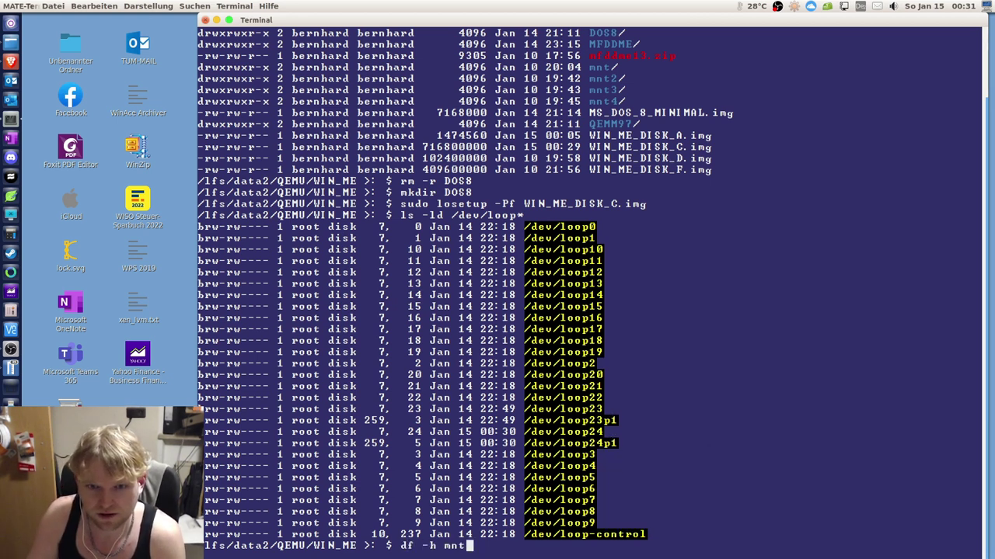
key("Return")
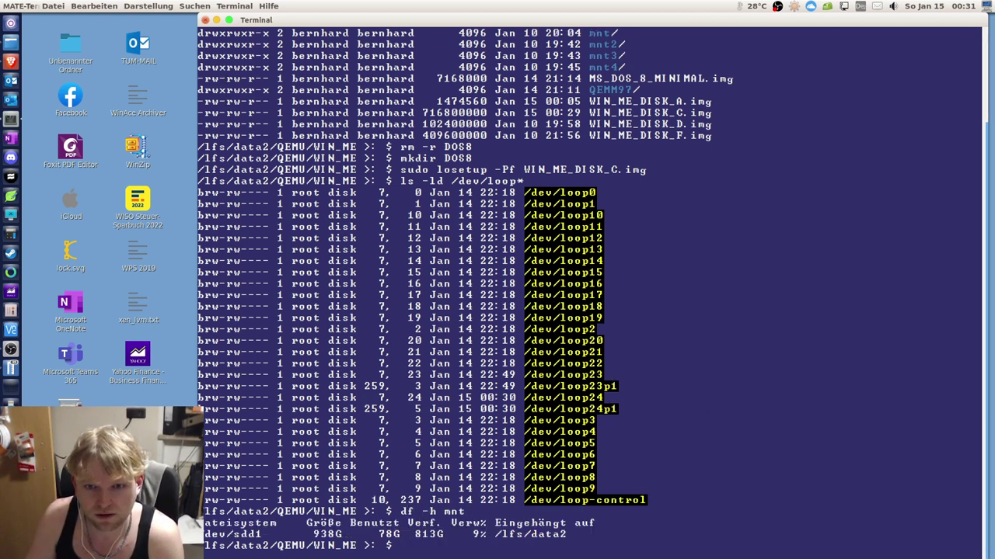
key("BackSpace")
key("BackSpace")
key("BackSpace")
key("BackSpace")
key("BackSpace")
key("BackSpace")
key("BackSpace")
key("BackSpace")
key("BackSpace")
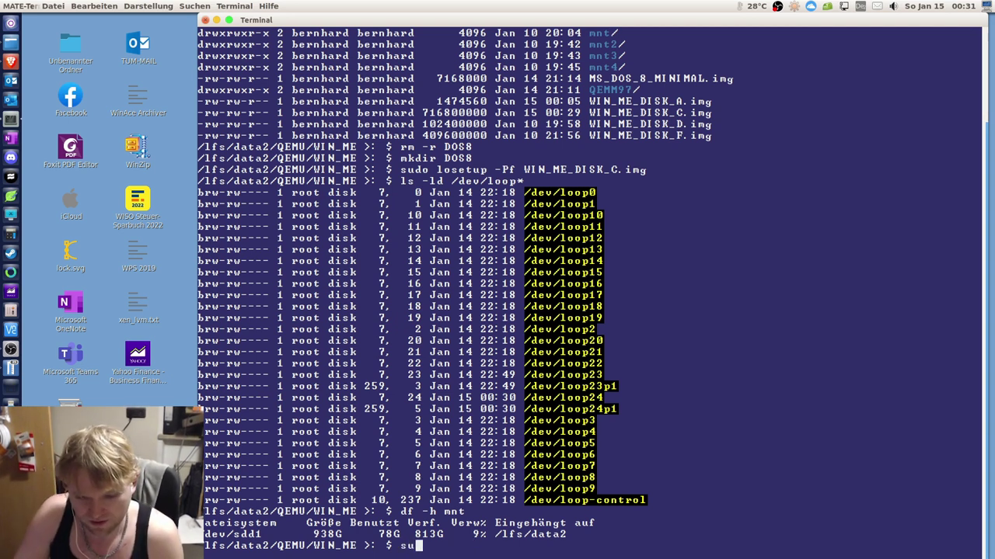
type("sudo mount")
key("ctrl+shift+v")
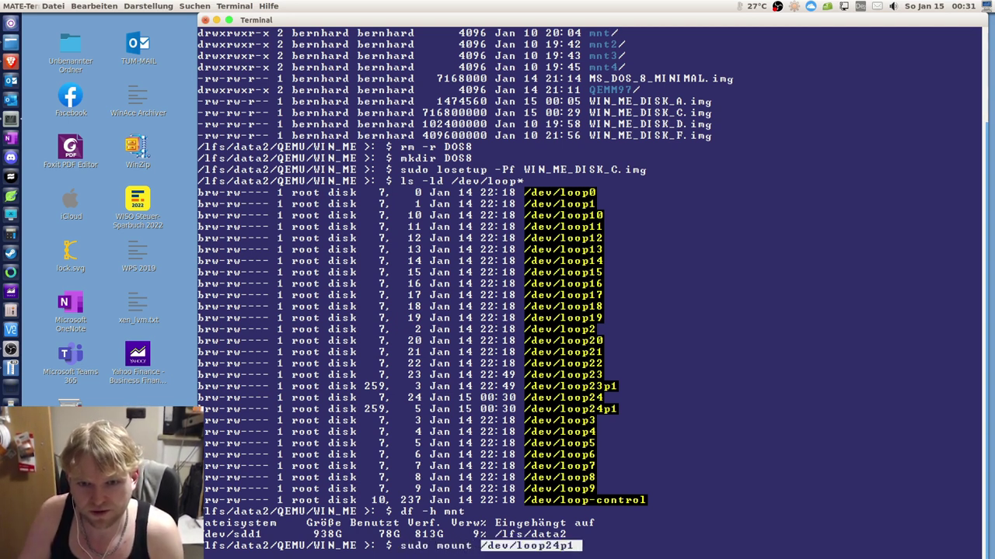
type("mnt")
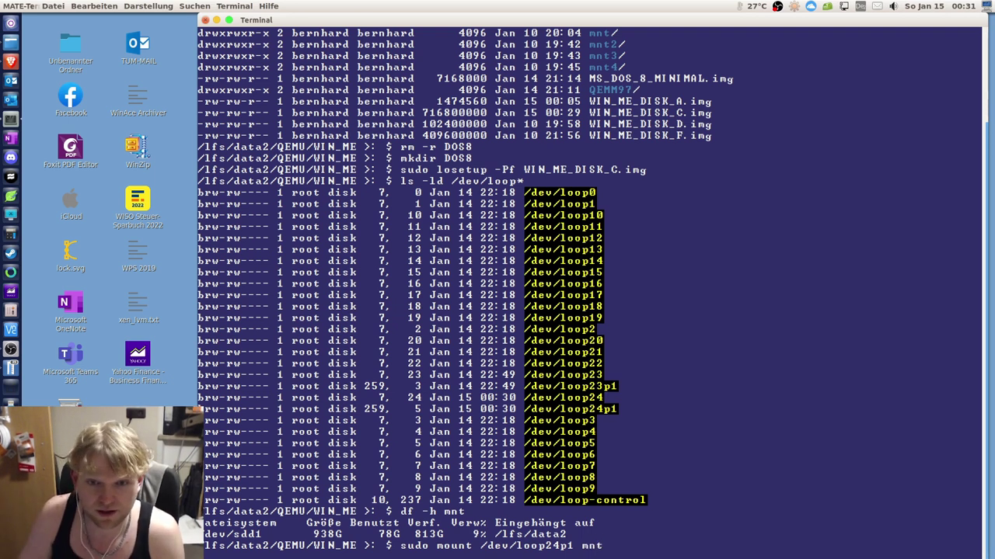
key("Return")
List the mounted partition's files with ll mnt
type("ll /mnt/")
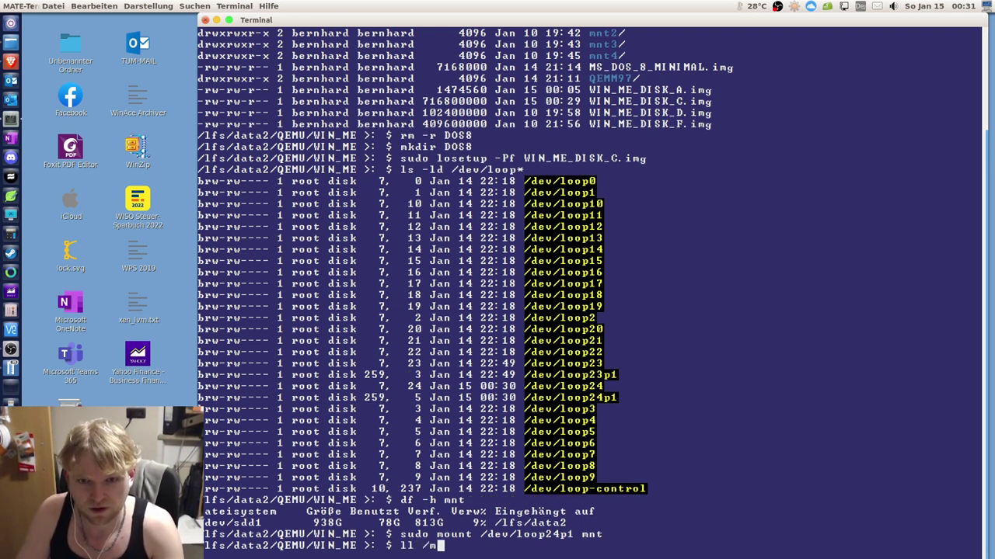
key("BackSpace")
key("Left")
key("Left")
key("Left")
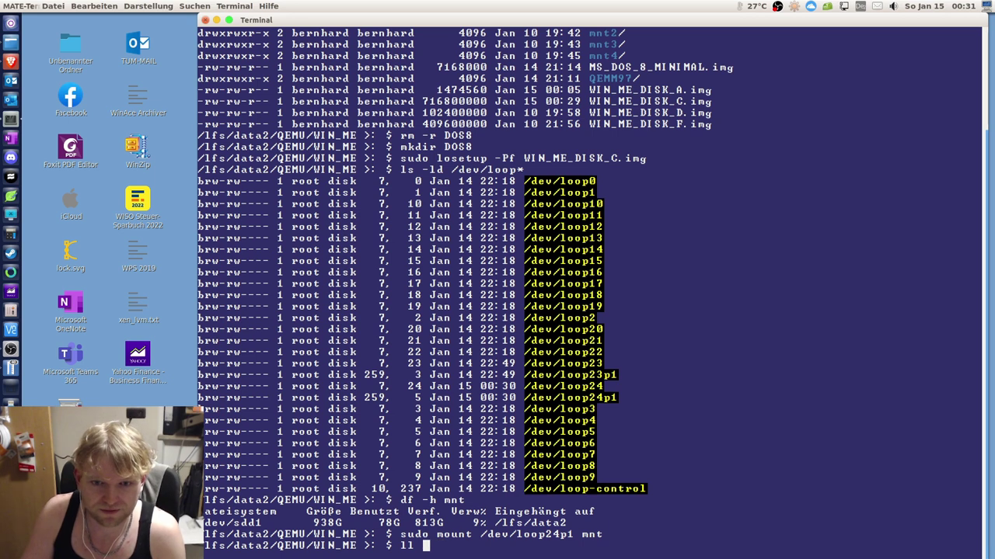
key("BackSpace")
key("End")
key("Return")
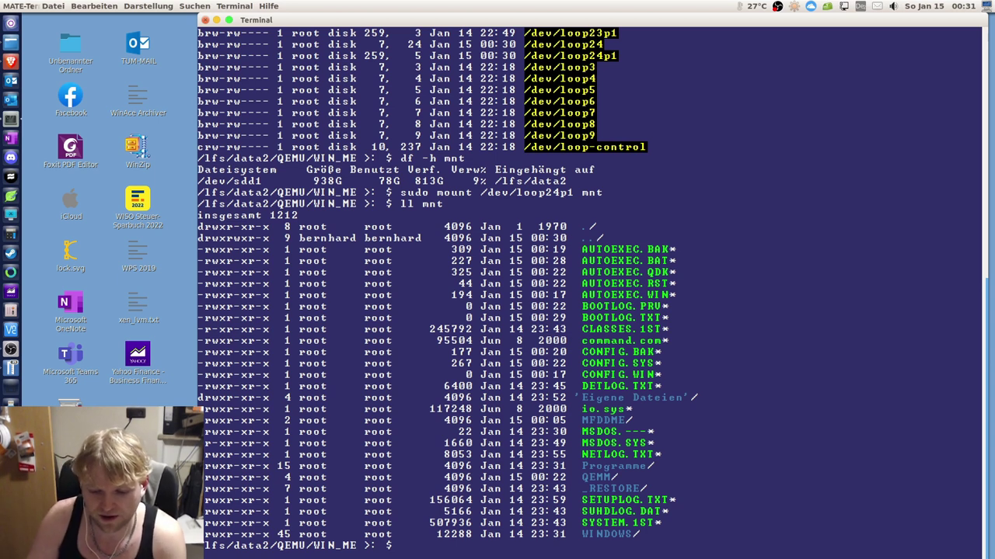
Copy everything from mnt into DOS8 with sudo cp -rv mnt/* DOS8, then cd into DOS8
type("sudo cp -r")
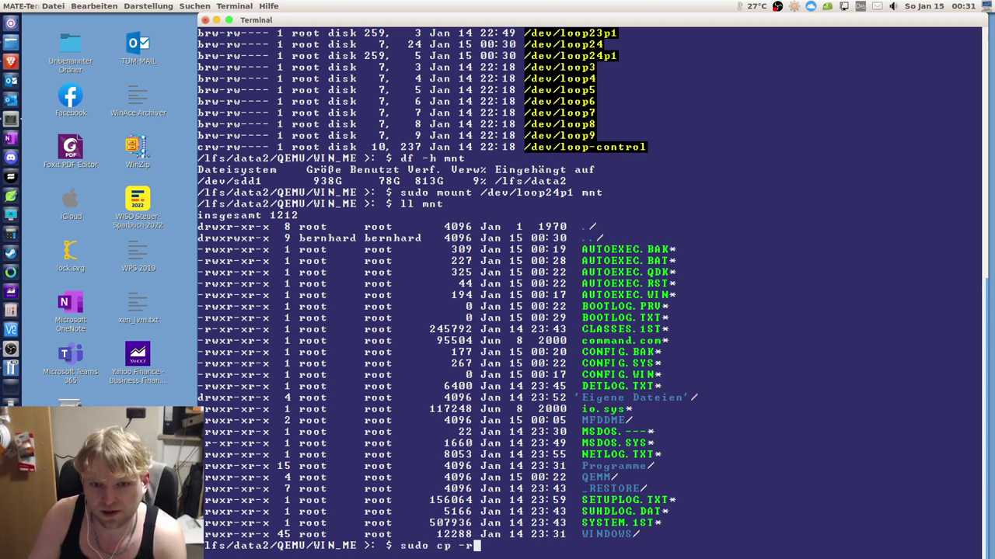
type("v mnt")
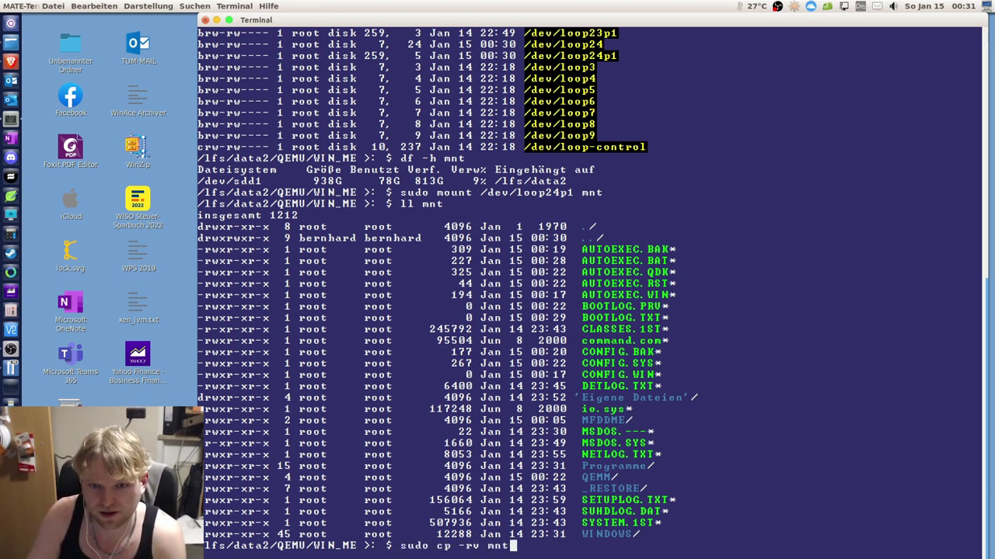
type("/*")
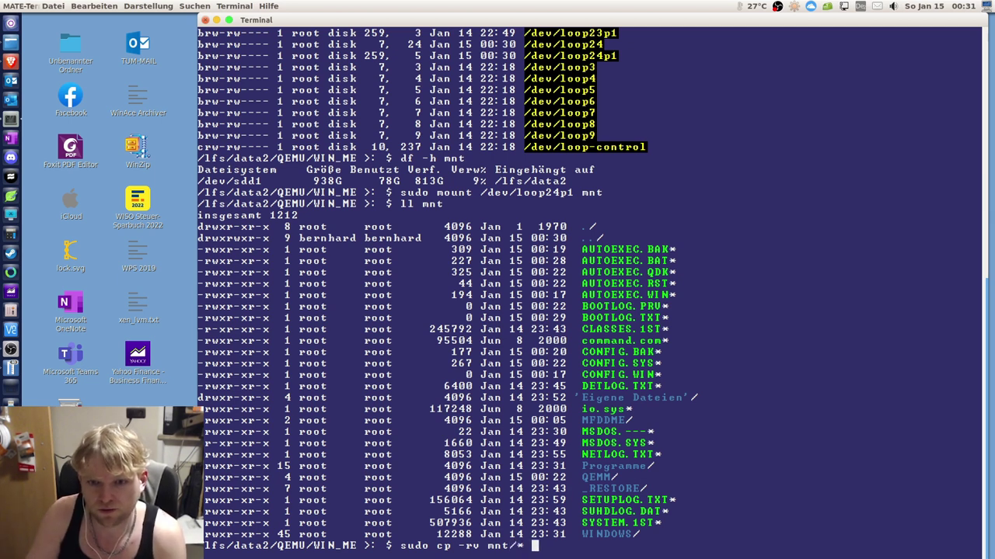
type(" DOS")
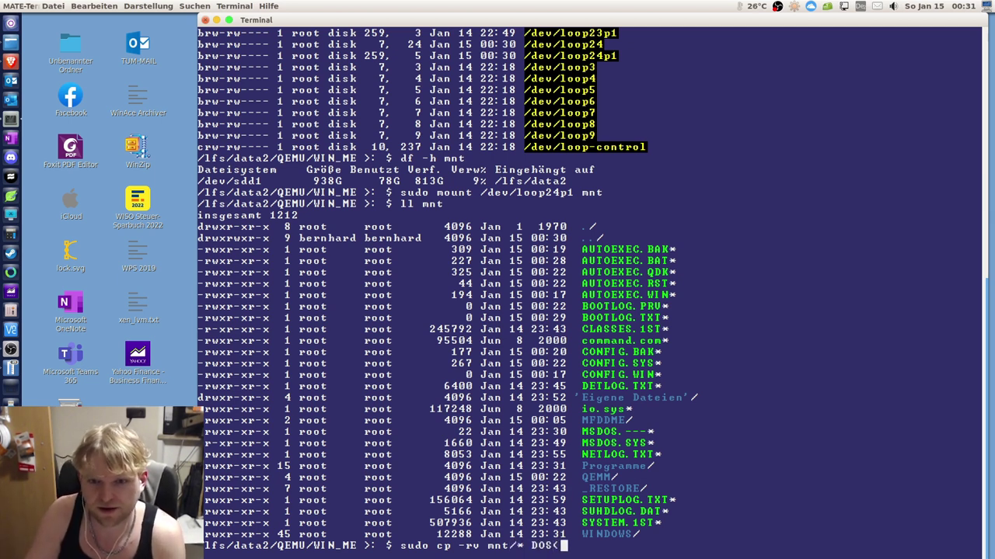
type("8/")
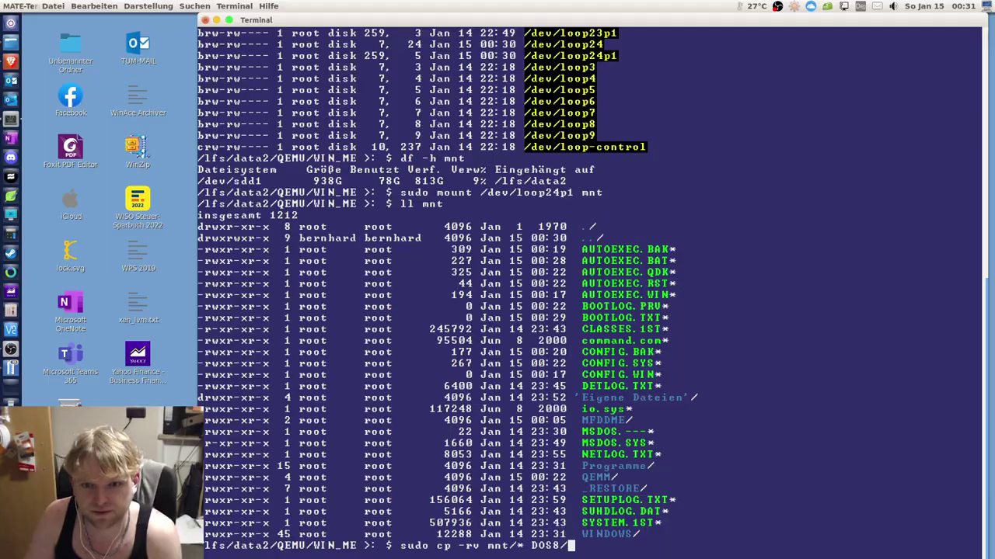
key("Return")
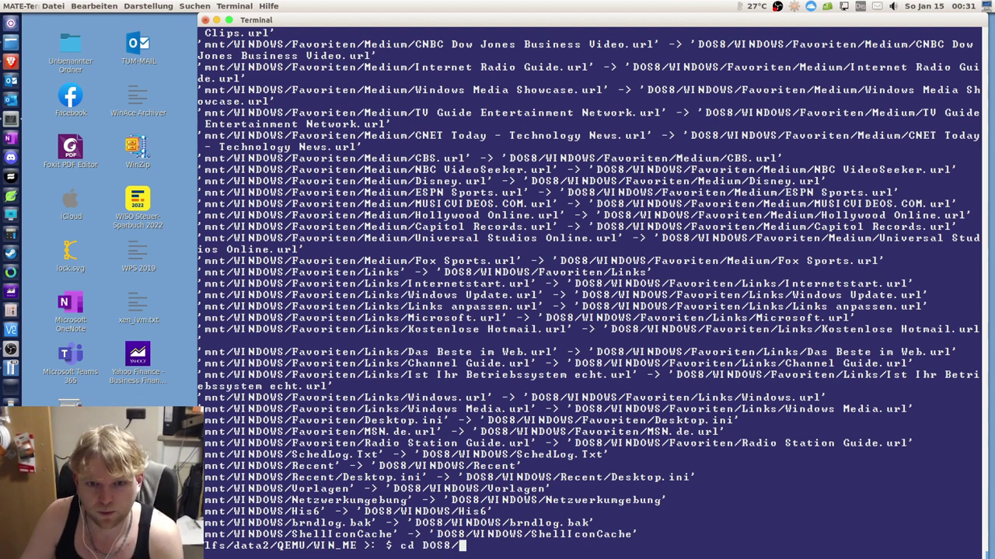
key("Return")
List DOS8 and gather CLASSES.1ST, CONFIG.WIN, DETLOG.TXT and NETLOG.TXT into a sudo deletion command
type("ll")
key("Return")
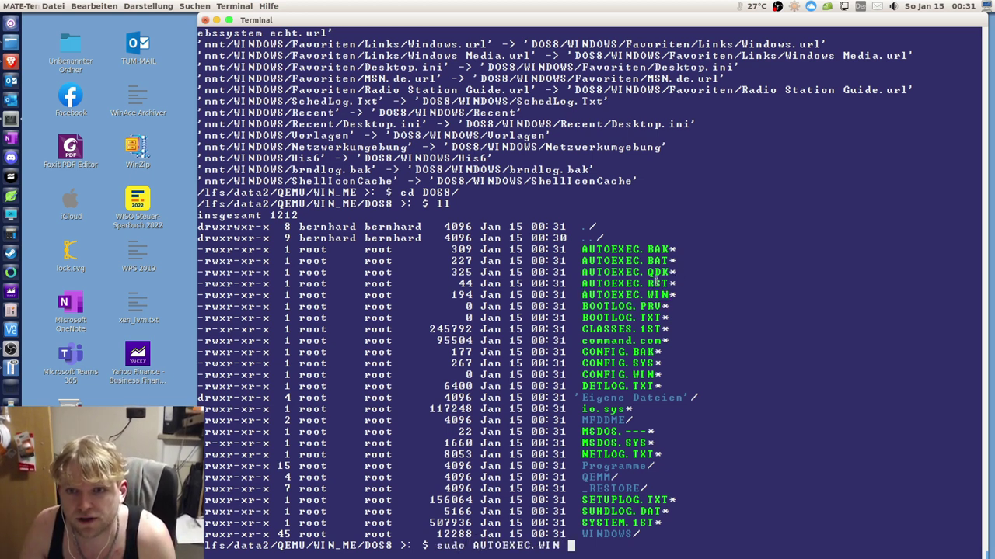
middle_click(629, 328)
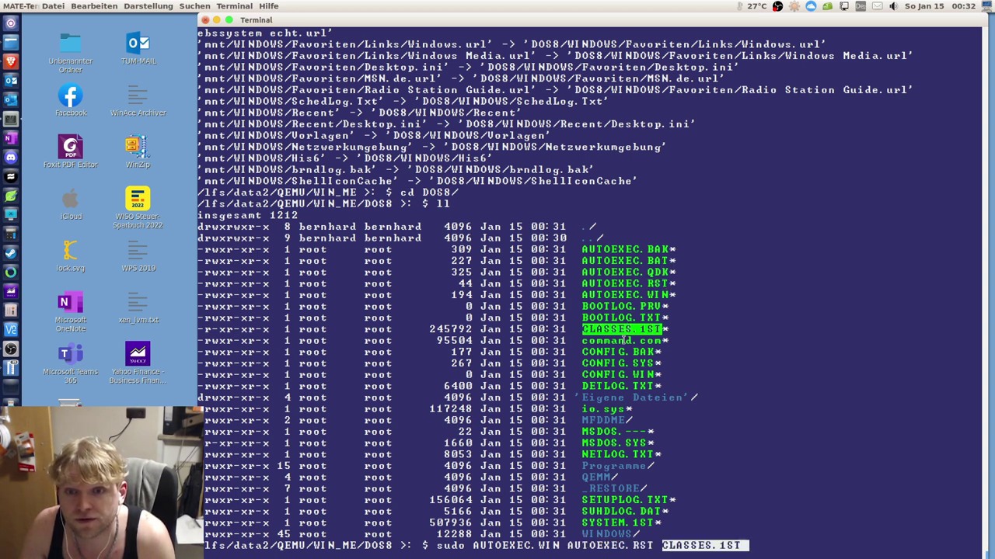
double_click(611, 376)
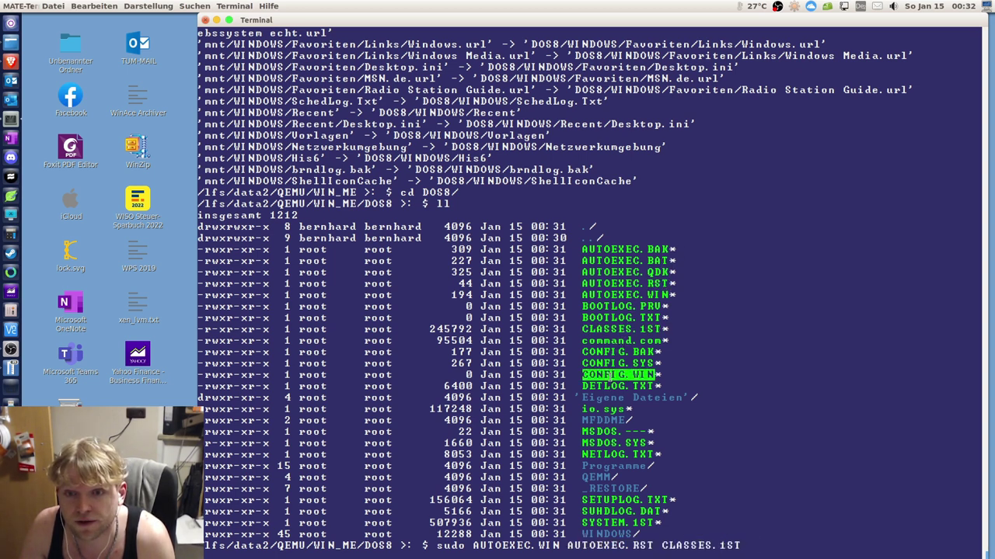
middle_click(608, 380)
double_click(614, 385)
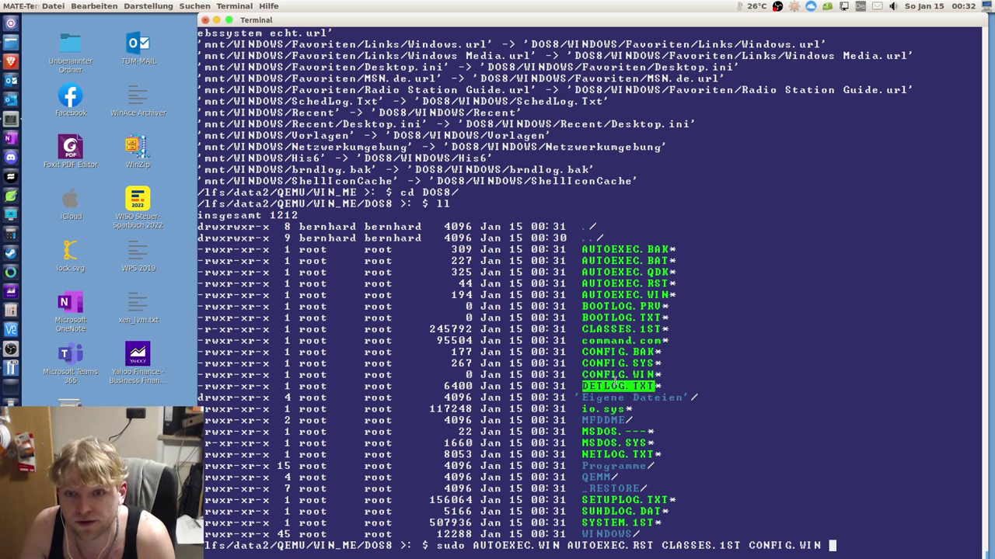
middle_click(614, 383)
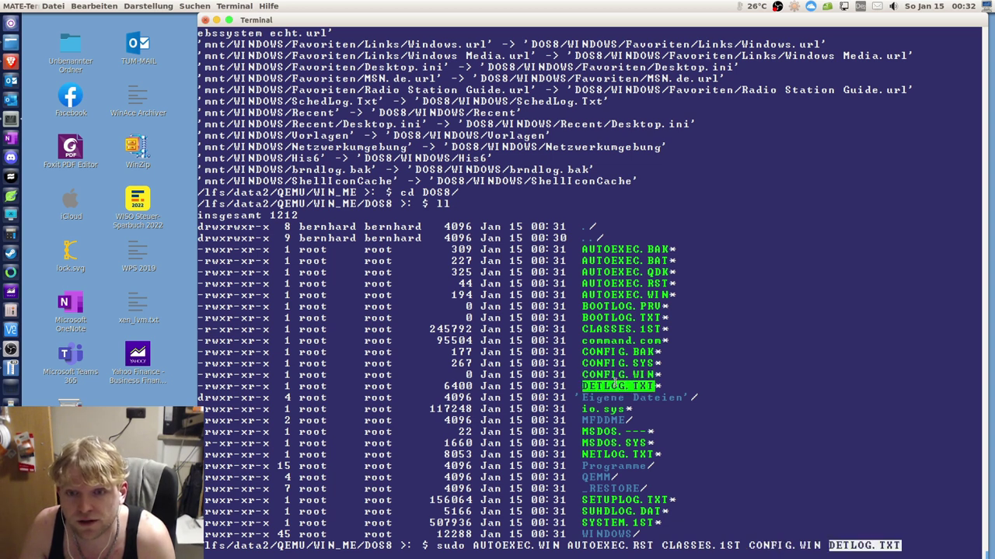
double_click(603, 452)
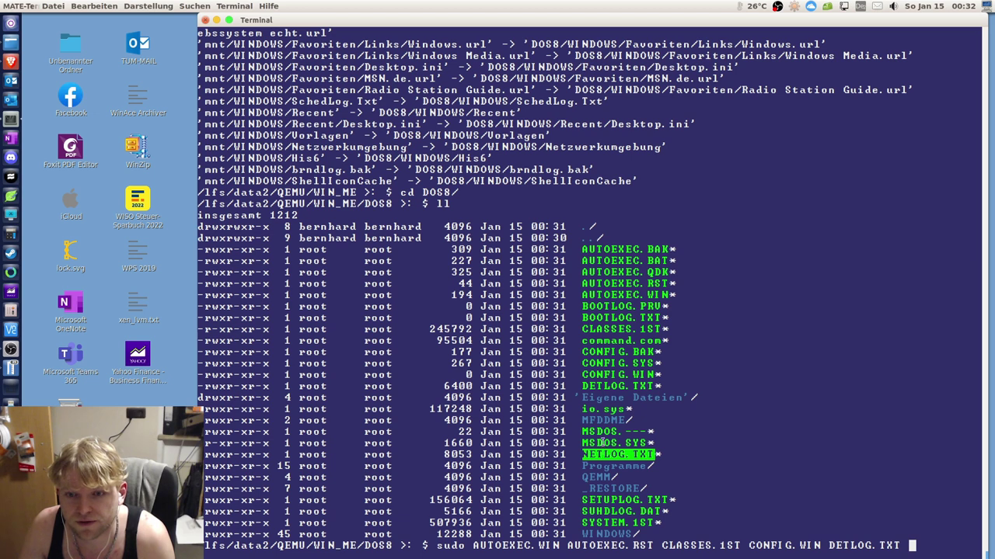
middle_click(603, 442)
Add SETUPLOG.TXT, SUHDLOG.DAT and SYSTEM.1ST to the deletion command
double_click(605, 487)
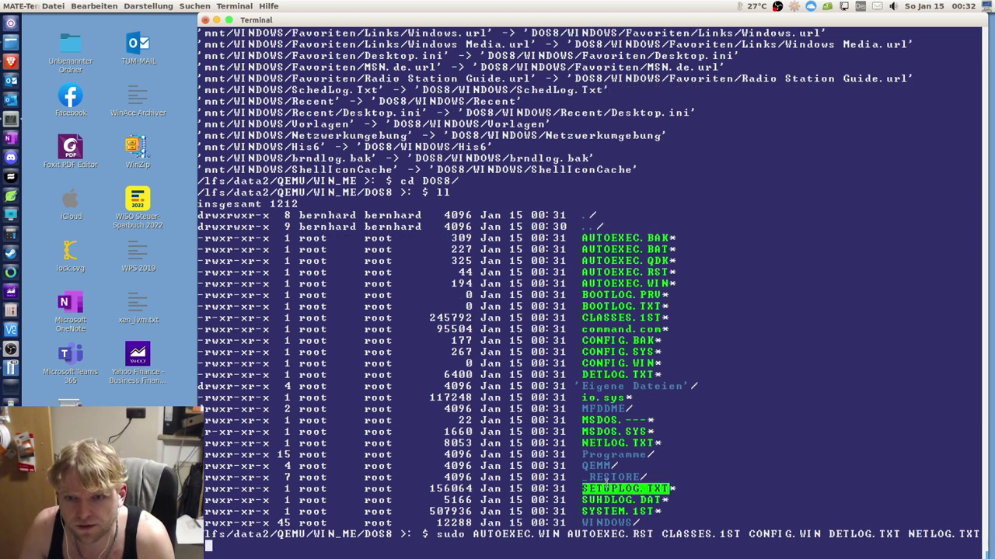
middle_click(606, 488)
double_click(622, 499)
middle_click(622, 500)
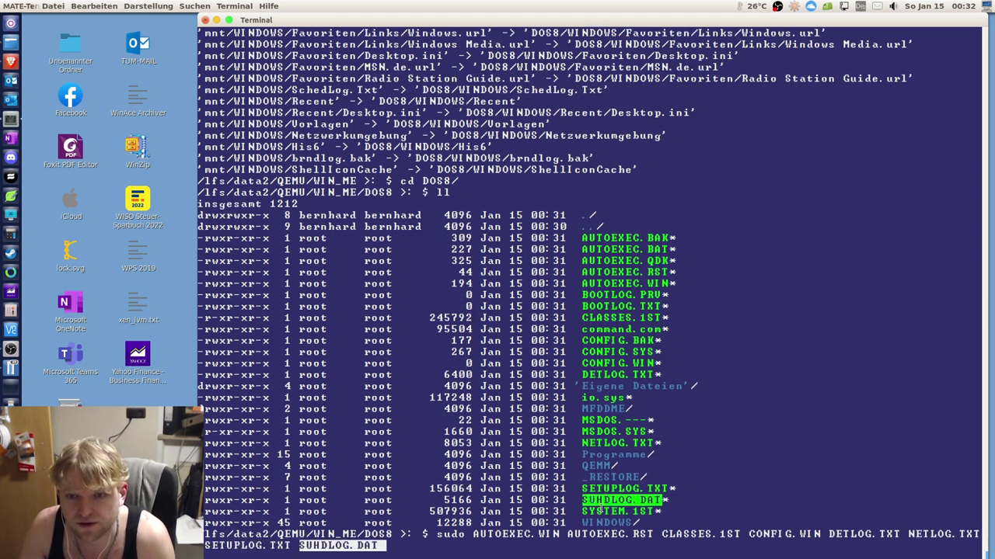
double_click(606, 509)
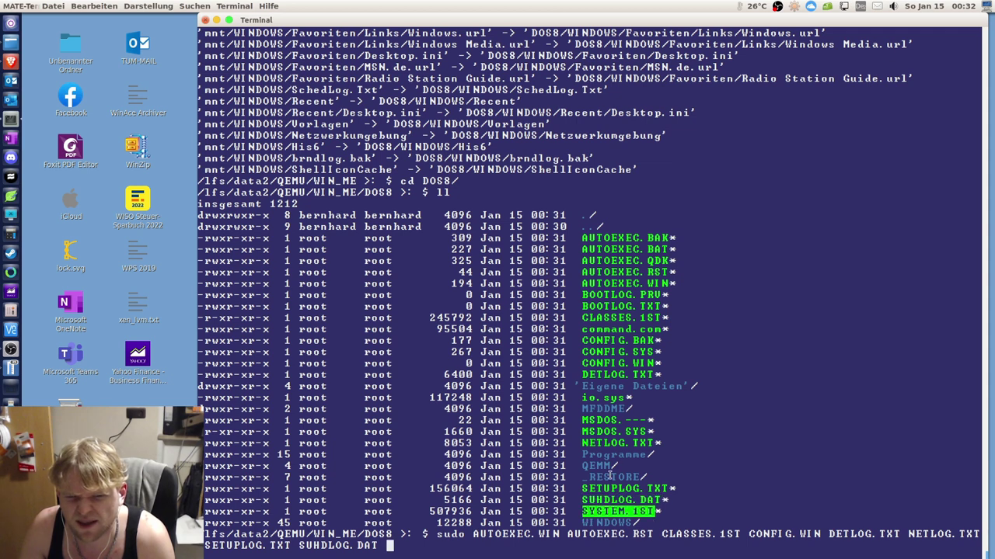
middle_click(612, 474)
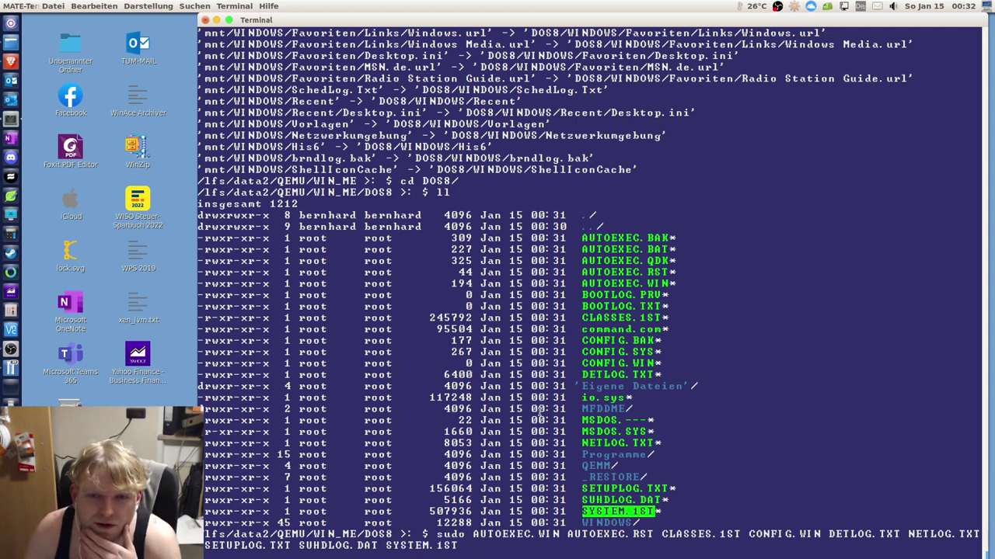
Run sudo rm on the gathered files and relist DOS8, now totalling 280
key("ctrl+a")
key("Right")
key("Right")
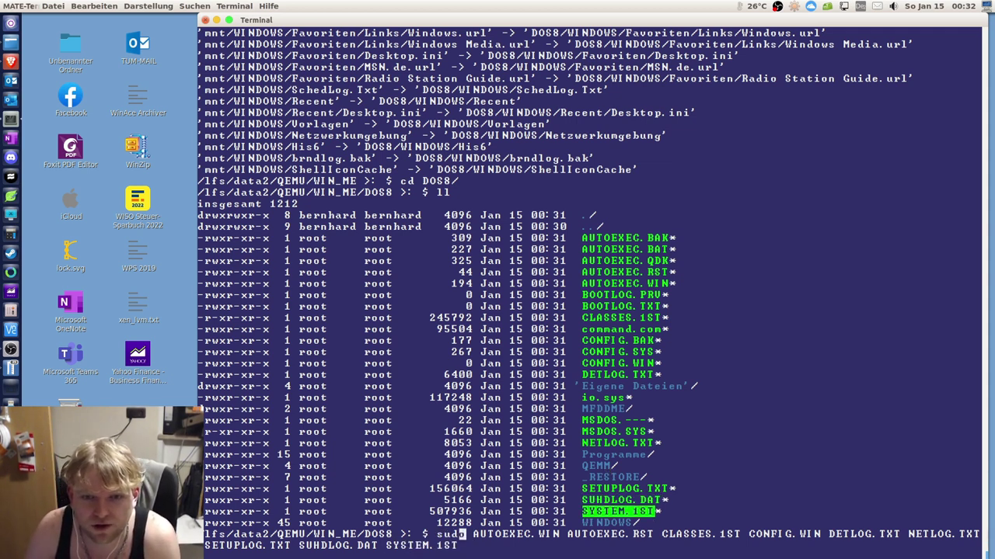
type("rm")
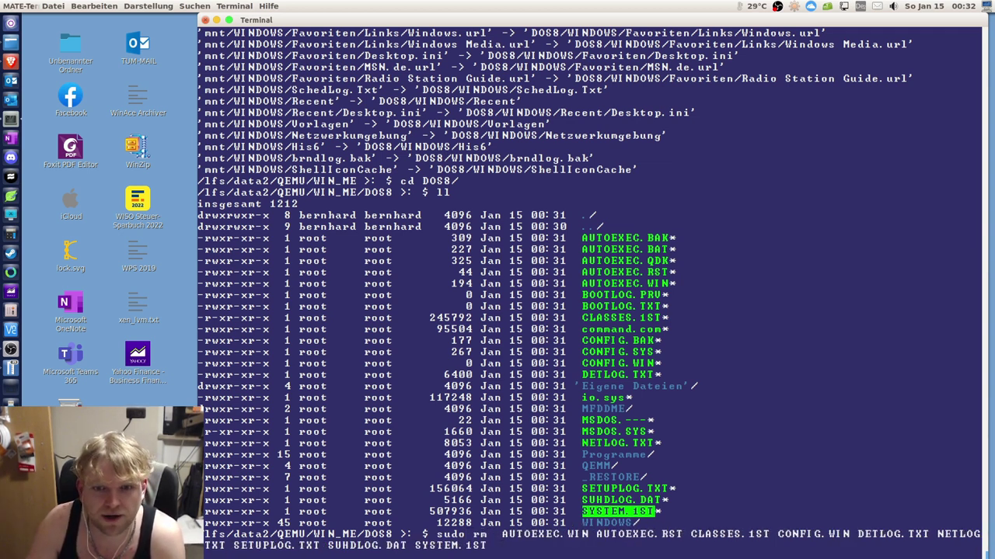
key("Return")
type("ll")
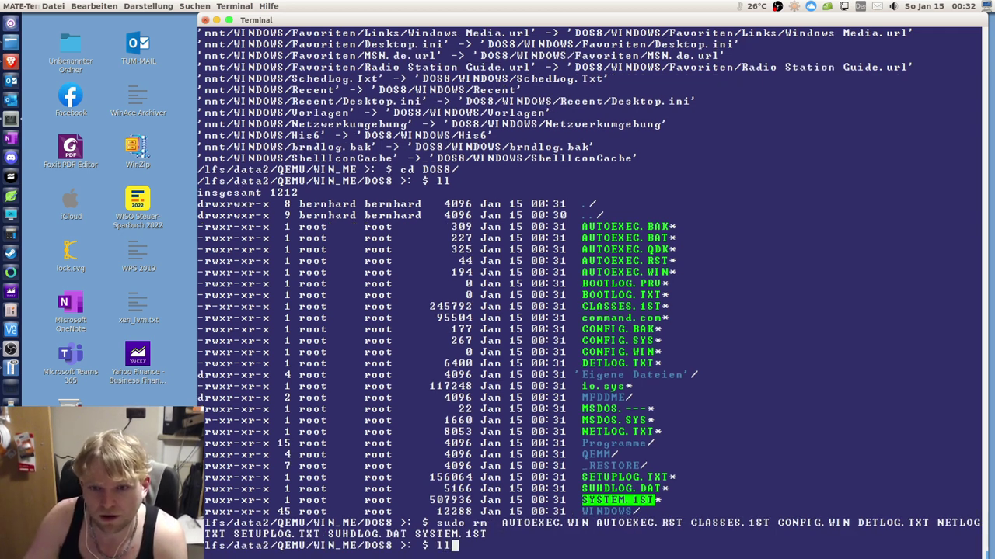
key("Return")
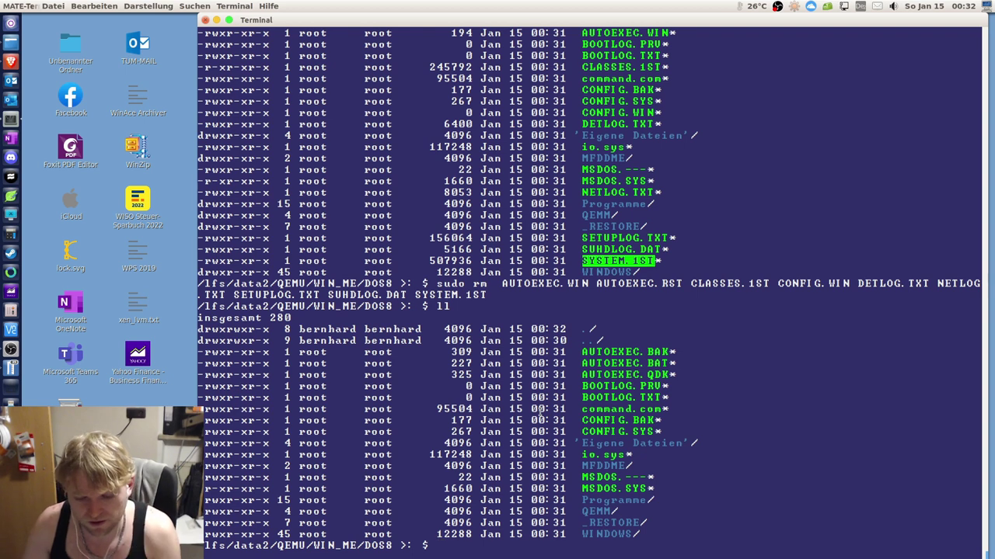
type("rm -r")
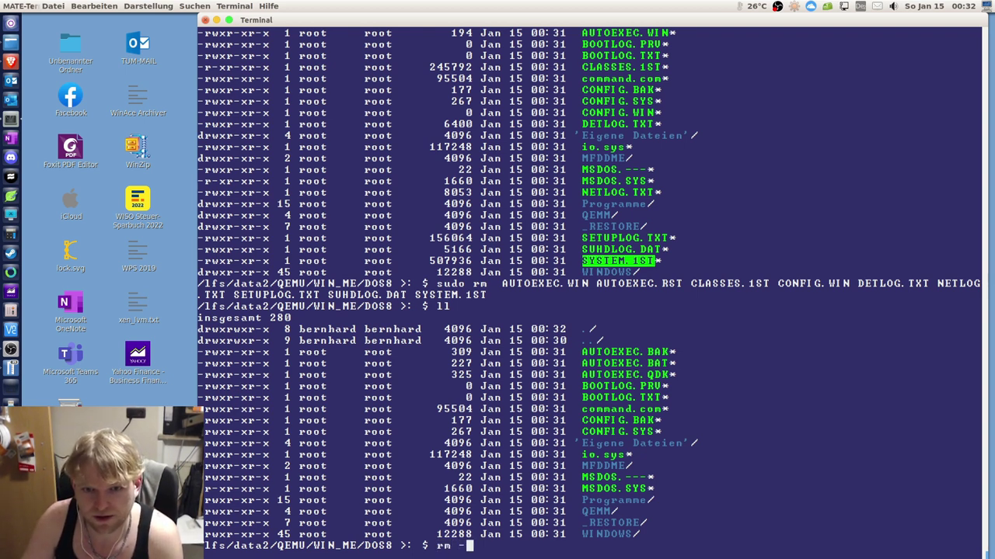
Remove the Programme, Eigene Dateien and _RESTORE folders with sudo rm -r
double_click(633, 499)
middle_click(633, 499)
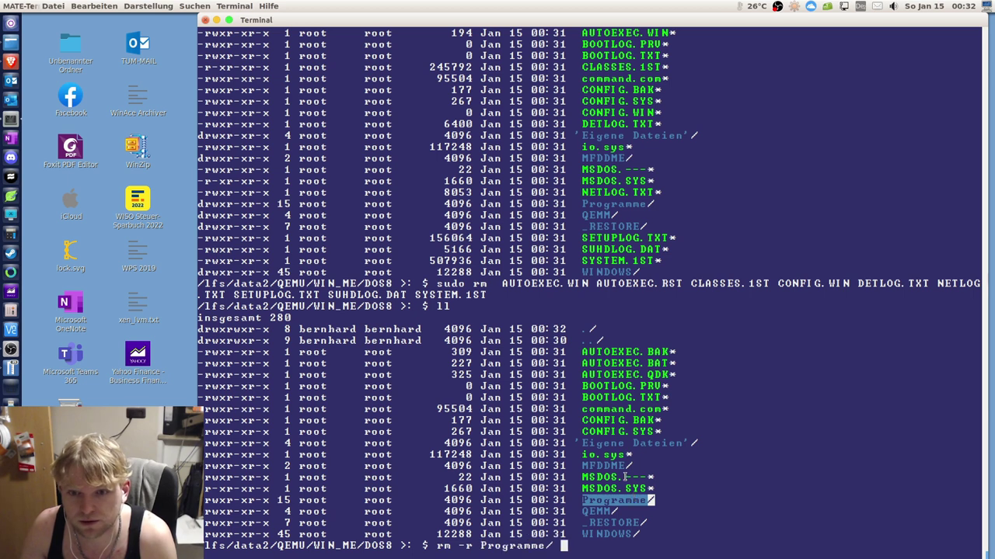
double_click(639, 443)
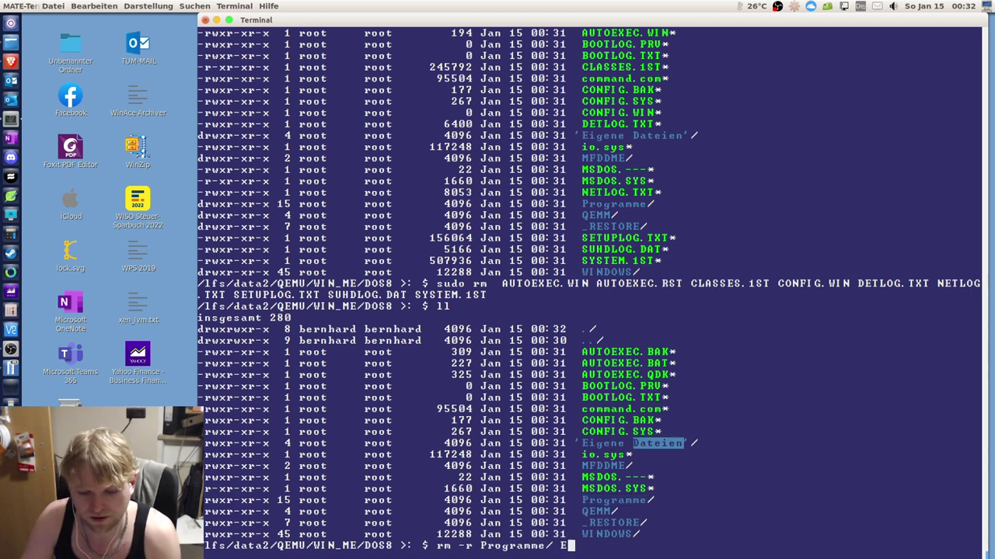
type("E")
key("Tab")
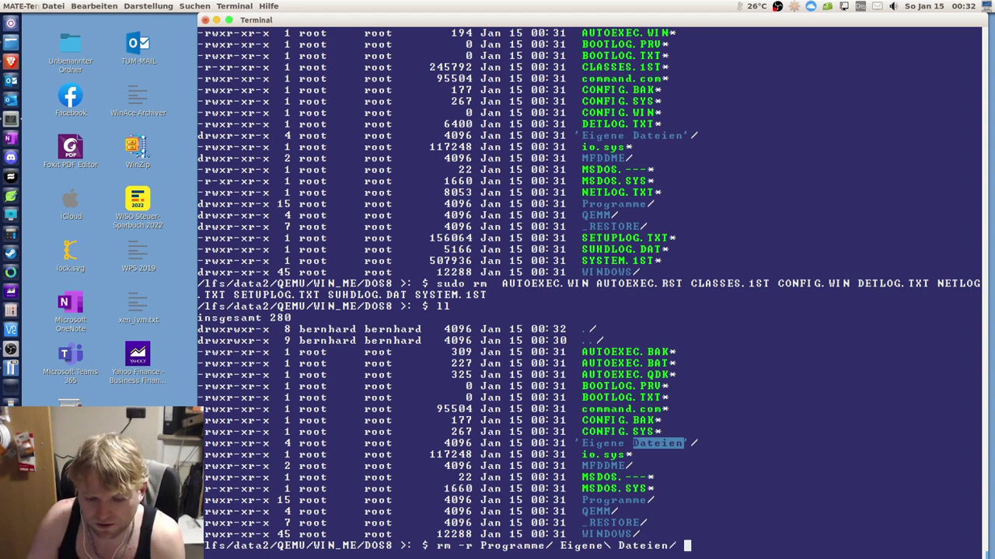
type("_R")
key("Tab")
key("Return")
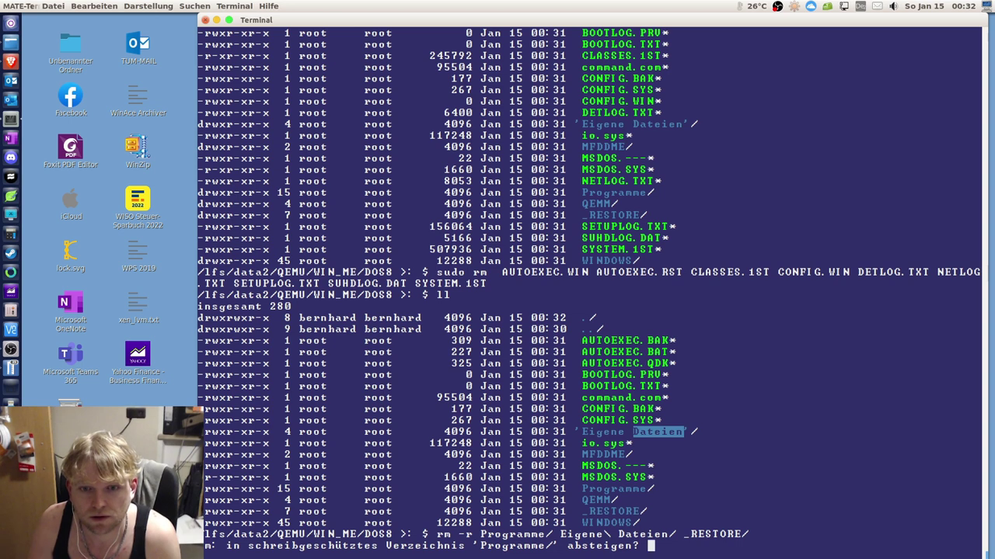
key("ctrl+c")
key("Up")
type("sudo")
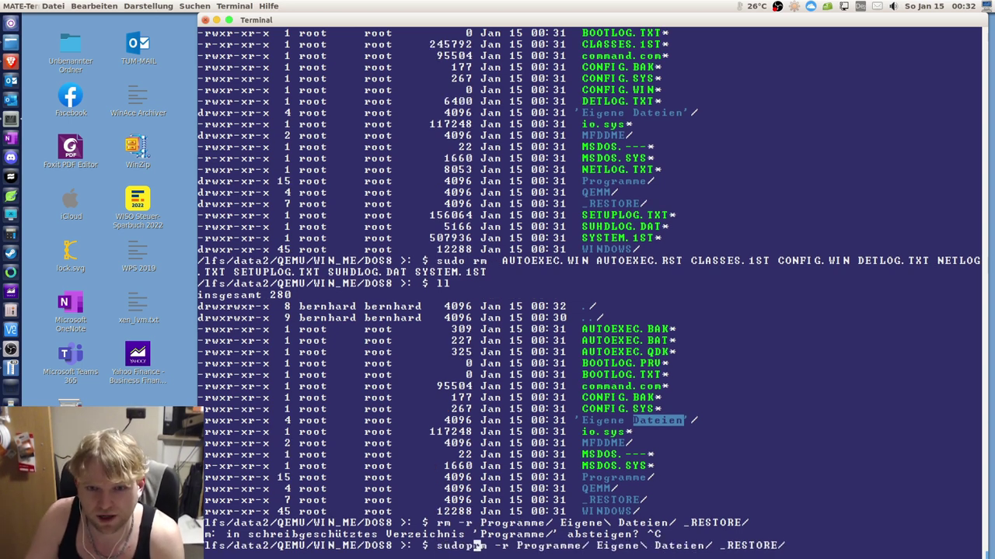
key("Return")
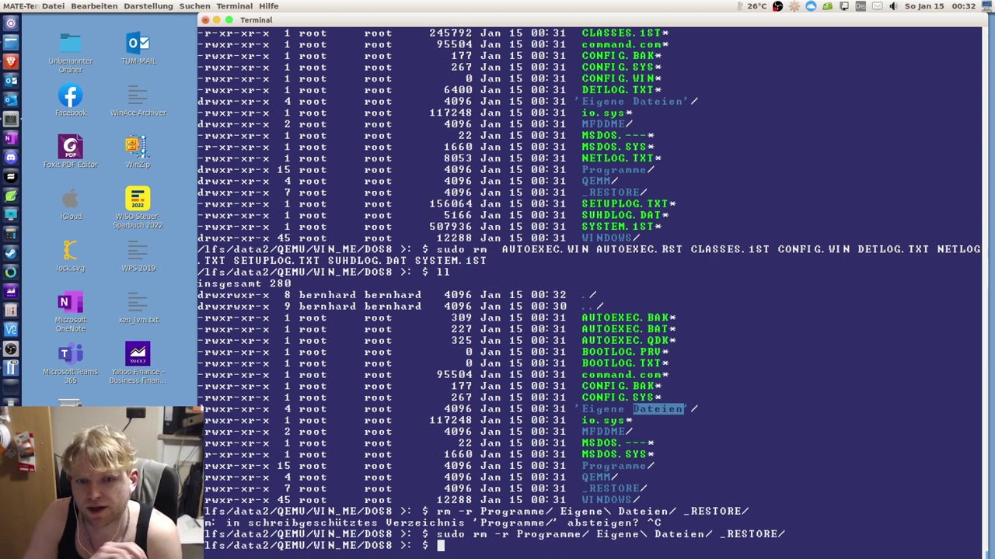
Delete the MFDDME folder with sudo rm -r and confirm the listing totals 264
type("ll")
key("Return")
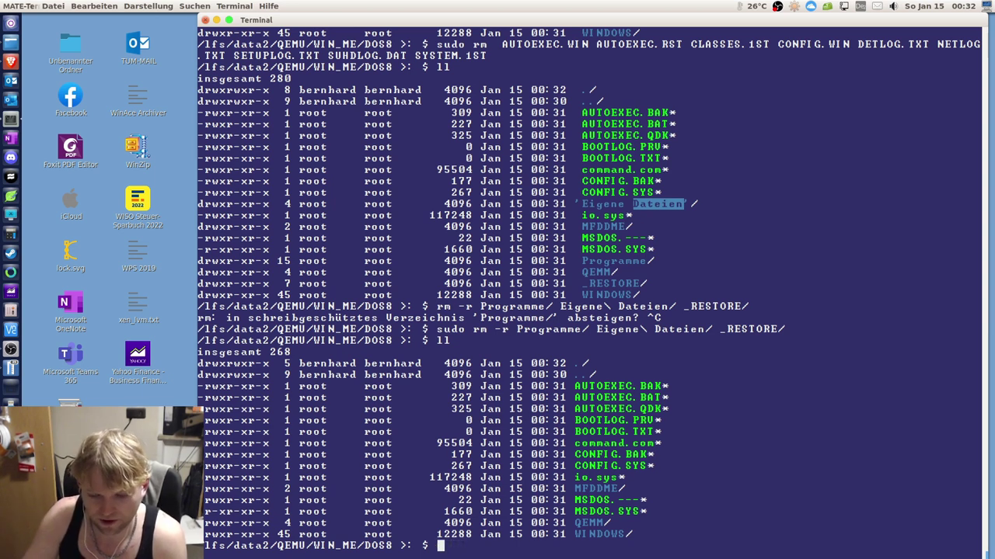
type("sudo r")
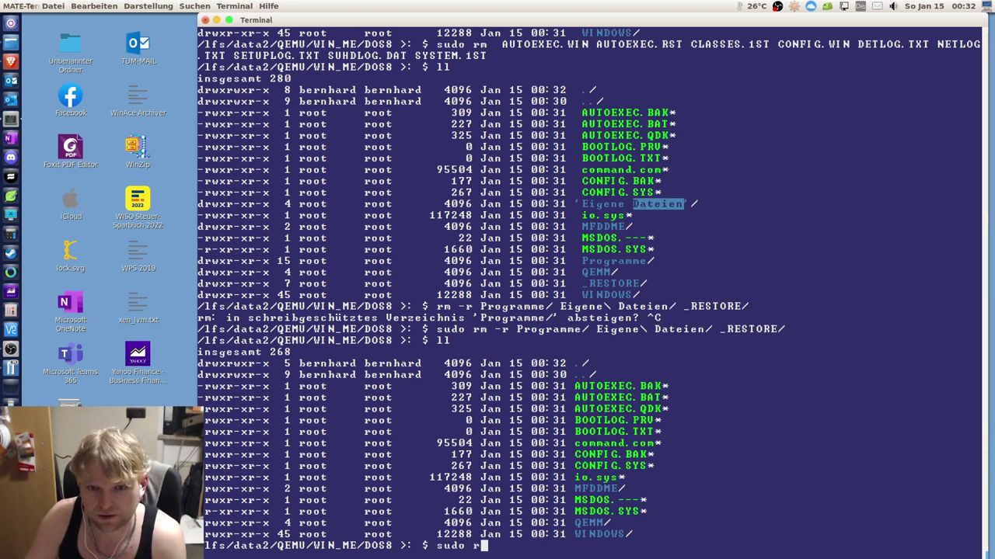
type("m -r MFDDME/")
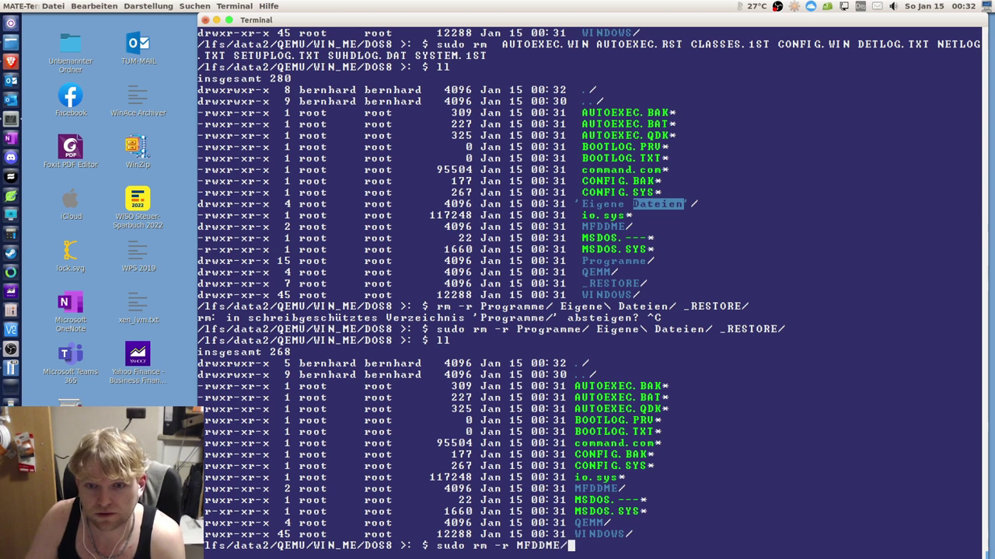
key("Return")
type("ll")
key("Return")
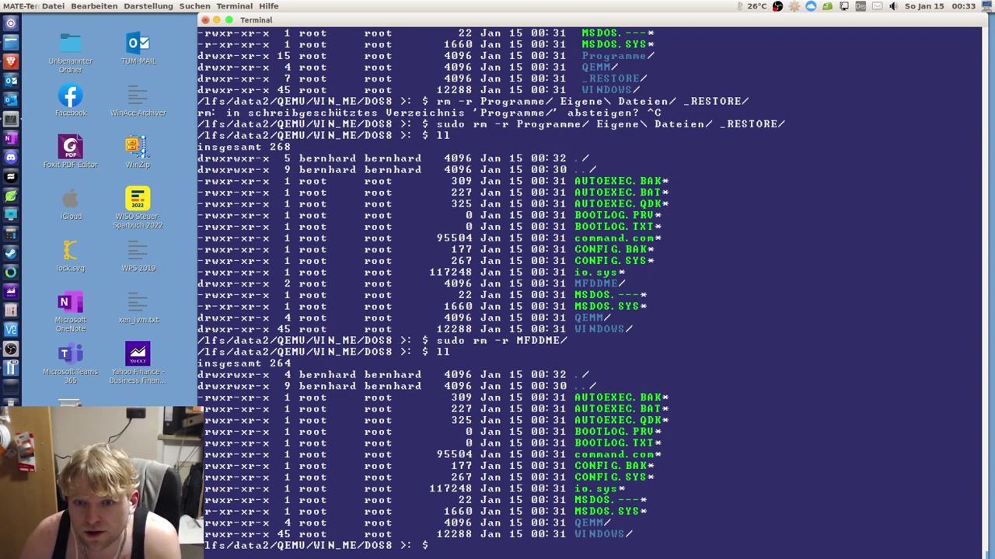
Recursively copy WINDOWS into a new backup_win folder with sudo cp -rv
type("cd ")
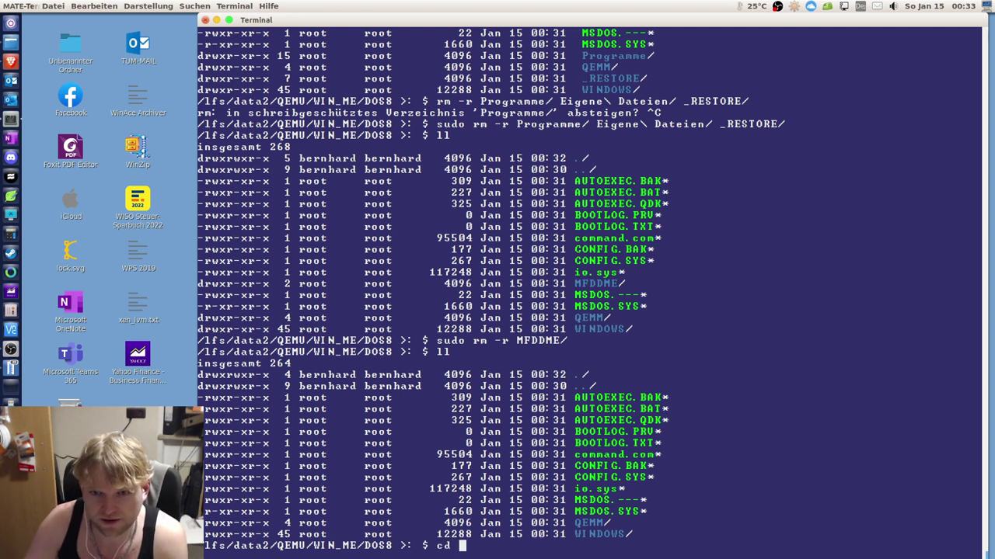
type("Wi")
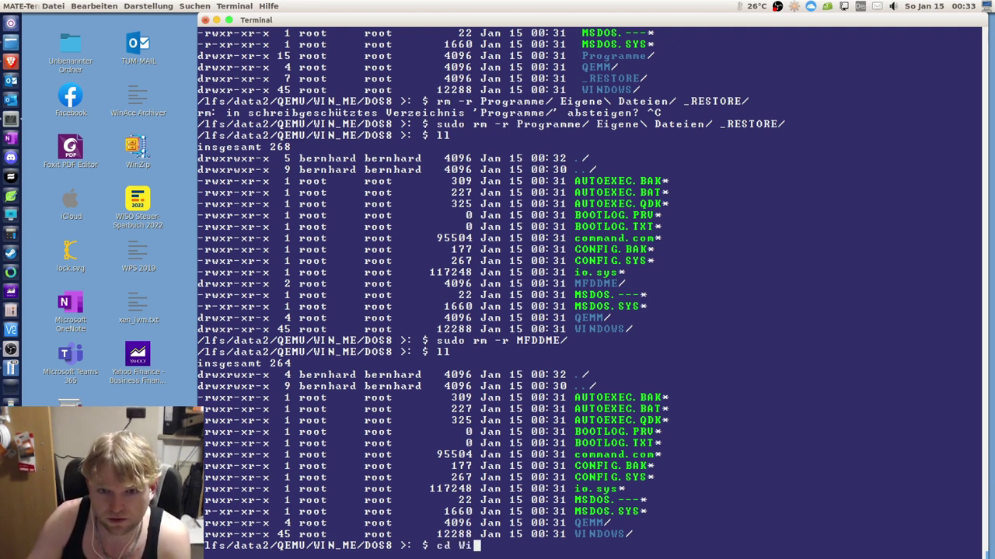
key("BackSpace")
key("BackSpace")
key("BackSpace")
key("BackSpace")
key("BackSpace")
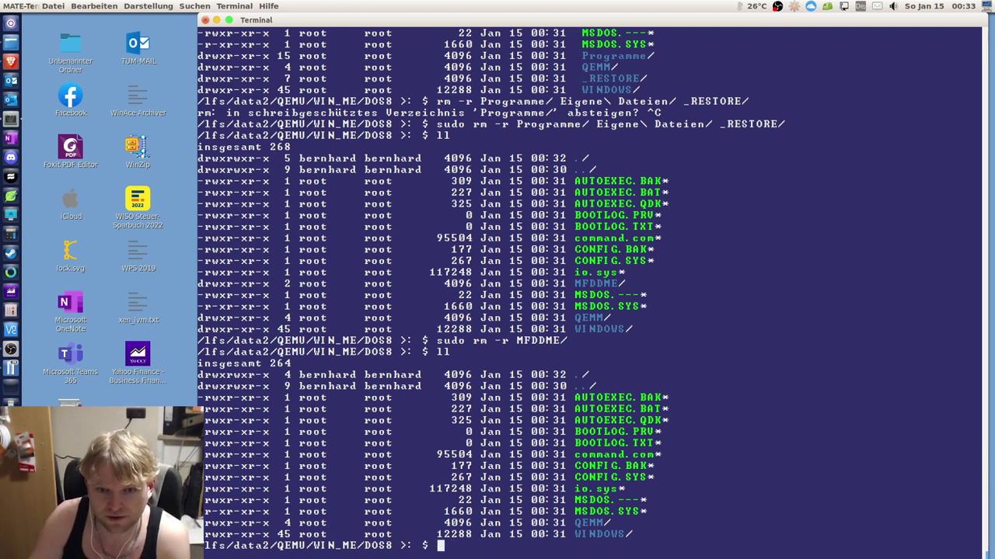
type("cp ")
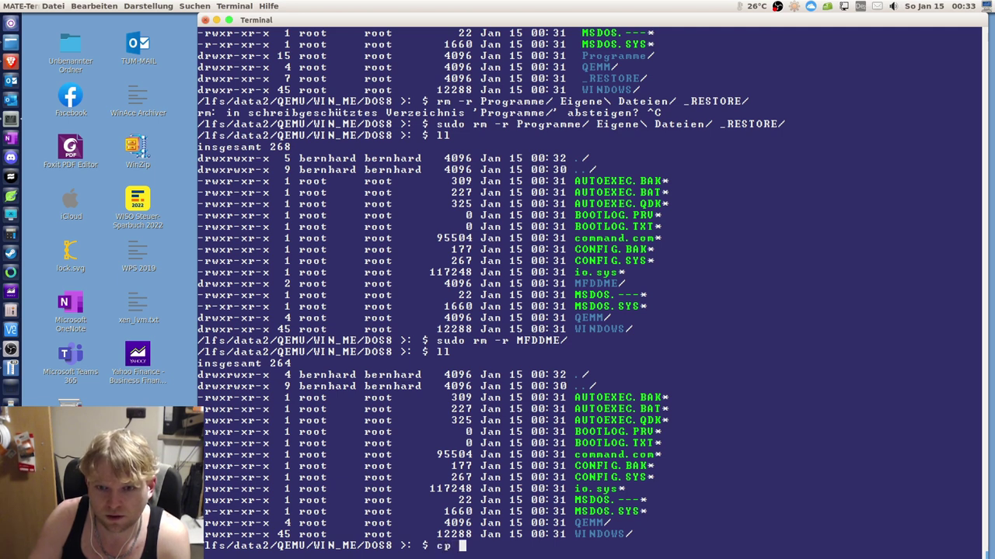
type("WIN")
key("Tab")
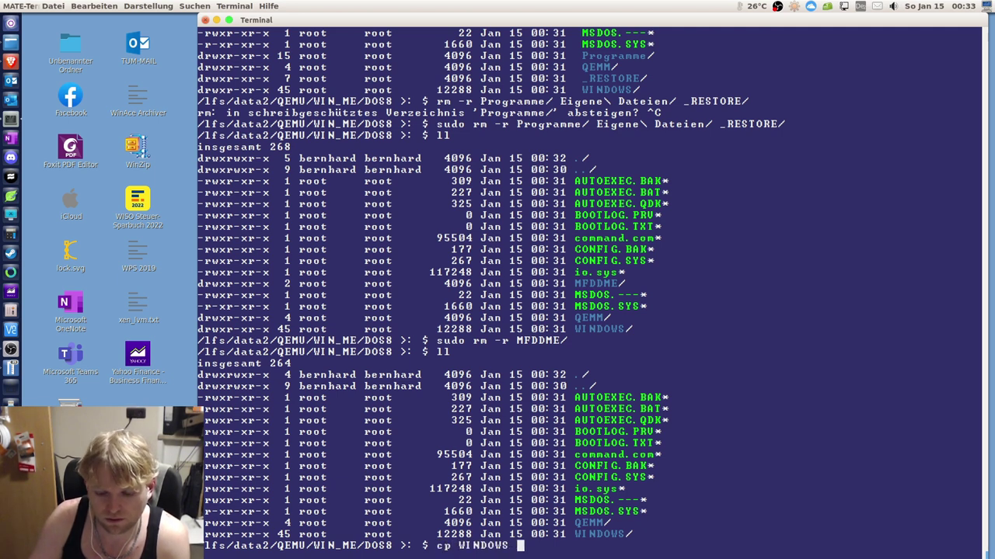
type("backup_win")
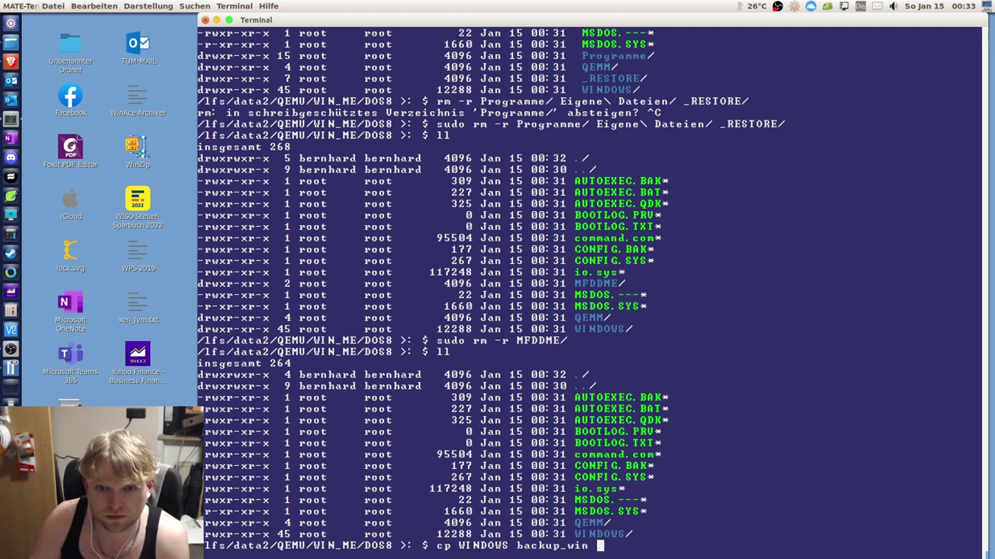
key("Home")
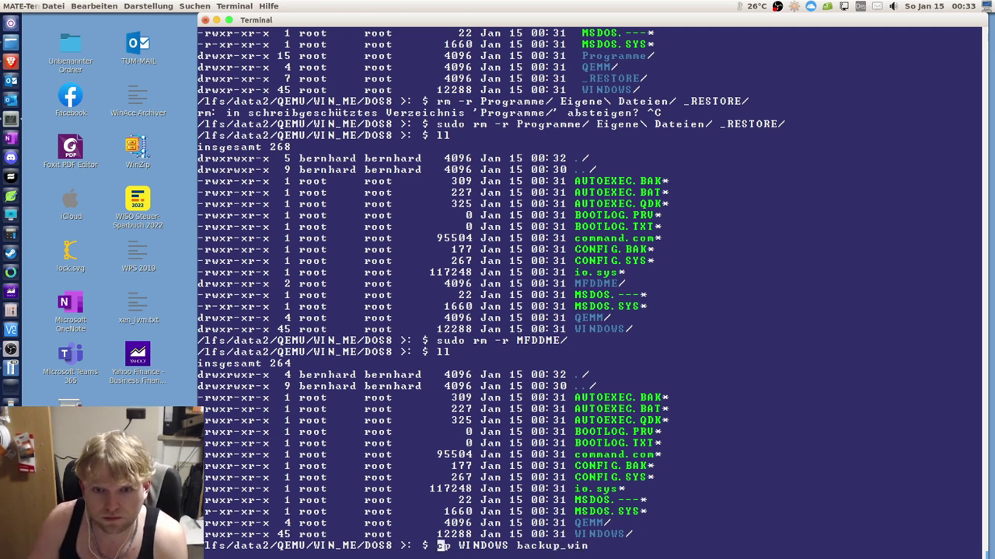
type("sudo")
key("Right")
key("Right")
key("Right")
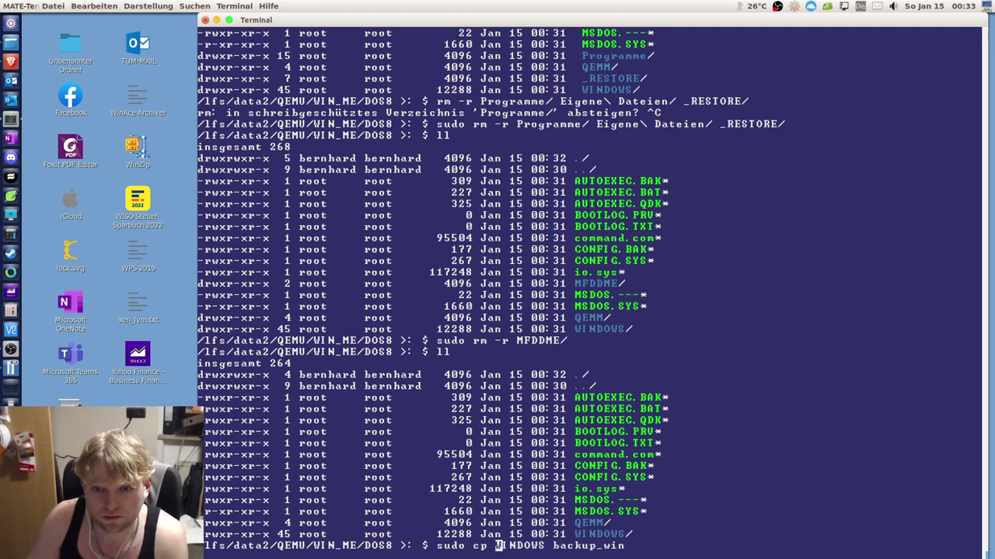
type("-rv")
key("Return")
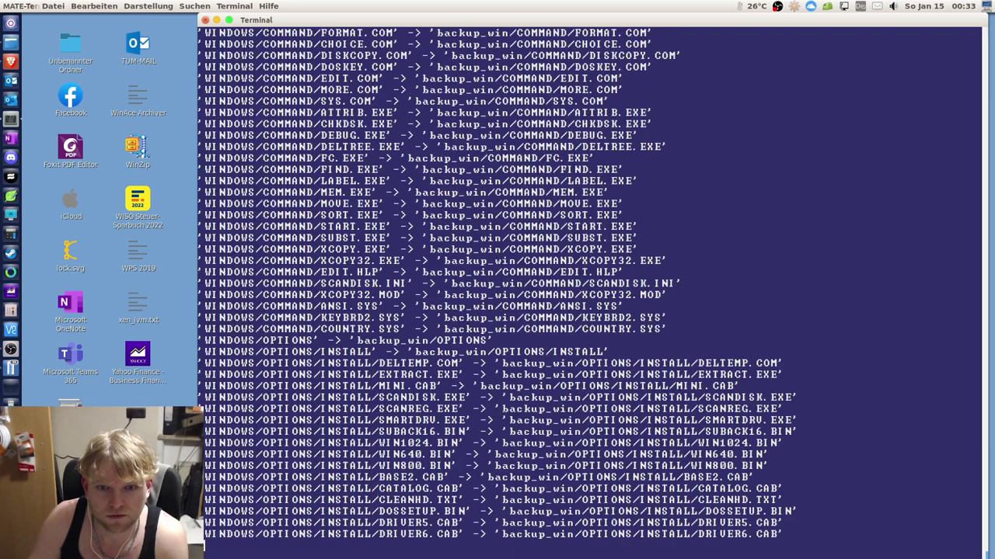
type("sud")
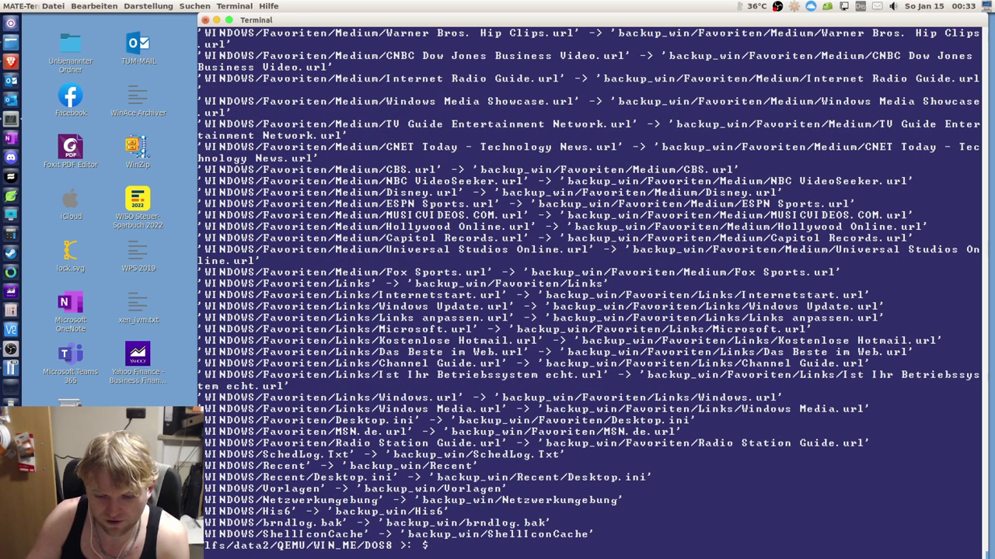
type("o chown b")
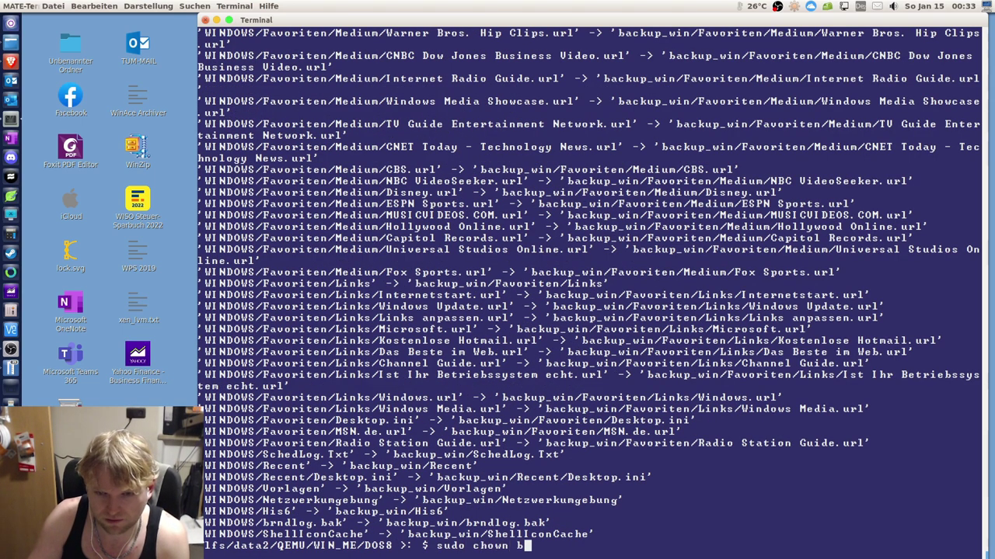
type("ernhard")
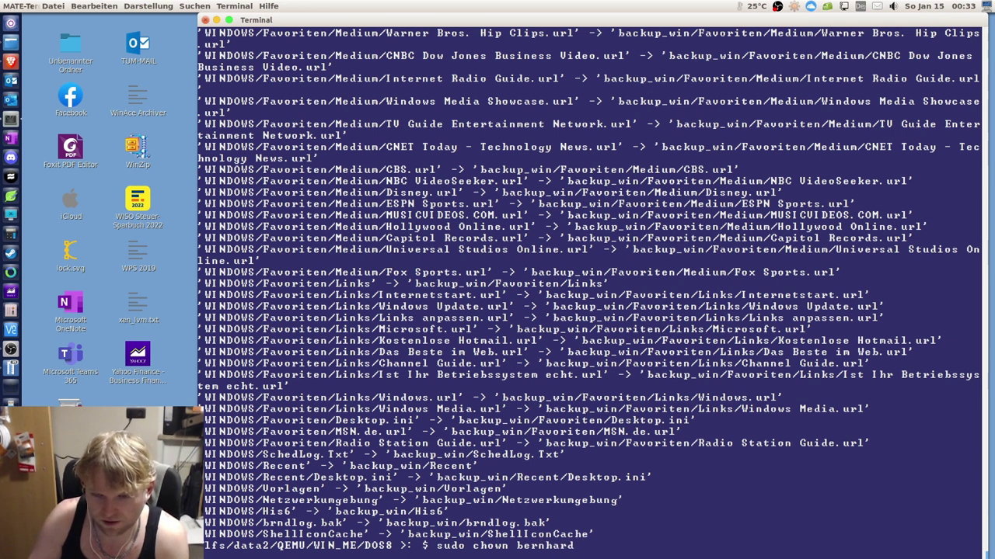
Give the user's account ownership of all DOS8 contents with sudo chown -R, then verify
key("Left")
key("Left")
key("Left")
key("Left")
key("Left")
key("Left")
key("Left")
key("Left")
type("-R")
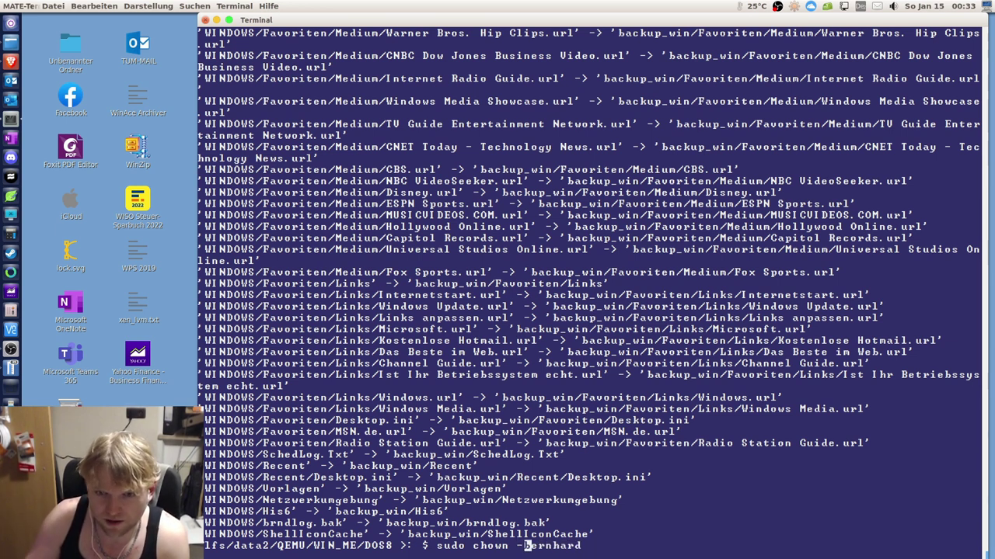
key("End")
type("*")
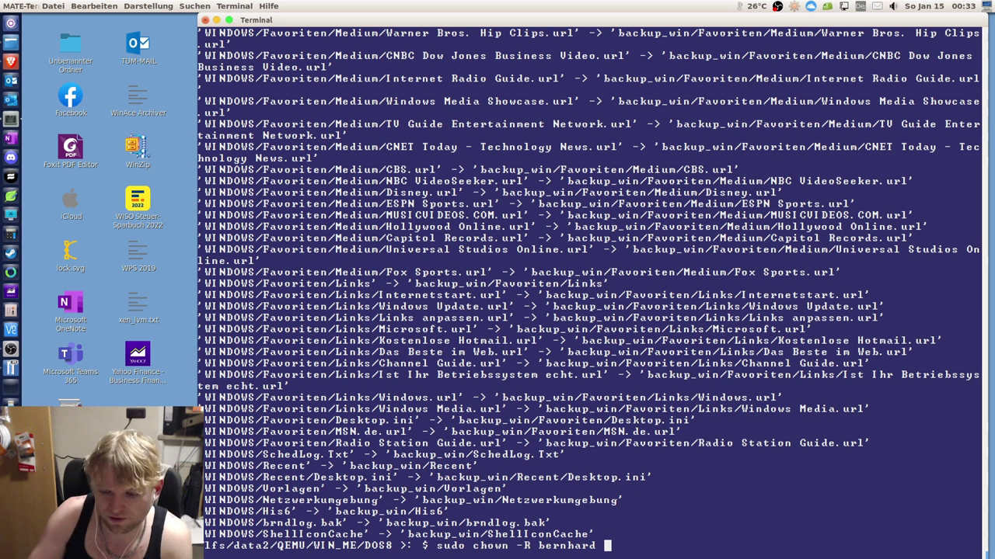
key("Return")
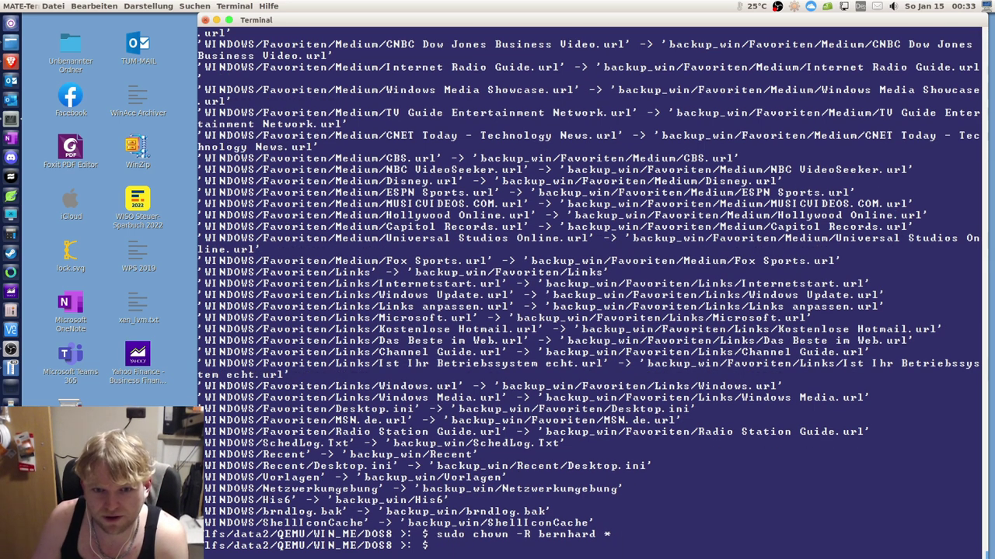
type("ll")
key("Return")
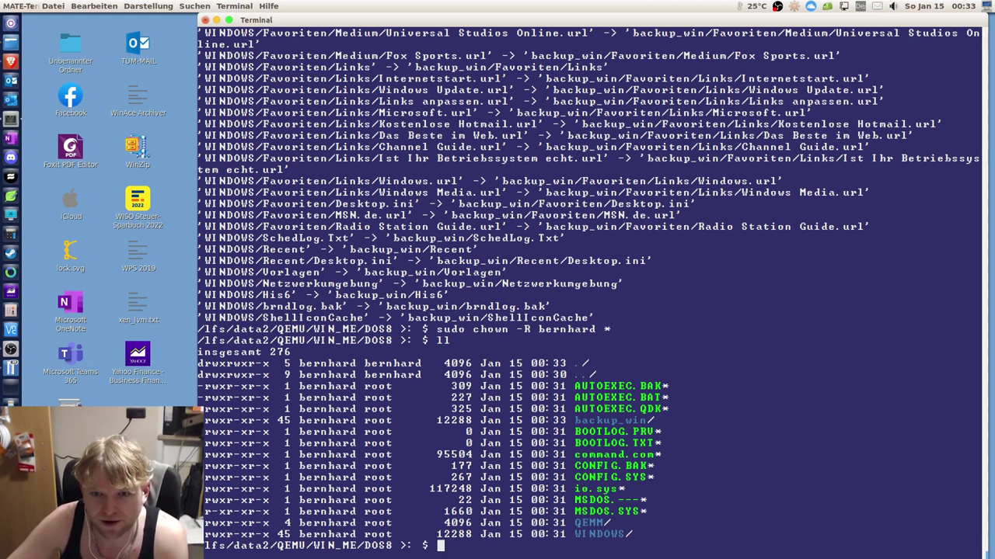
Change into the DOS8/WINDOWS folder
type("cd WINDOWS/")
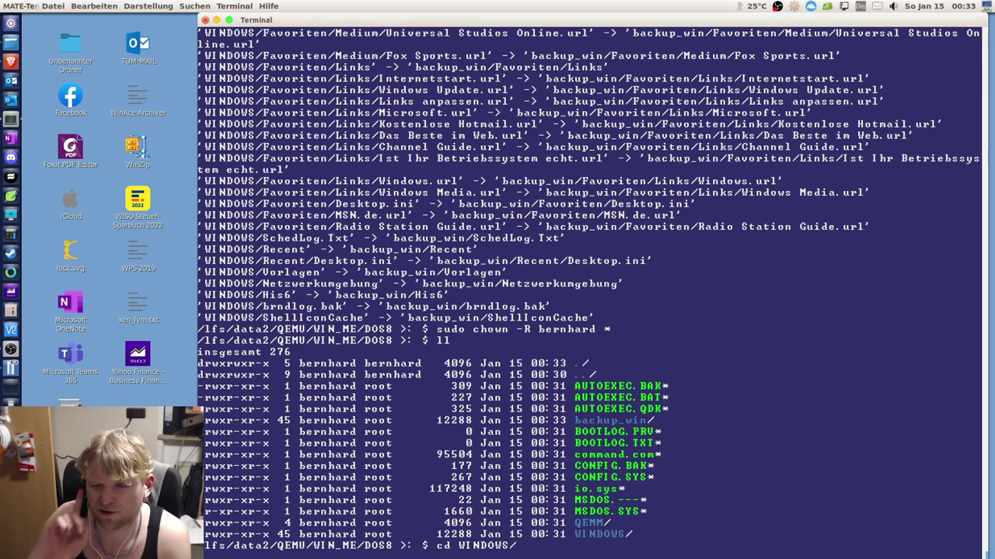
key("Return")
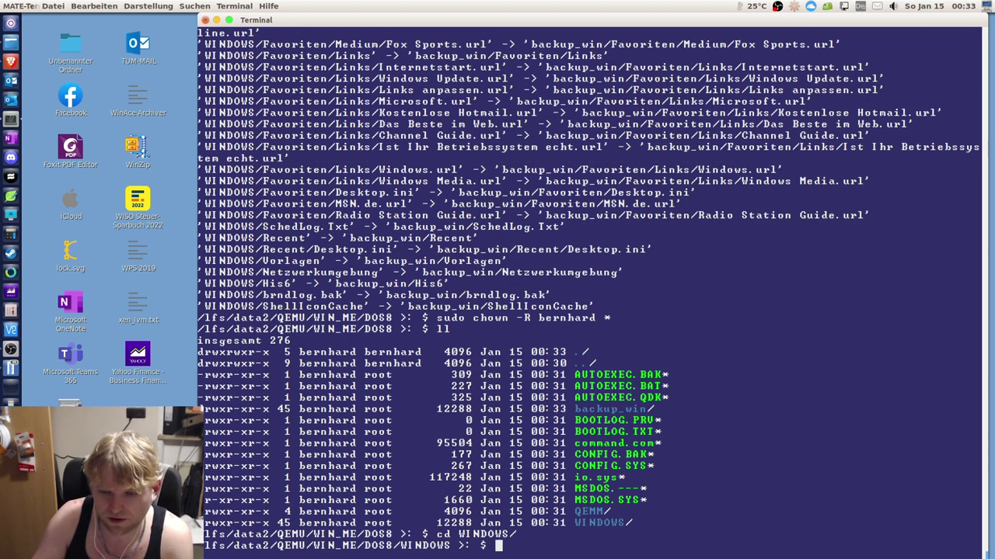
type("*")
key("Return")
List and scroll through the WINDOWS folder's contents
type("ll")
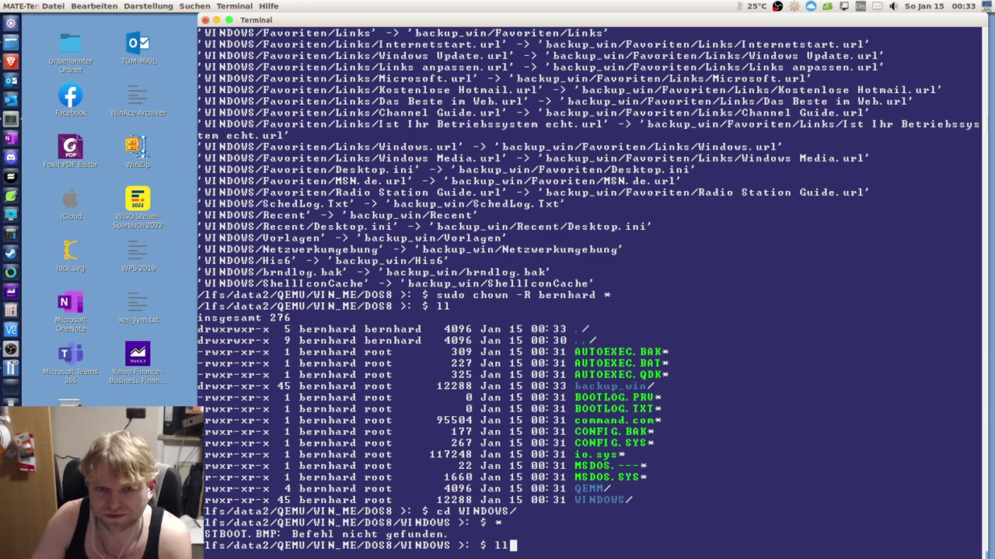
key("Return")
scroll(626, 444, "up", 20)
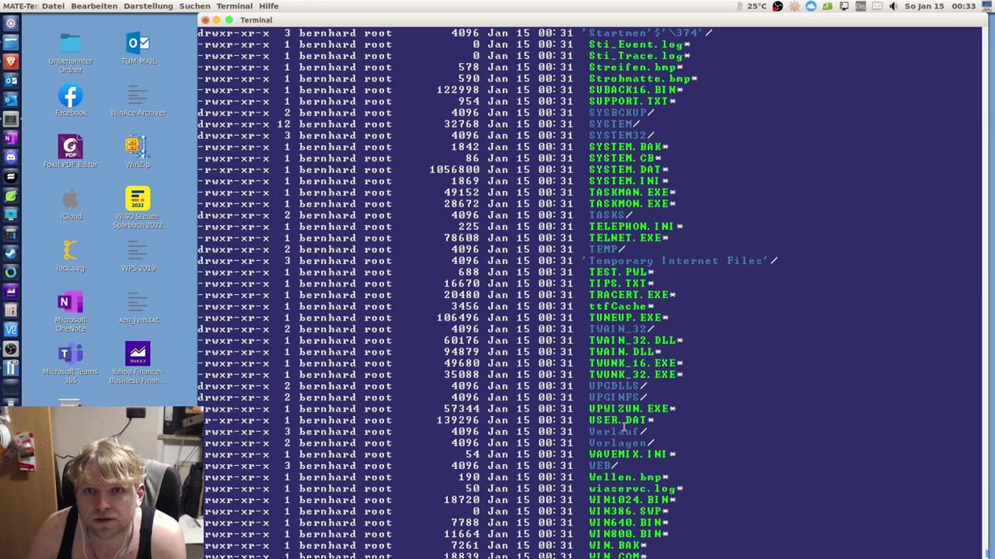
scroll(622, 426, "up", 20)
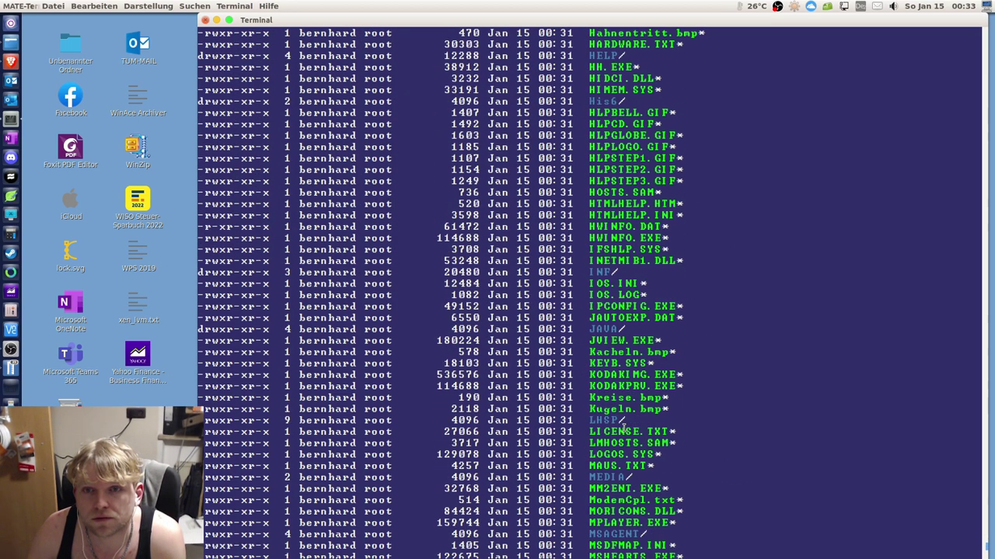
scroll(655, 378, "down", 20)
scroll(655, 377, "down", 20)
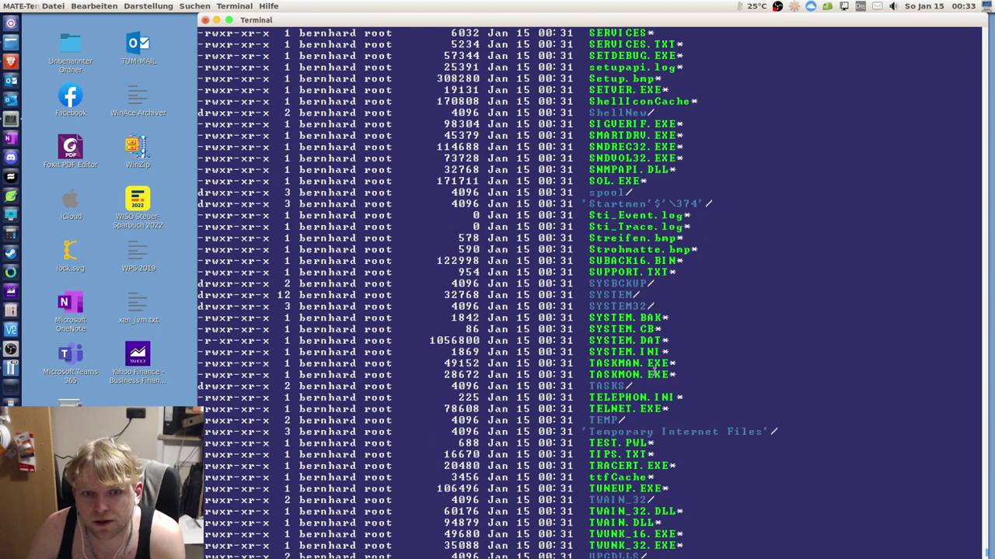
Delete everything in WINDOWS with sudo rm -rv * and confirm it is empty
type("m -r")
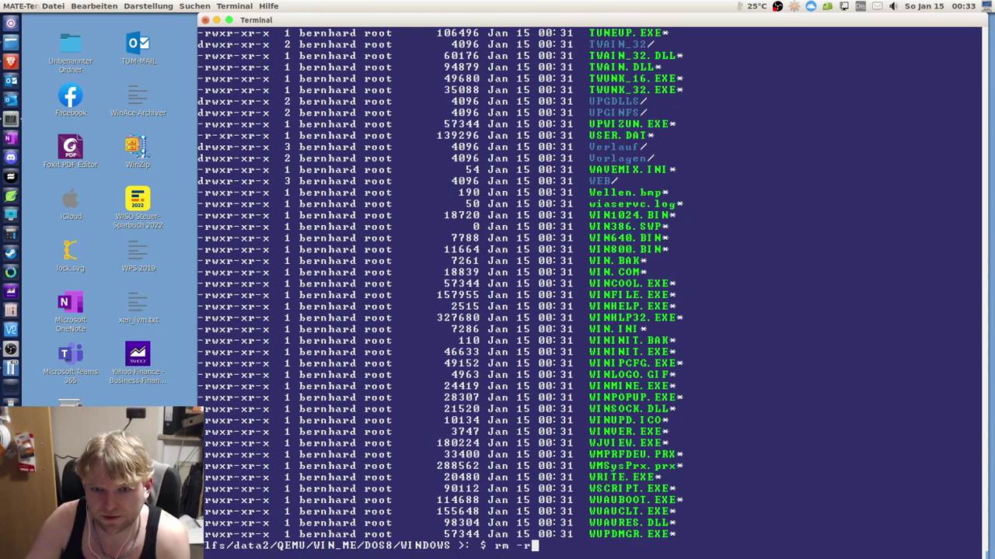
type("v *")
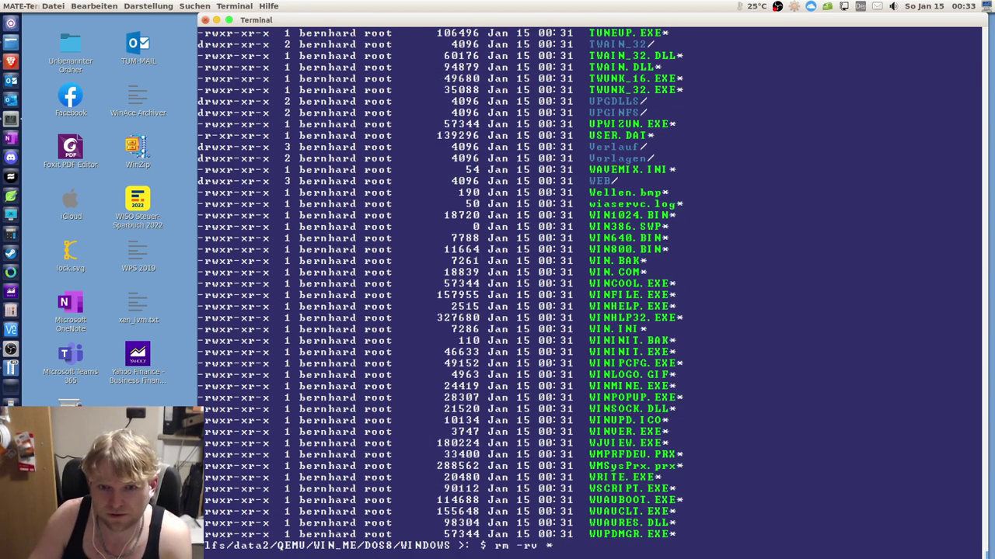
key("Return")
key("Up")
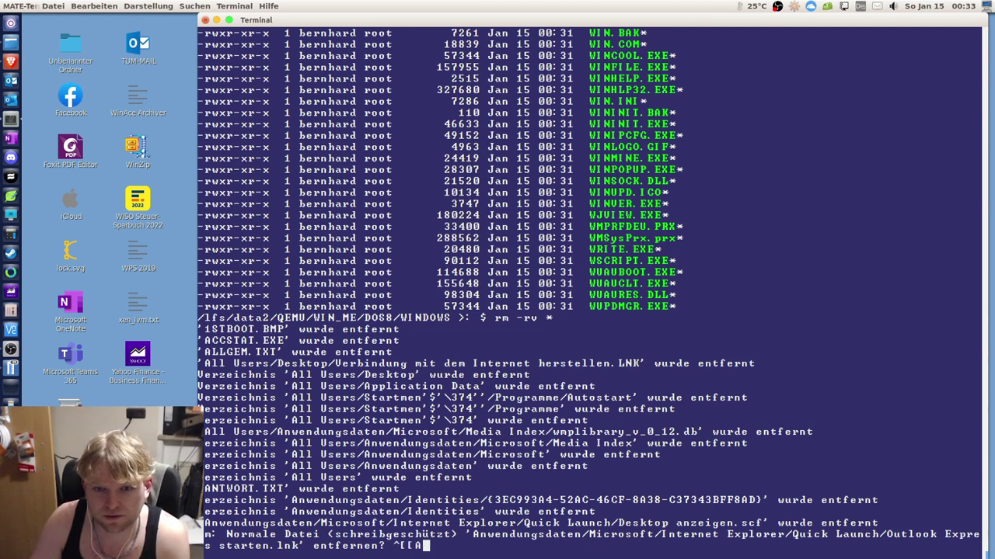
key("Left")
type("c")
key("Up")
key("ctrl+c")
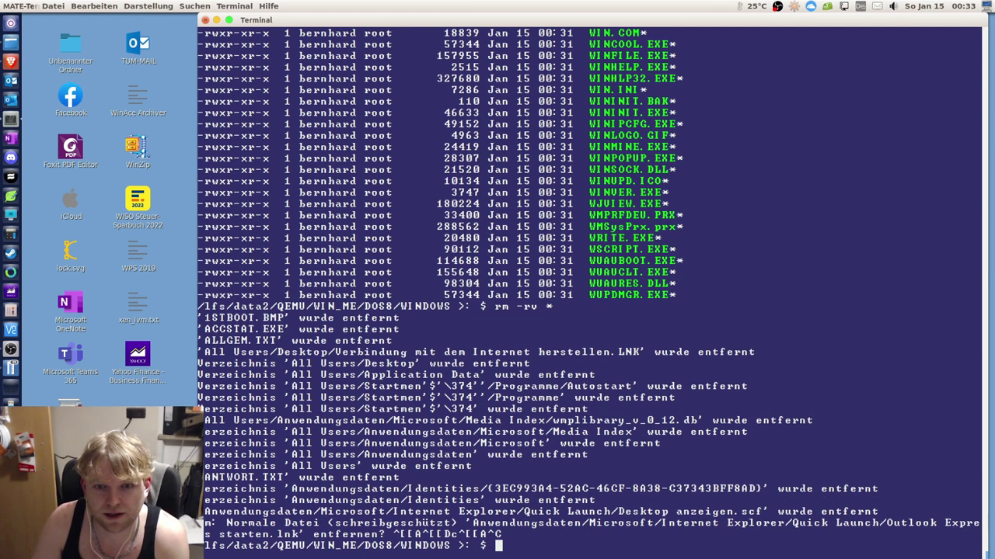
key("Up")
key("Home")
type("sudo")
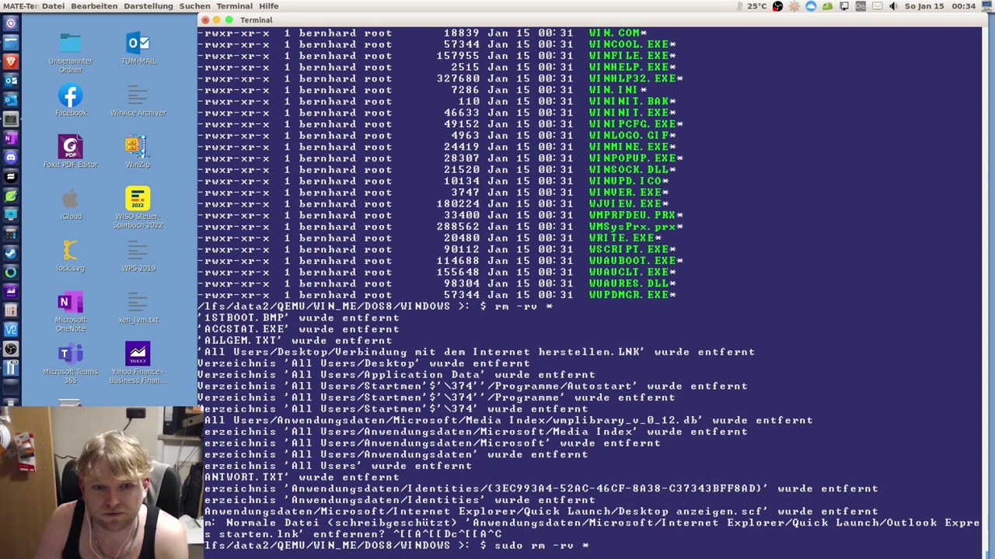
key("Return")
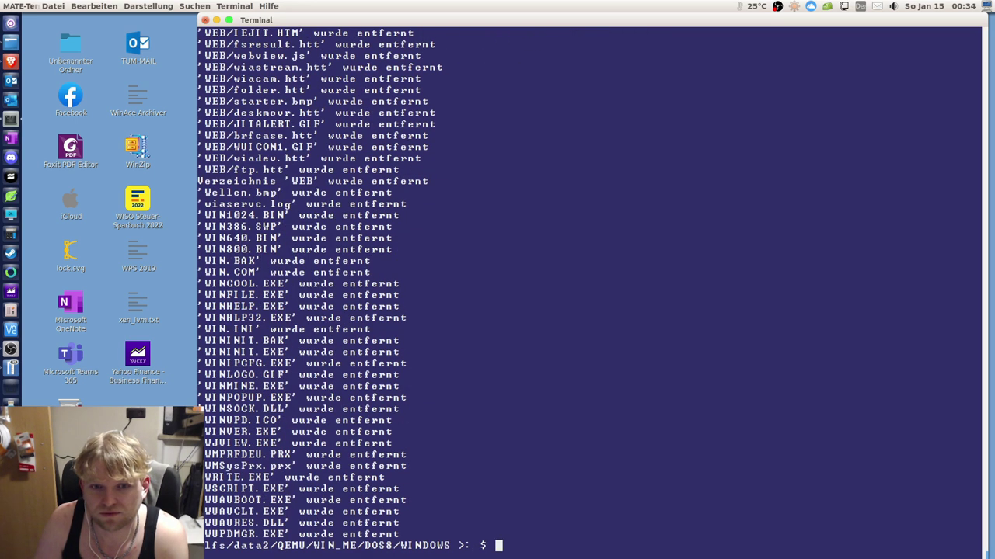
key("Return")
key("Return")
type("l")
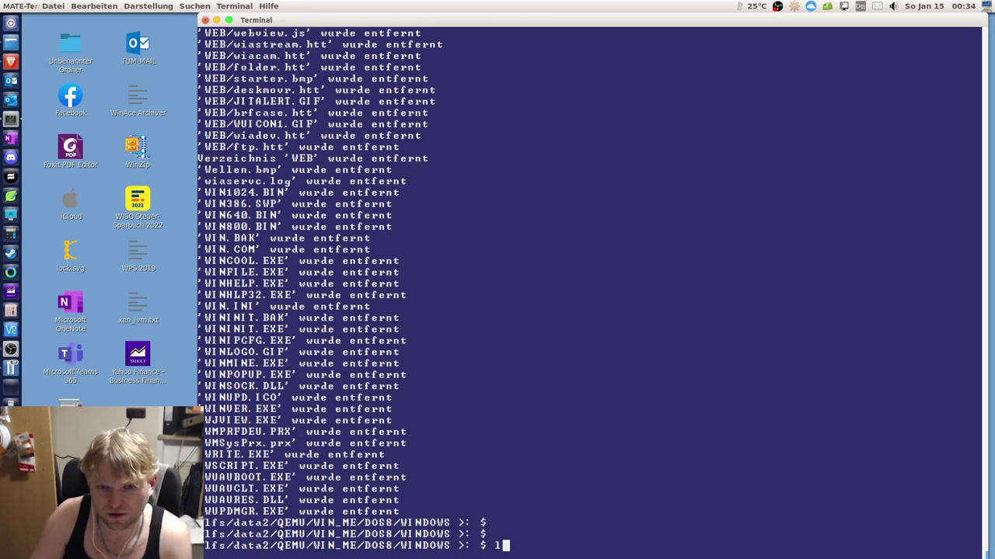
type("l")
key("Return")
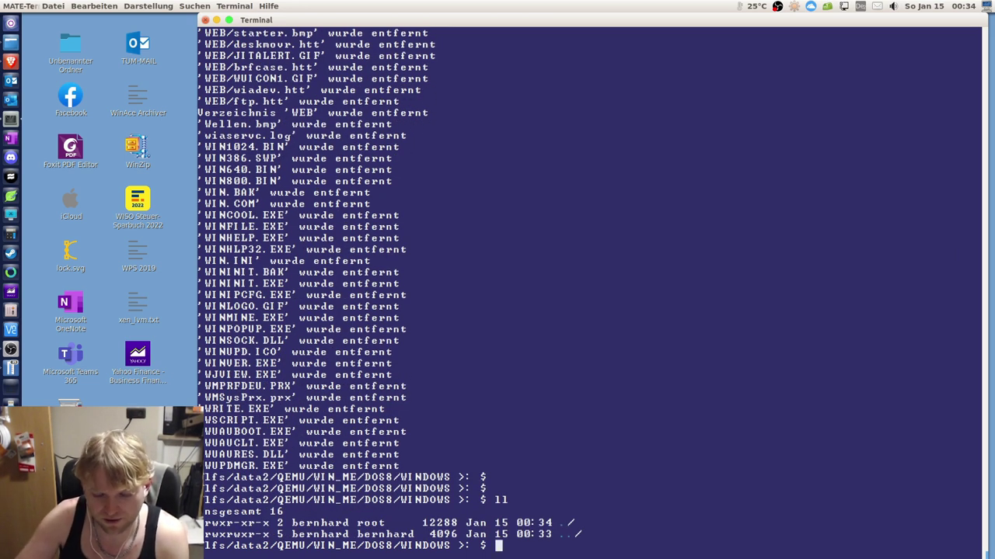
Copy the COMMAND folder from ../backup_win back into WINDOWS with cp -rv
type("cp ..")
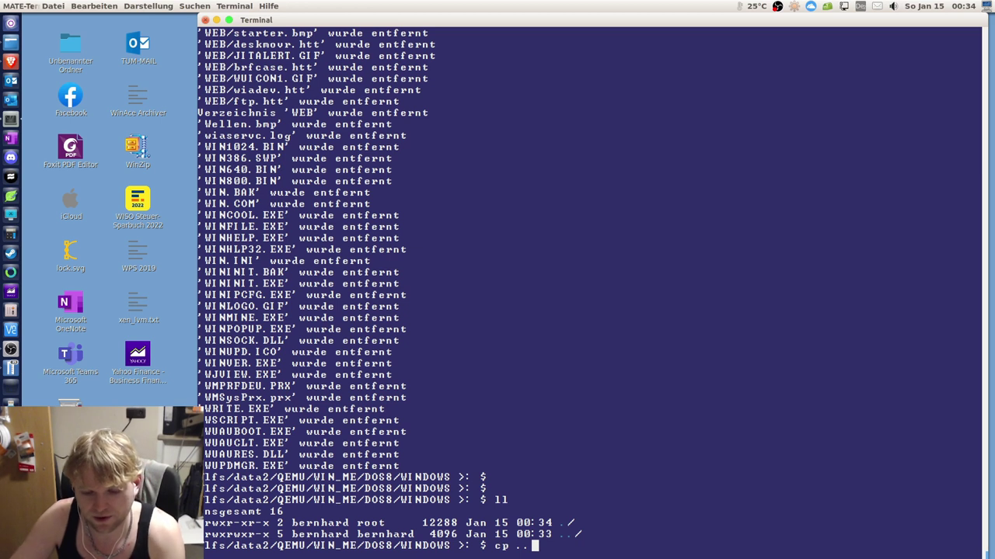
key("Left")
key("Left")
key("Left")
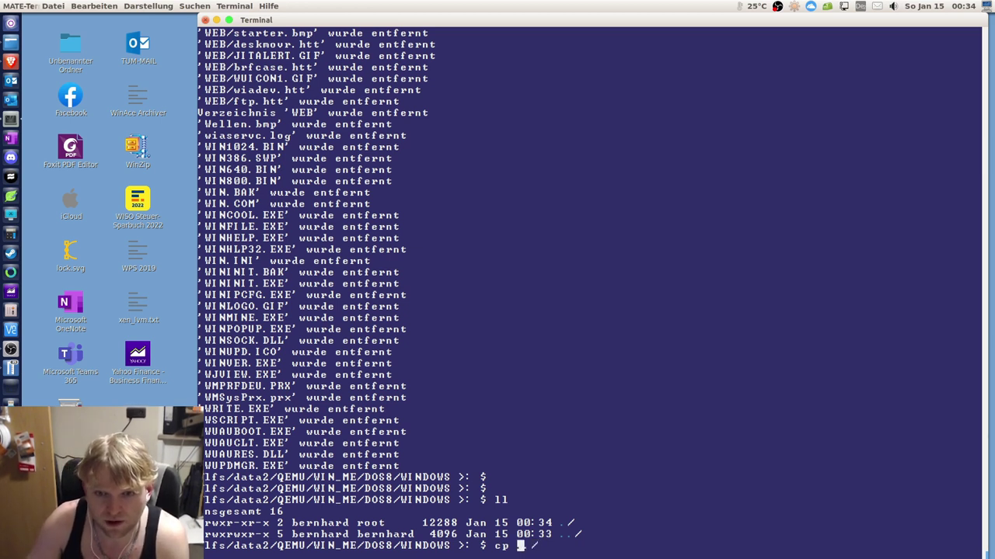
type("-")
type("rv")
key("Right")
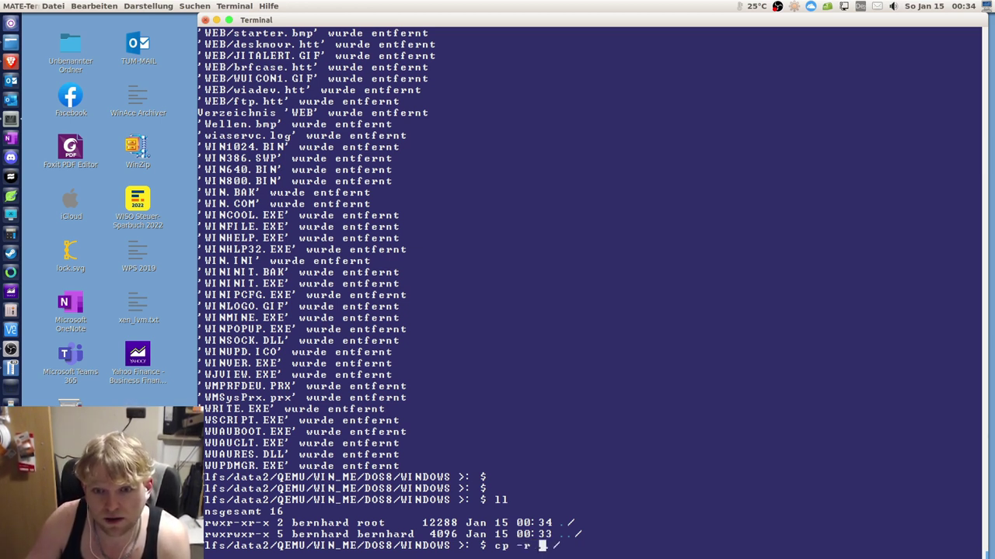
key("Right")
key("Tab")
key("Tab")
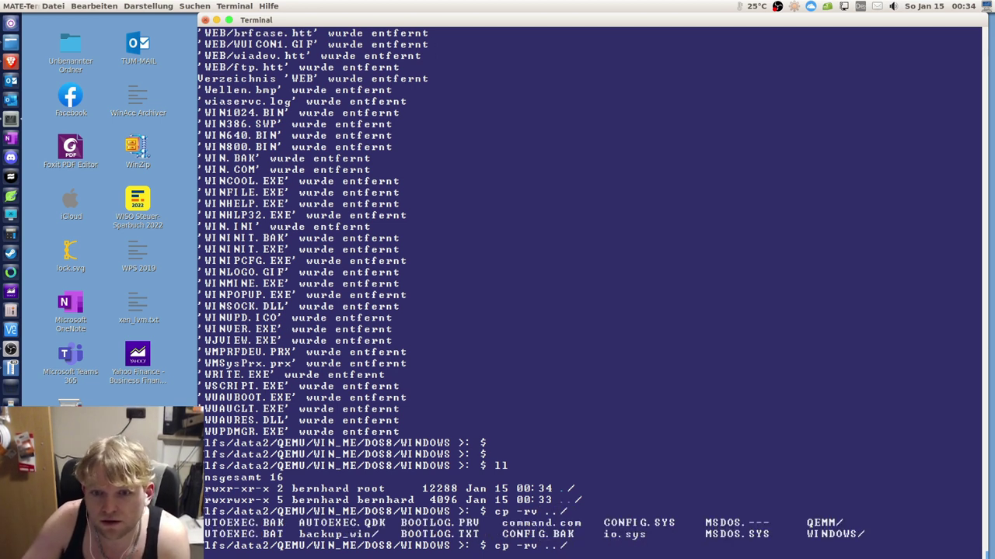
type("b")
key("Tab")
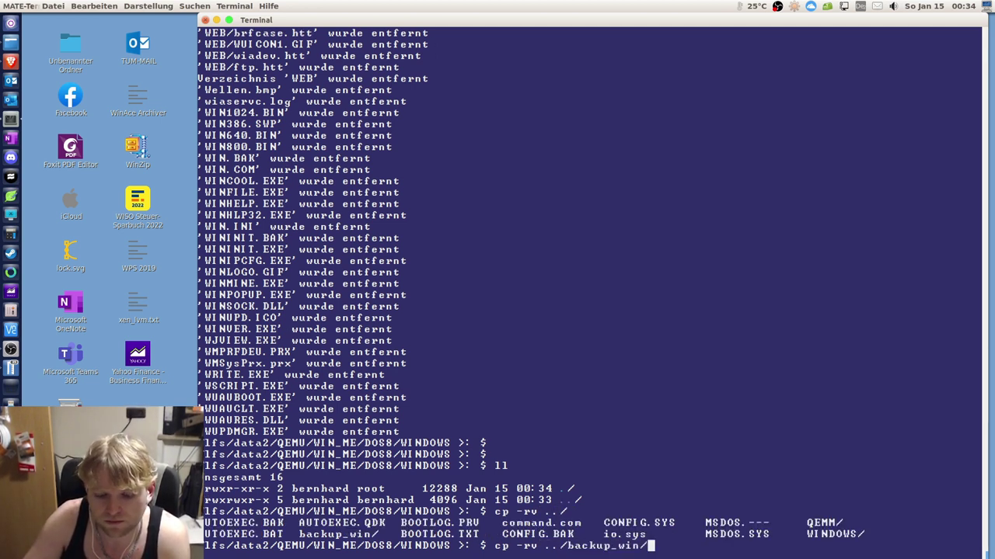
type("CO")
key("Tab")
key("Tab")
type("M")
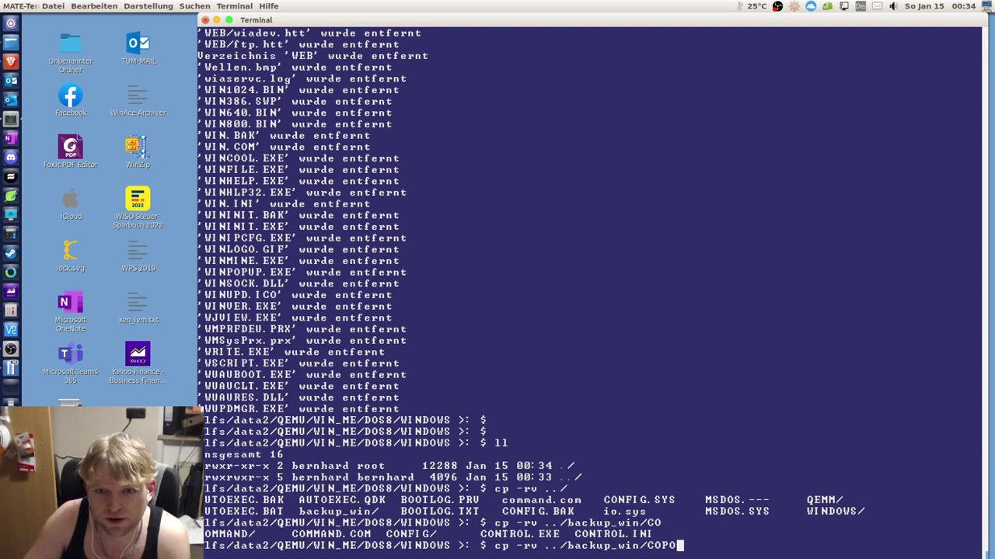
key("BackSpace")
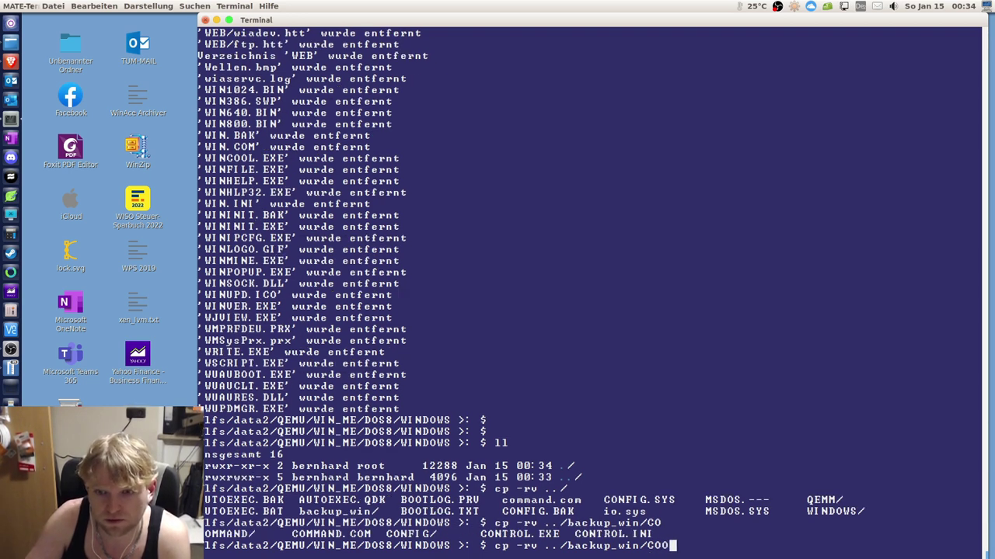
type("MMAND ")
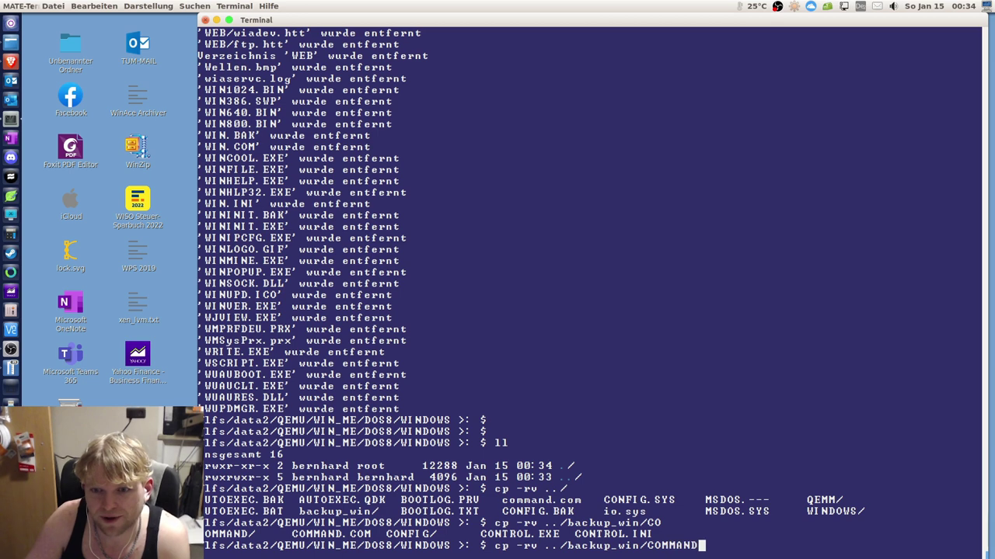
type(".")
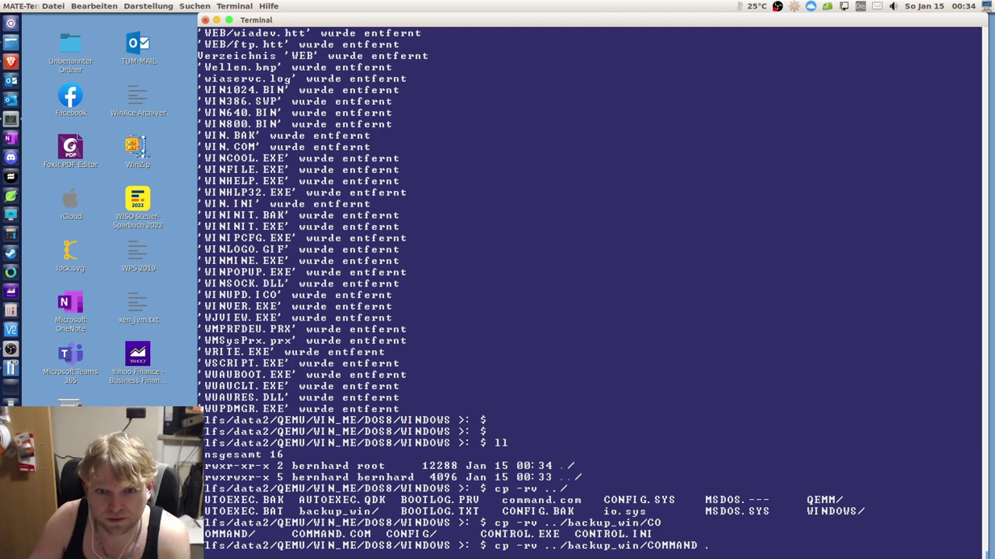
key("Return")
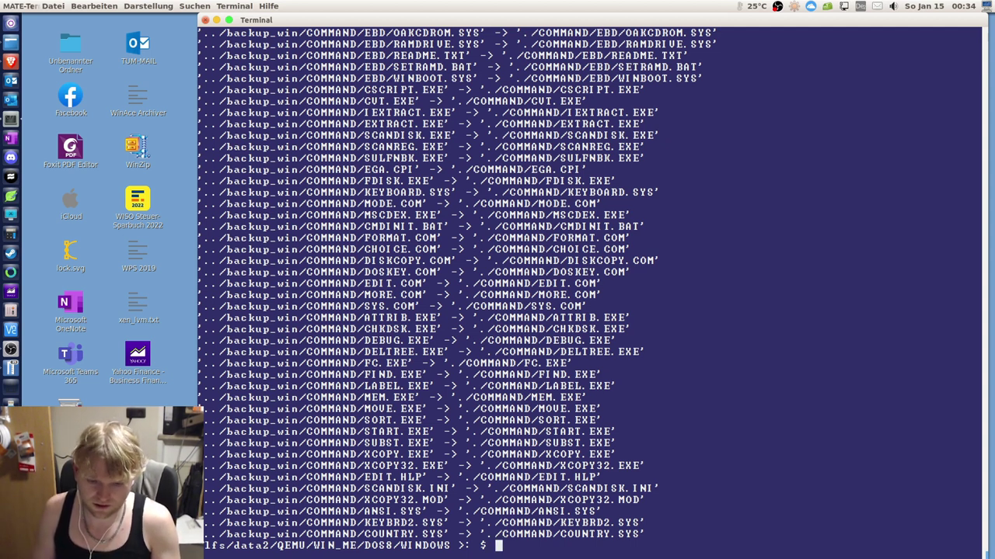
Copy the TEMP folder from backup_win into WINDOWS
key("Up")
key("BackSpace")
key("BackSpace")
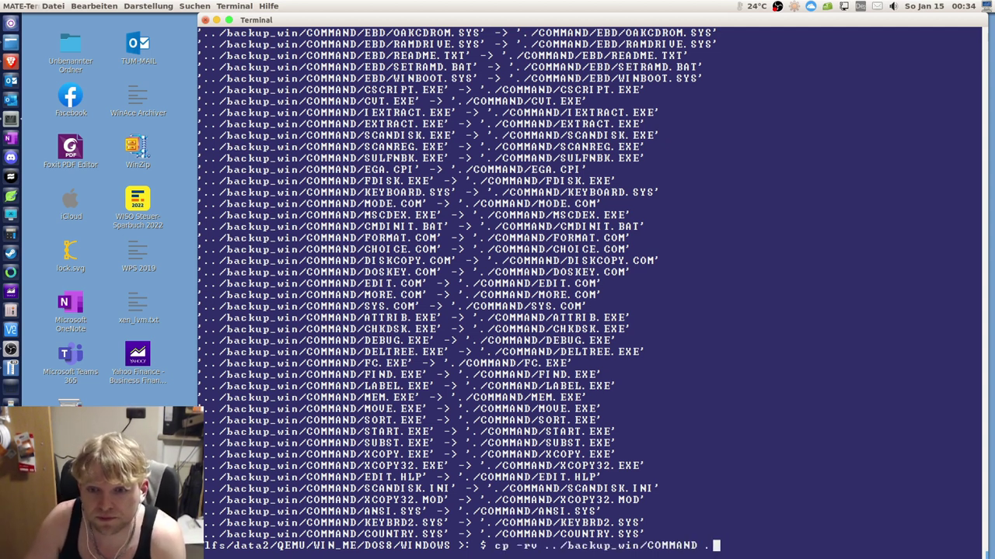
key("BackSpace")
key("BackSpace")
key("BackSpace")
key("BackSpace")
key("BackSpace")
key("BackSpace")
key("BackSpace")
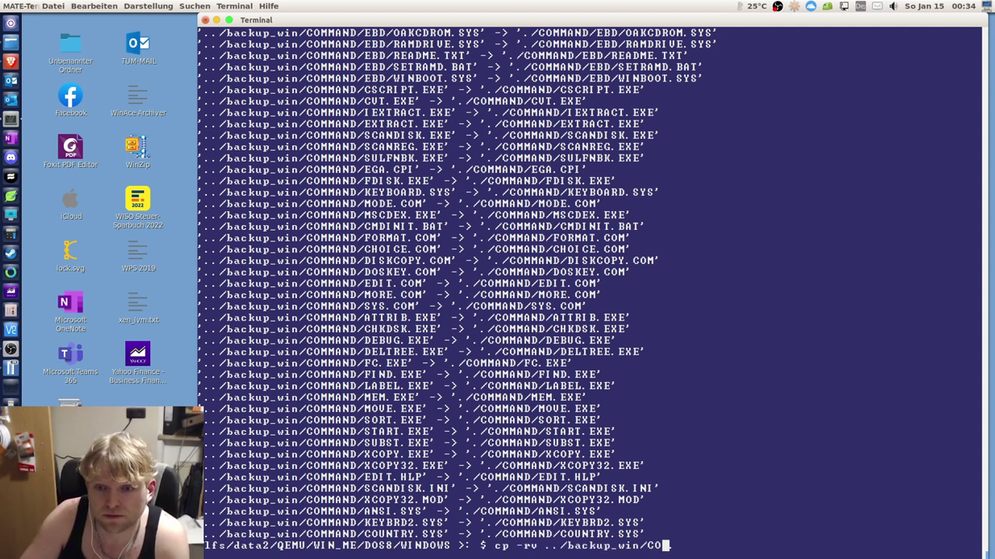
type("T")
key("Tab")
key("Tab")
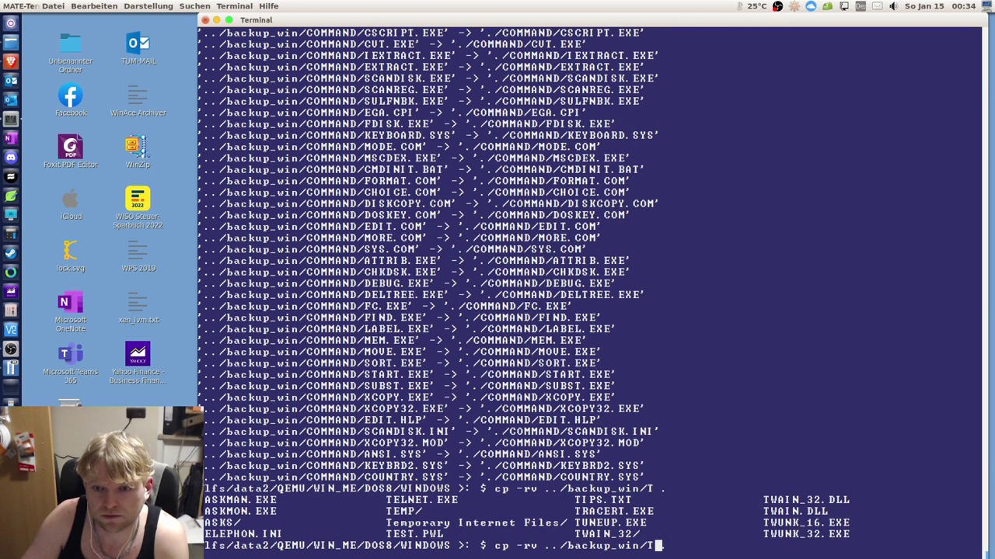
type("E")
key("Tab")
key("Tab")
type("M")
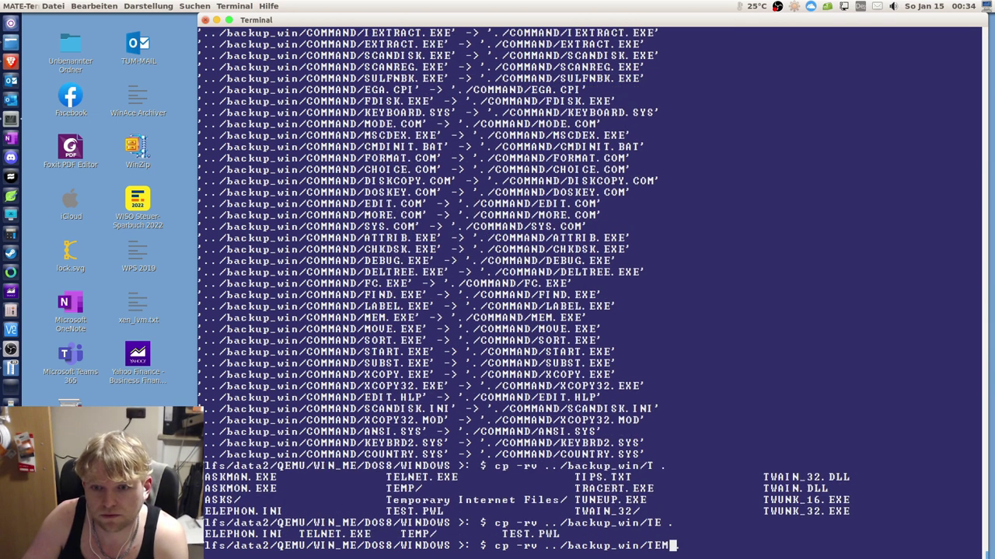
key("Tab")
key("Return")
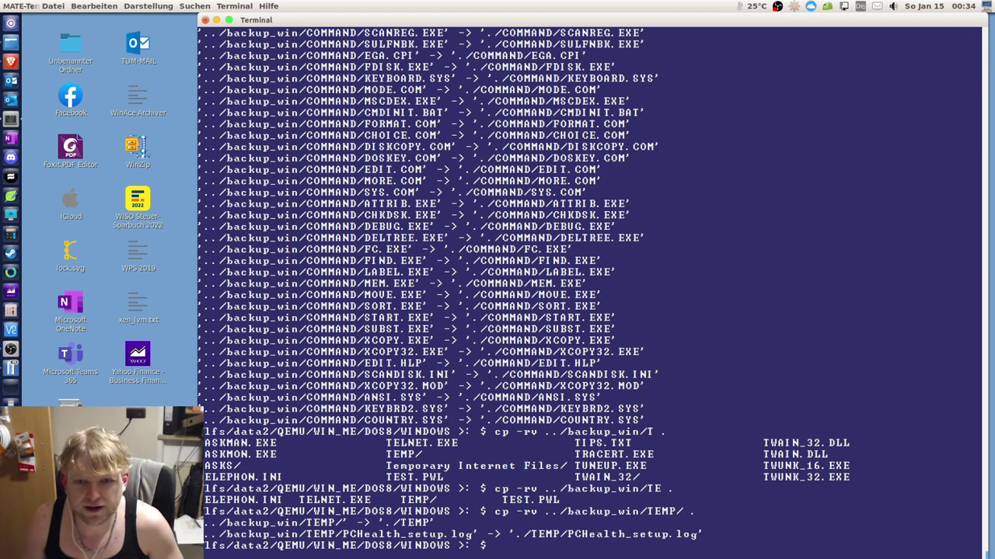
Copy IFSHLP.SYS from backup_win into WINDOWS and list the folder to verify
key("Up")
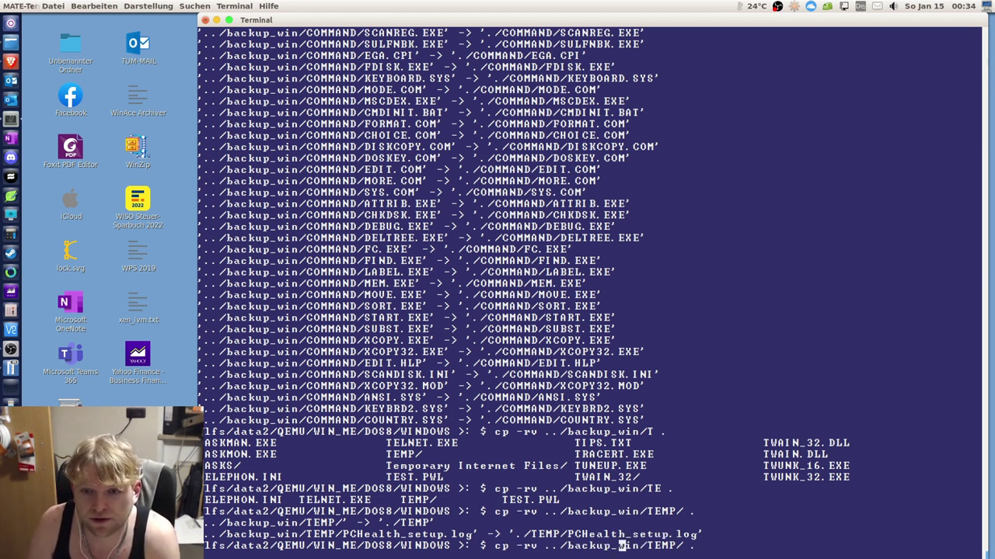
key("BackSpace")
key("BackSpace")
key("BackSpace")
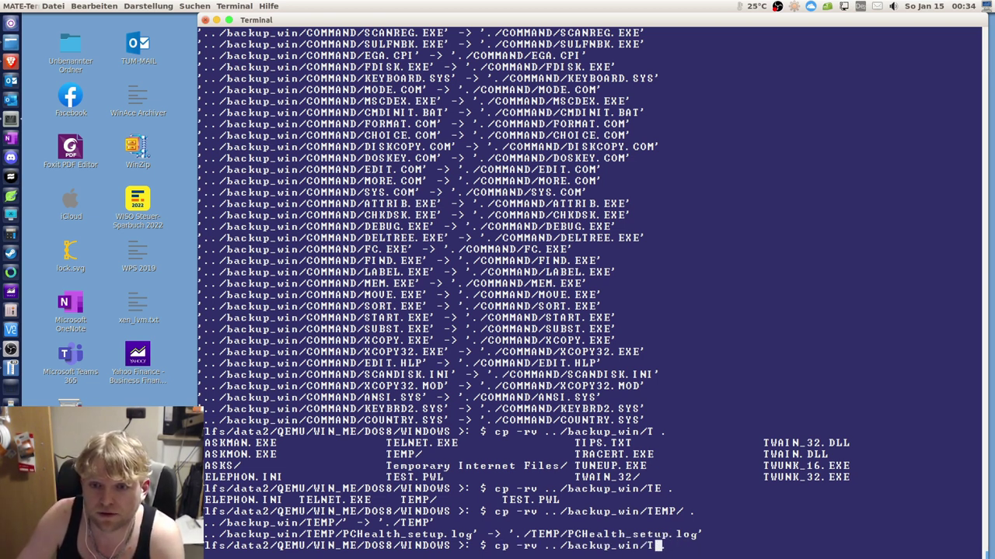
type("IFS")
key("Tab")
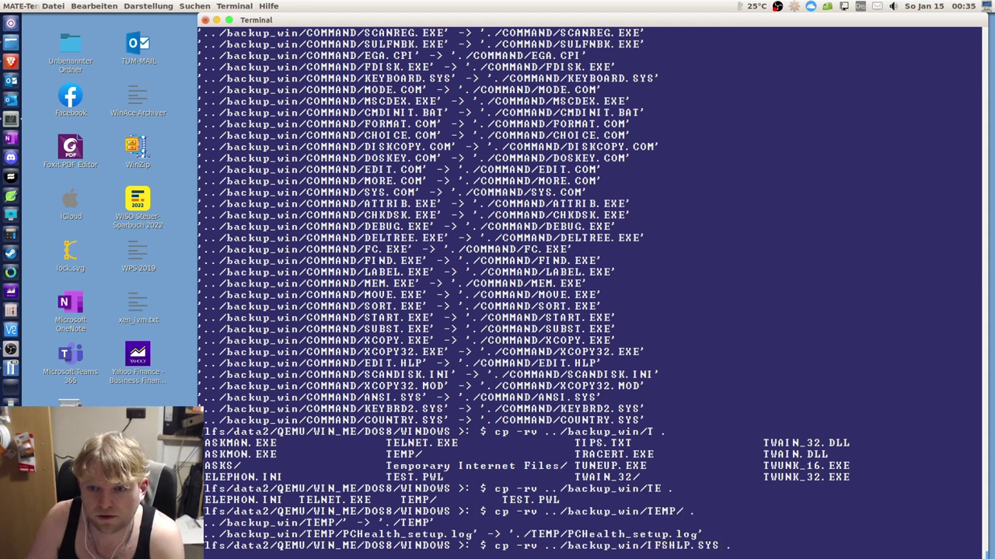
key("Return")
type("ll")
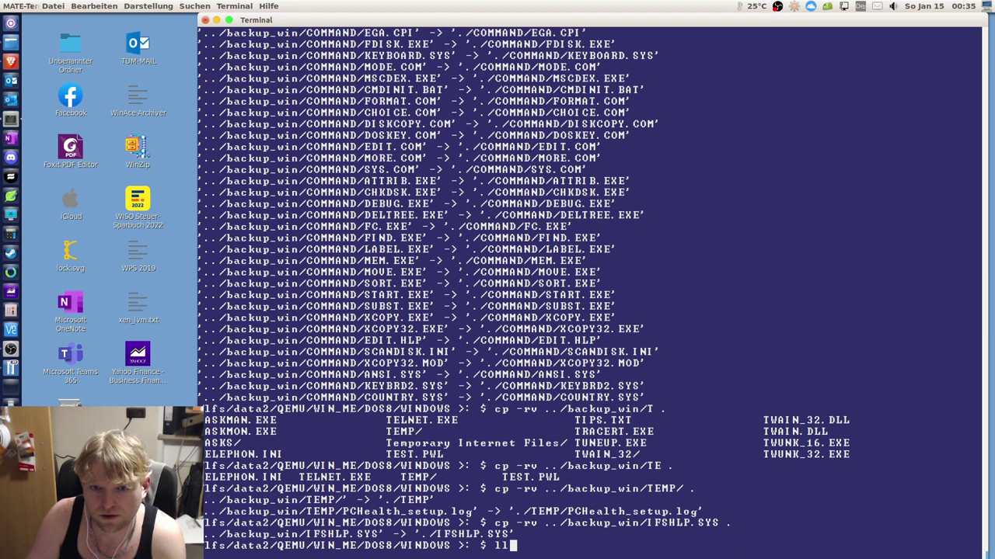
key("Return")
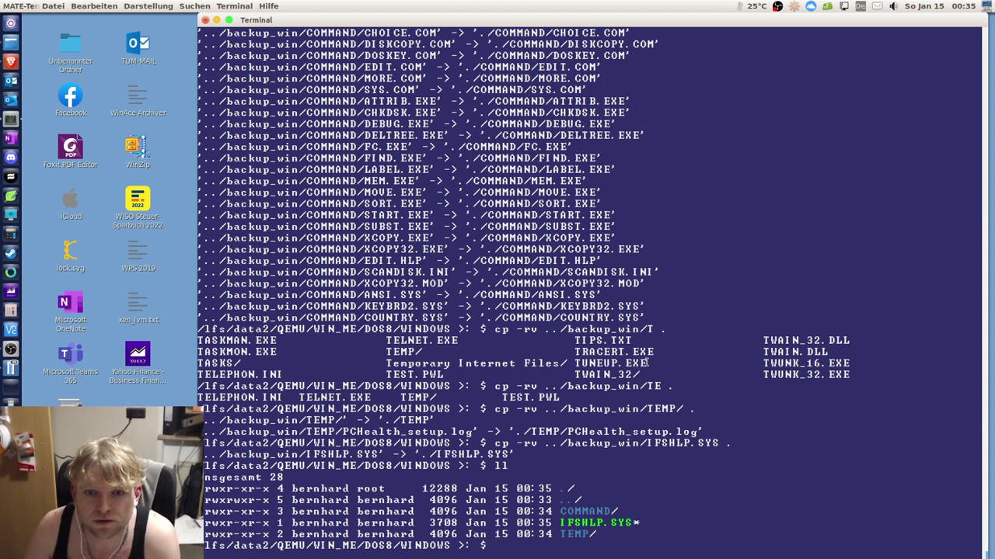
Return to the DOS8 folder and list its contents
type("cd ")
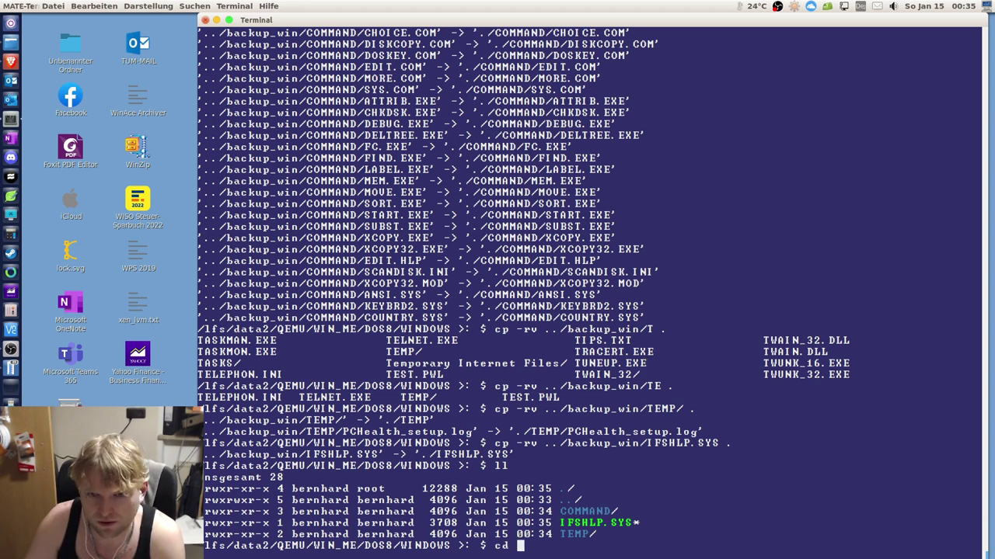
type("..")
key("Return")
type("ll")
key("Return")
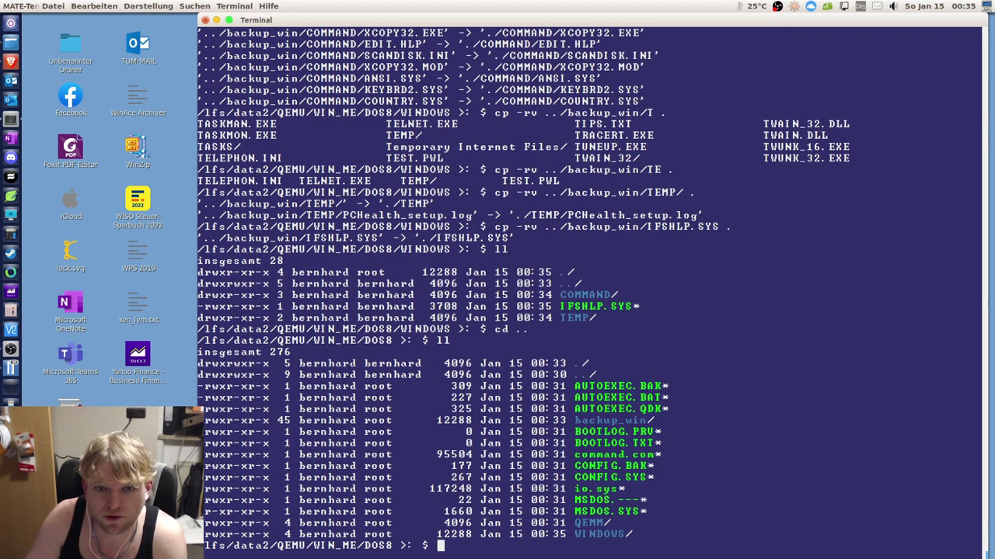
Delete backup_win with rm -rv, confirm DOS8 is 11M, and list what remains
type("rm")
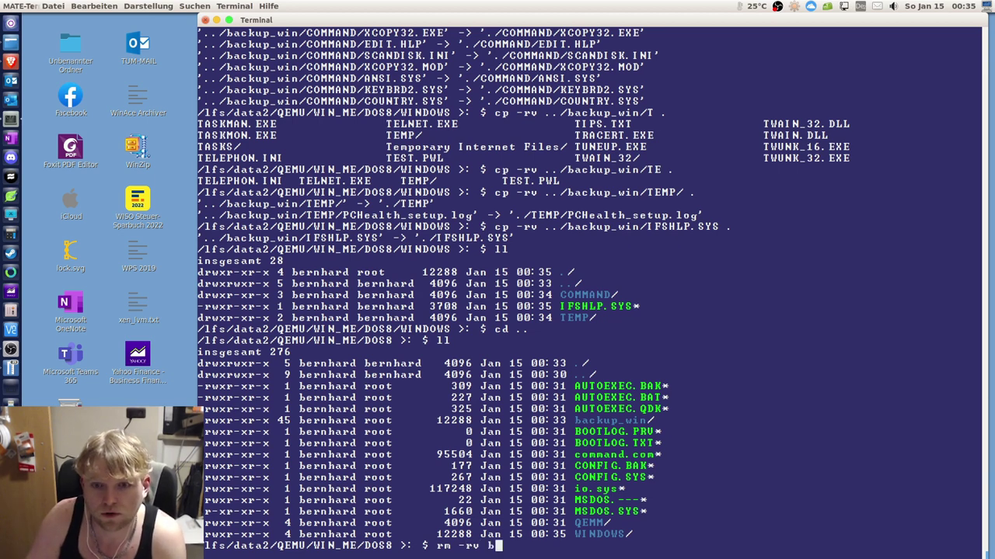
type(" -rv b")
key("Tab")
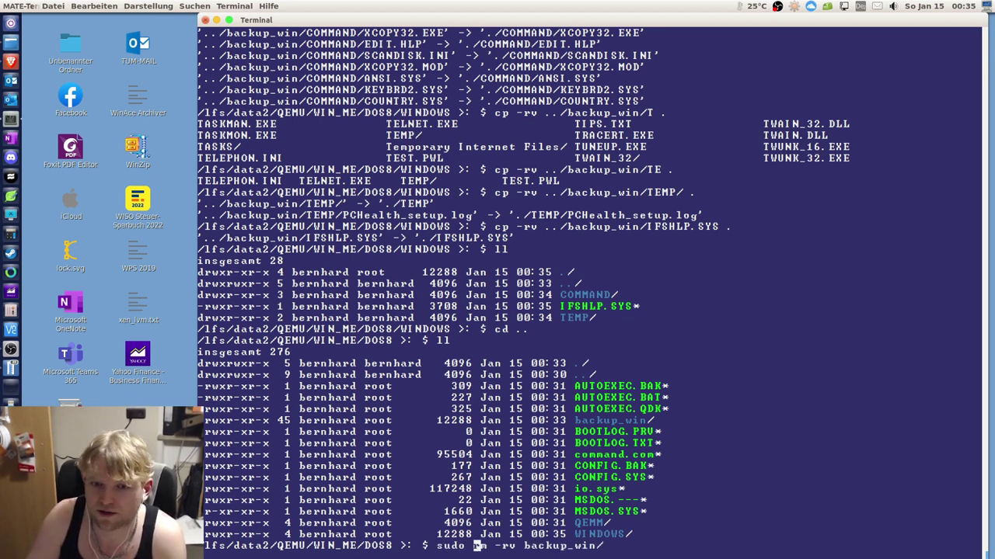
key("Return")
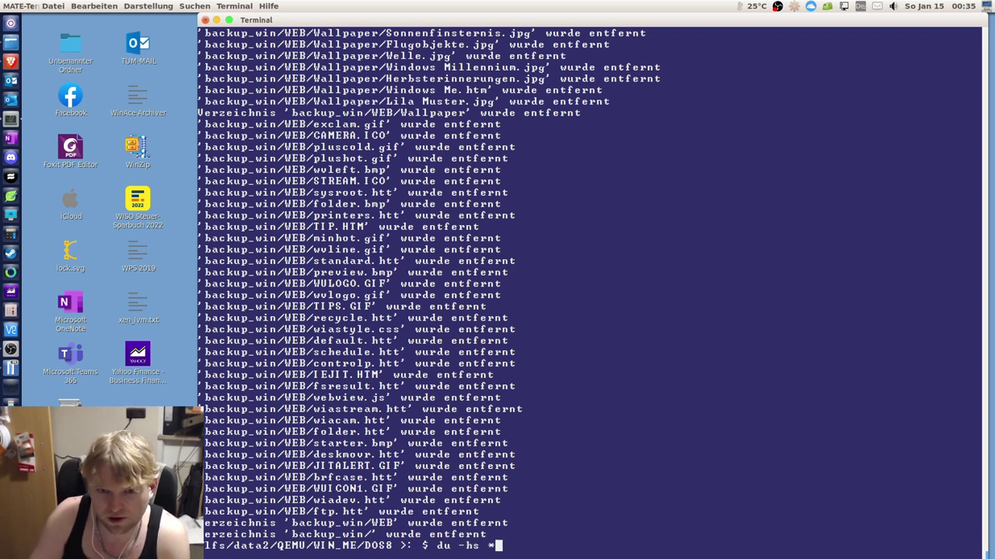
key("Return")
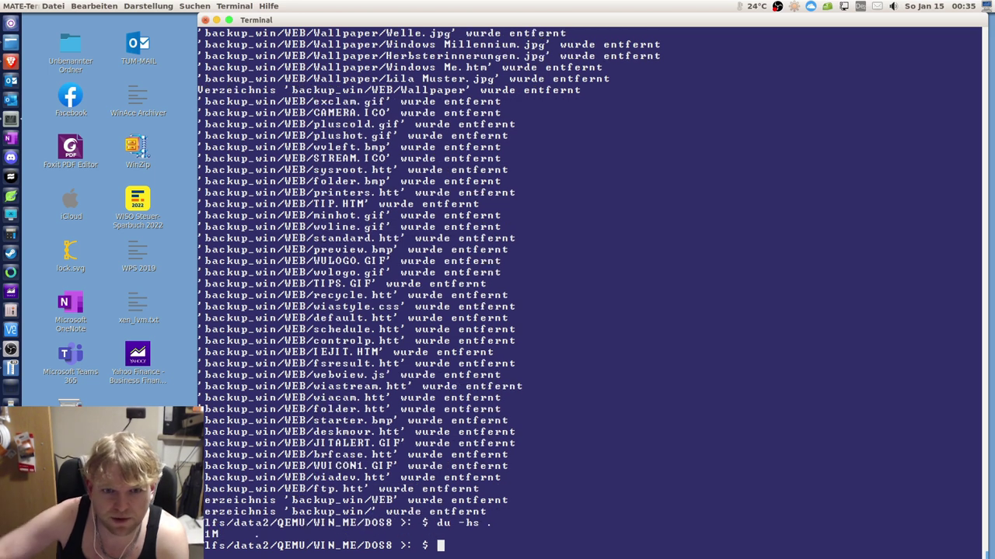
type("ll")
key("Return")
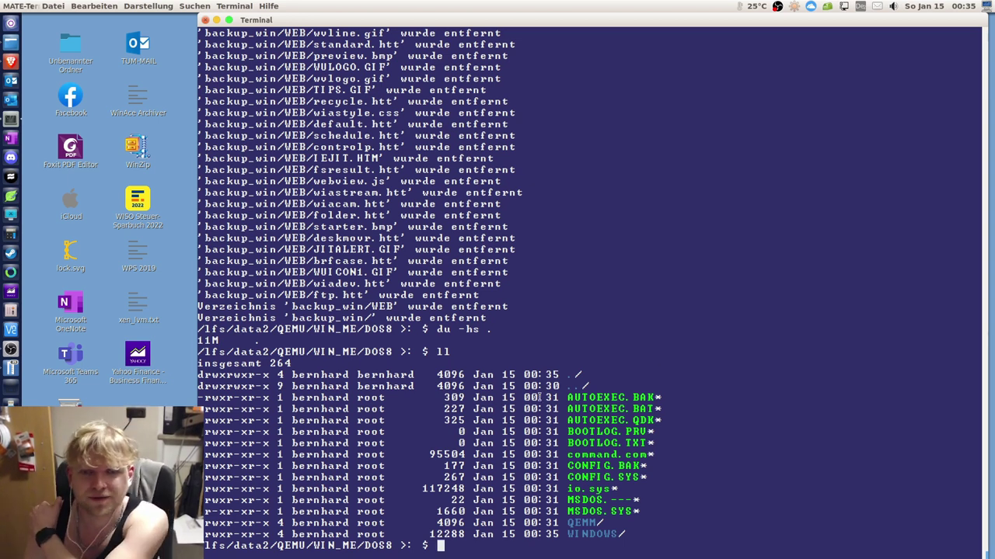
left_click_drag(704, 551, 573, 377)
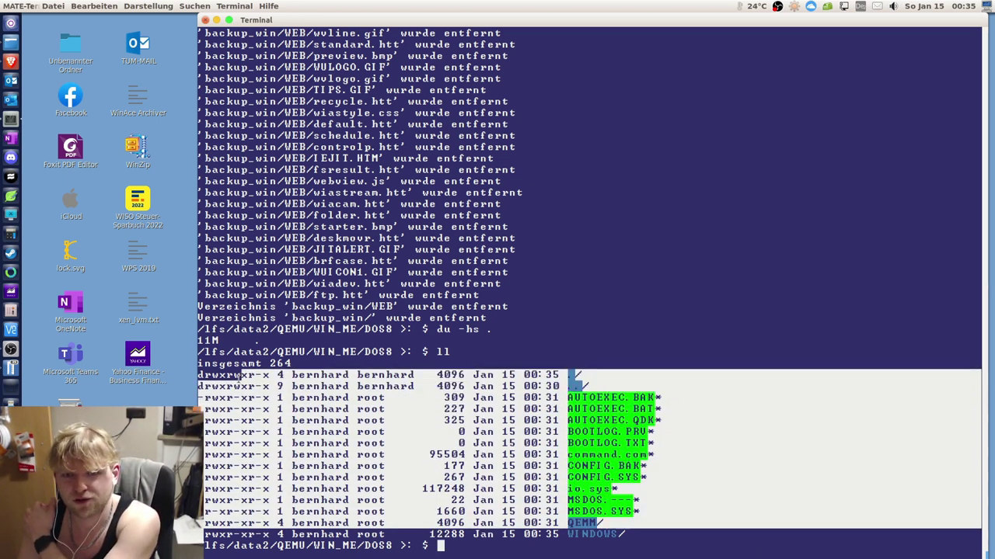
left_click(598, 526)
left_click_drag(625, 543, 135, 402)
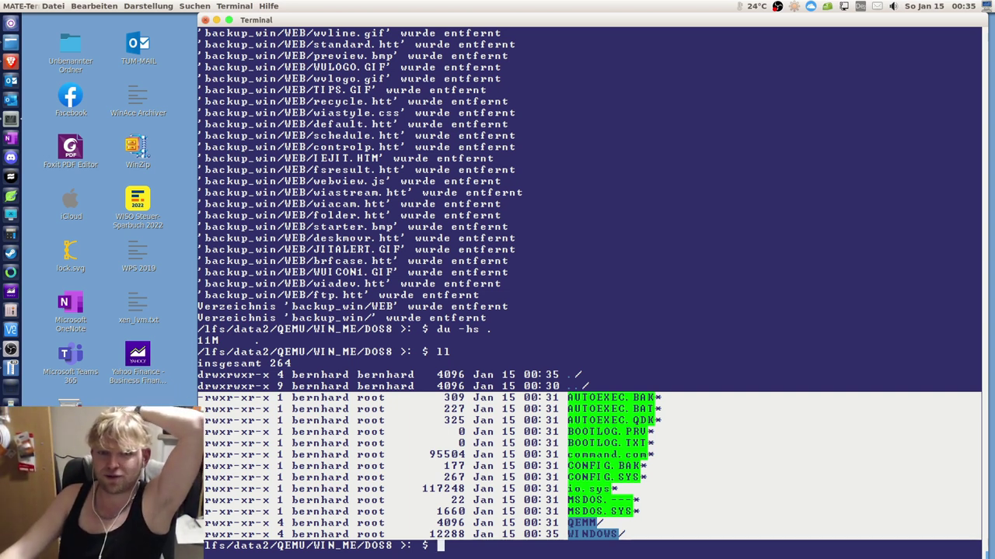
left_click(447, 391)
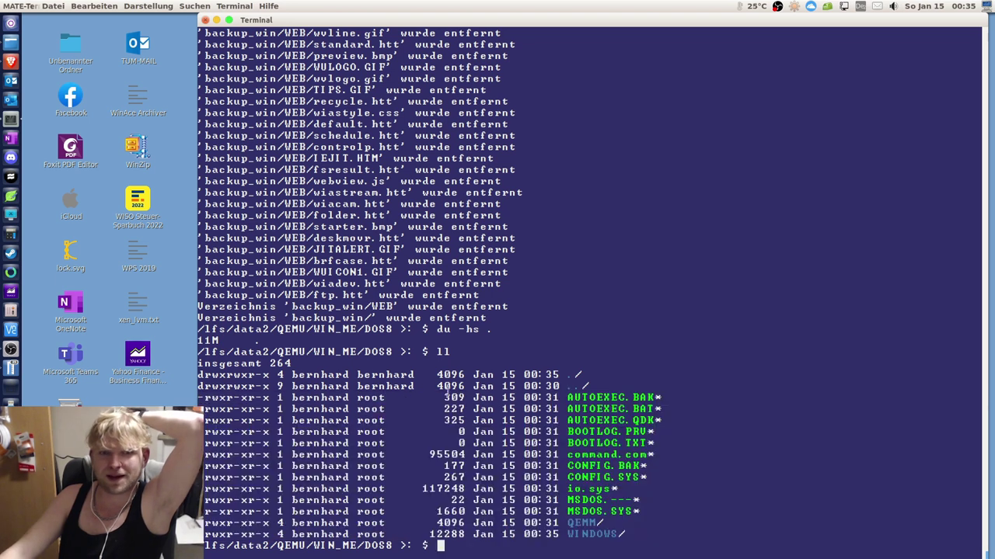
triple_click(217, 339)
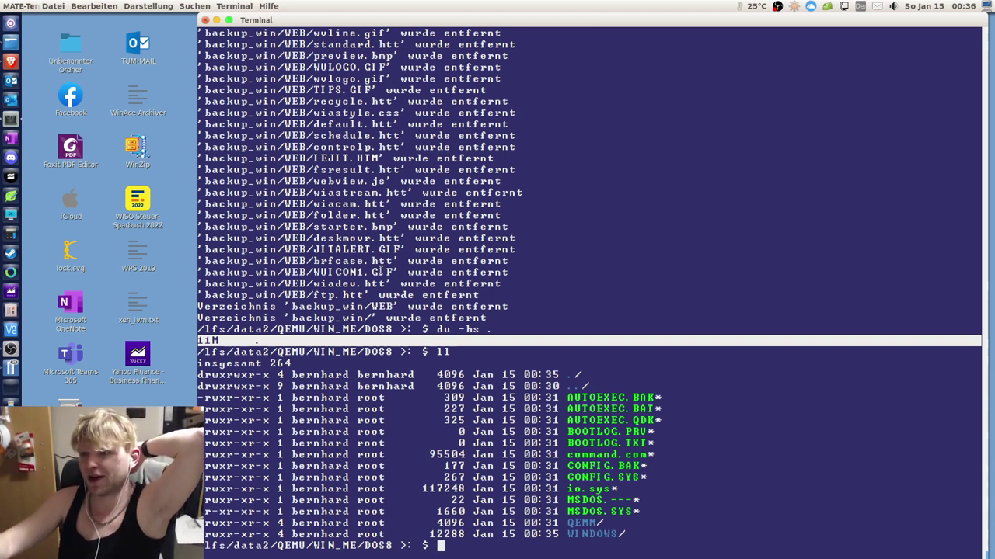
left_click(652, 529)
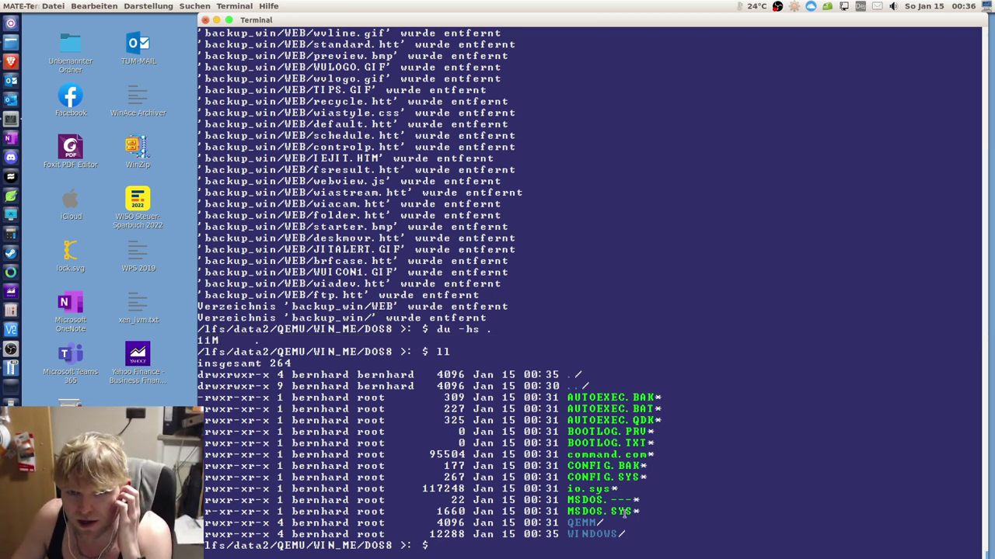
double_click(621, 511)
key("ctrl+c")
right_click(623, 513)
left_click(652, 470)
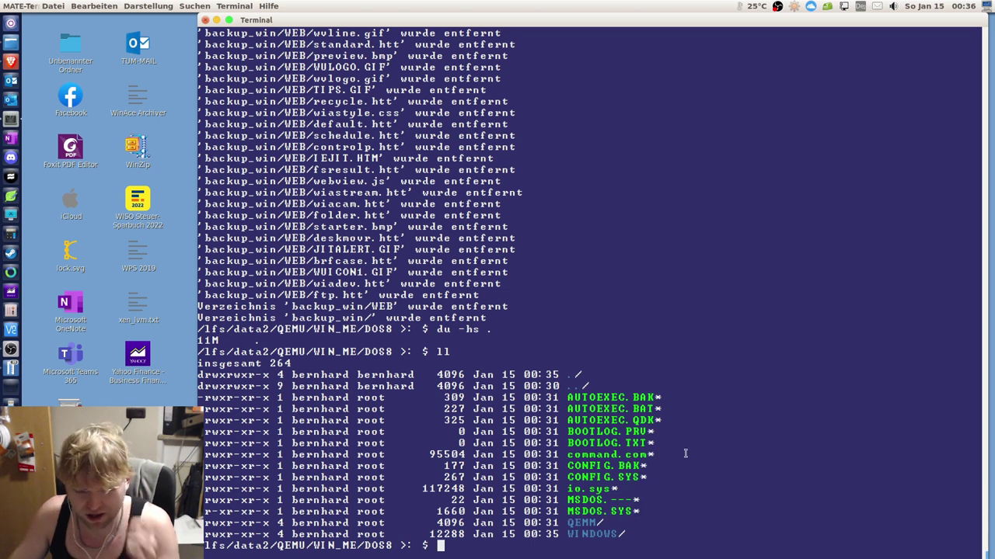
type("vim")
key("ctrl+shift+v")
key("Return")
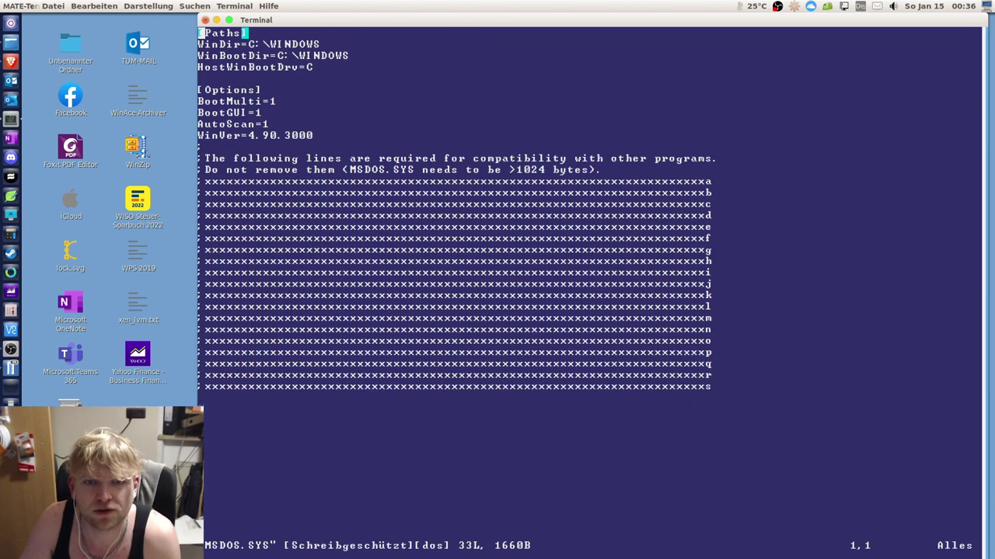
key("Down")
key("Down")
key("Down")
key("Down")
key("Down")
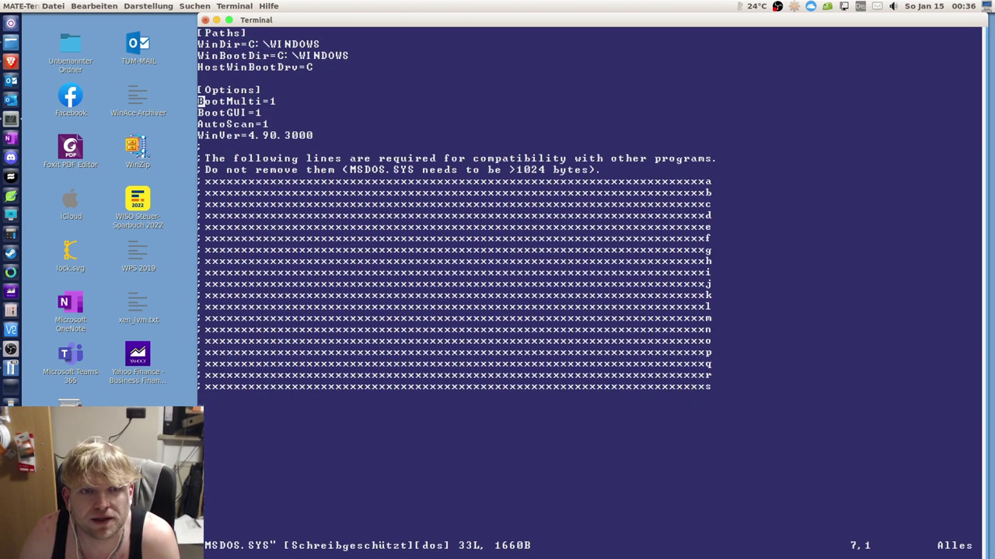
key("Right")
key("Right")
key("Right")
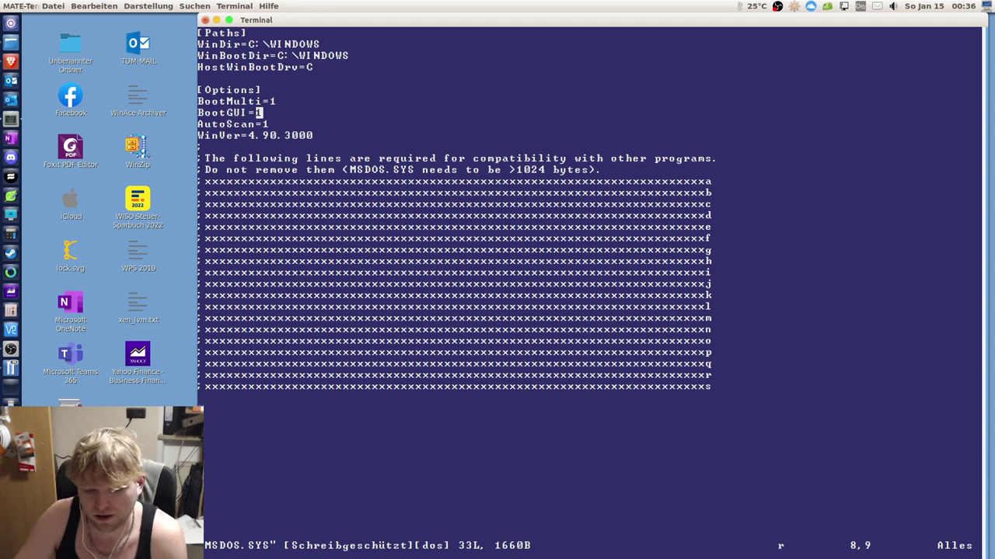
key("i")
key("Delete")
type("0")
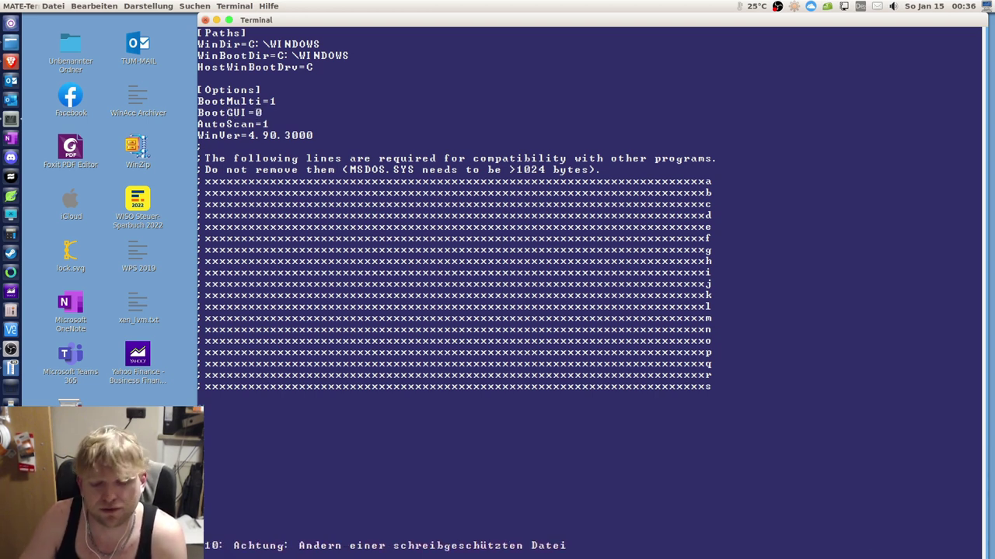
key("Escape")
type(":q!")
key("Return")
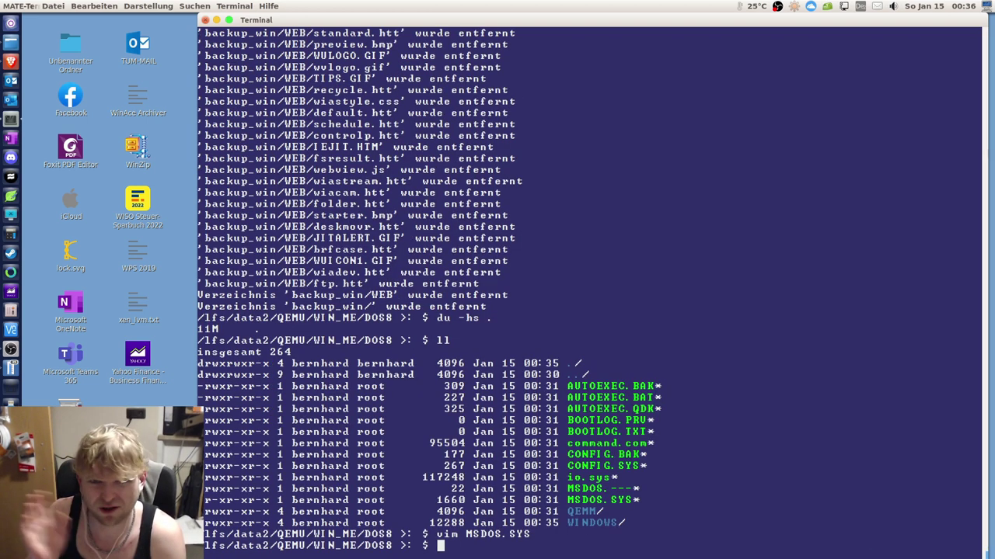
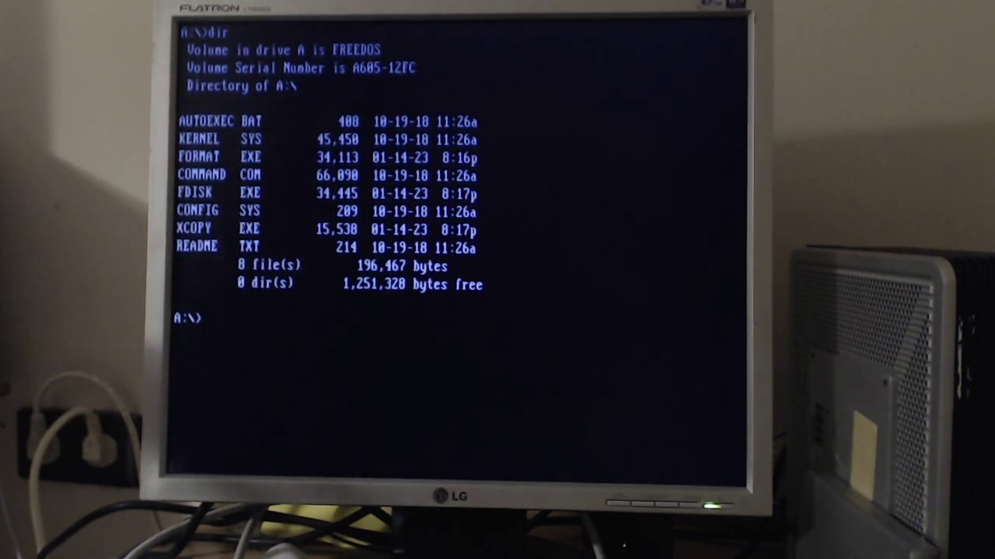
Check the fixed disk in FDISK with large disk support, then exit back to the prompt
type("fdisk")
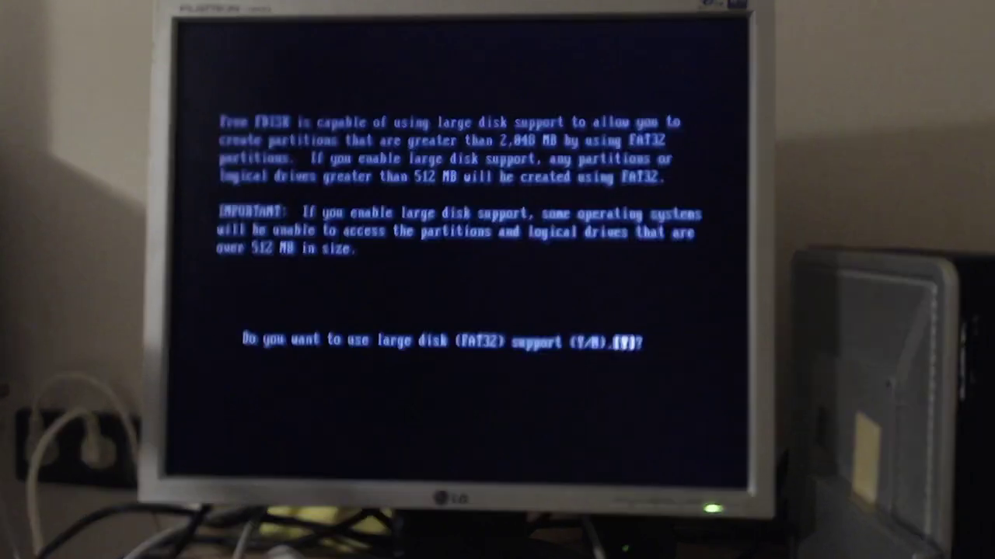
key("Return")
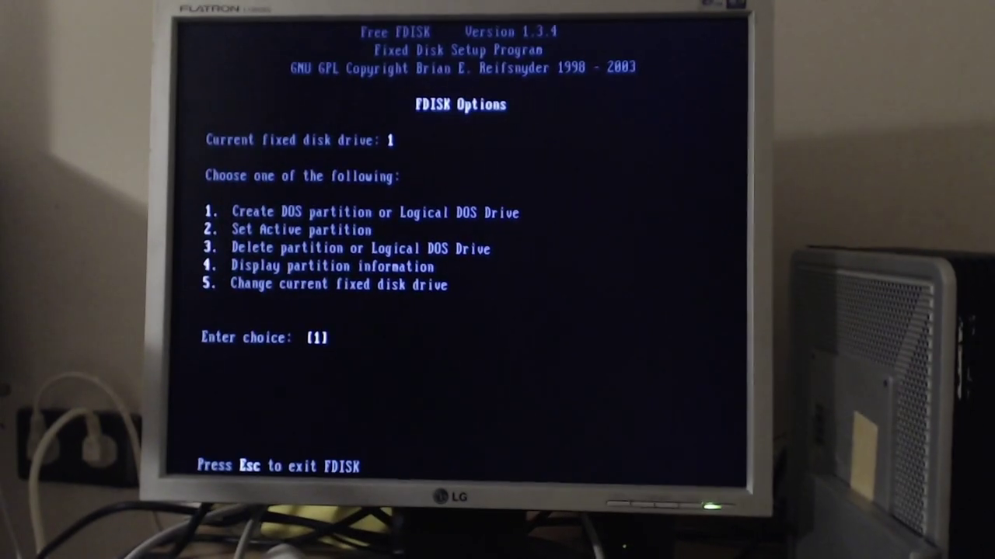
type("5")
key("Return")
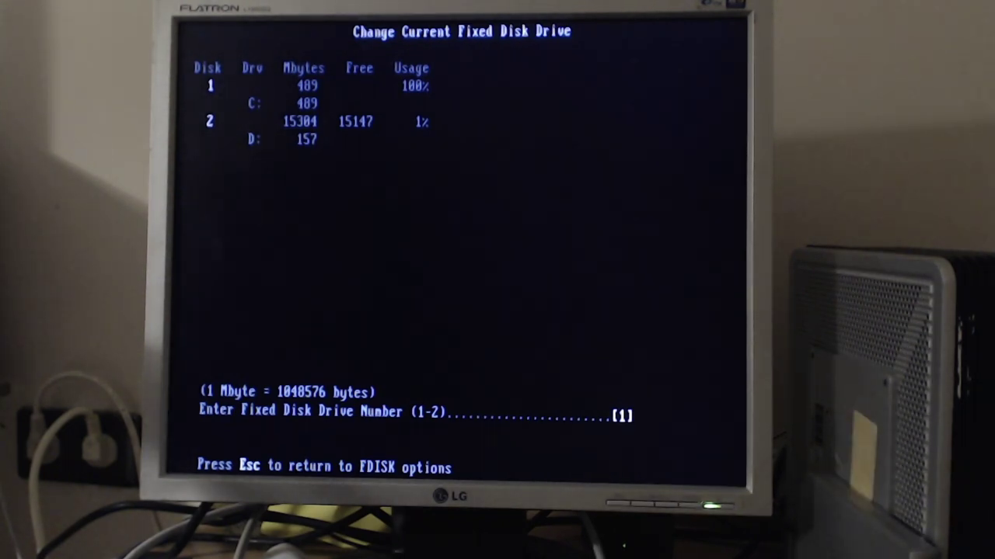
key("Escape")
key("Escape")
Run format c: /s and confirm erasing all data on drive C: with YES
type("f")
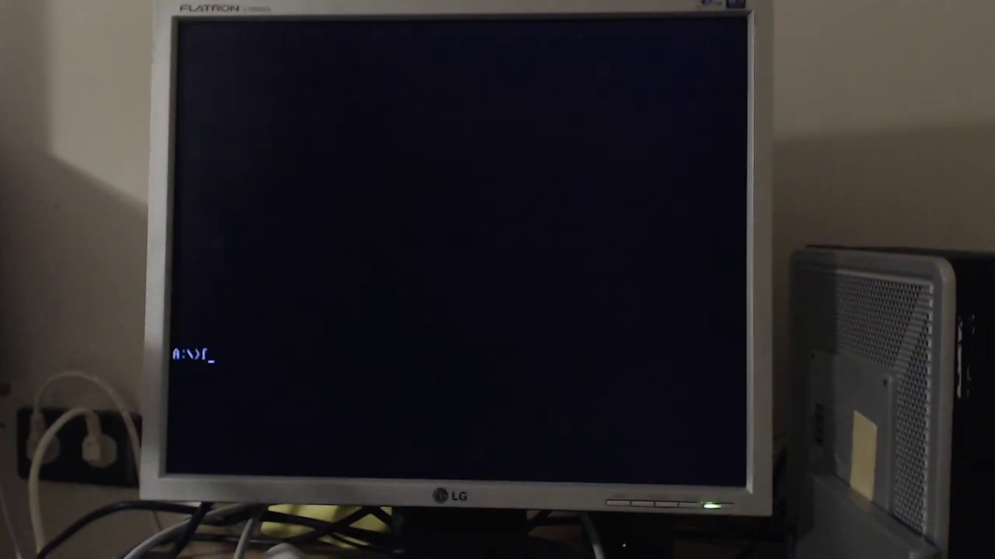
type("ormat c:\\")
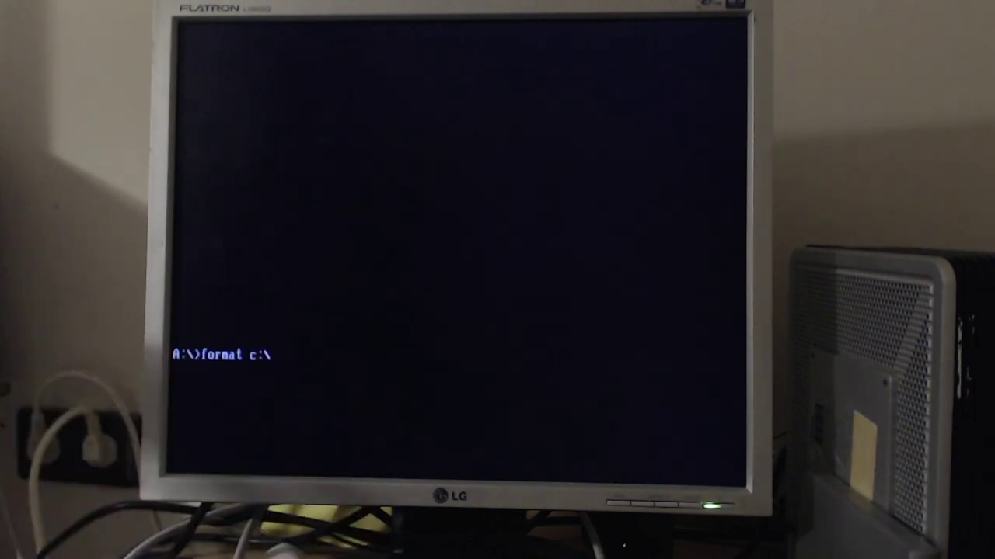
key("BackSpace")
type("&")
key("BackSpace")
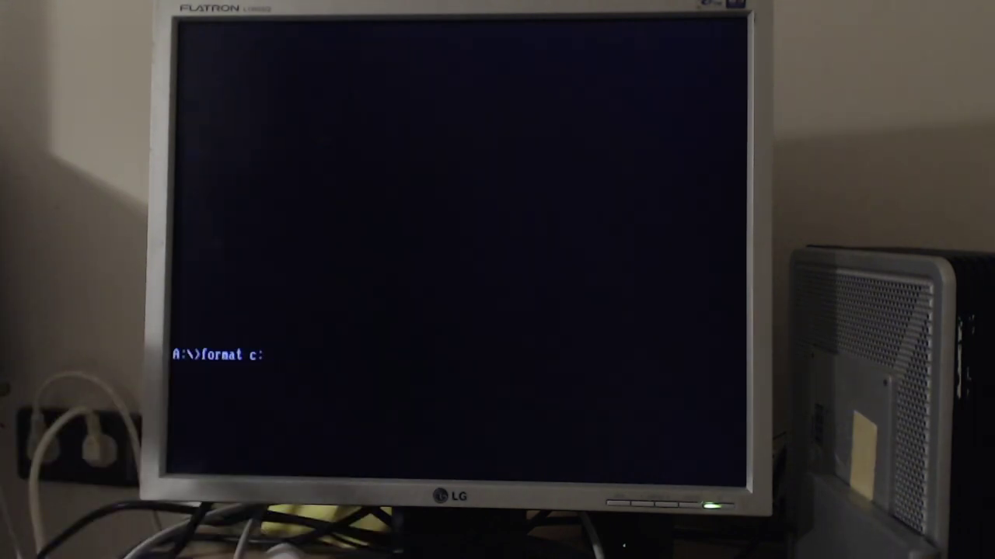
type("/s")
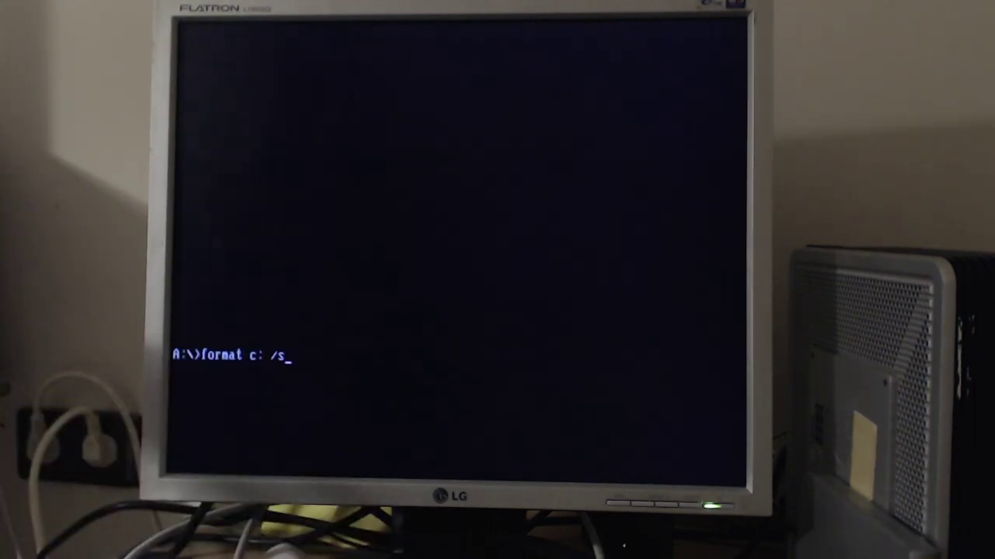
key("Return")
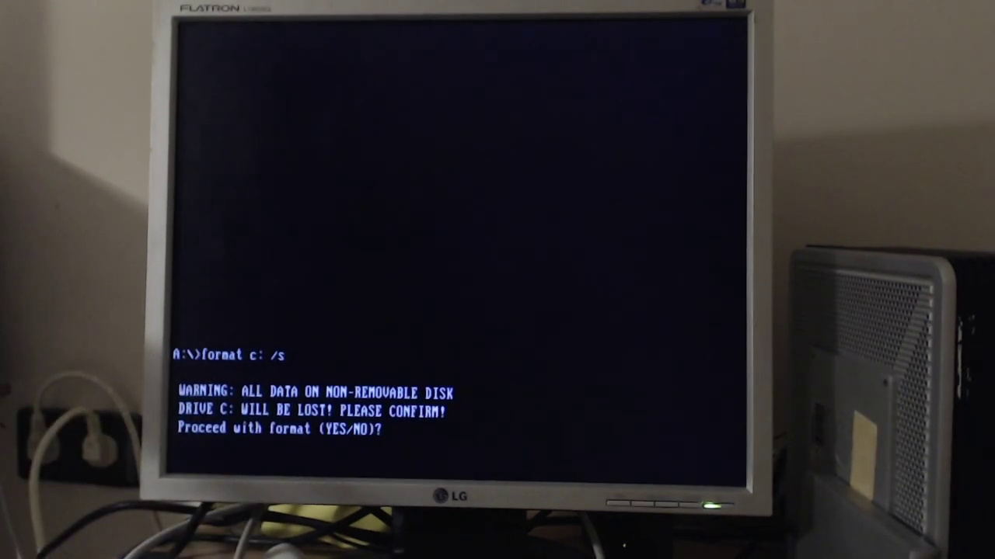
type("YES")
key("Return")
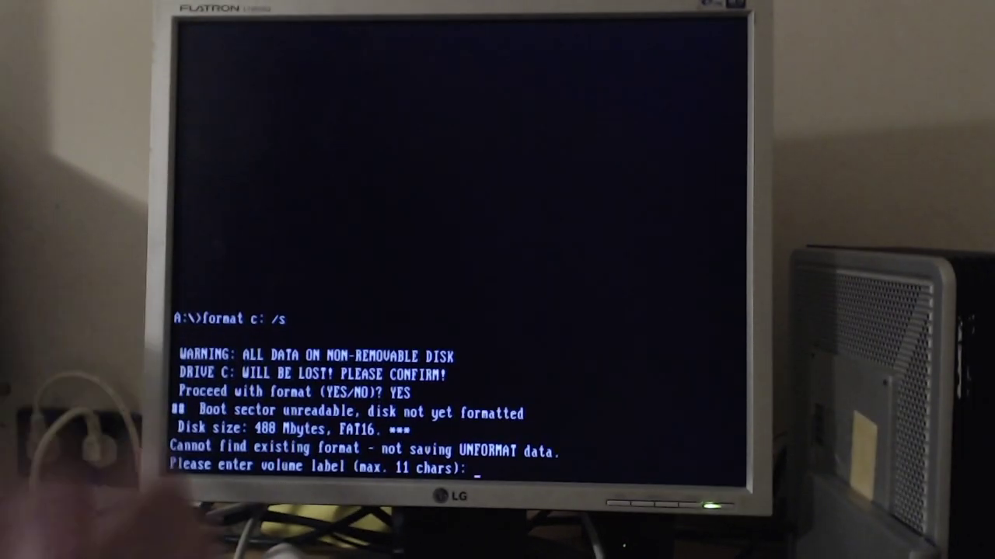
Enter MSDOS8 as the volume label to start formatting
type("DOS")
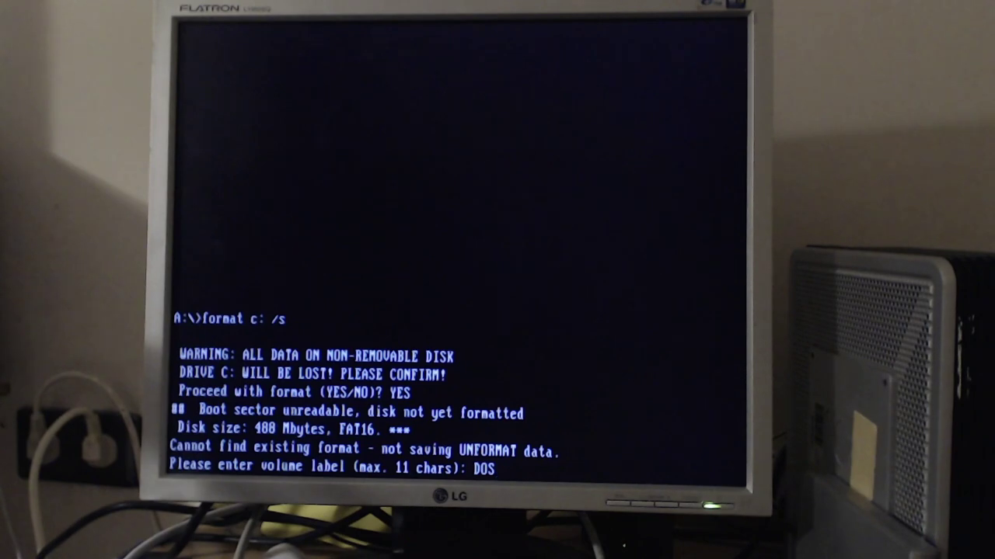
key("BackSpace")
key("BackSpace")
key("BackSpace")
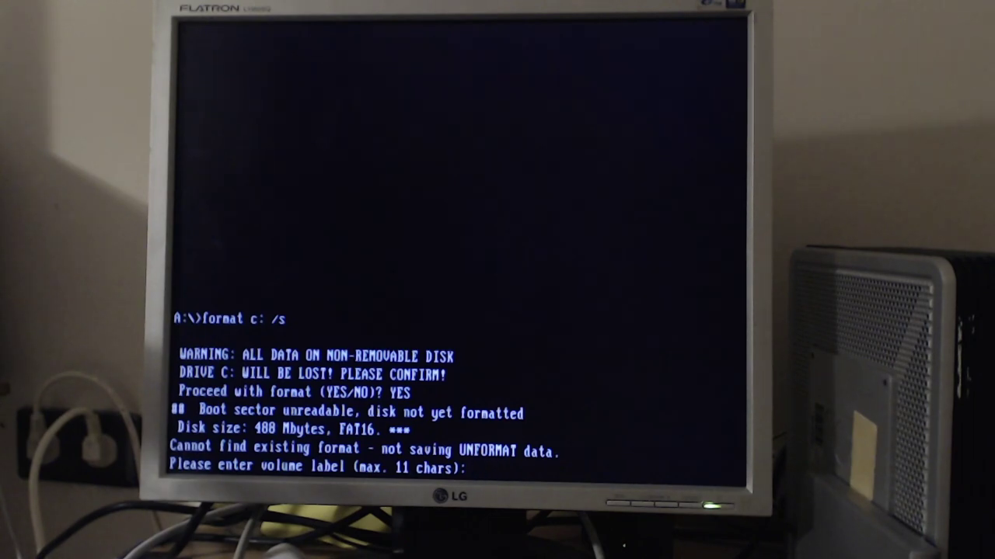
type("MSDOS8")
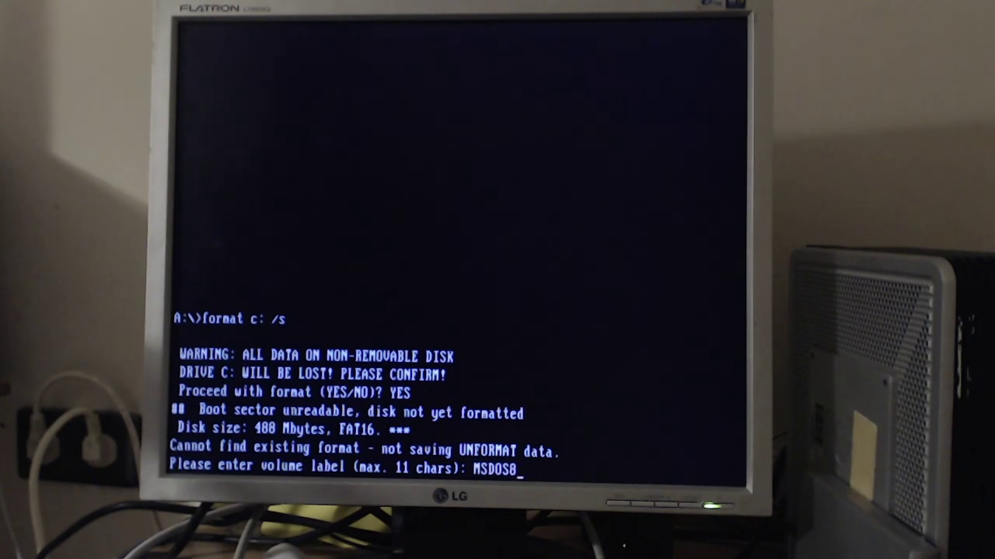
key("Return")
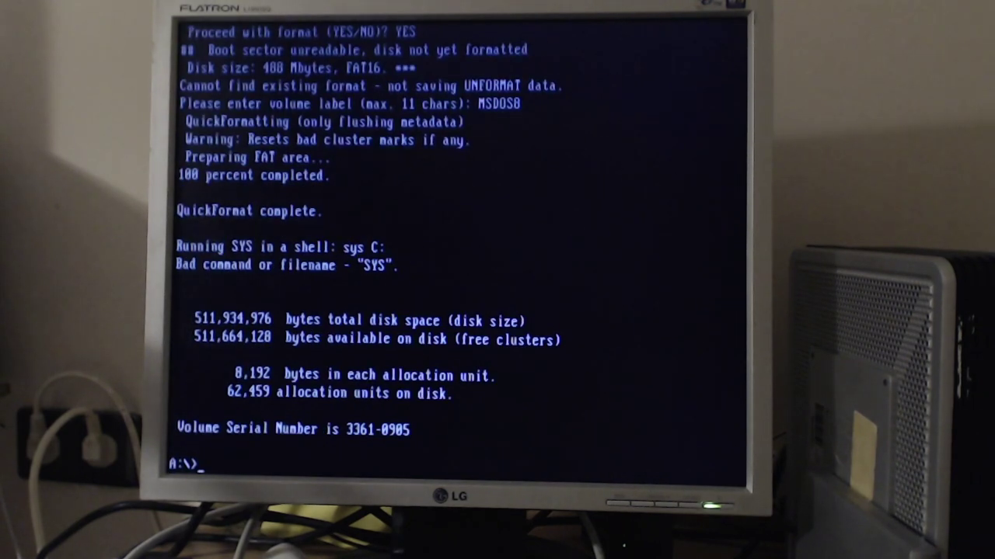
List drive C: and its root folder with dir c: and dir c:\
type("r ")
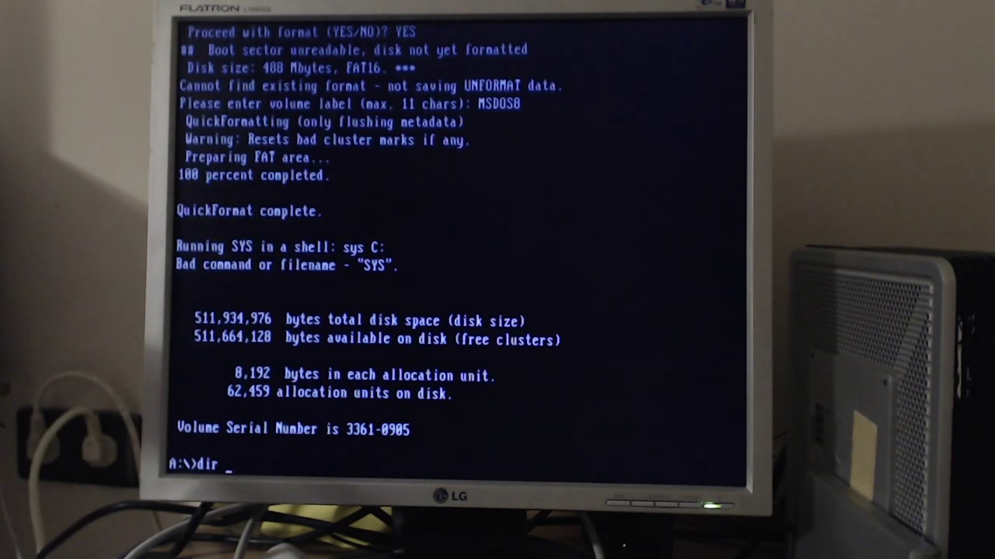
type("c:")
key("Return")
key("F3")
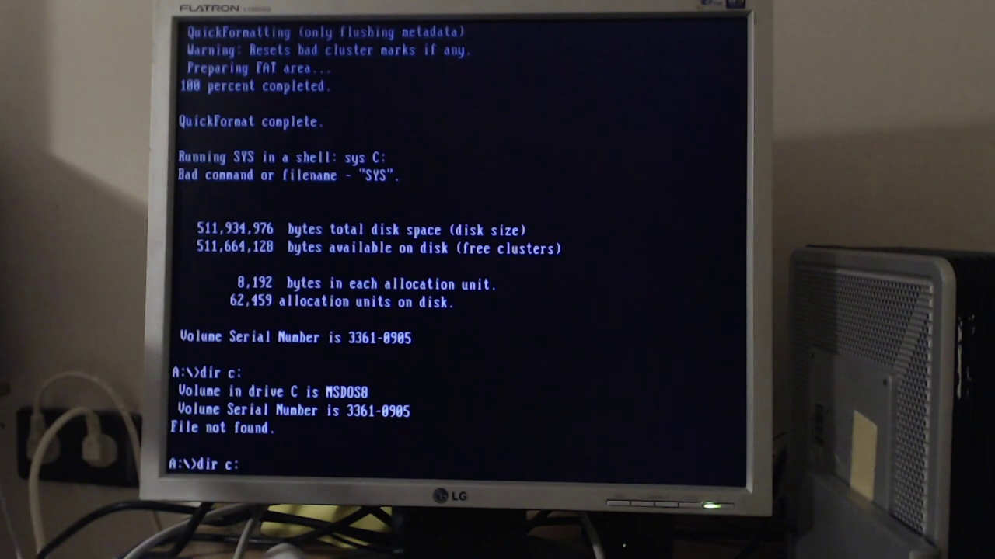
type("\\")
key("Return")
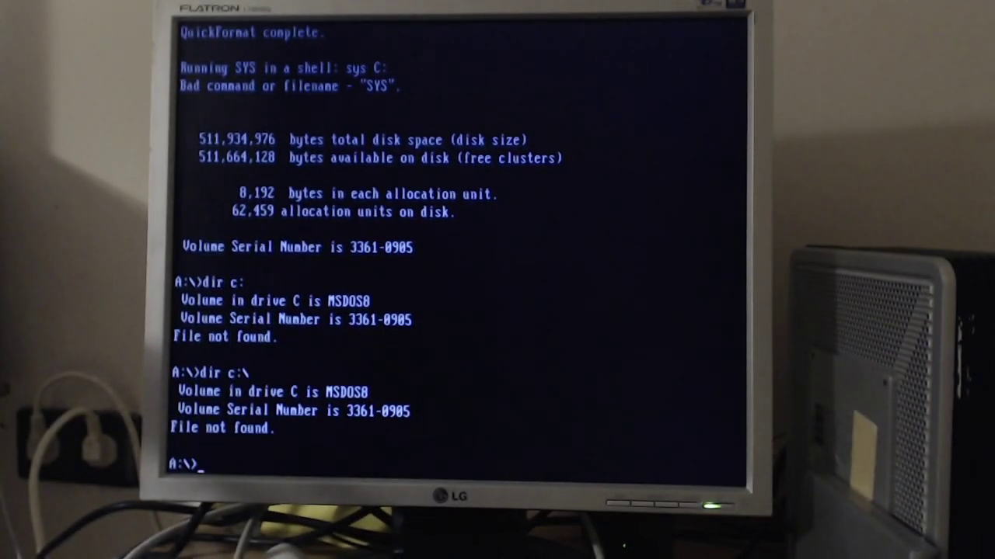
Switch to C: to confirm it is empty, return to A:, and enter the xcopy d:\DOS8 command
type("c:")
key("Return")
type("dir")
key("Return")
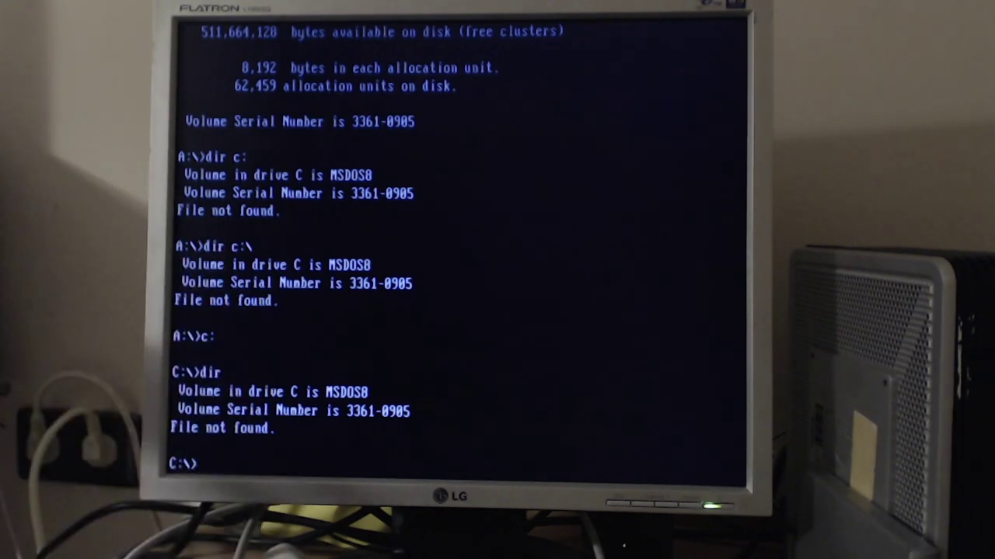
type("a:")
key("Return")
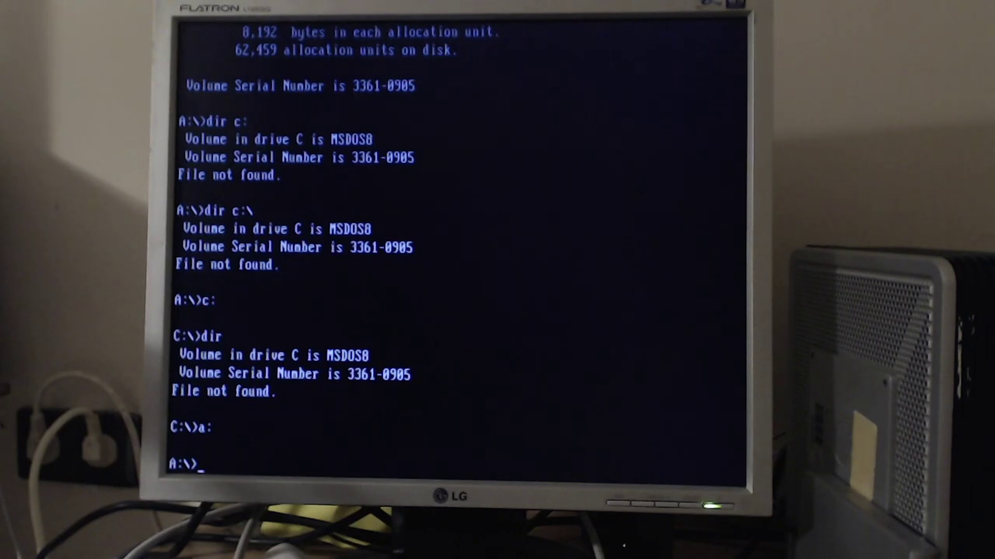
type("xcopy d:\\DOS")
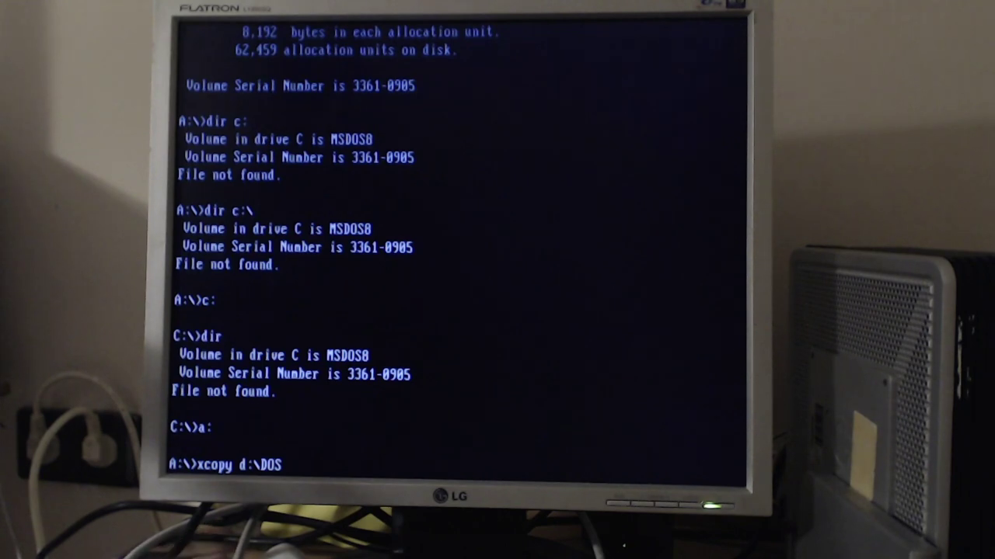
type("8 c:\\ ")
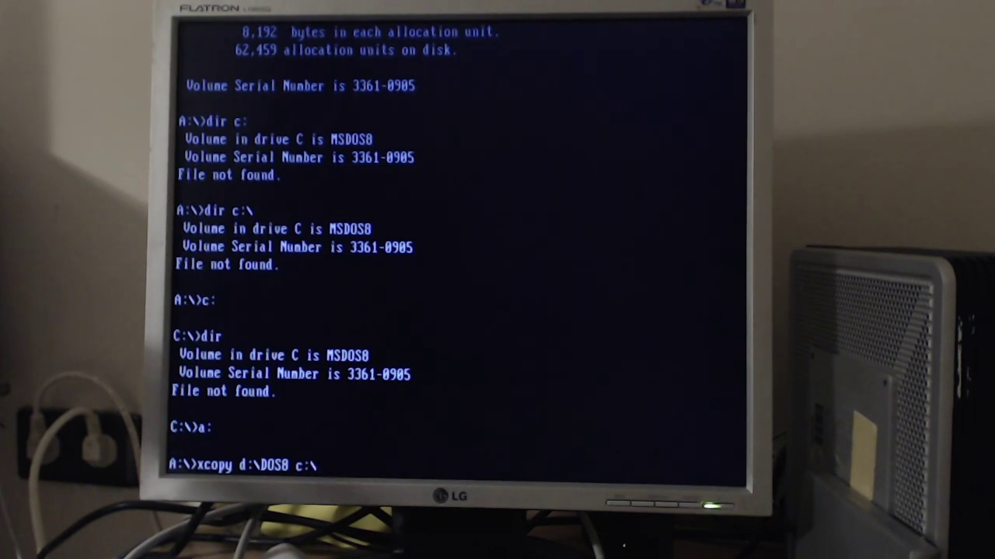
type("/h /i ")
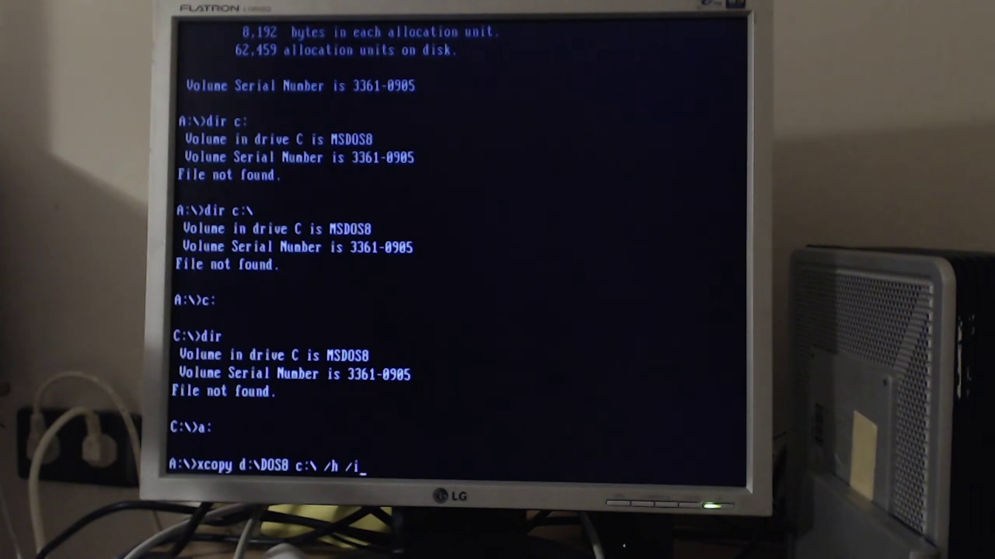
type("/c /e ")
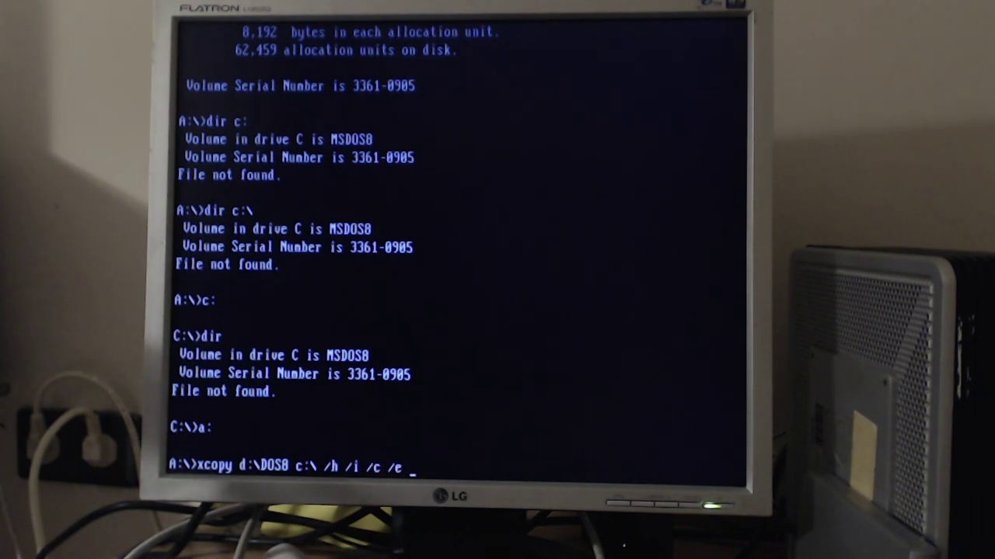
type("/r /y")
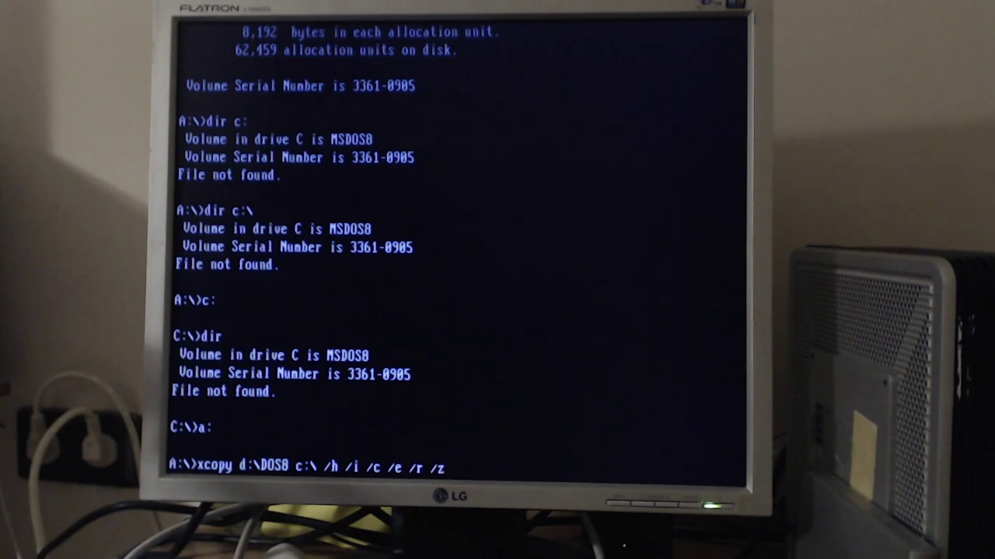
Run xcopy d:\DOS8 c:\ /h /i /c /e /r /y, then cd to c:\
key("Return")
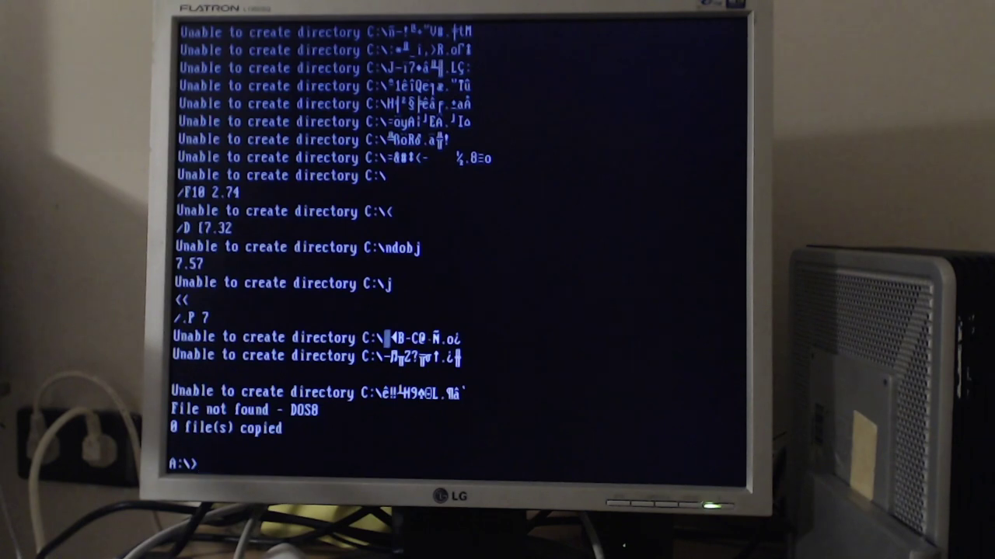
type("cd")
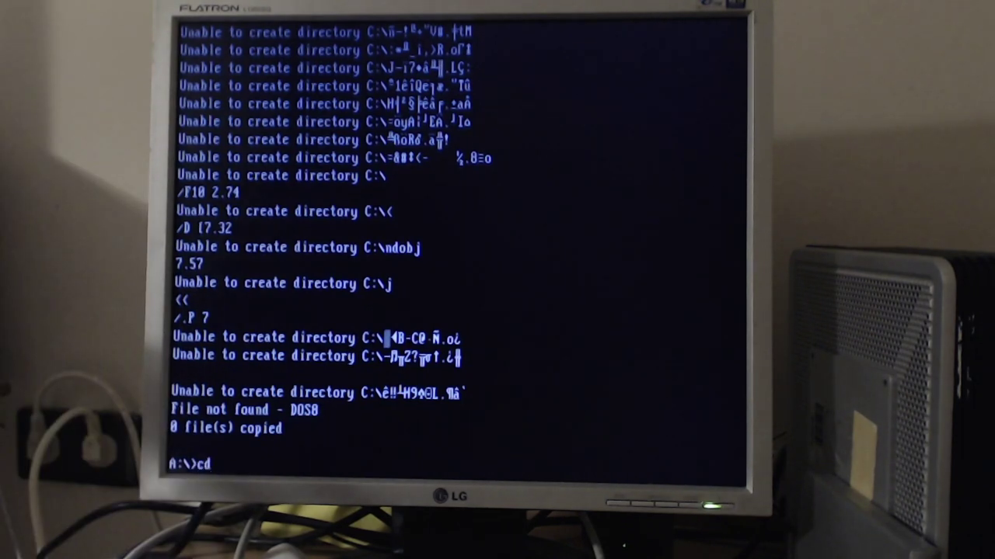
type(" c:")
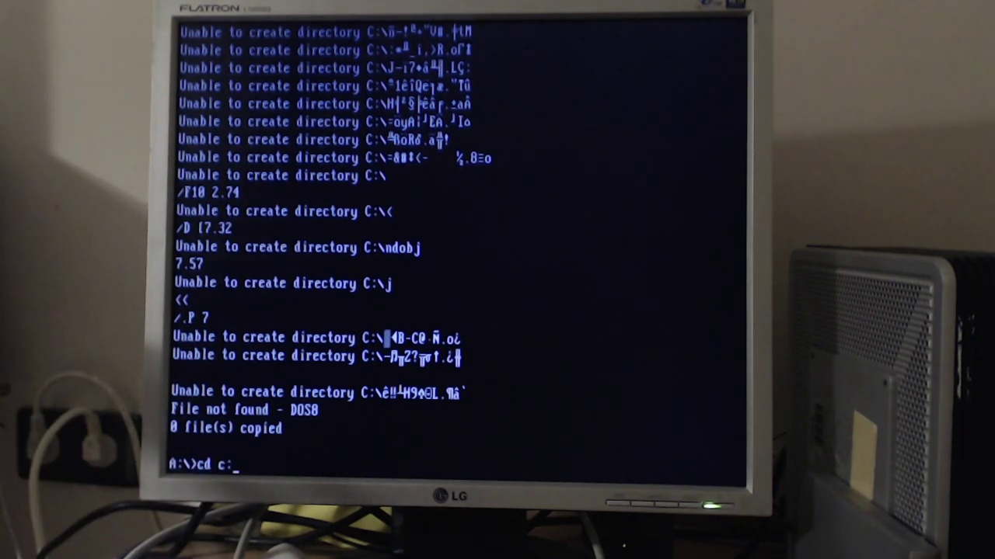
type("\\")
key("Return")
Switch to drive C: and list it, showing three garbled directories and 0 files
type("c:")
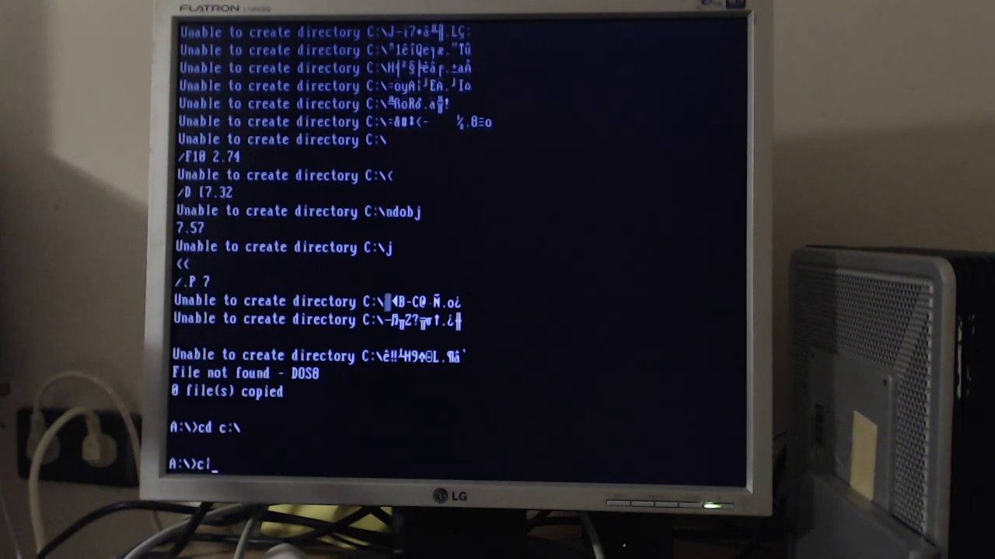
key("BackSpace")
key("Return")
type("dir")
key("Return")
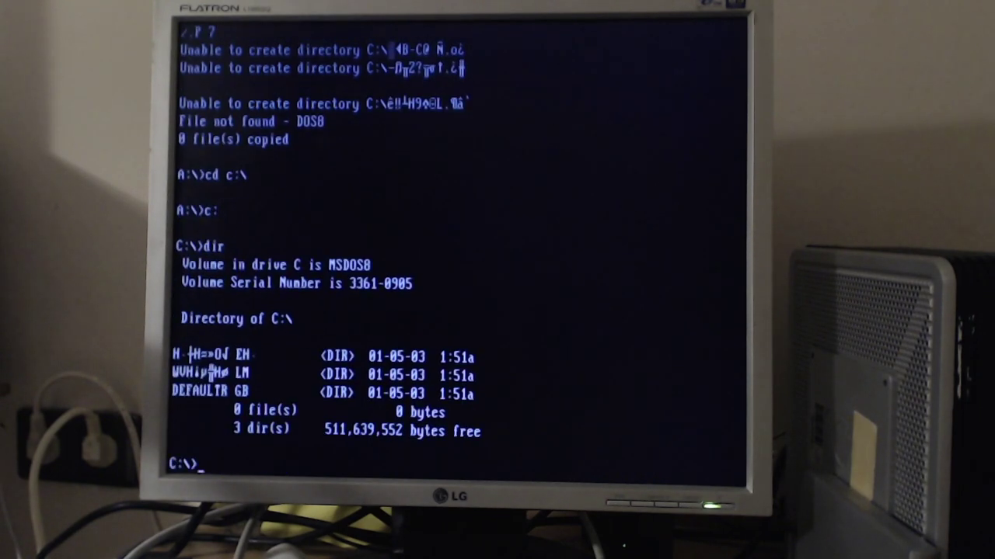